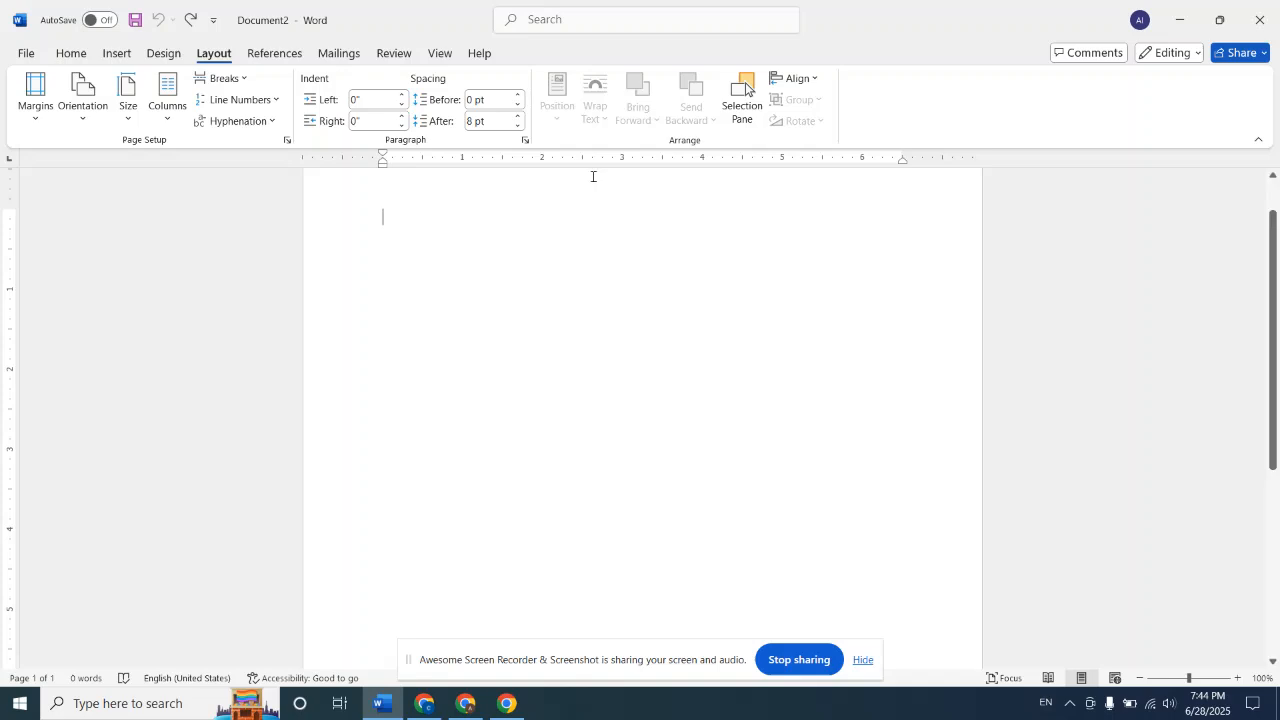
click(41, 92)
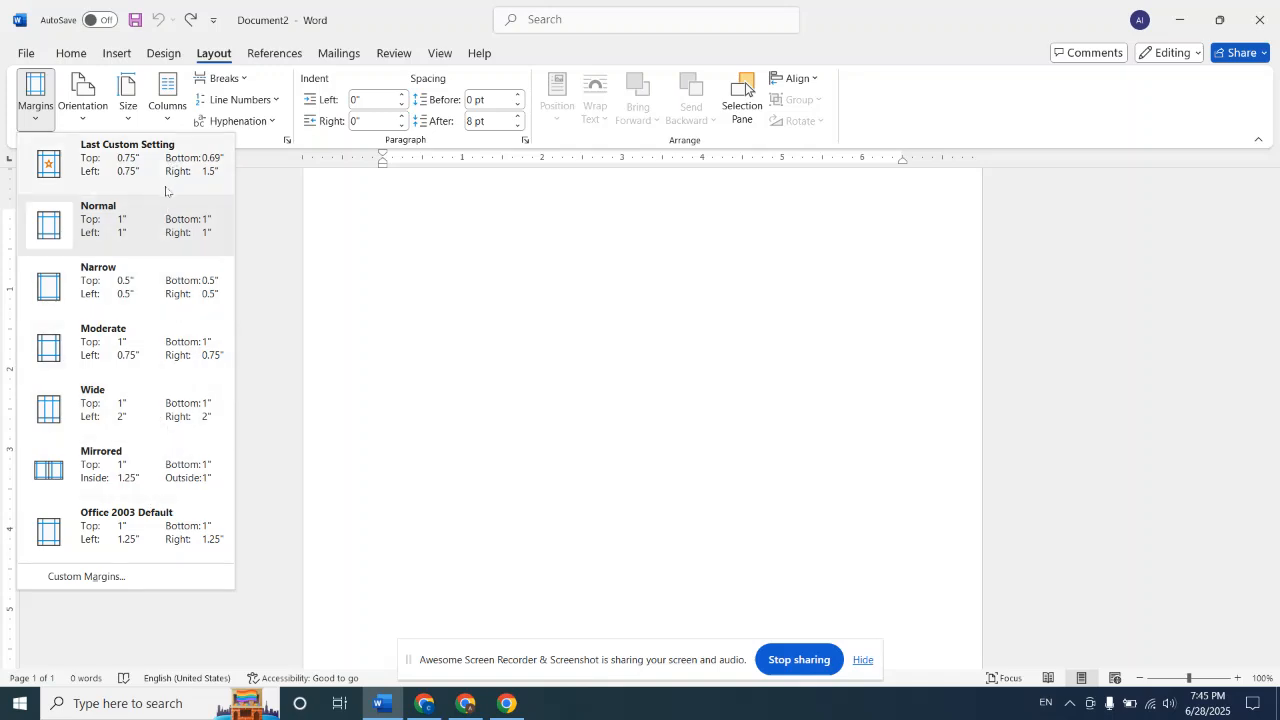
click(449, 246)
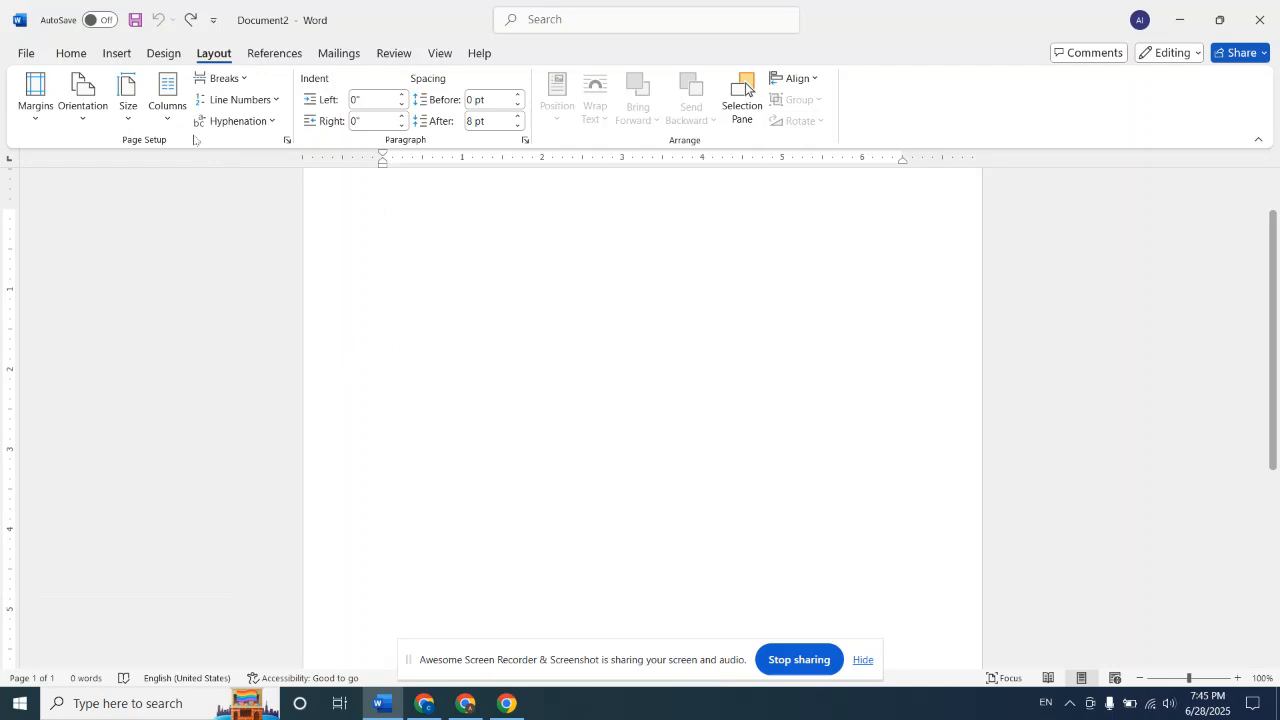
Increase the font size to 24 and fill a little over four lines with the repeated letter g as sample text
click(83, 57)
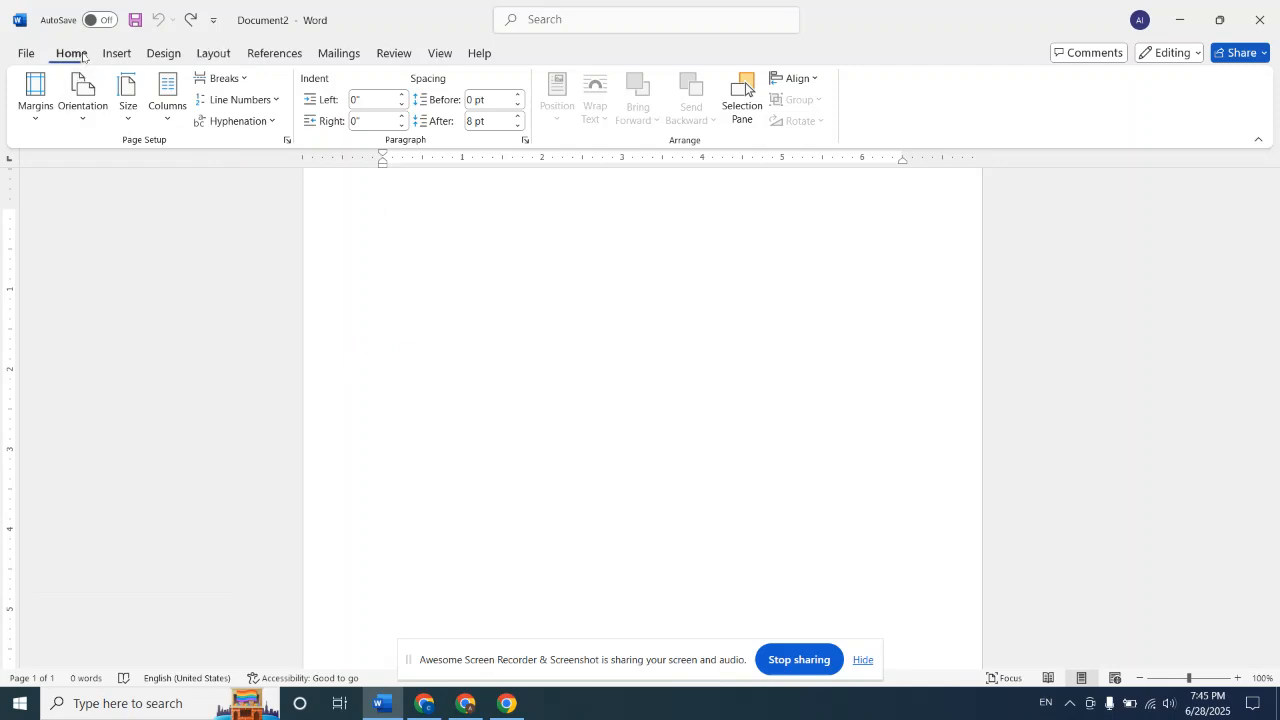
click(310, 84)
click(310, 84)
click(310, 84)
click(310, 84)
click(310, 84)
click(310, 84)
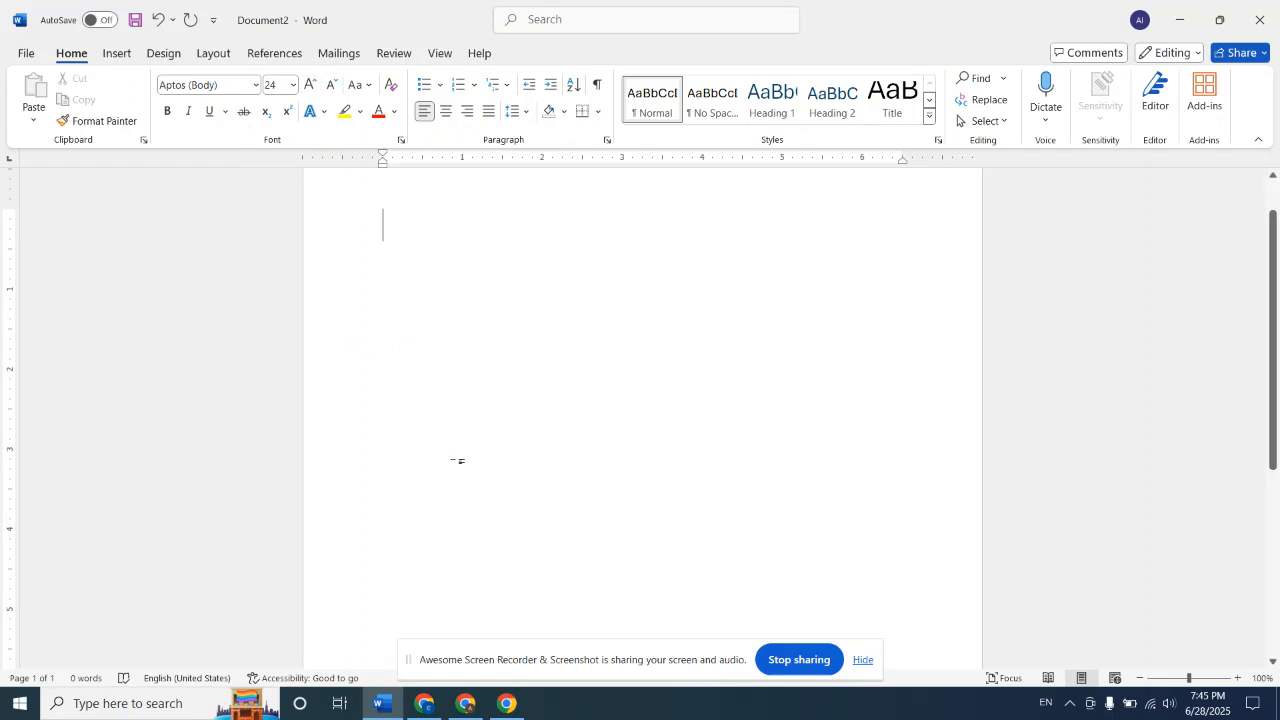
text(gggggggggggggggggggggggggggggggggggggggggggggggggggggggggggggggggggggggggggggggggggggggggggggggggggggggggggggggggggggggg)
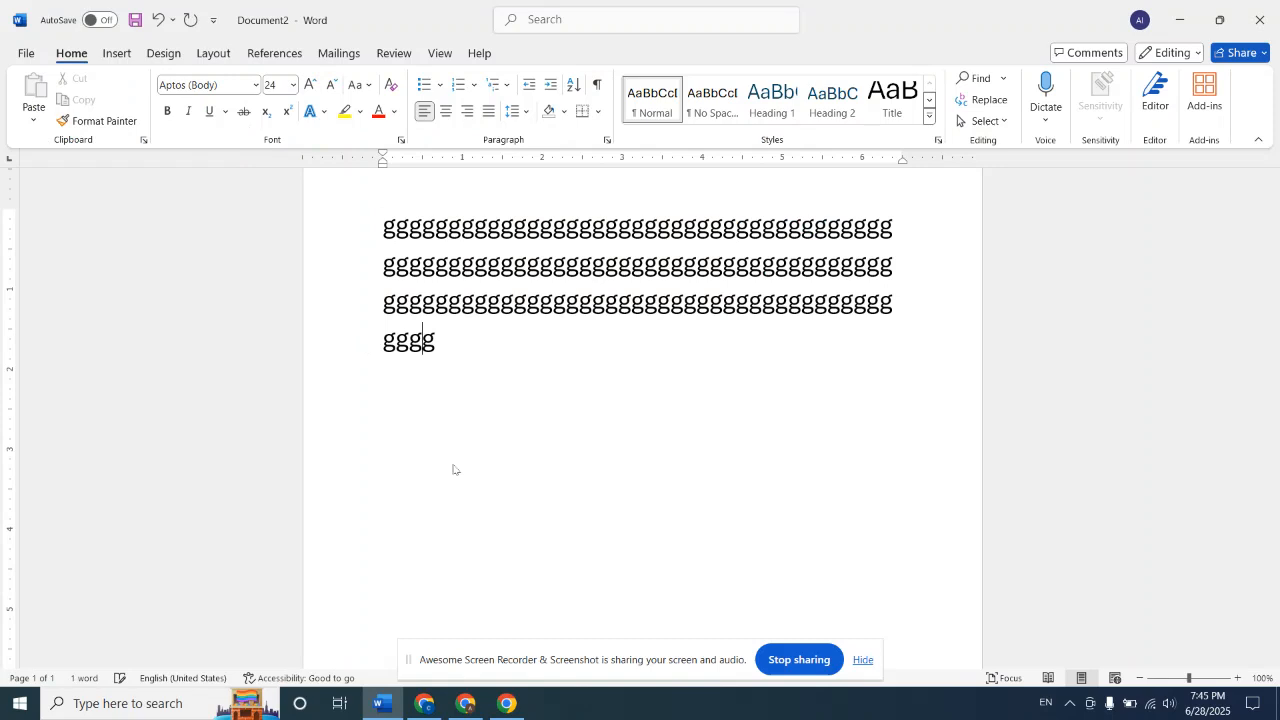
text(gggggggggggggggggg)
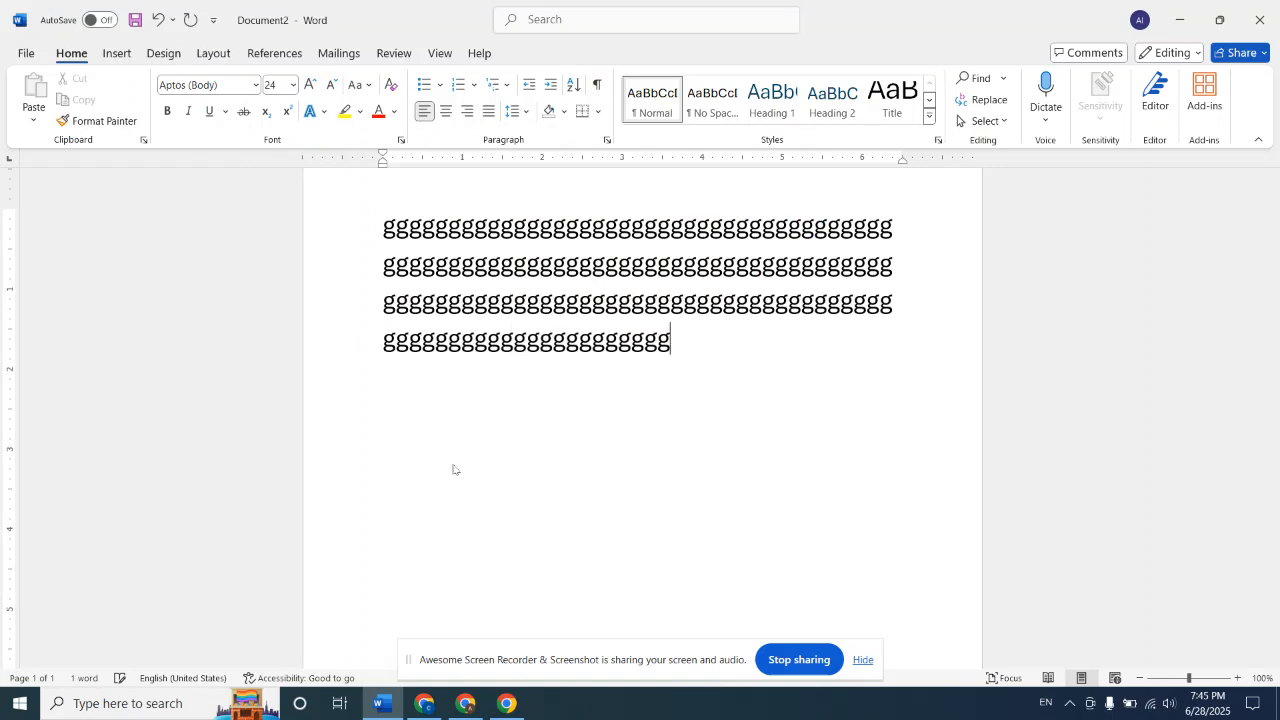
text(gggggggggggggggggggggggggggggggggggggg)
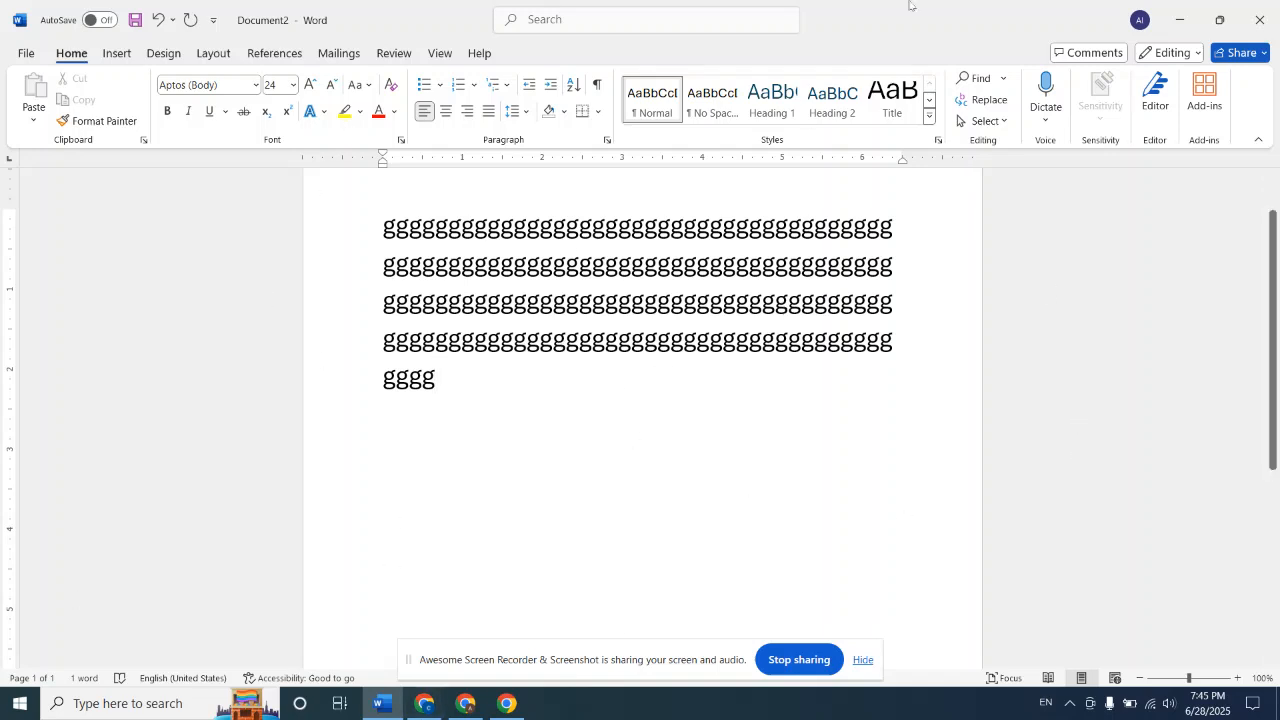
Apply the Wide margin preset to the document, followed by the Last Custom Setting preset
click(213, 53)
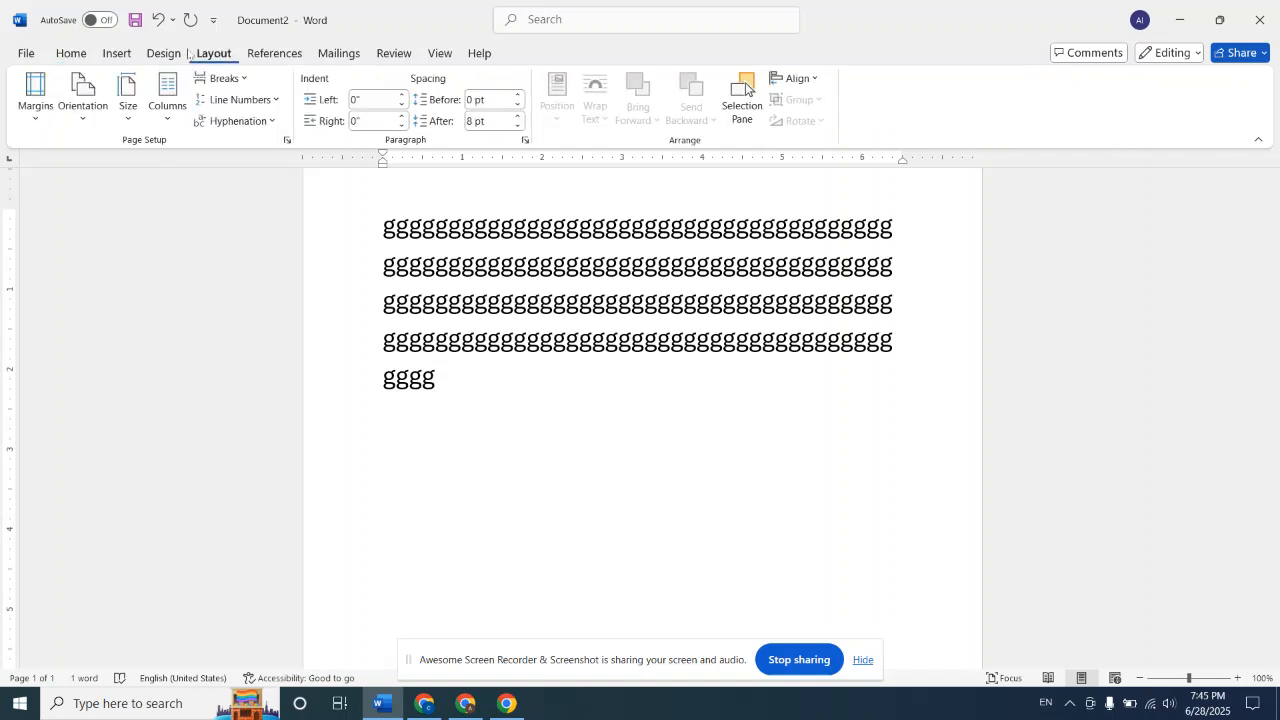
click(33, 100)
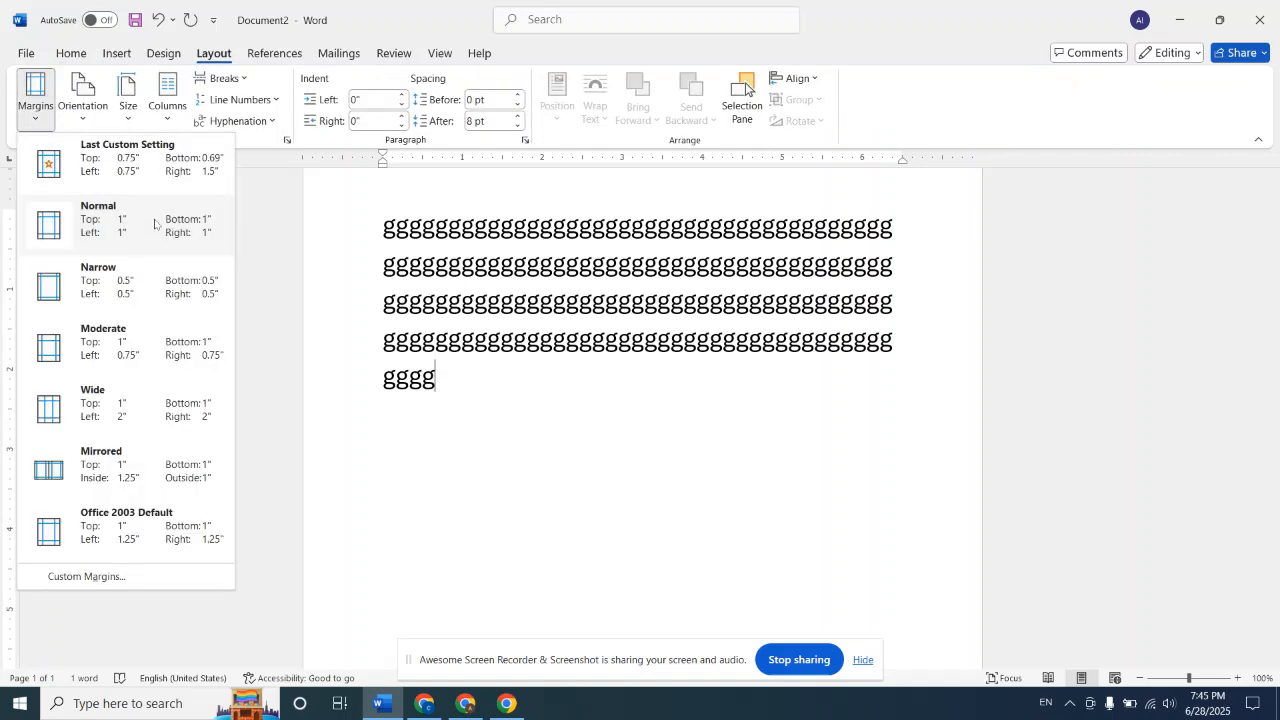
click(137, 425)
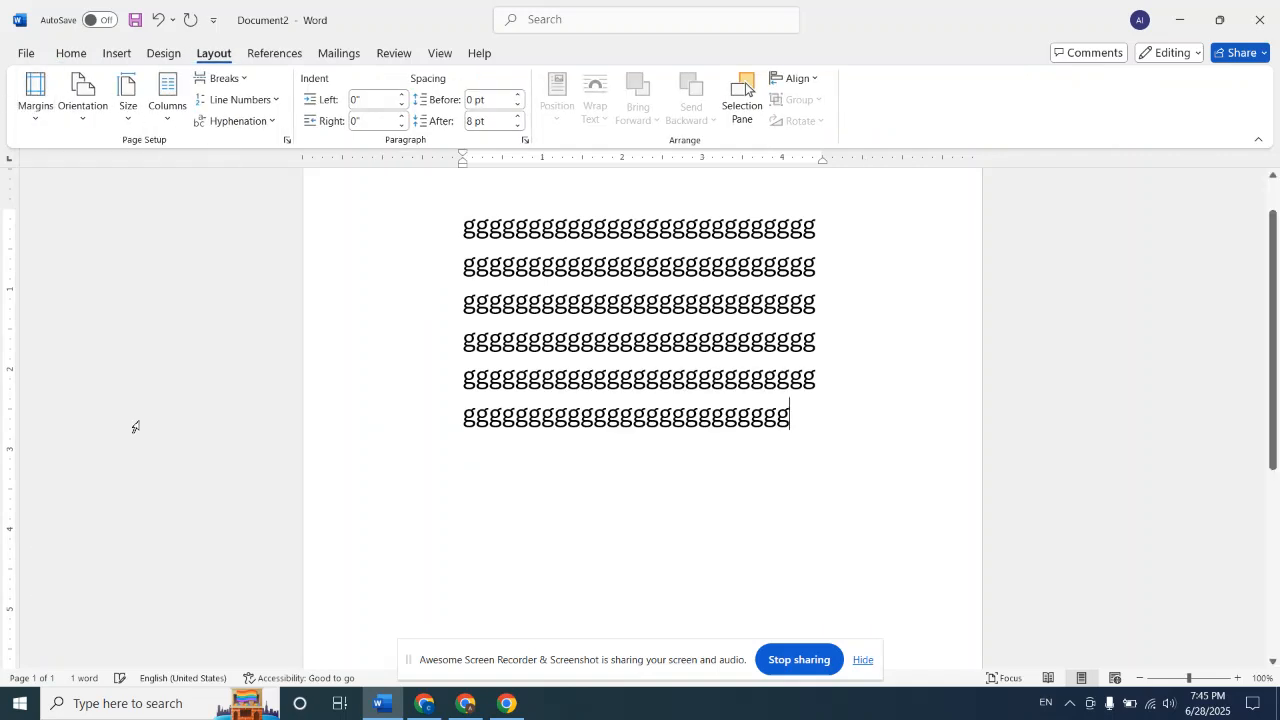
click(35, 95)
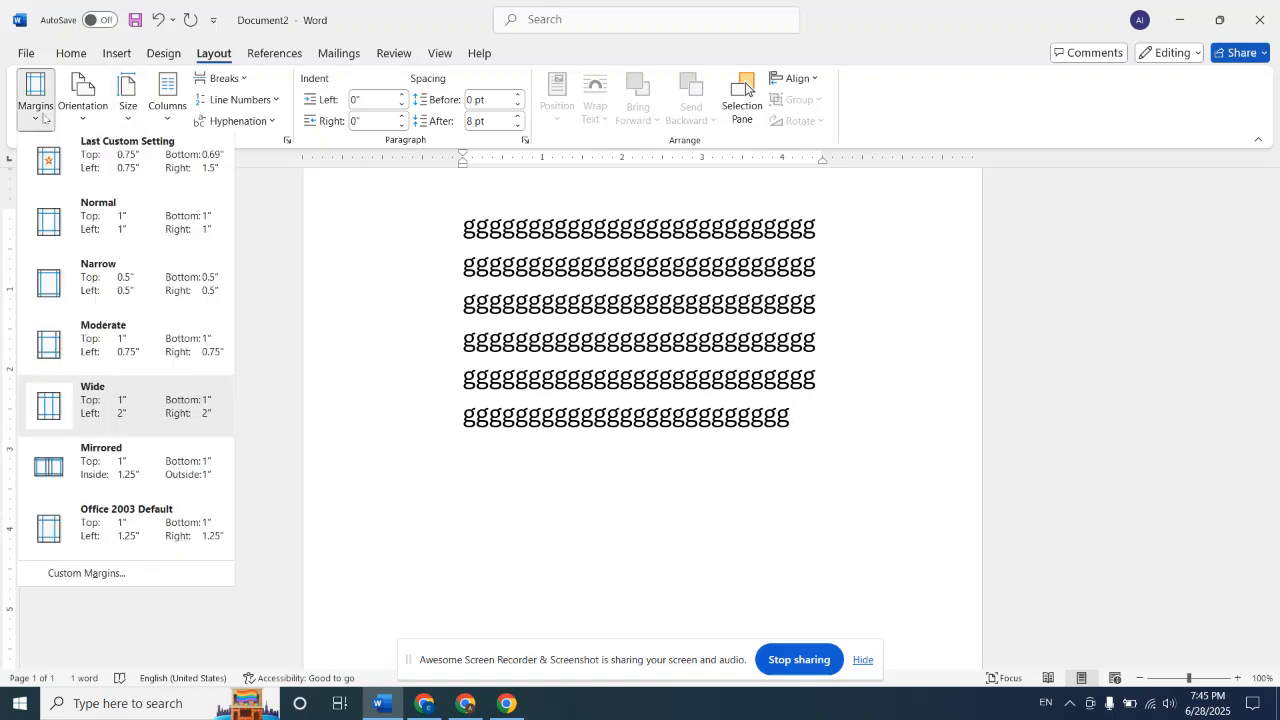
click(114, 168)
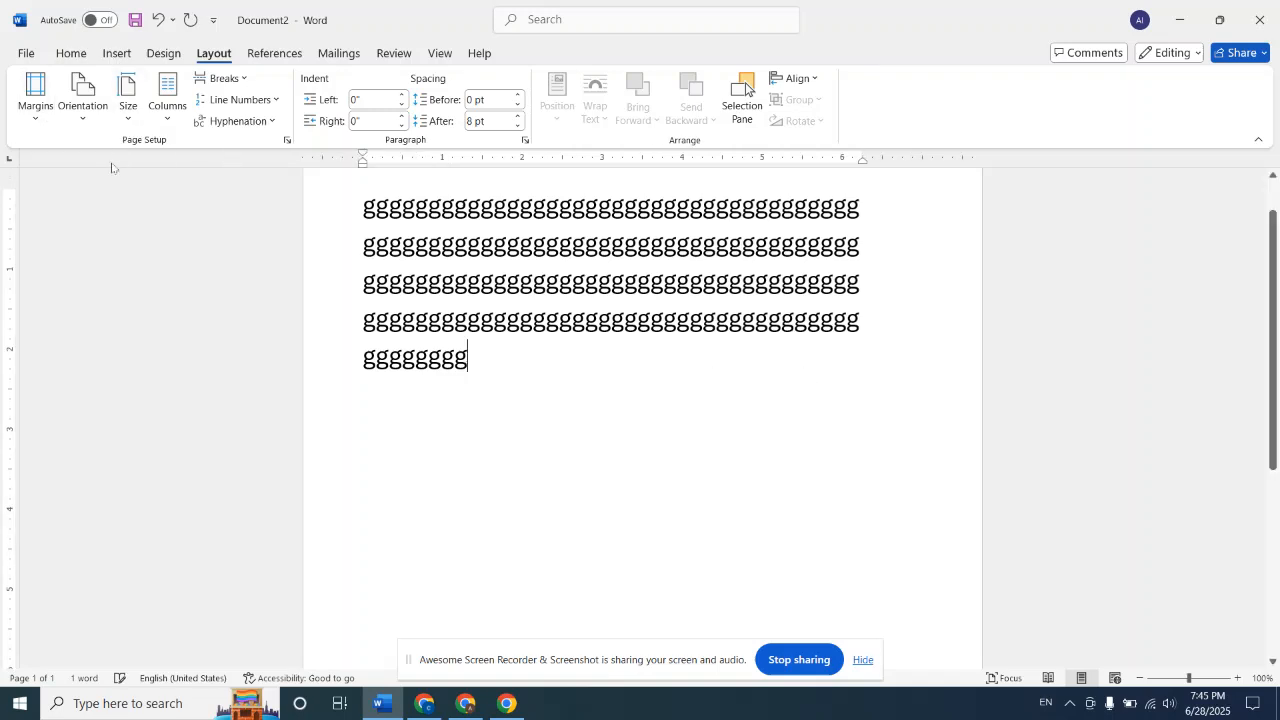
Return the document to Normal margins, and replace them with the Mirrored margin preset
click(46, 112)
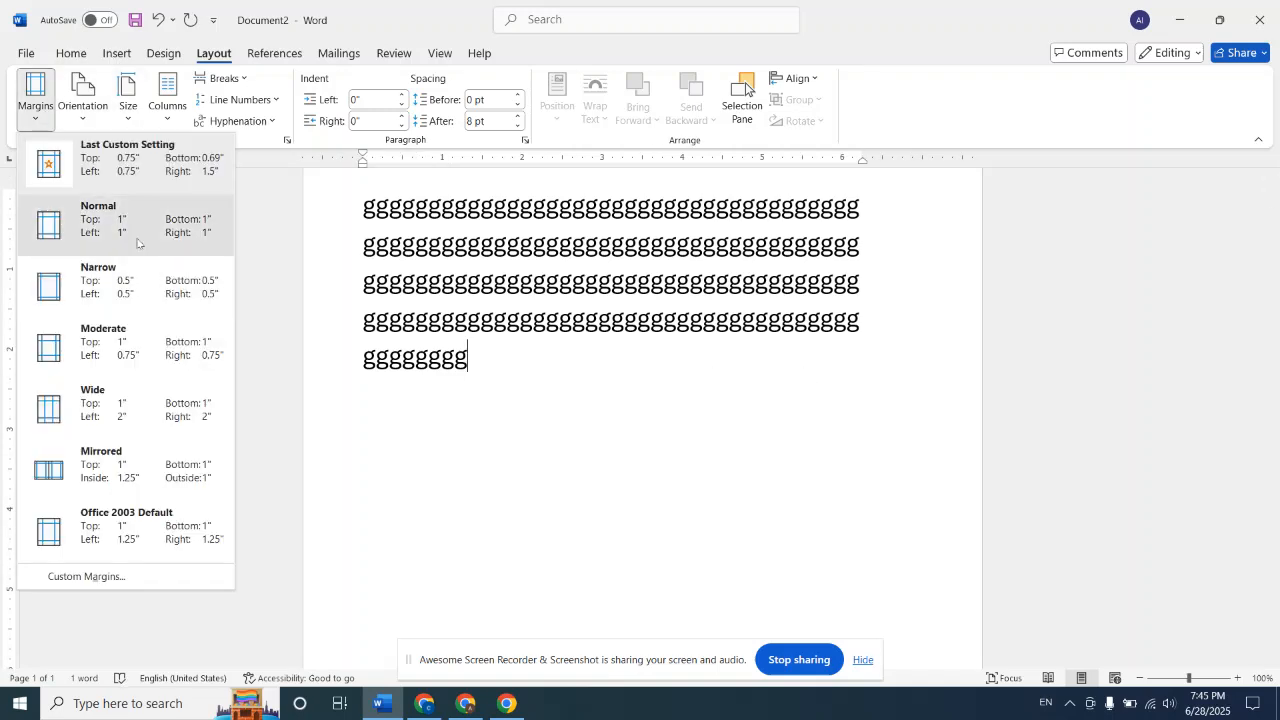
click(133, 244)
click(35, 98)
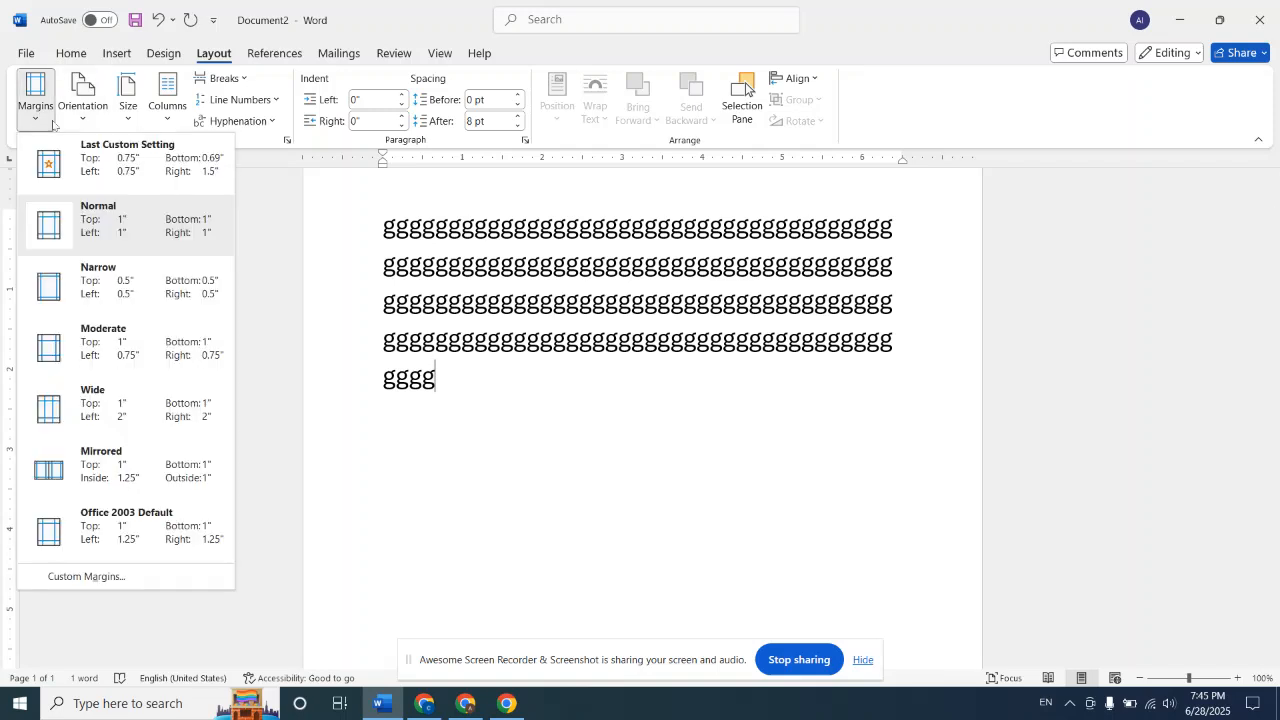
click(146, 476)
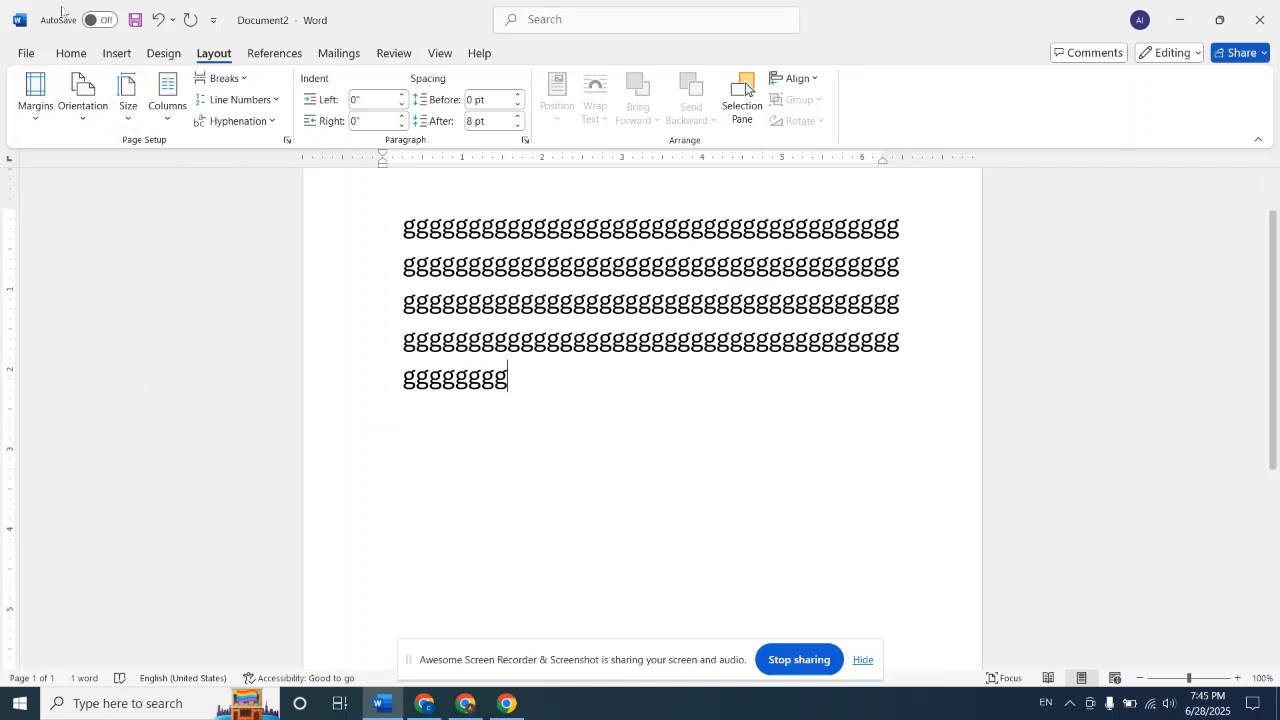
Open the custom margin settings and set both the top and bottom margins to 0.2 inches
click(42, 118)
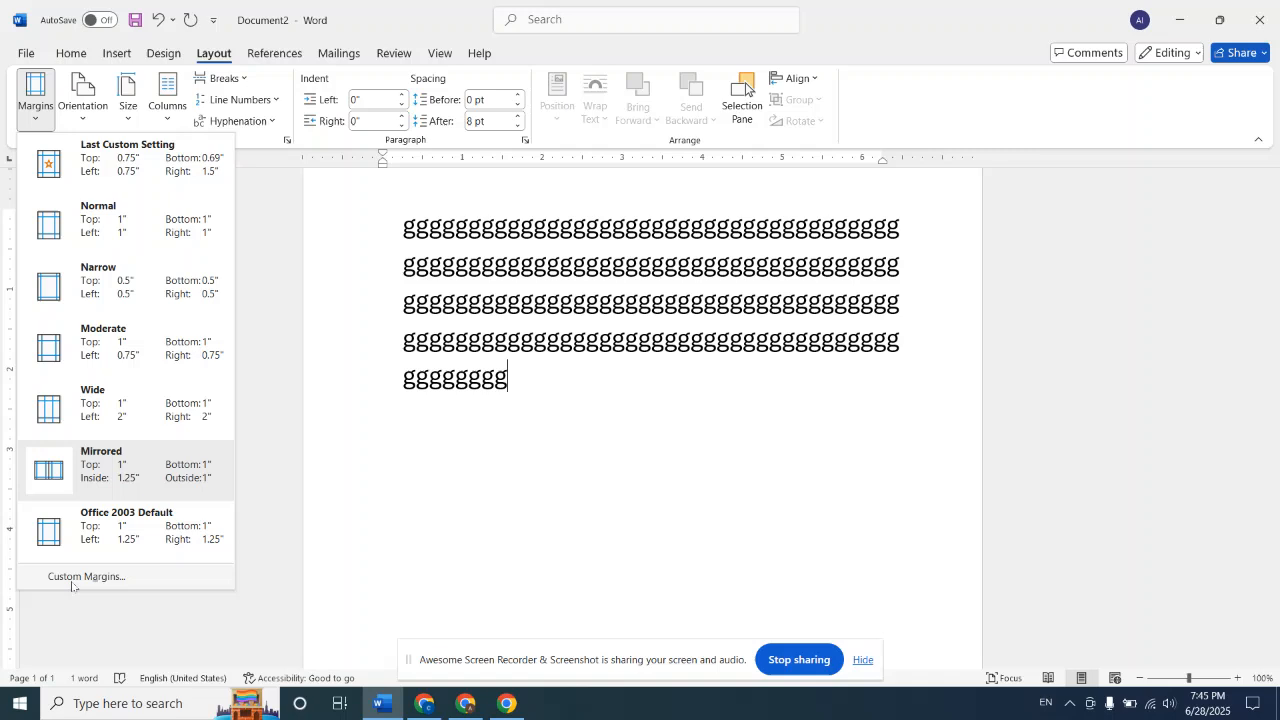
click(108, 580)
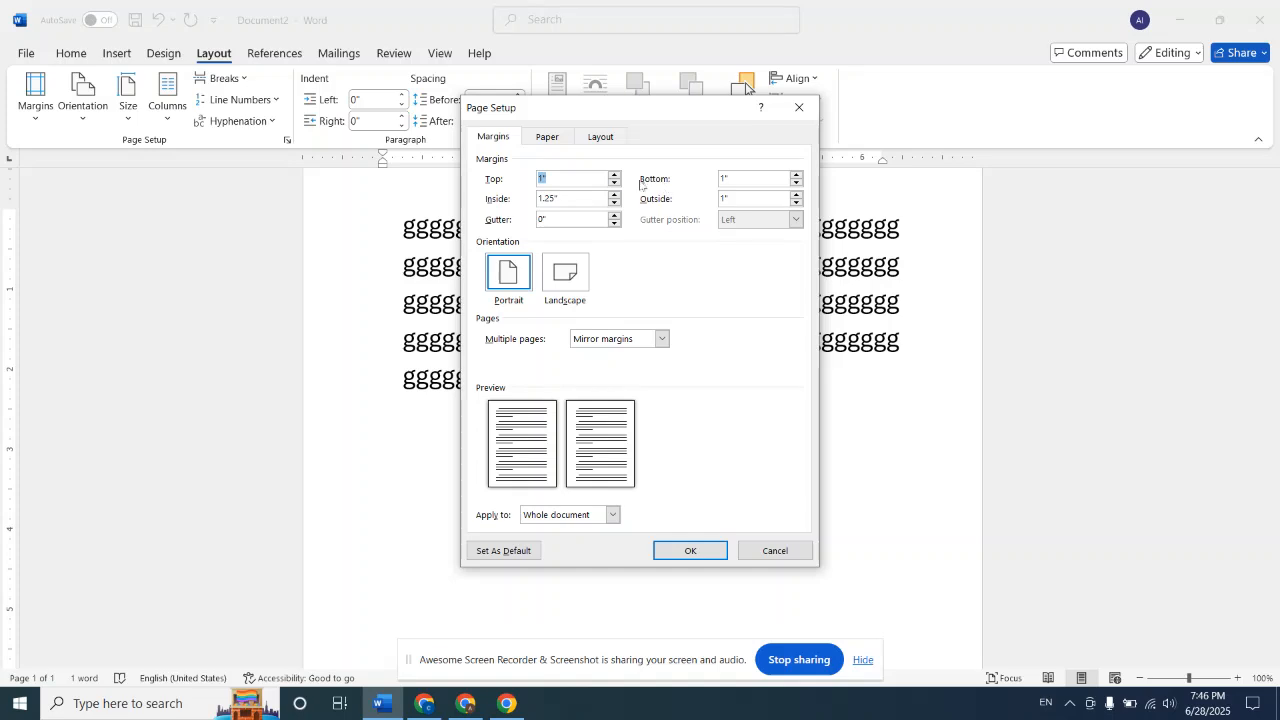
click(585, 178)
key(BackSpace)
key(BackSpace)
click(746, 177)
key(BackSpace)
key(BackSpace)
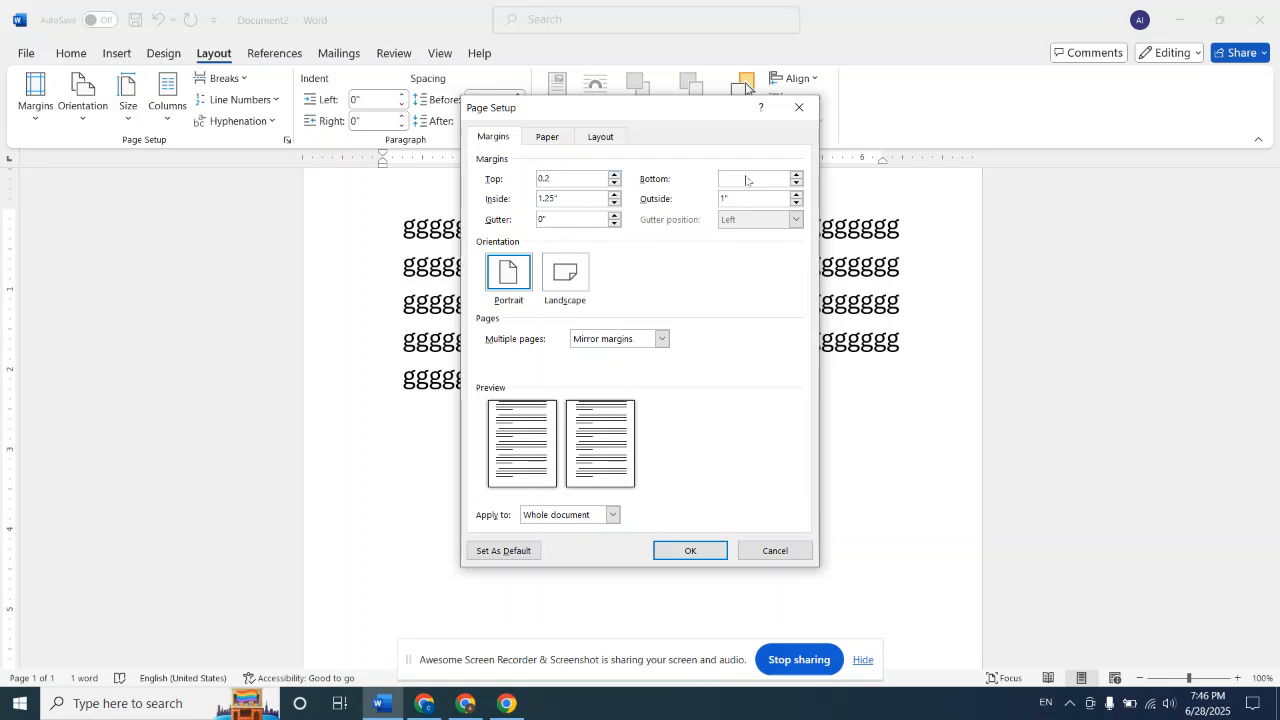
text(0.2)
Set the inside and outside margins to 0.2 inches and apply the custom margins to the whole document
click(587, 199)
key(BackSpace)
key(BackSpace)
key(BackSpace)
key(BackSpace)
key(BackSpace)
click(778, 199)
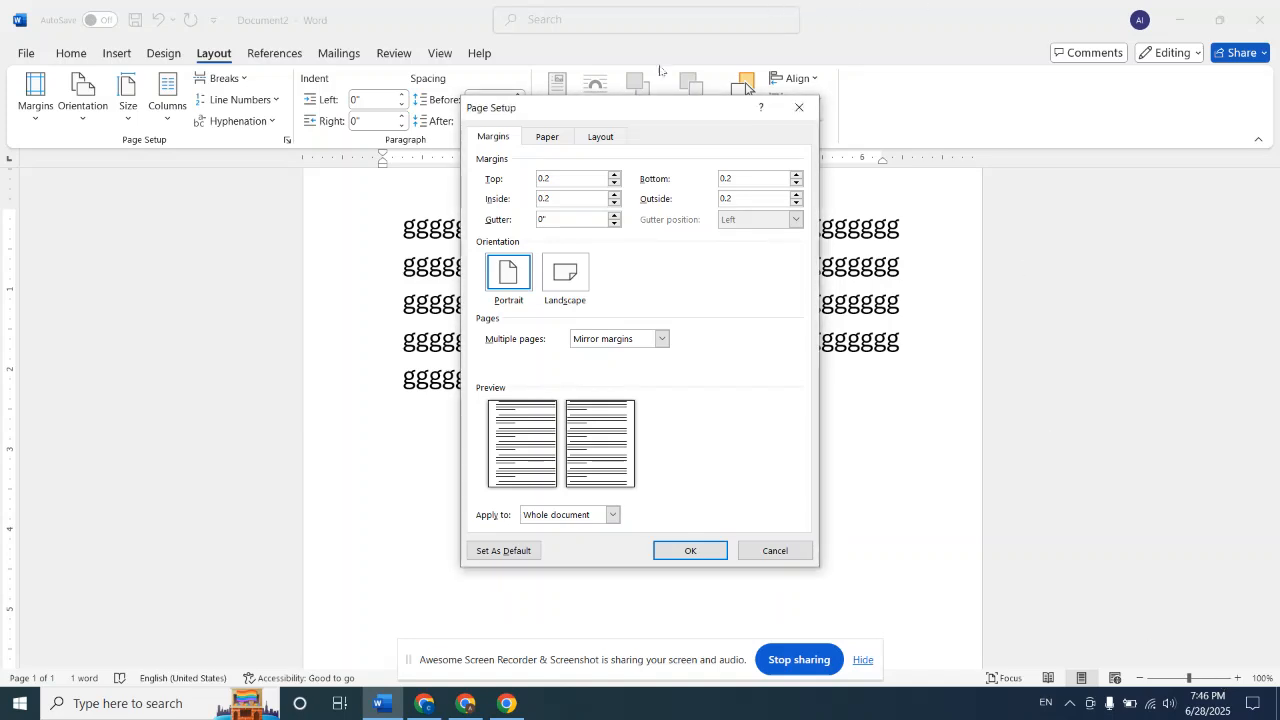
click(693, 554)
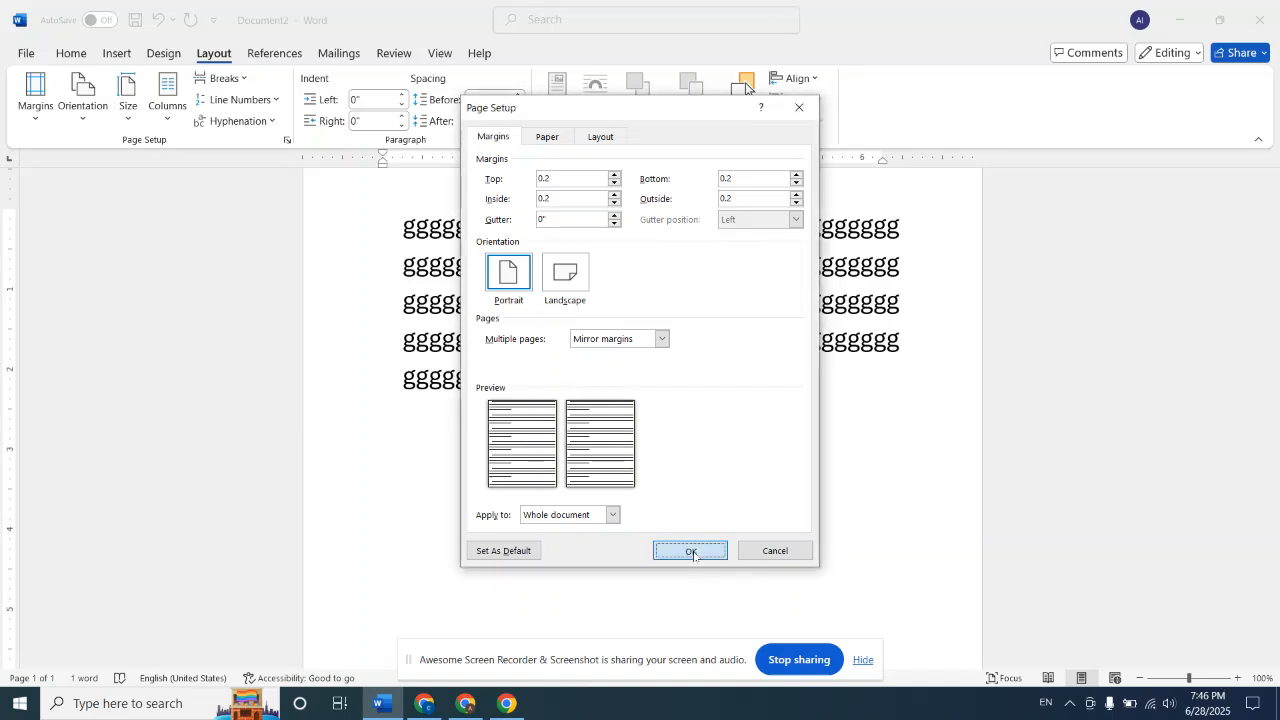
scroll(675, 470, up, 2)
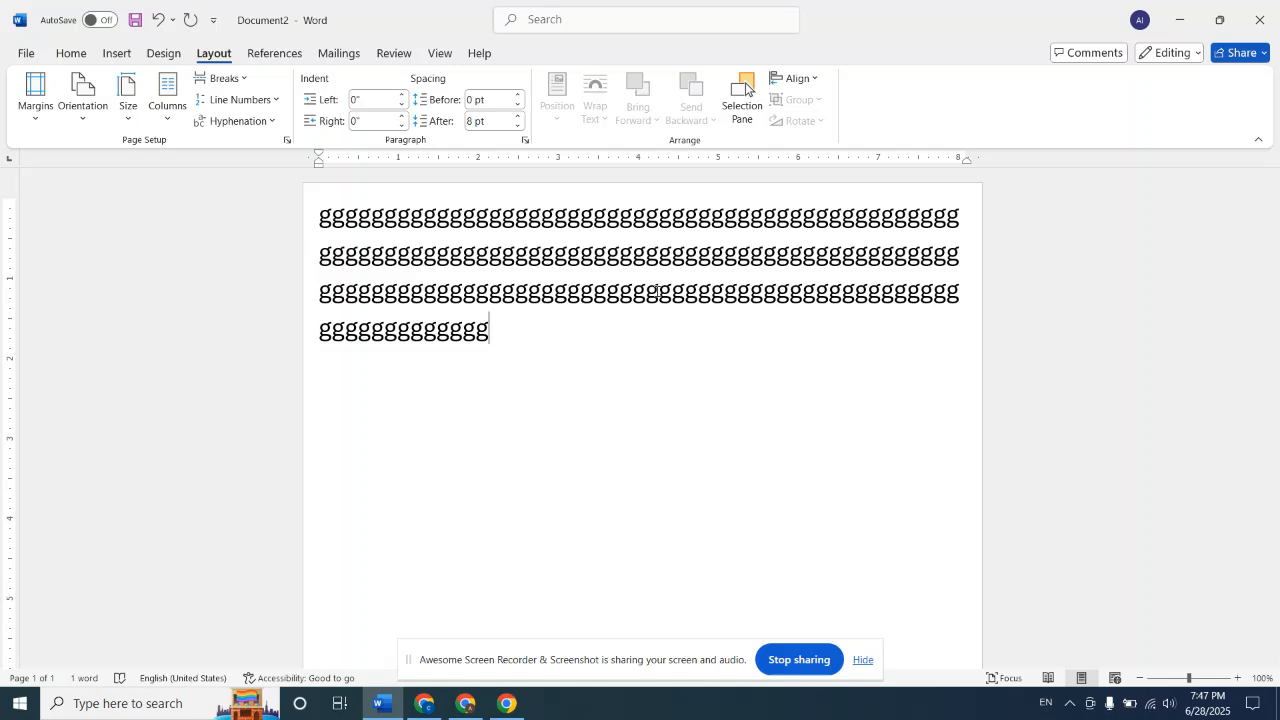
click(36, 98)
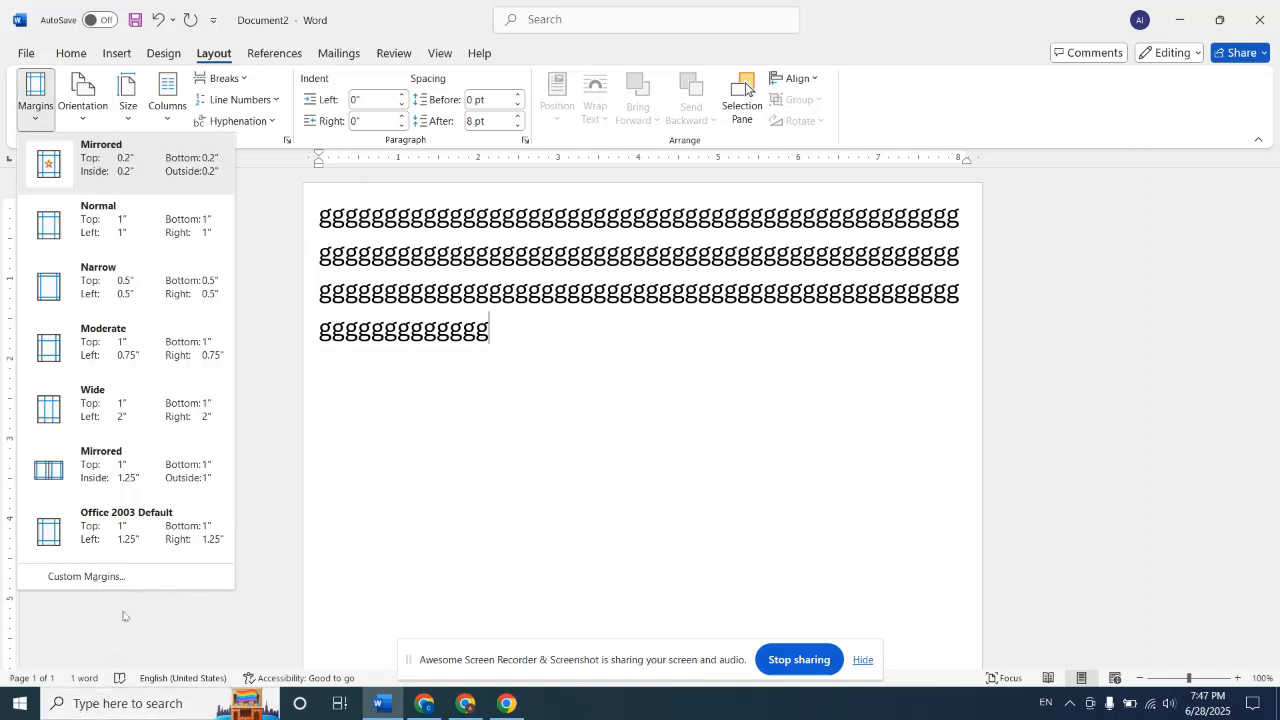
click(534, 486)
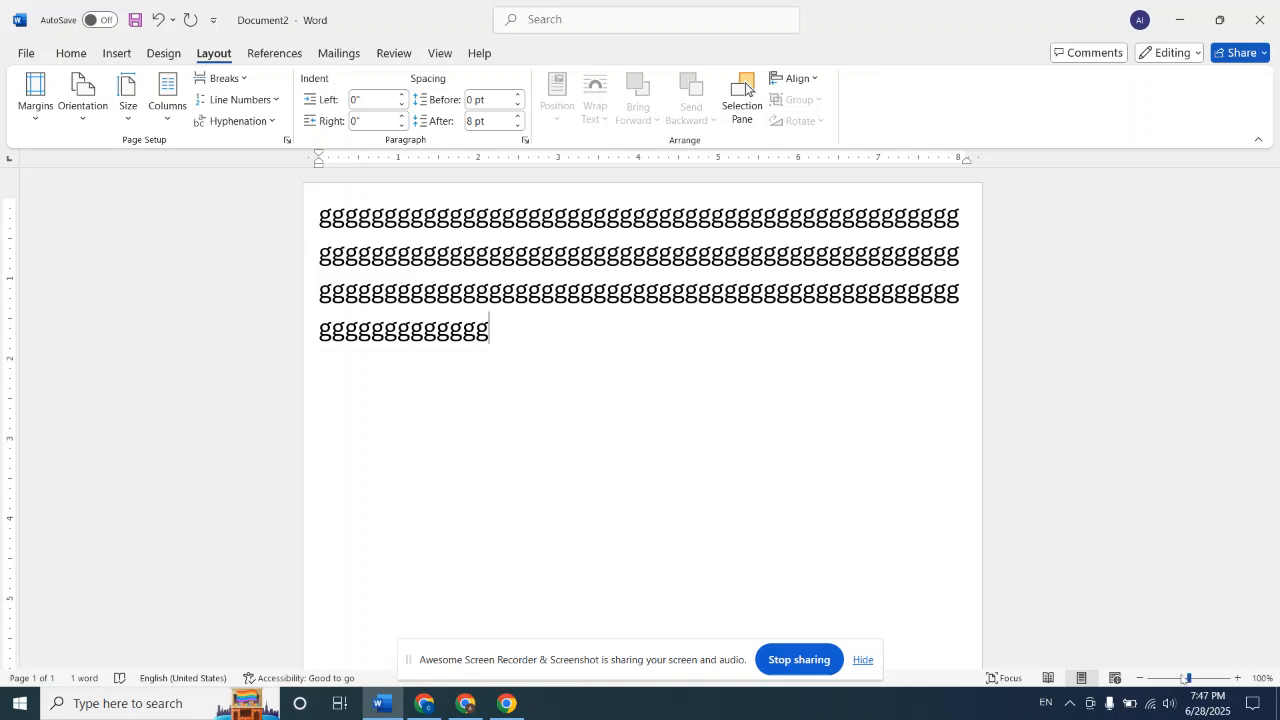
Switch the page orientation to Landscape and back to Portrait, twice, to compare the two layouts
drag(1187, 679, 1170, 679)
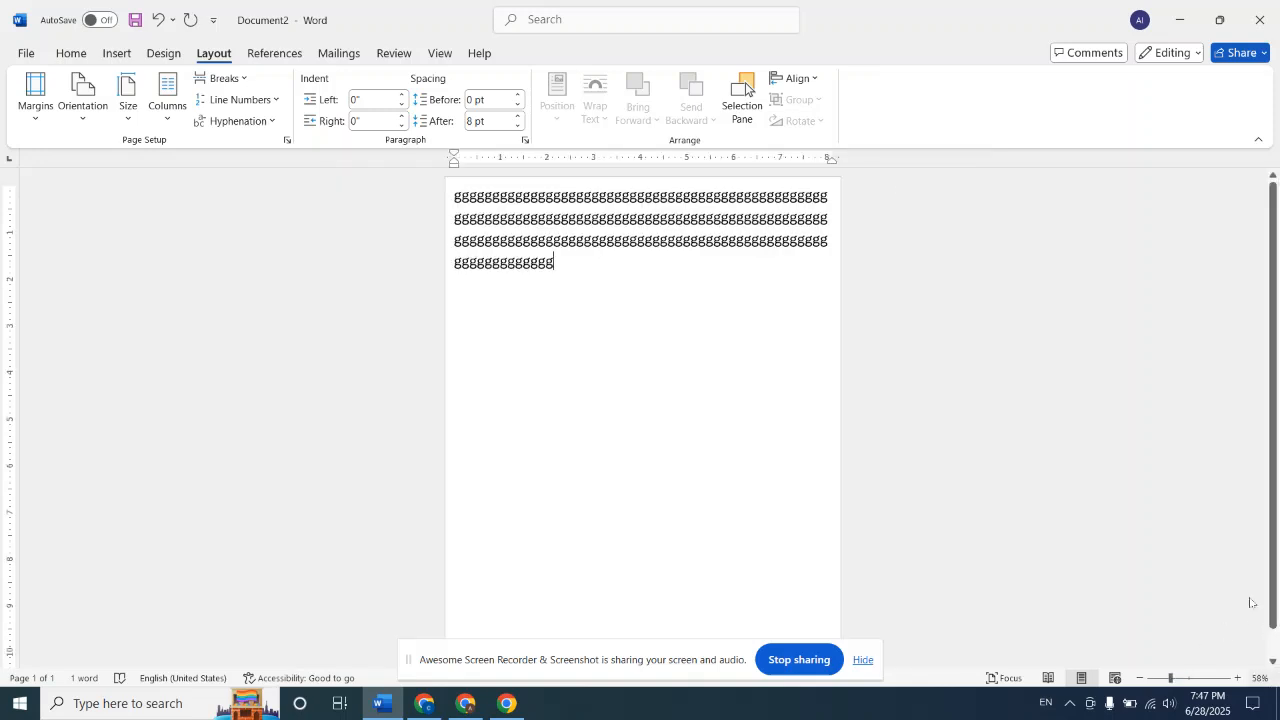
click(87, 122)
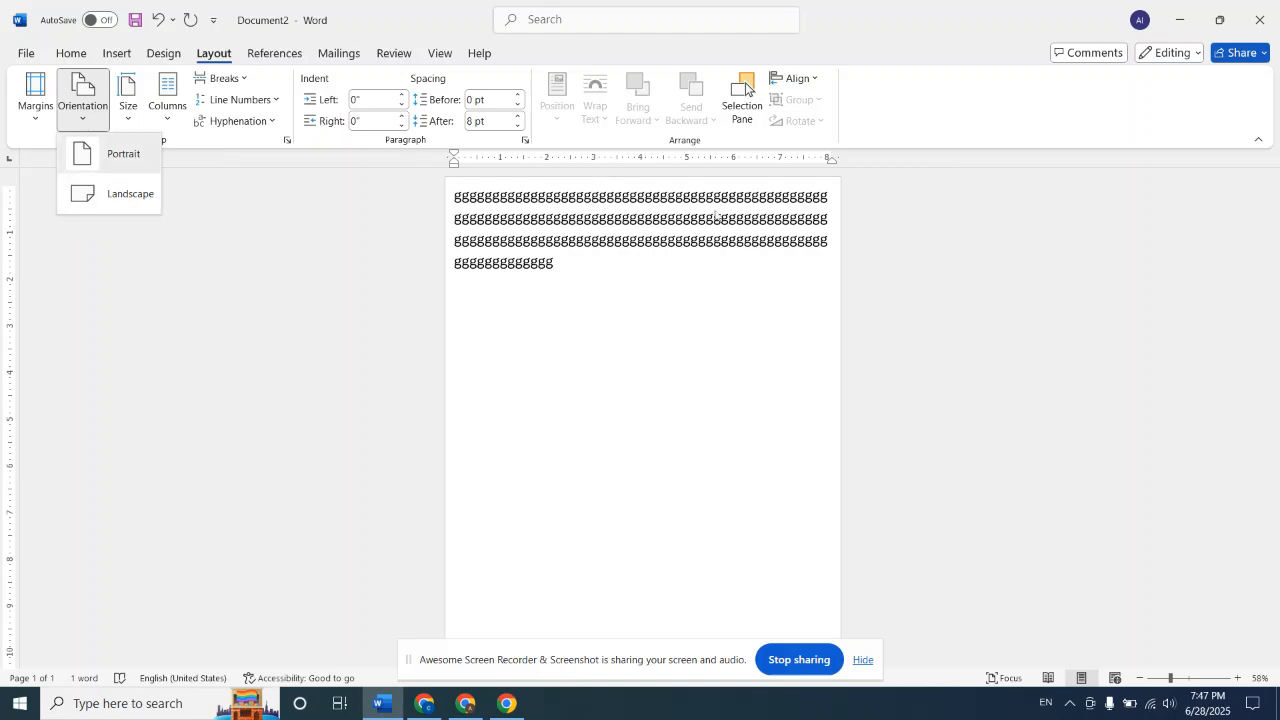
scroll(774, 393, down, 1)
scroll(774, 393, up, 1)
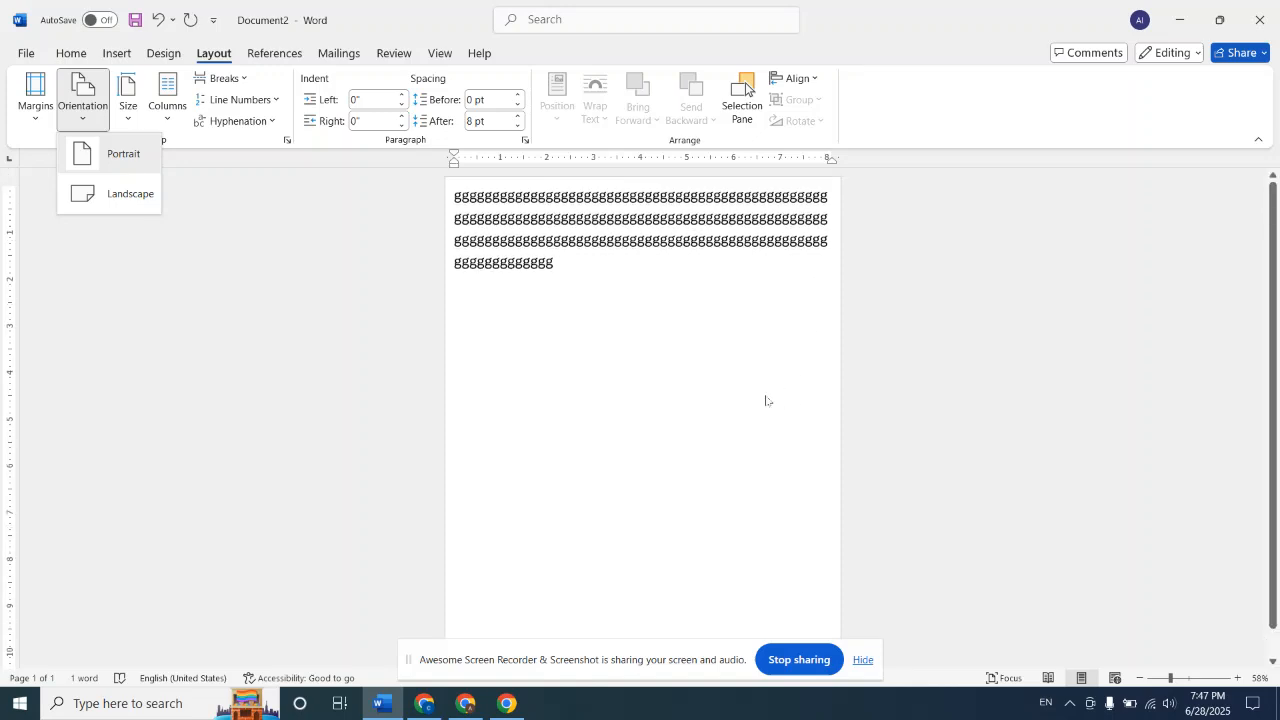
click(131, 210)
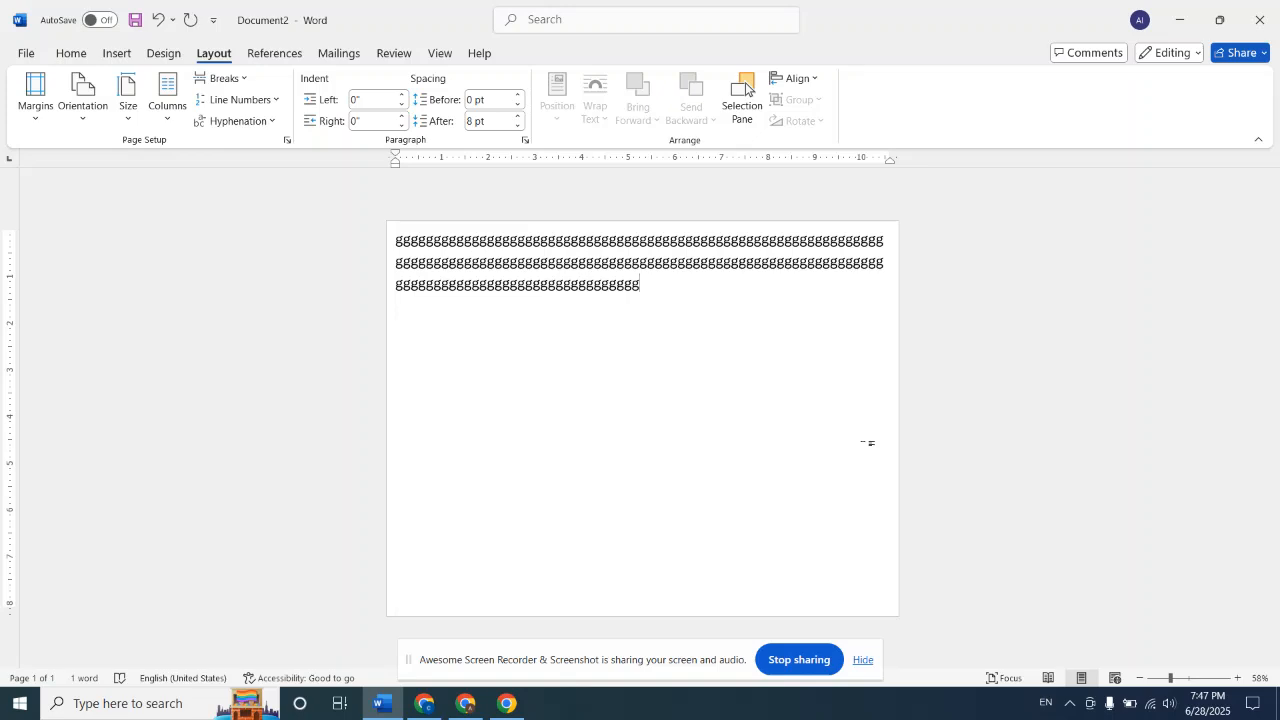
click(91, 122)
click(124, 153)
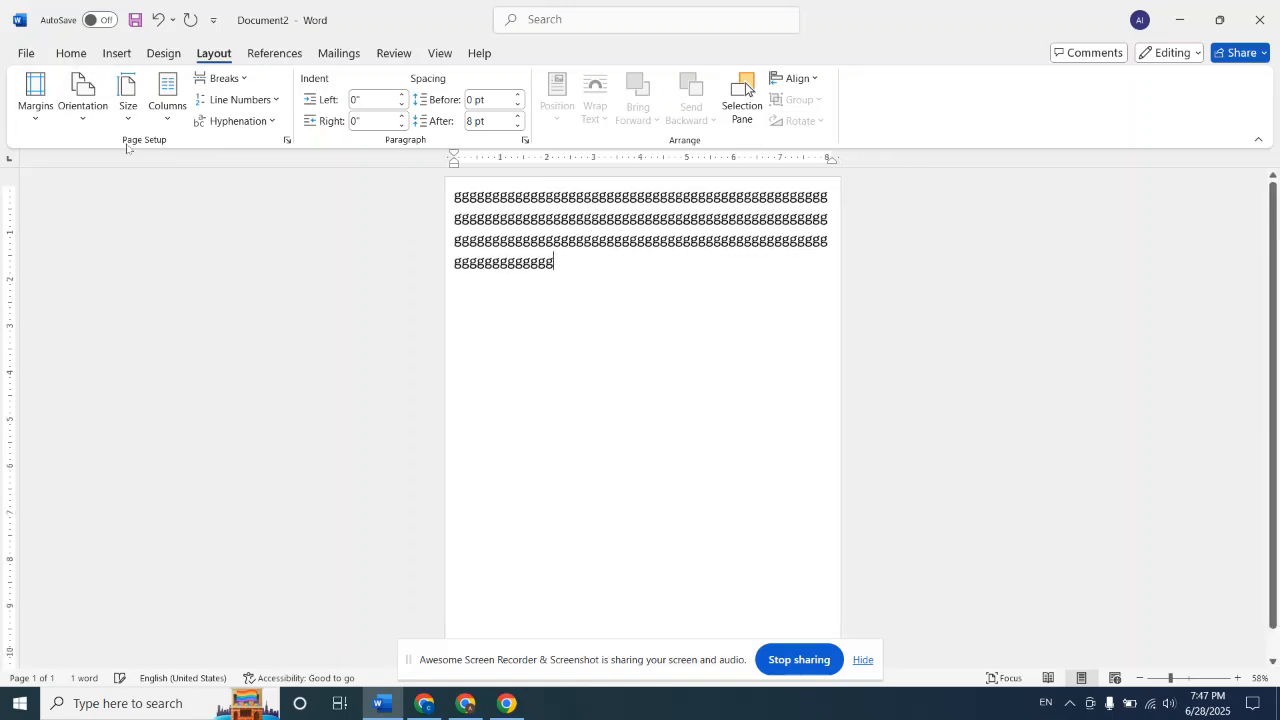
click(87, 124)
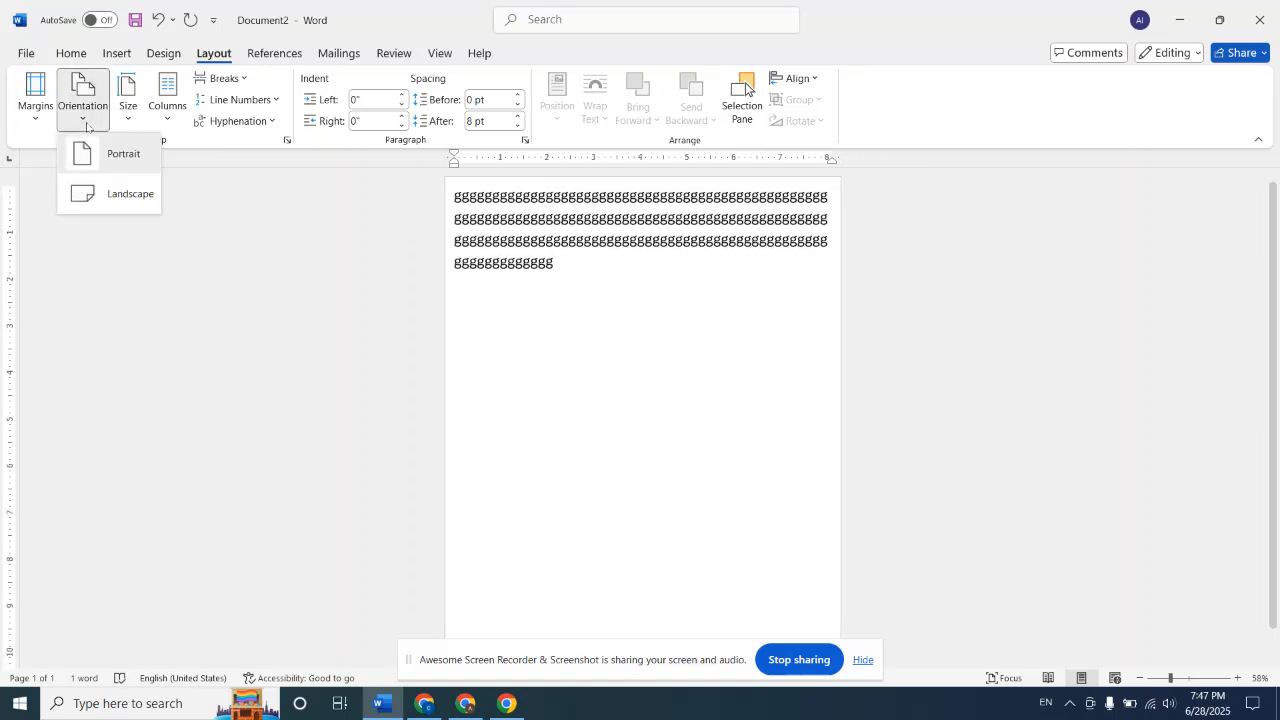
click(124, 197)
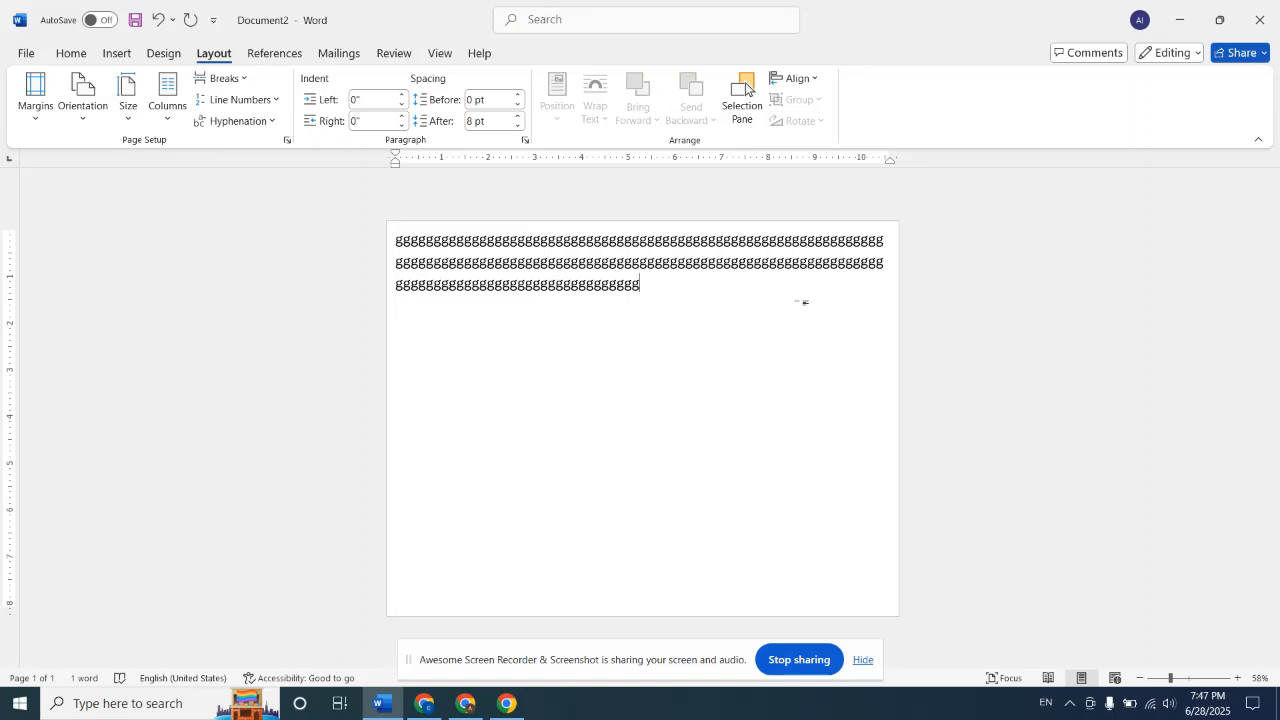
click(93, 113)
click(116, 158)
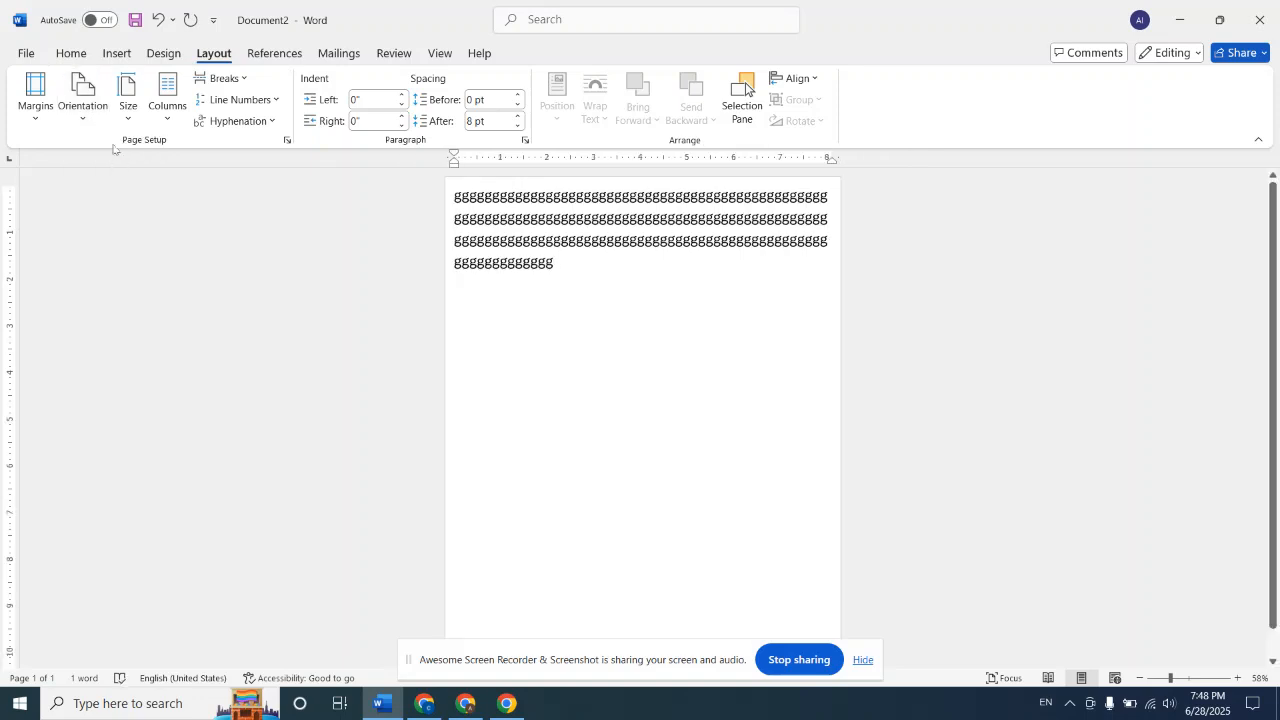
click(138, 104)
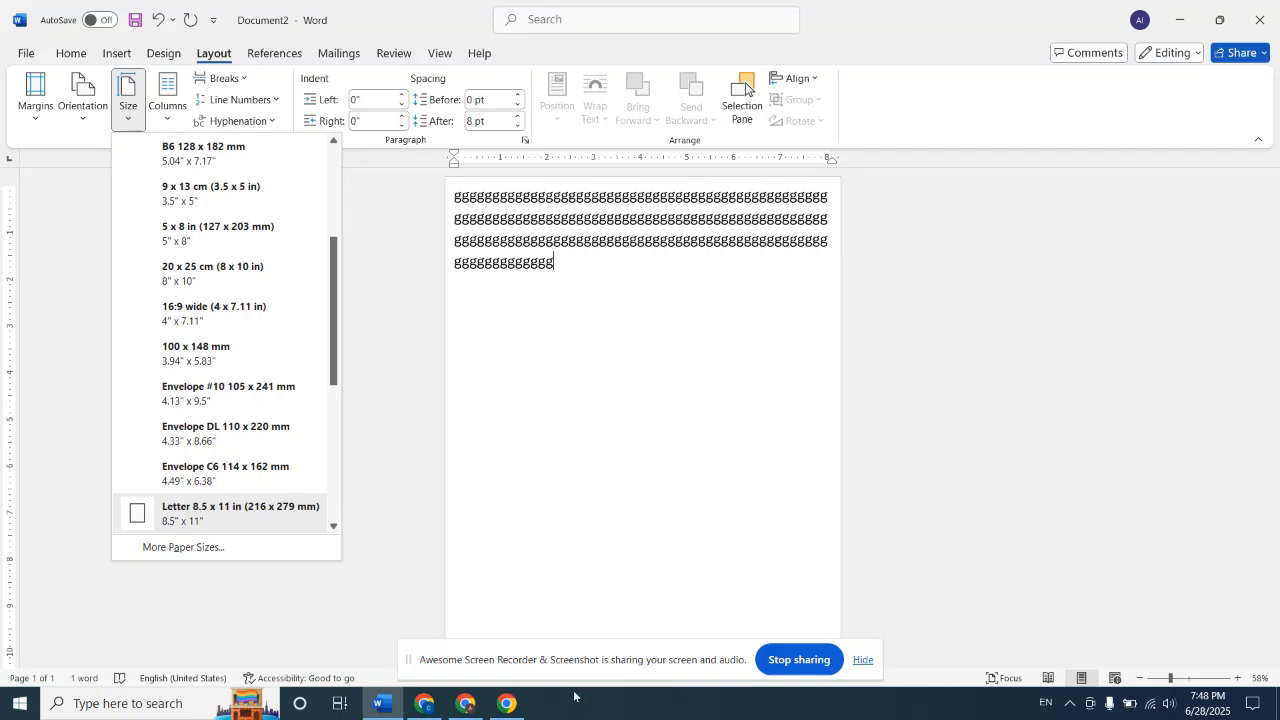
click(625, 387)
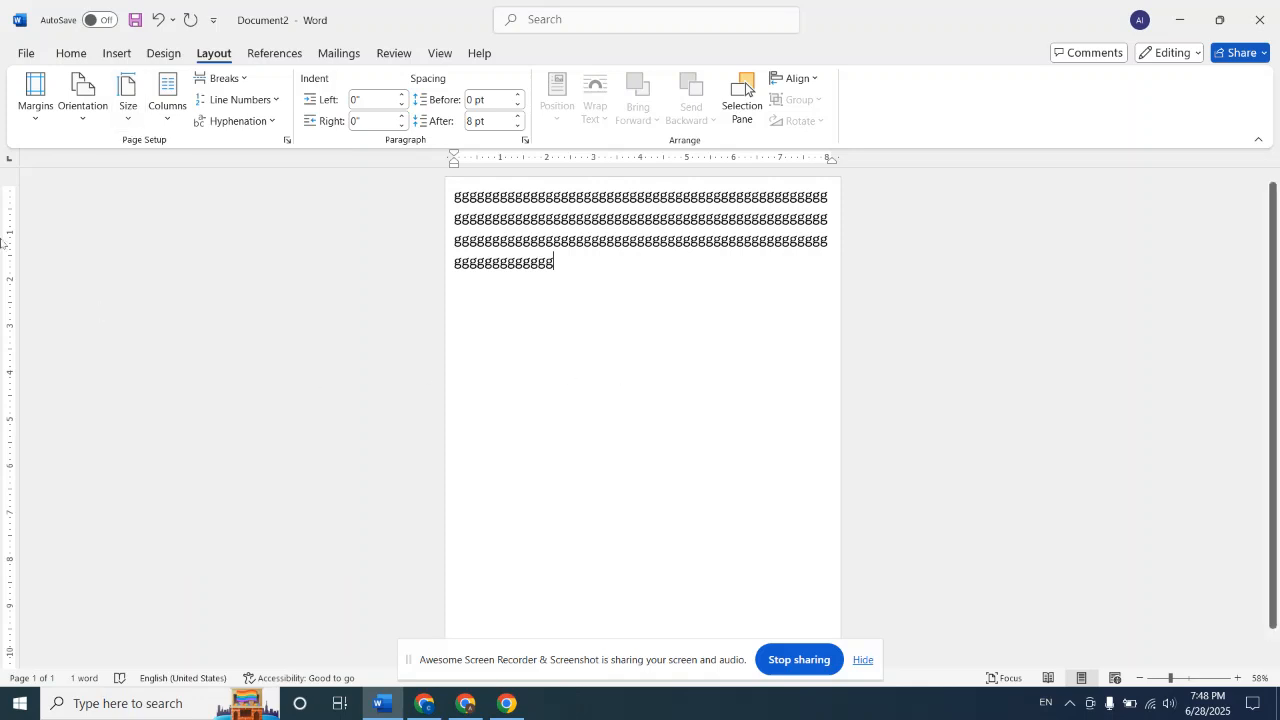
click(129, 108)
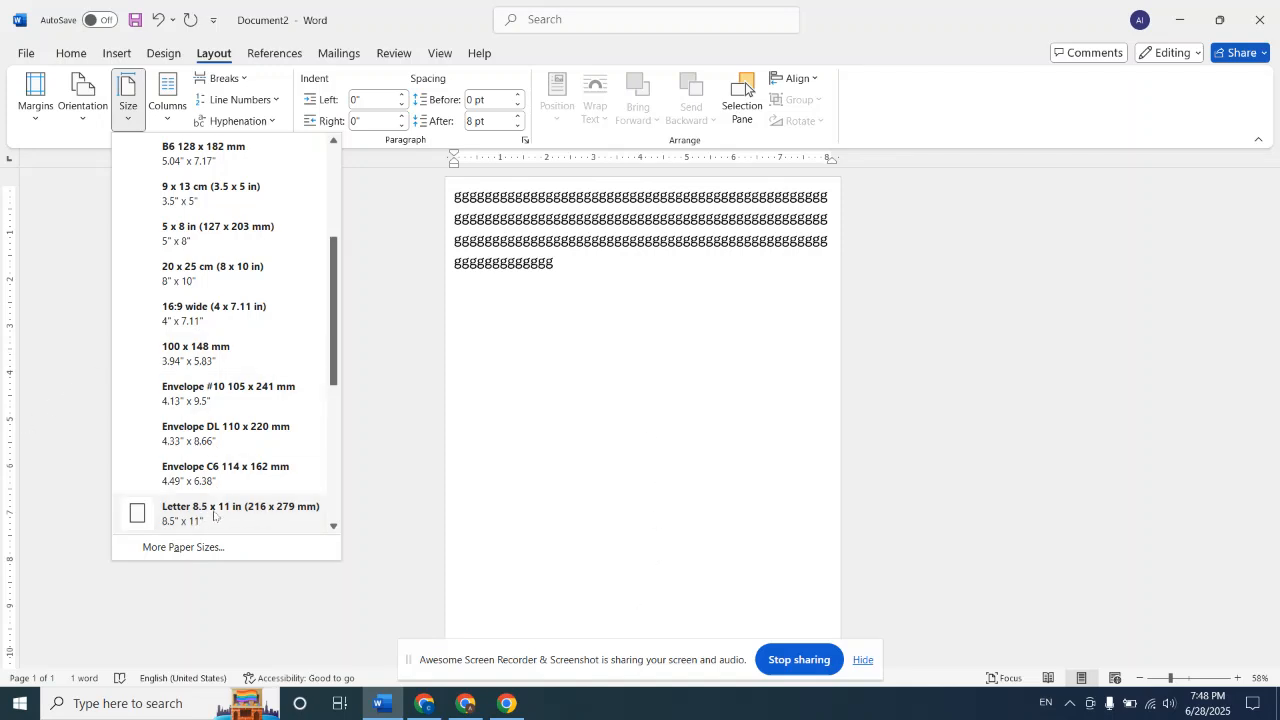
click(891, 375)
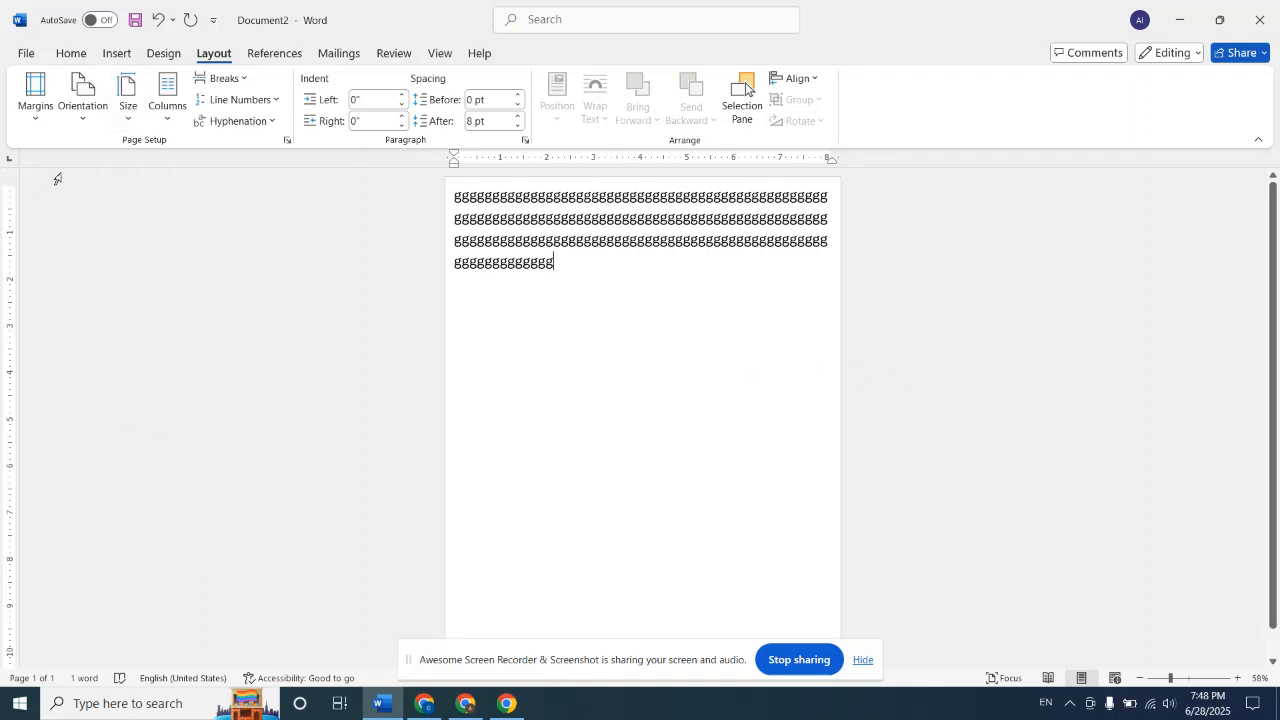
Browse the preset paper sizes and set the document's paper size to A4 210 x 297 mm
click(128, 100)
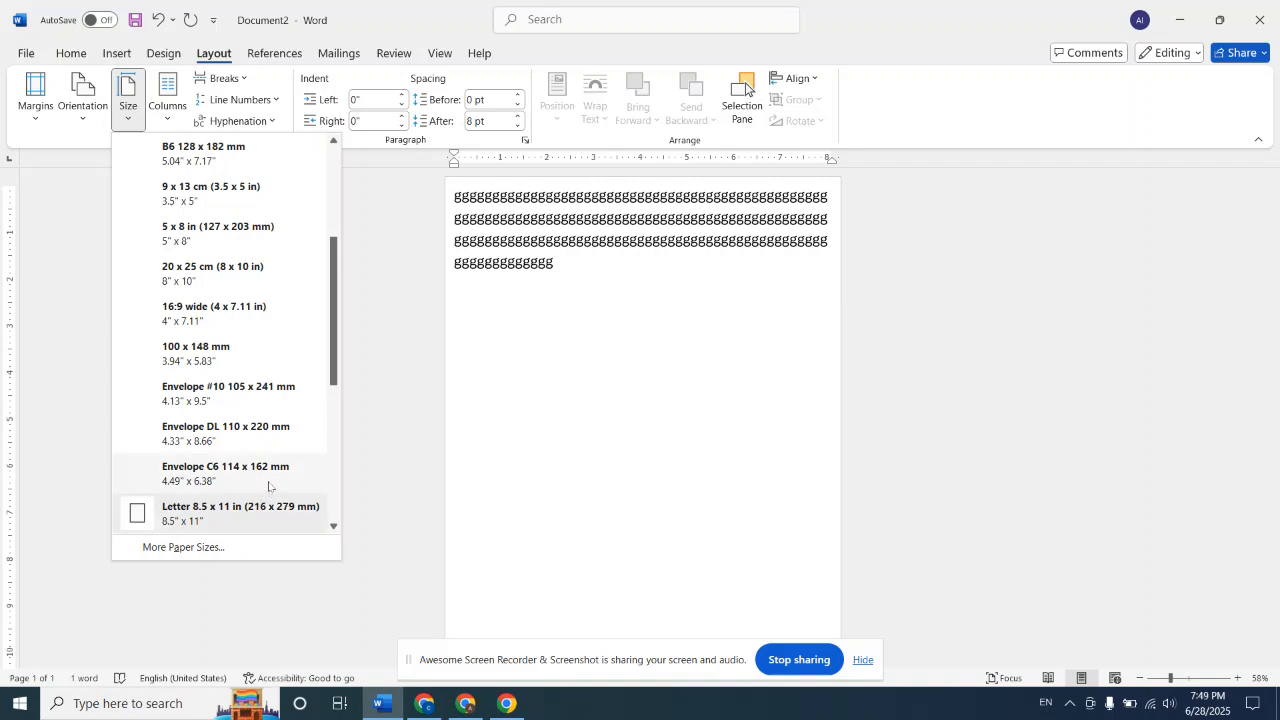
scroll(268, 487, up, 2)
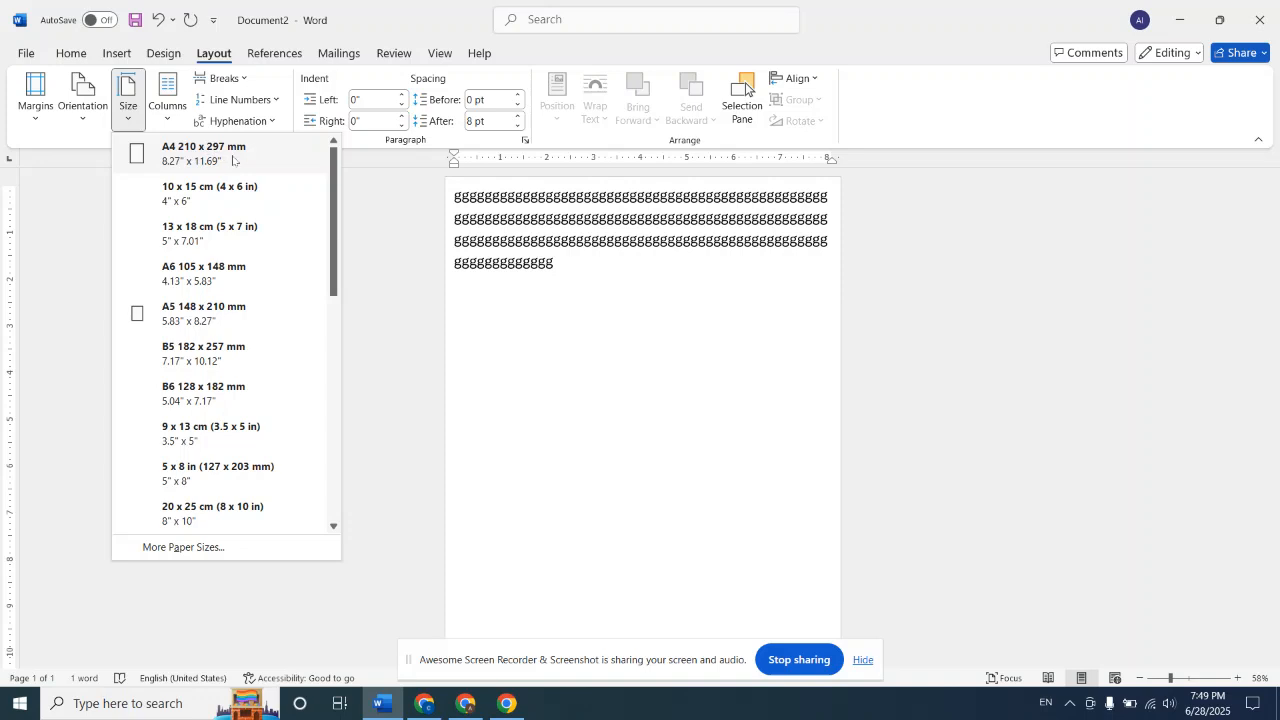
key(super+plus)
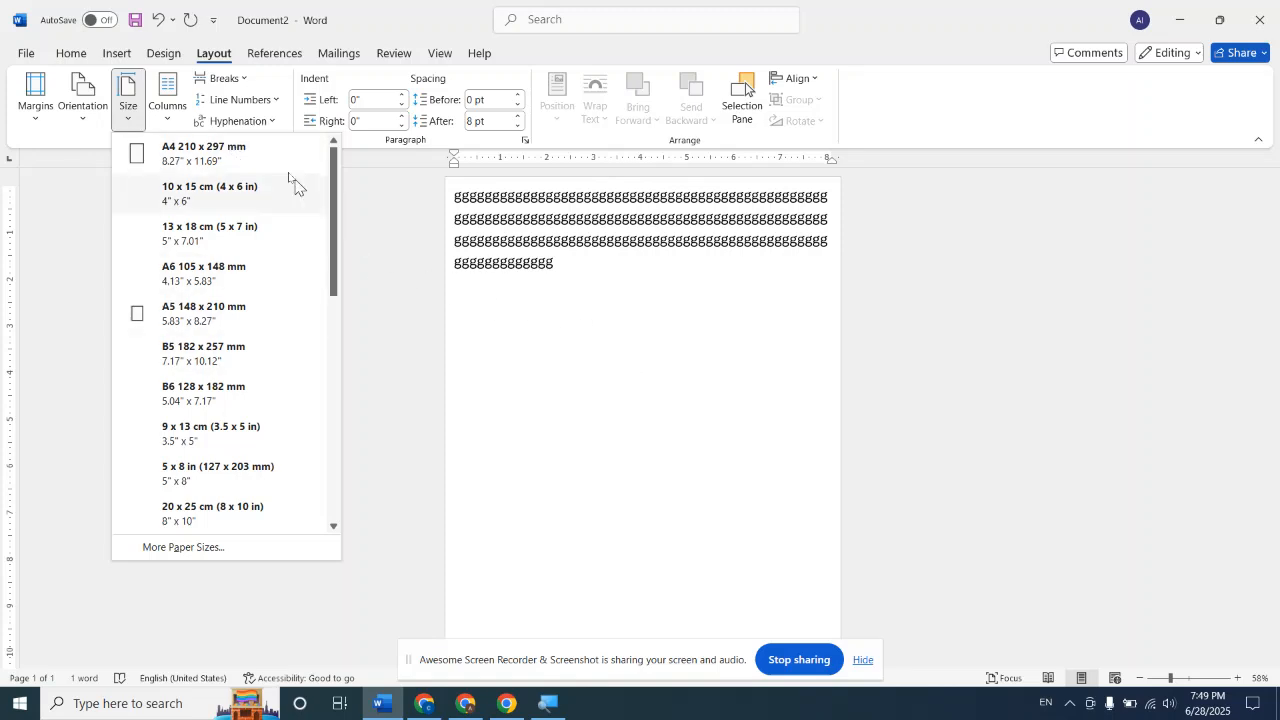
click(257, 150)
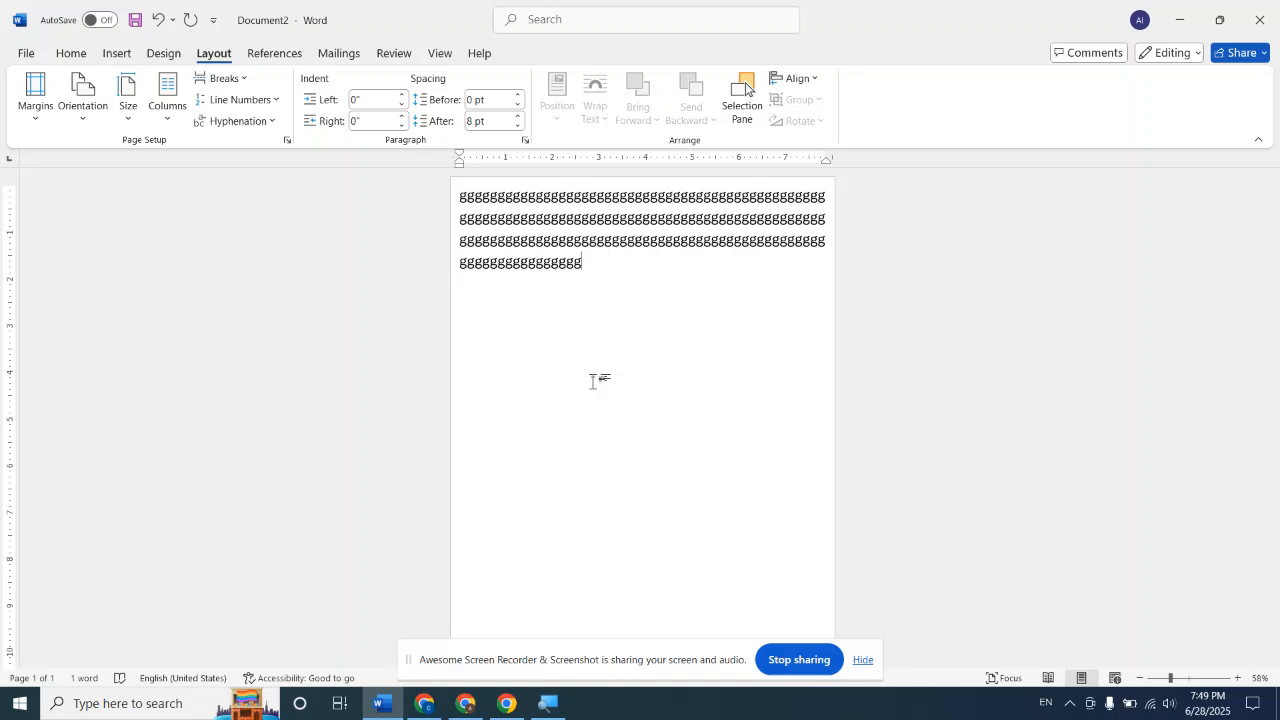
Open the custom paper size settings and set the paper width to 2.5 inches
click(138, 112)
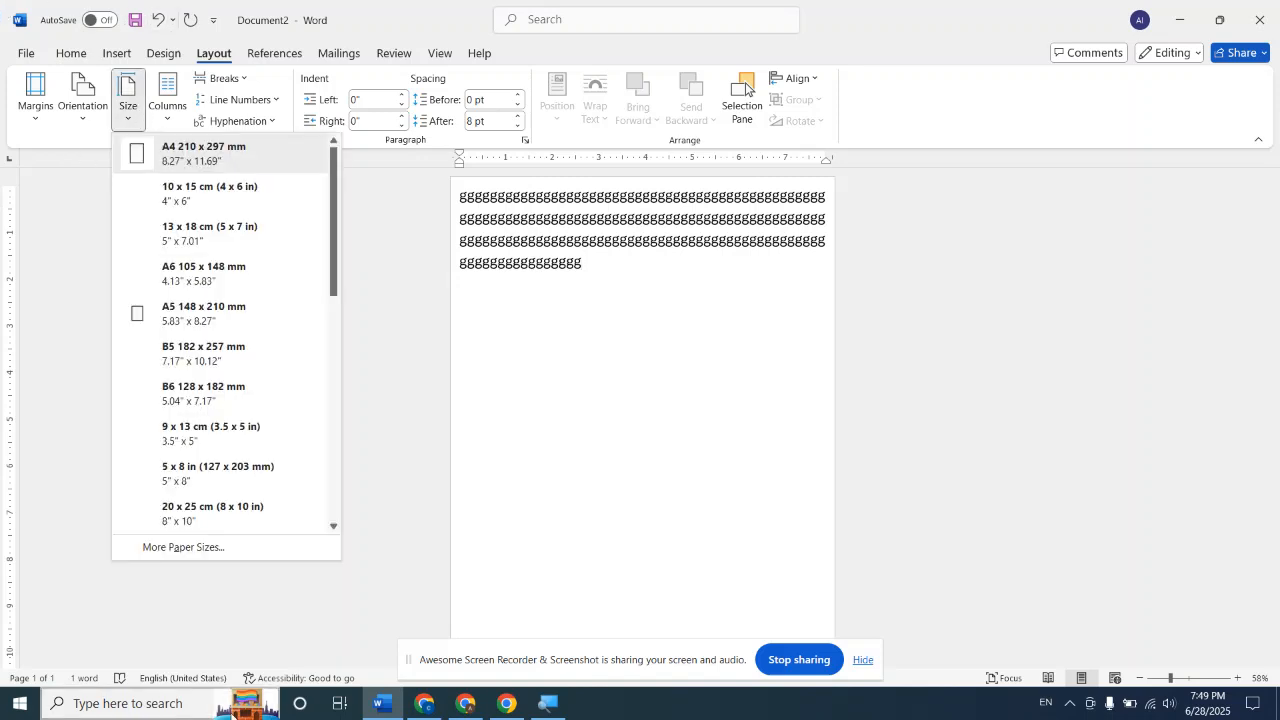
click(204, 548)
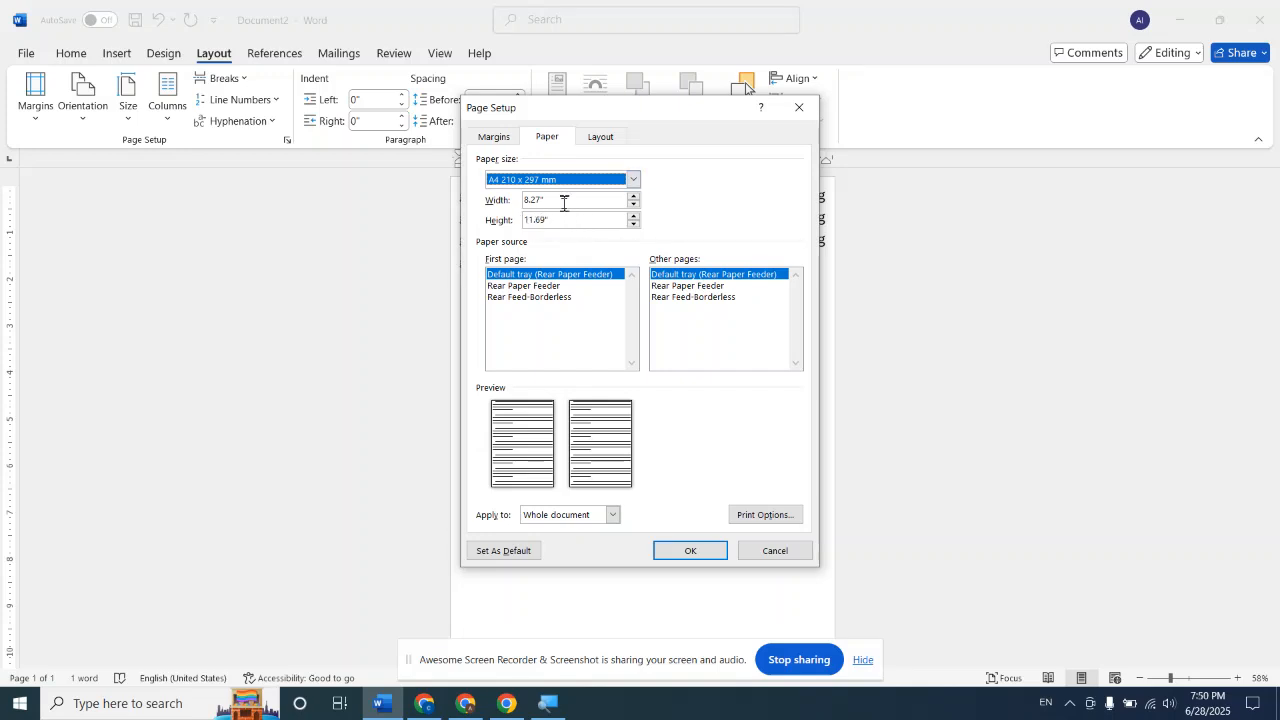
click(564, 202)
key(BackSpace)
key(BackSpace)
key(BackSpace)
key(BackSpace)
key(BackSpace)
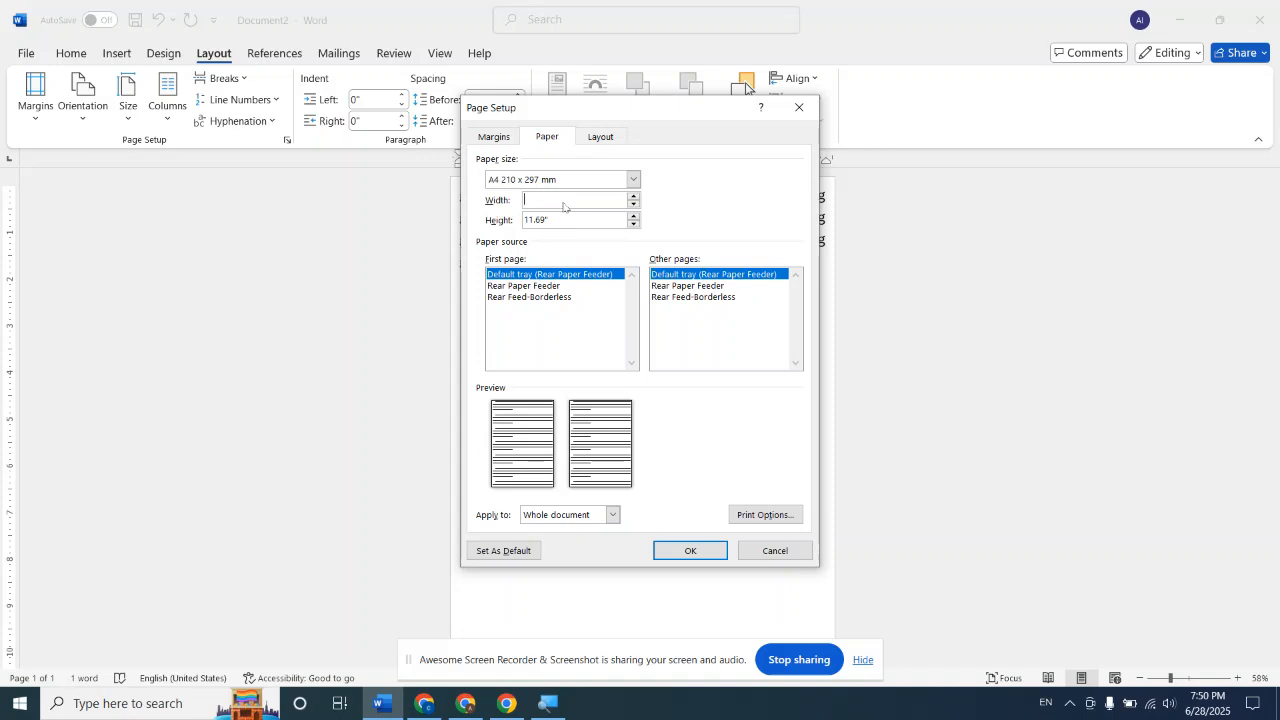
text(2.5)
click(575, 218)
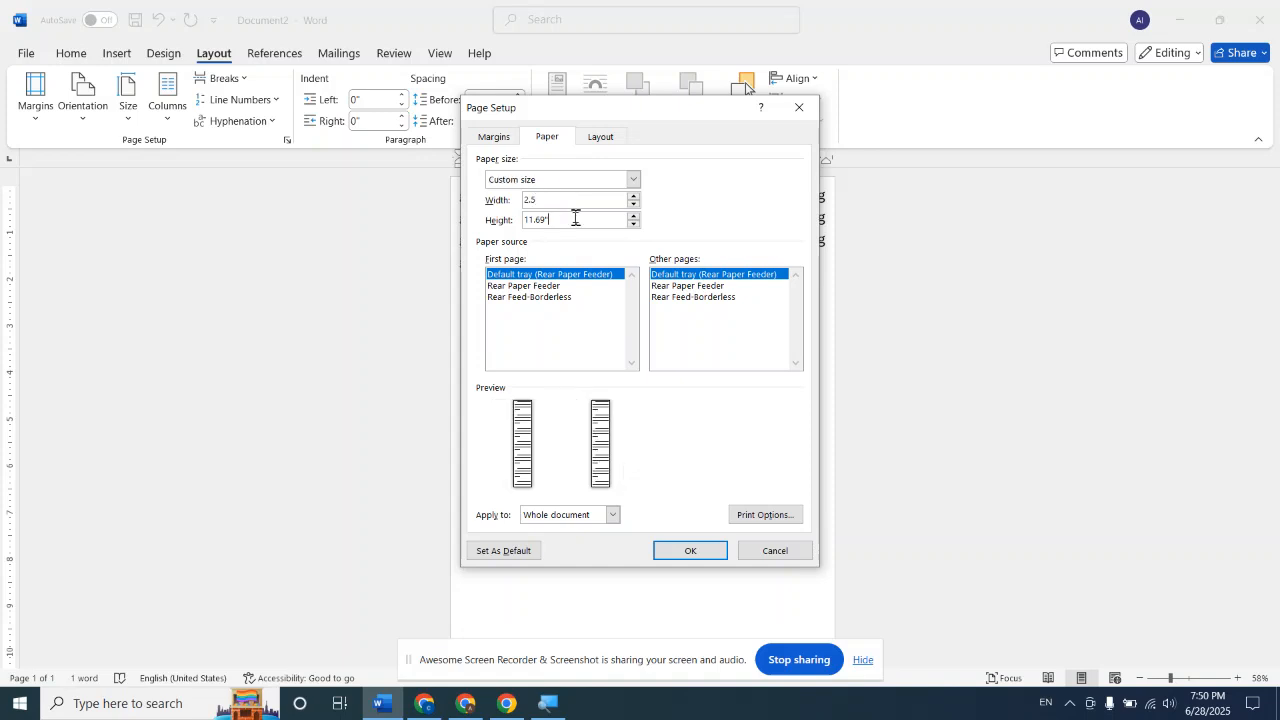
Change the custom paper width to 1.5 inches
click(575, 198)
key(BackSpace)
key(BackSpace)
key(BackSpace)
text(1.5)
Set the custom paper height to 2.5 inches and apply the size to the whole document
click(600, 217)
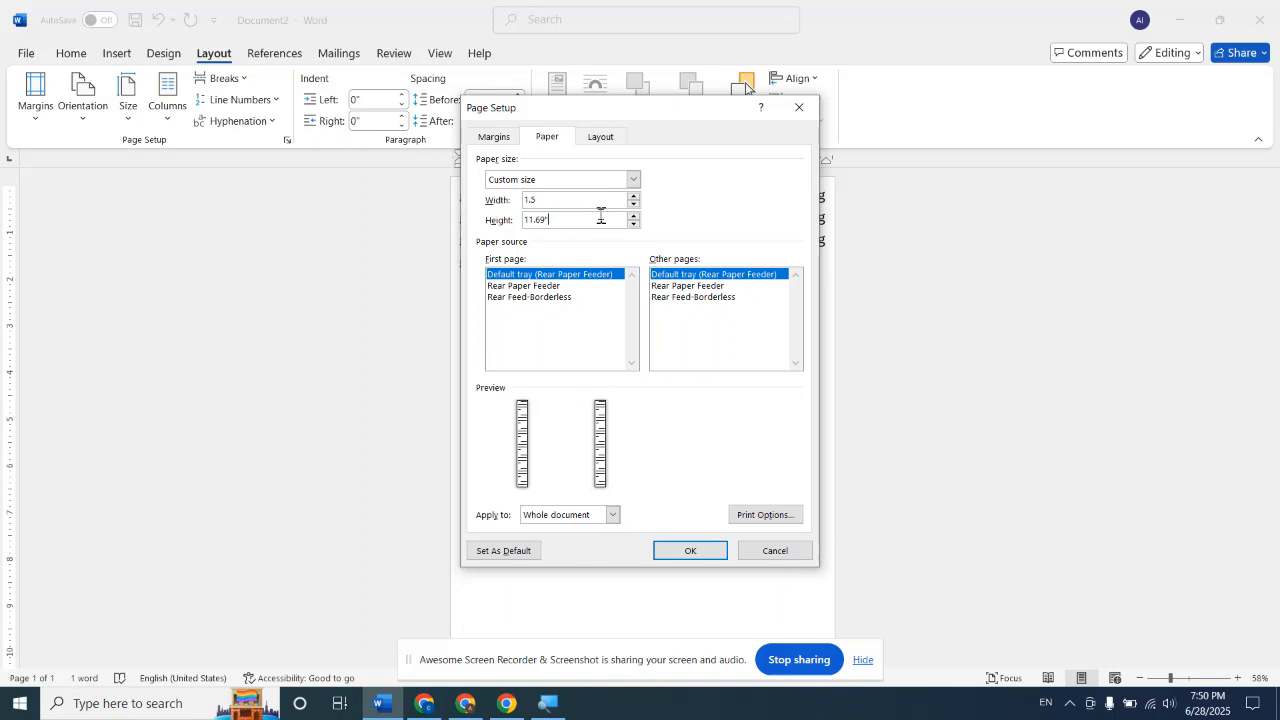
key(BackSpace)
key(BackSpace)
key(BackSpace)
key(BackSpace)
key(BackSpace)
key(BackSpace)
text(2.5)
key(Return)
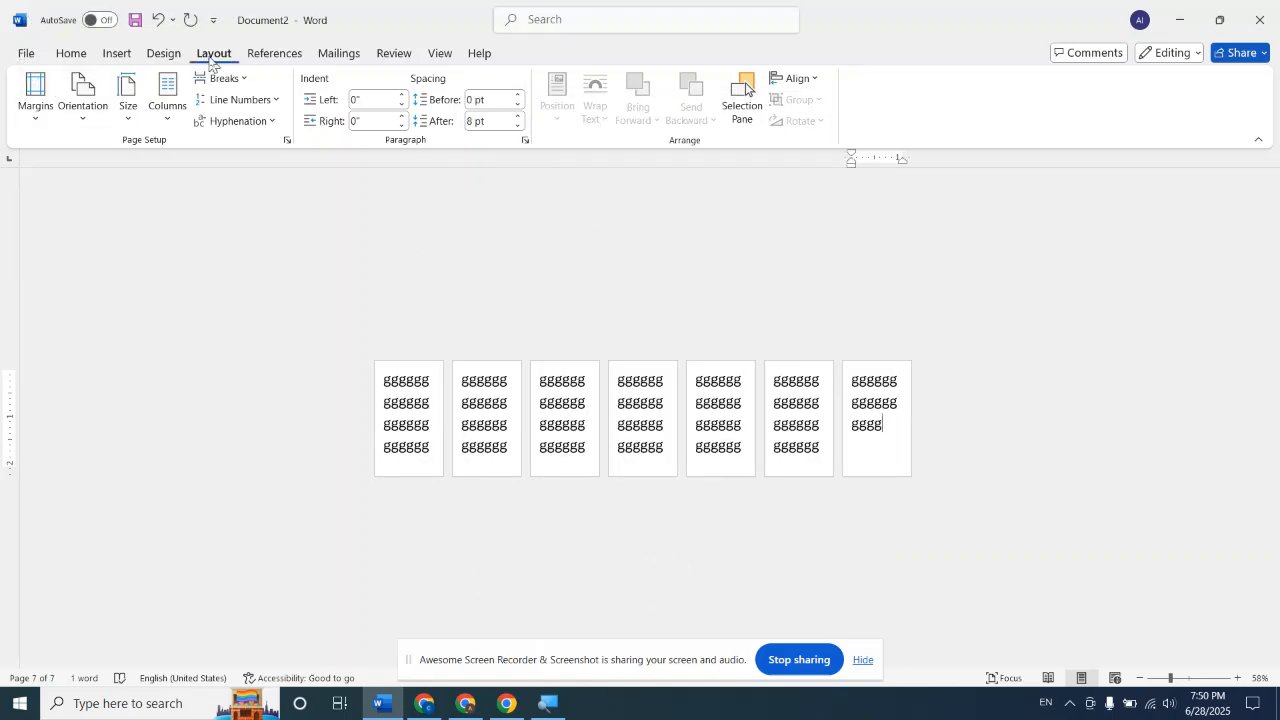
Undo the custom paper size and delete all the sample text from the page
click(167, 110)
click(204, 166)
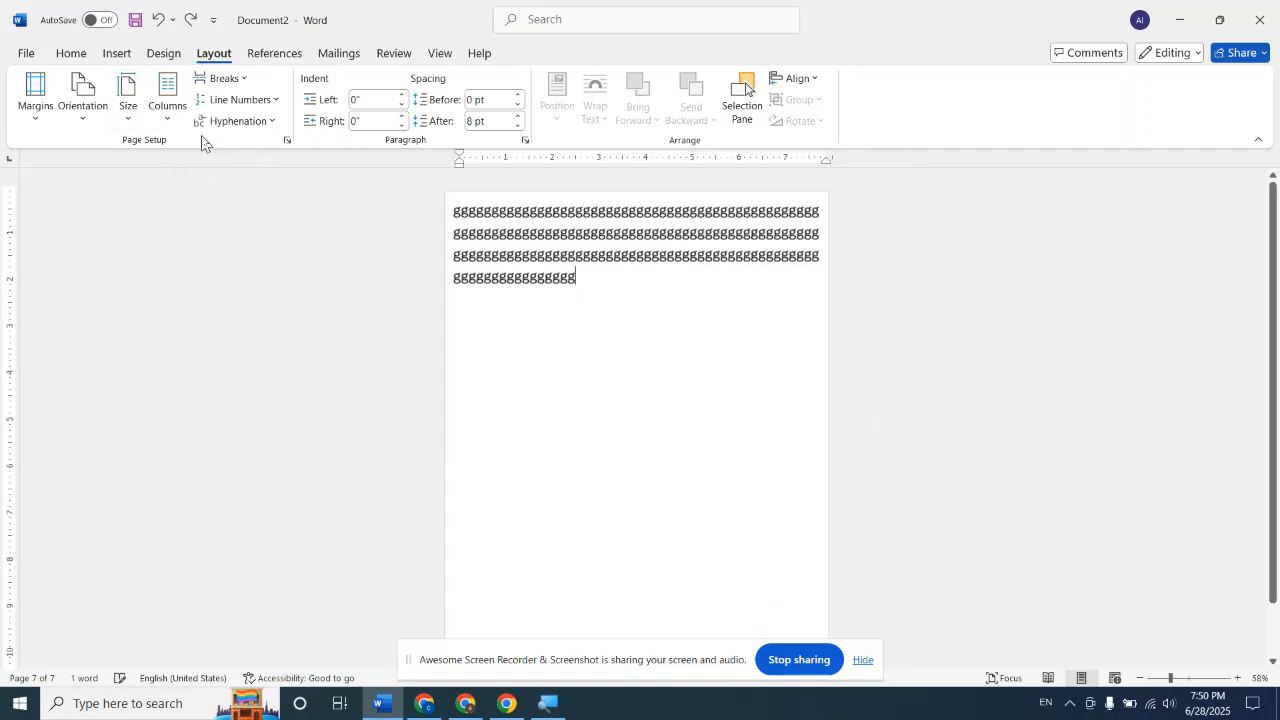
key(BackSpace)
key(BackSpace)
key(BackSpace)
key(BackSpace)
key(BackSpace)
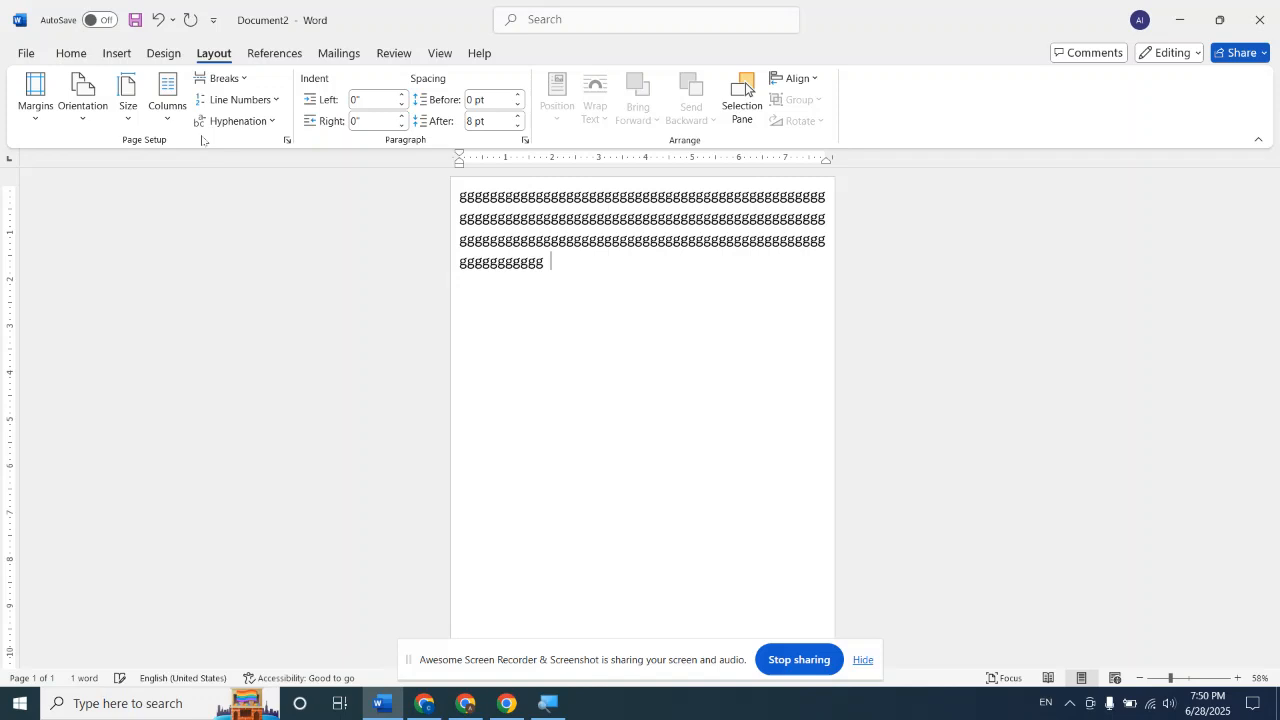
key(BackSpace)
key(BackSpace)
key(BackSpace)
key(BackSpace)
key(BackSpace)
key(BackSpace)
key(BackSpace)
key(BackSpace)
key(BackSpace)
key(BackSpace)
key(BackSpace)
key(BackSpace)
key(BackSpace)
key(BackSpace)
key(BackSpace)
key(BackSpace)
key(BackSpace)
key(BackSpace)
key(BackSpace)
key(BackSpace)
key(BackSpace)
key(BackSpace)
key(BackSpace)
key(BackSpace)
key(BackSpace)
key(BackSpace)
key(BackSpace)
key(BackSpace)
key(BackSpace)
key(BackSpace)
key(BackSpace)
key(BackSpace)
key(BackSpace)
key(BackSpace)
key(BackSpace)
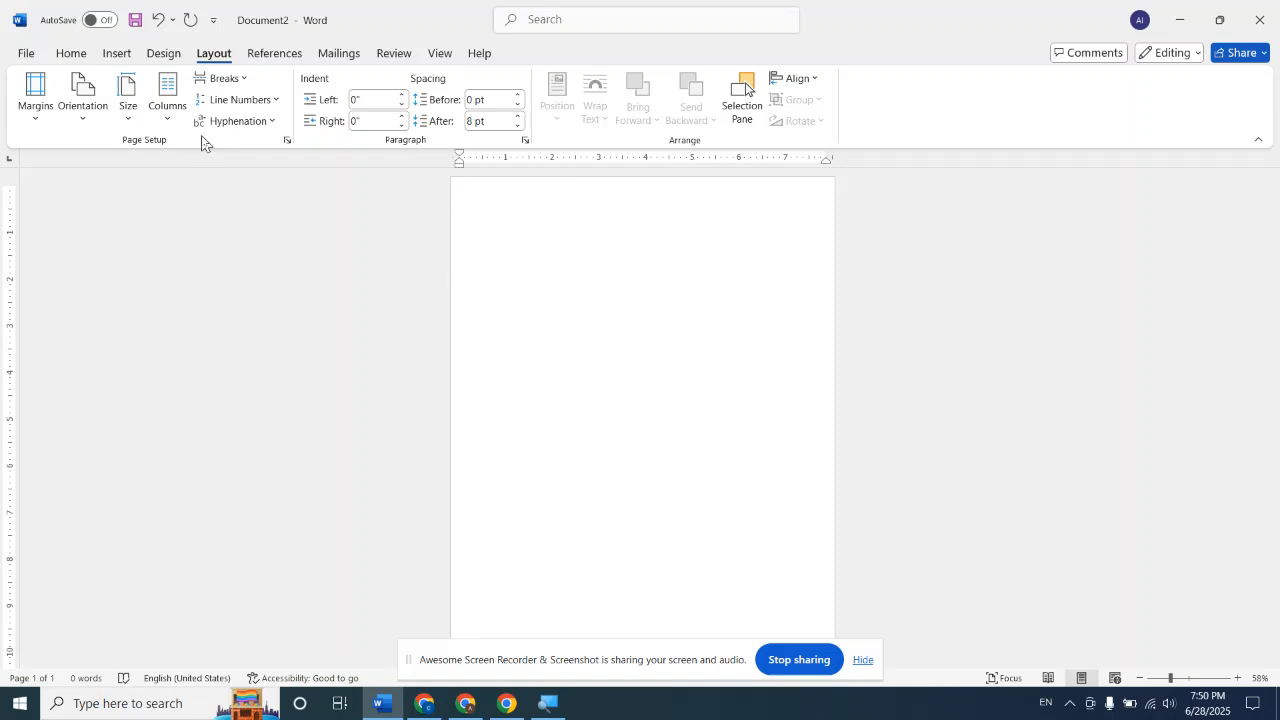
Create a new blank document and apply the last custom Mirrored margins of 0.2 inches on all sides
key(ctrl+n)
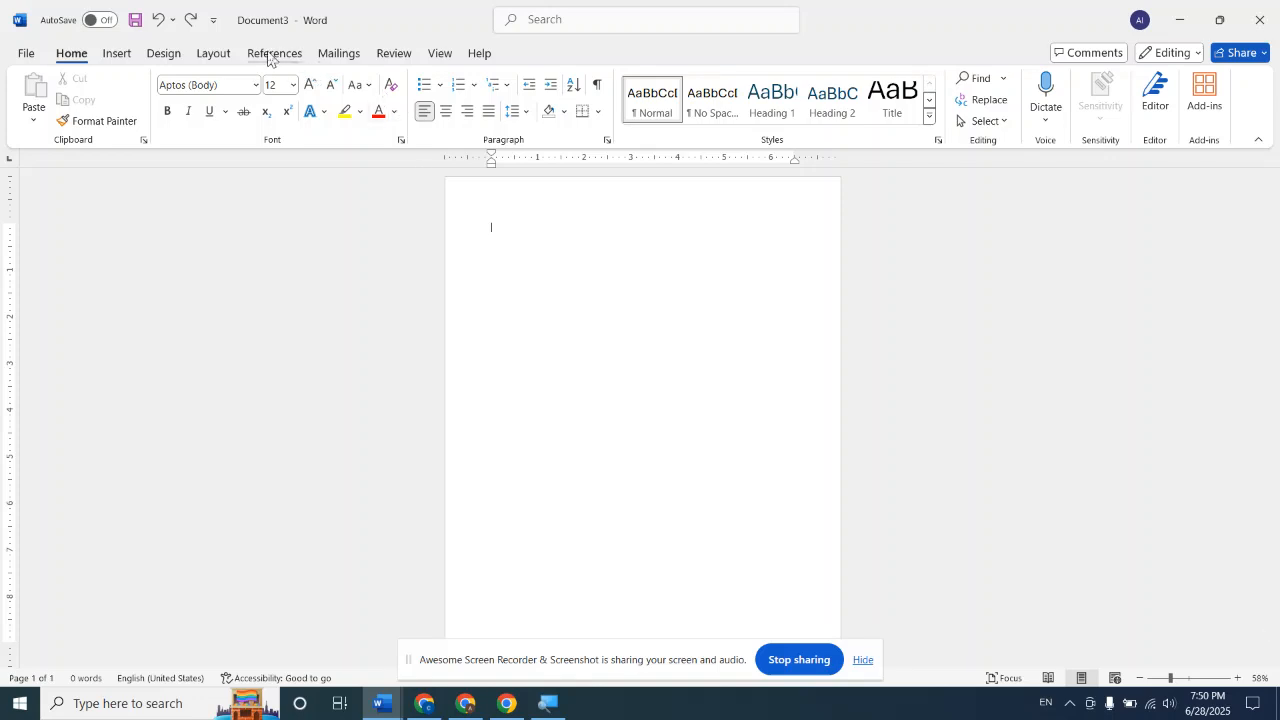
click(216, 55)
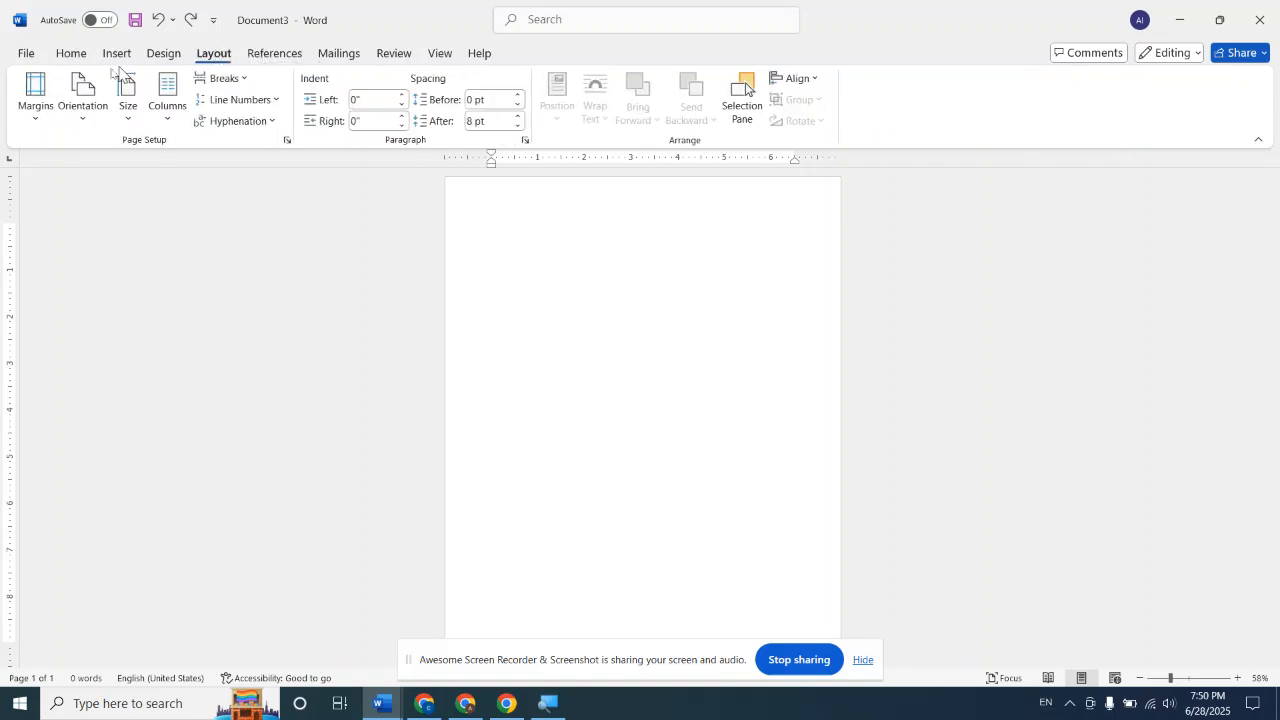
click(36, 118)
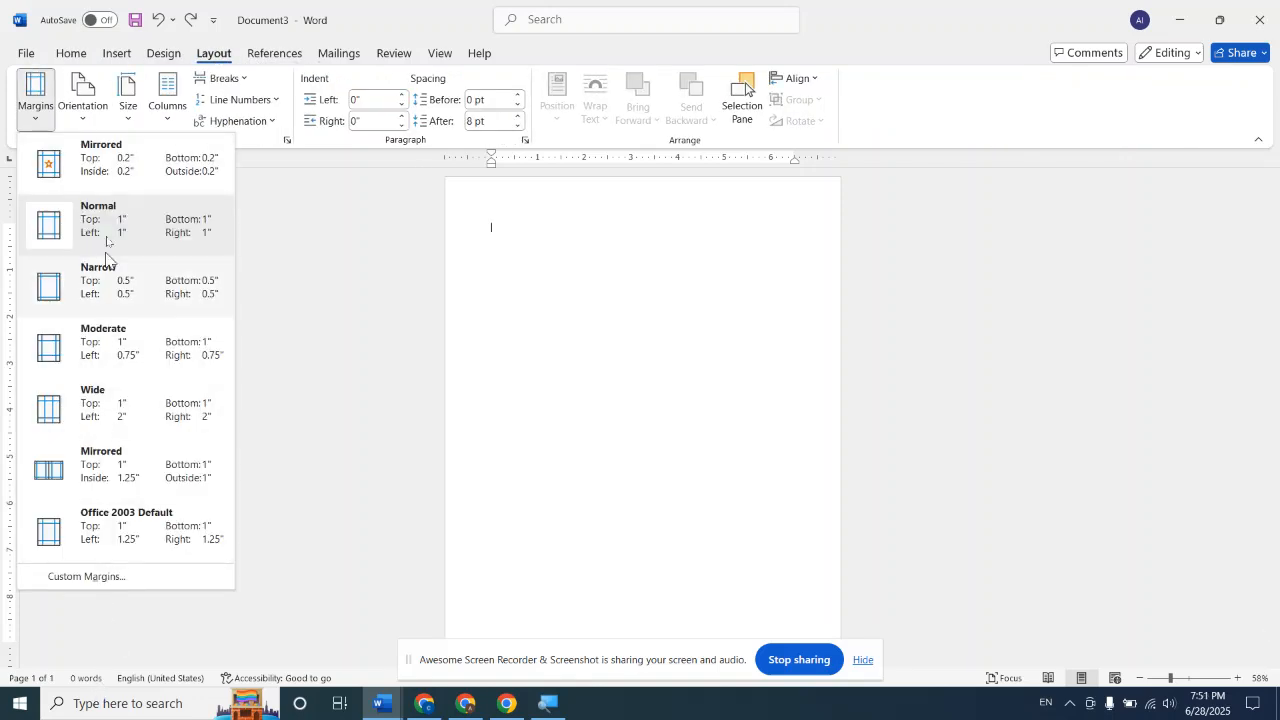
click(133, 175)
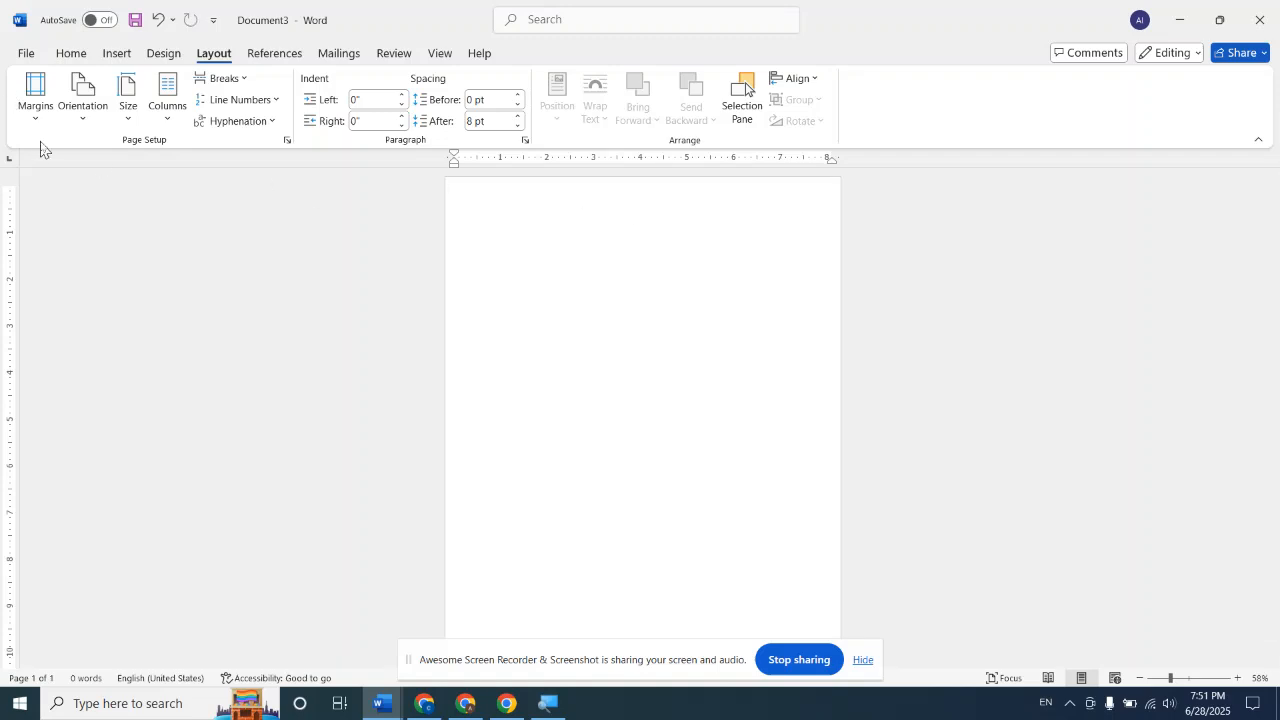
click(38, 108)
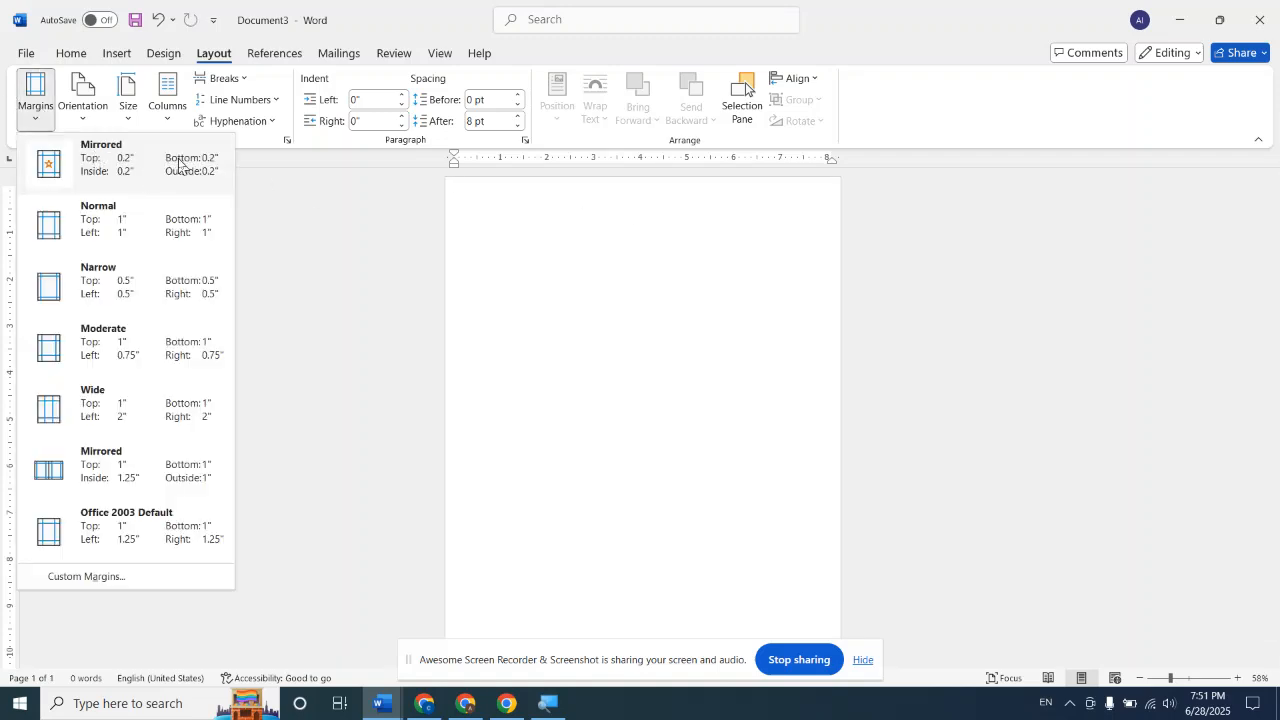
click(680, 292)
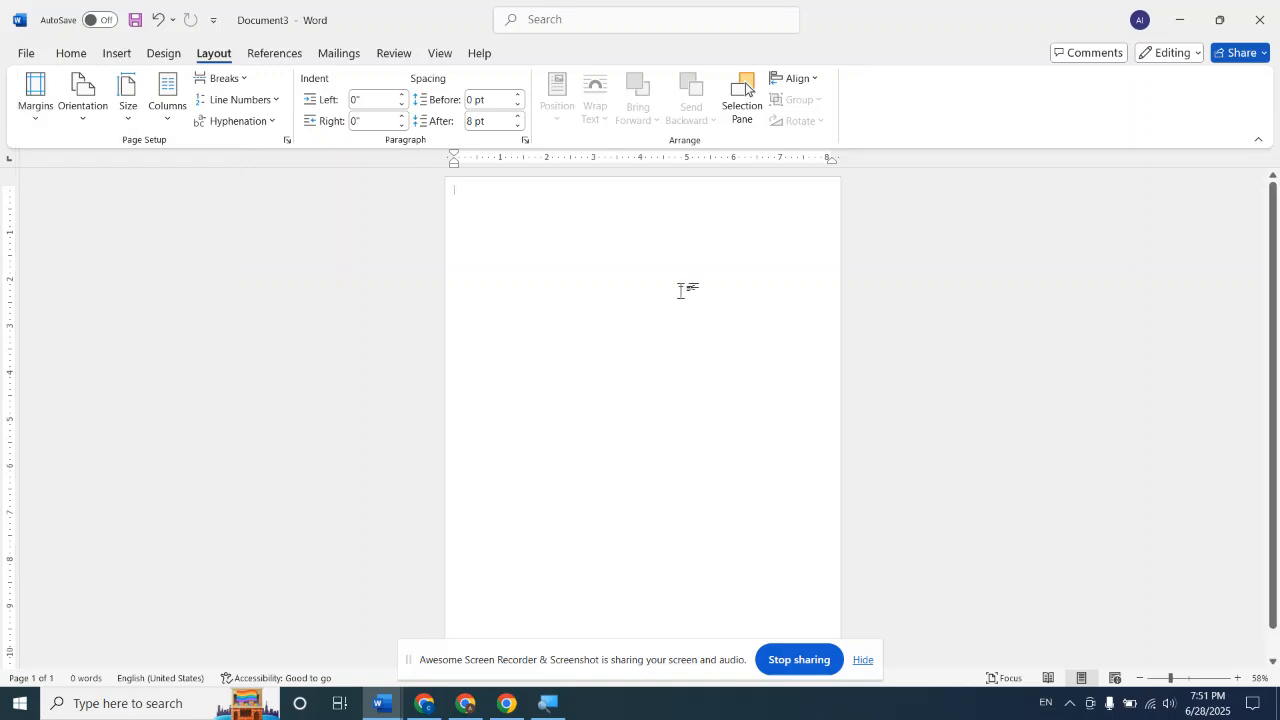
Set a custom paper size of 5 inches wide by 3 inches high for the whole document
click(132, 120)
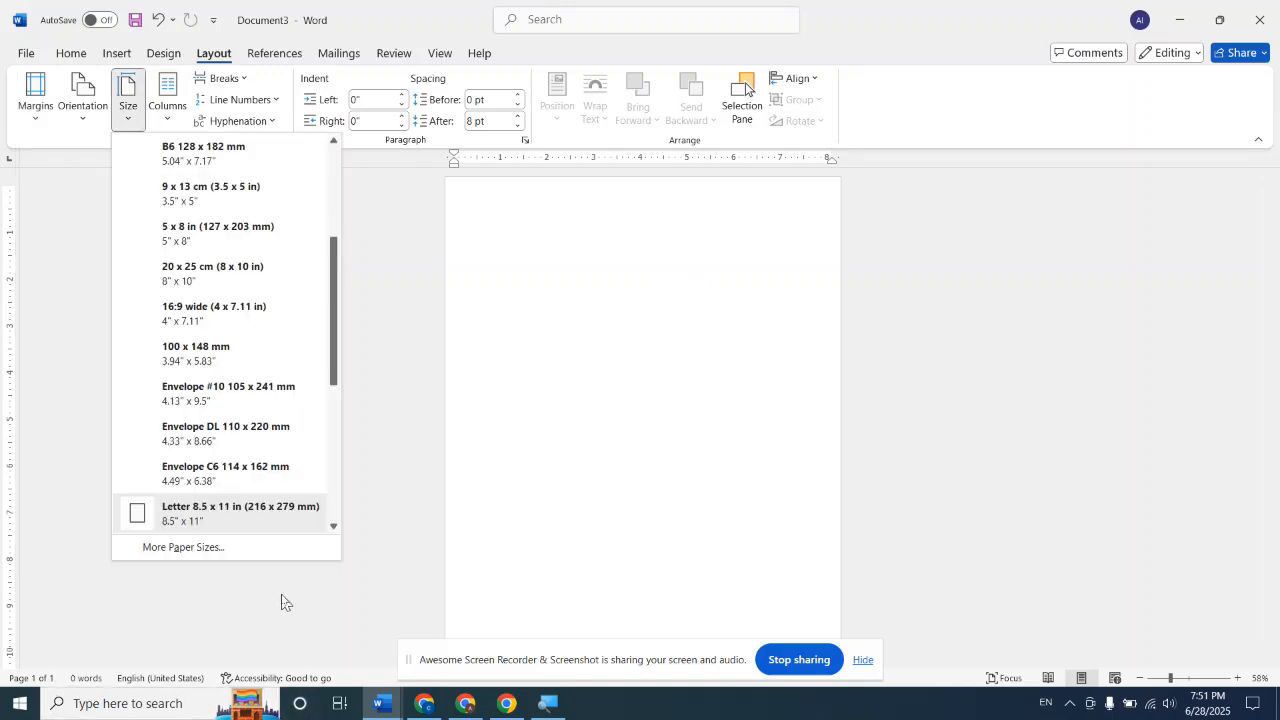
click(210, 547)
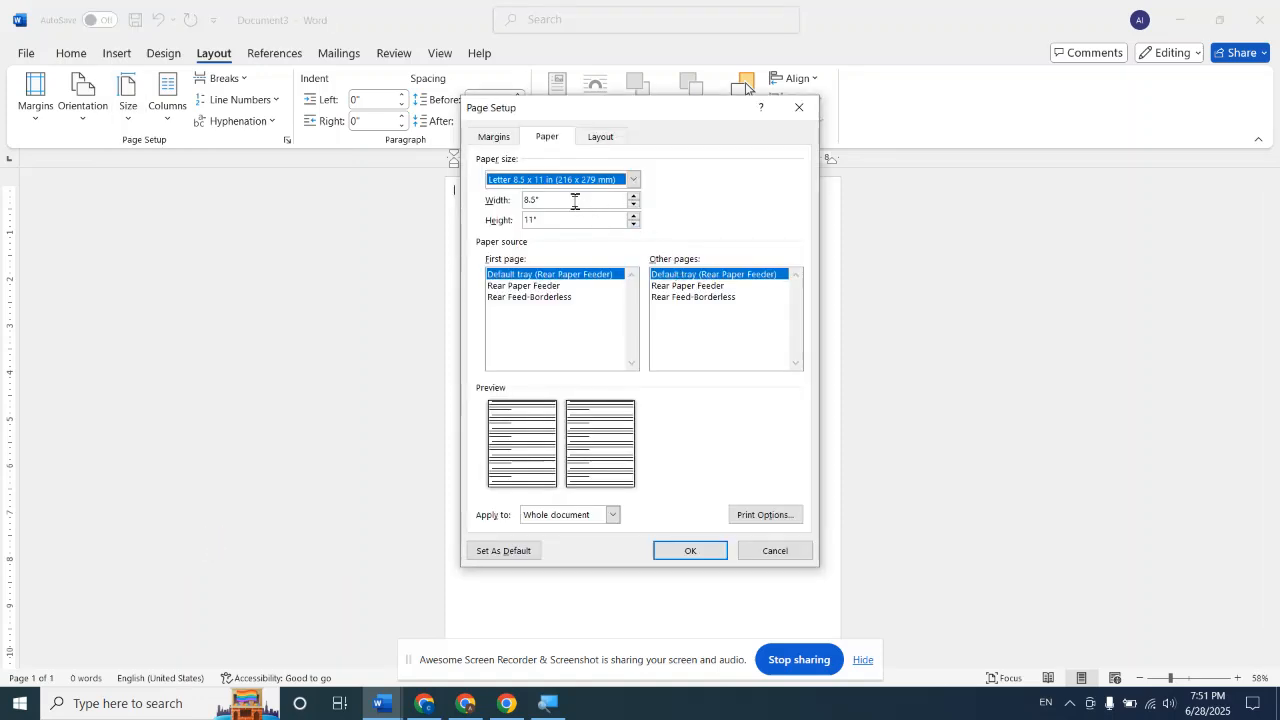
click(575, 201)
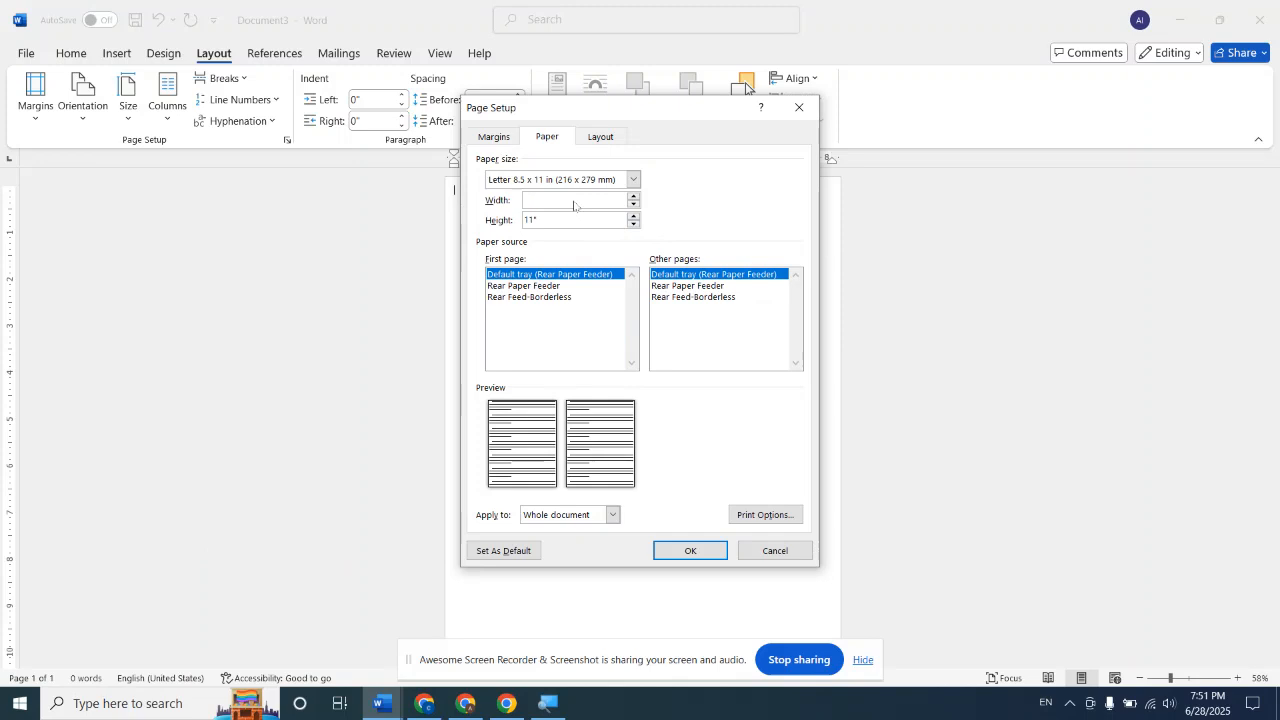
click(582, 219)
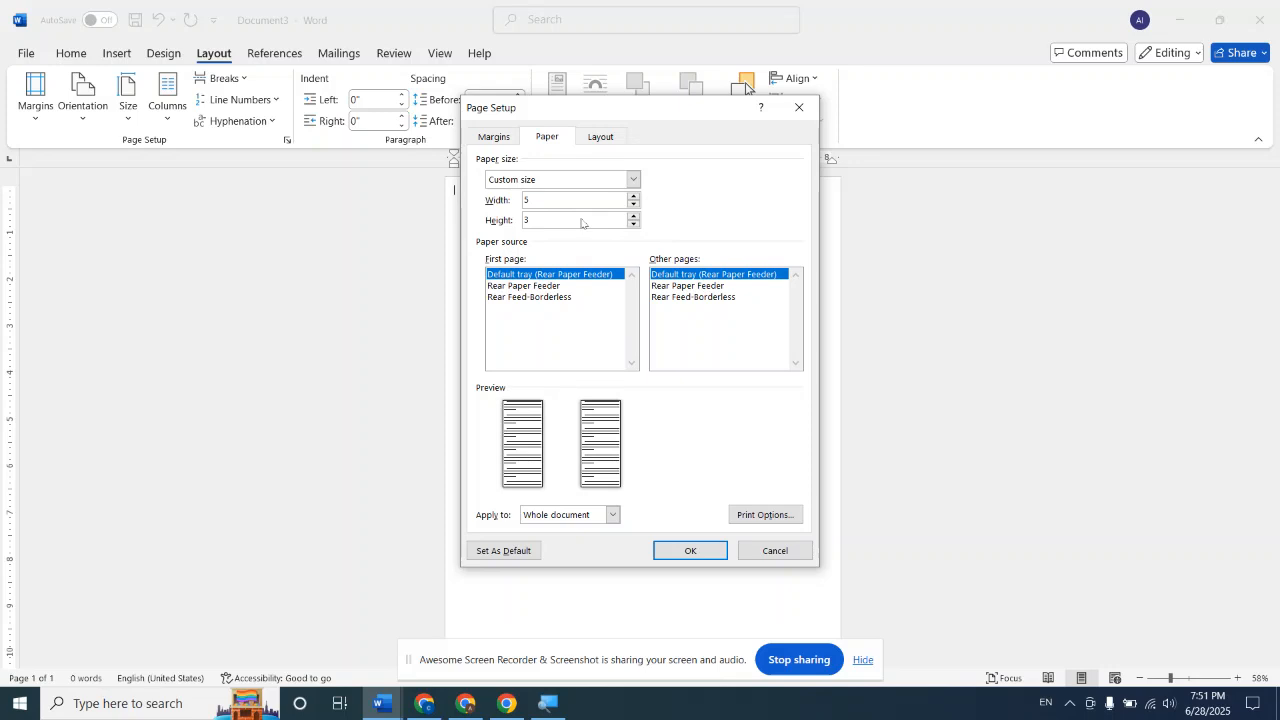
click(601, 198)
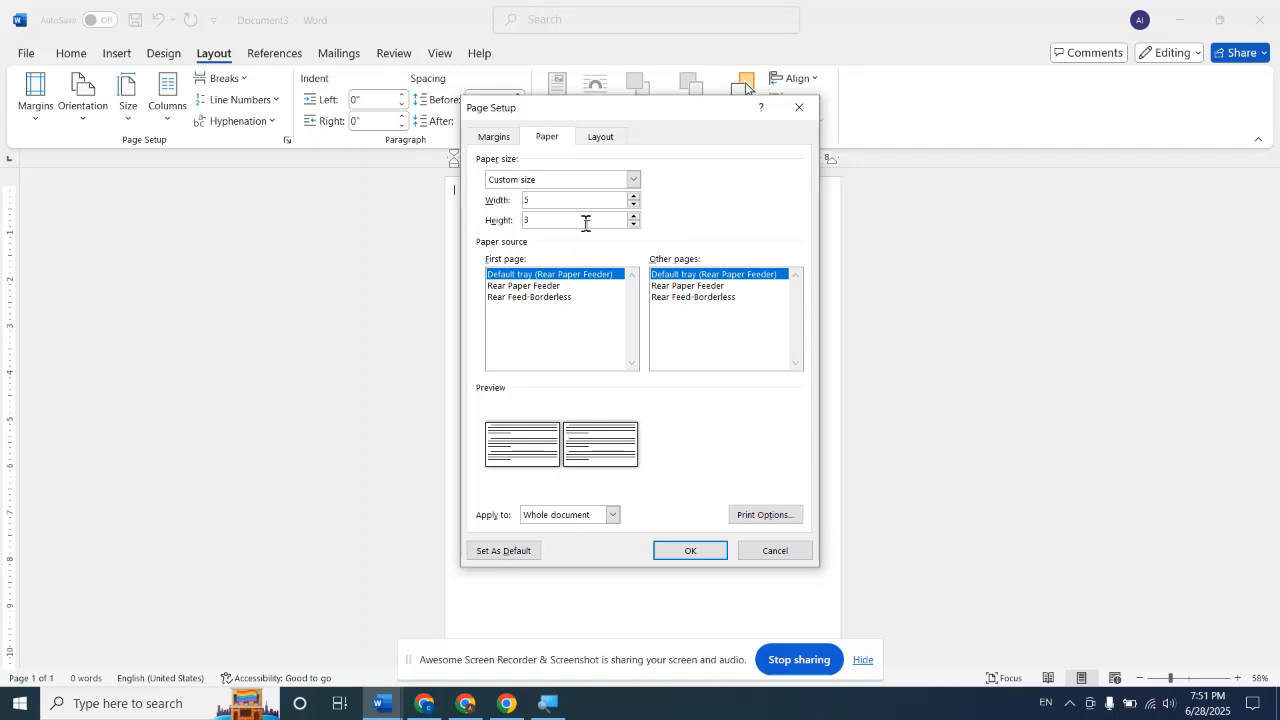
click(690, 550)
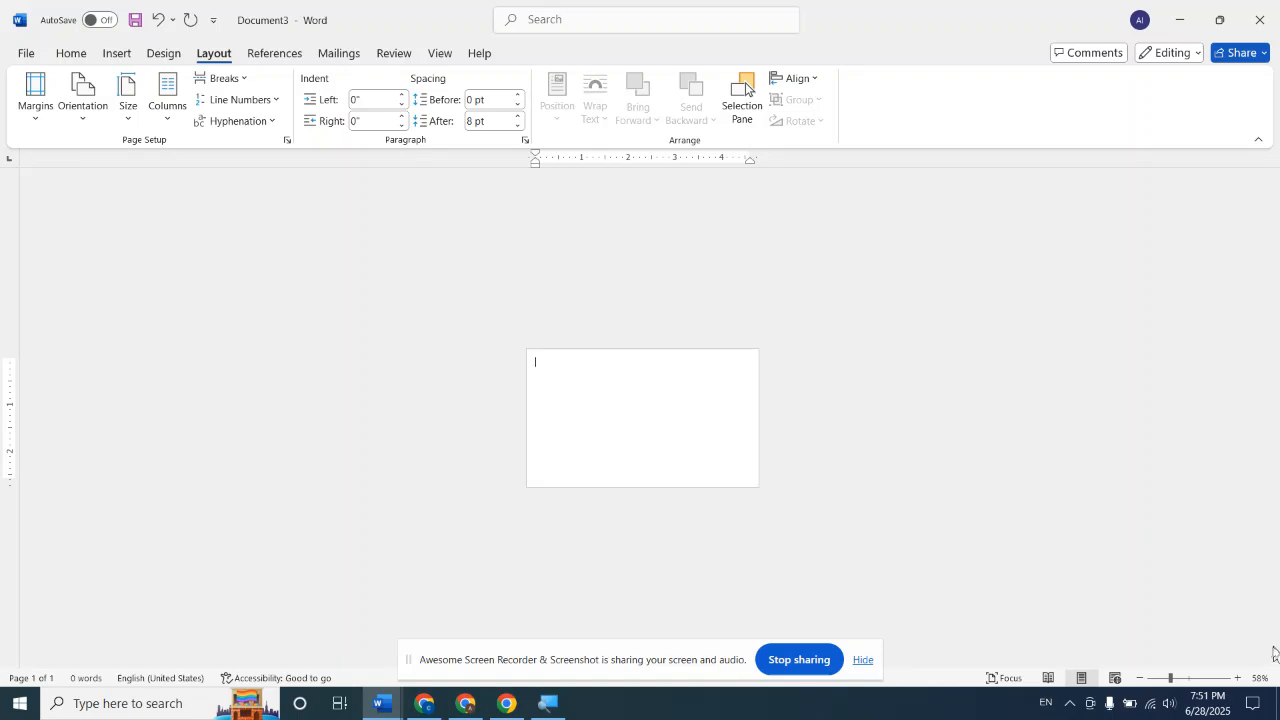
Set the page color to the standard yellow
click(1239, 679)
click(1239, 679)
click(1239, 679)
click(1239, 679)
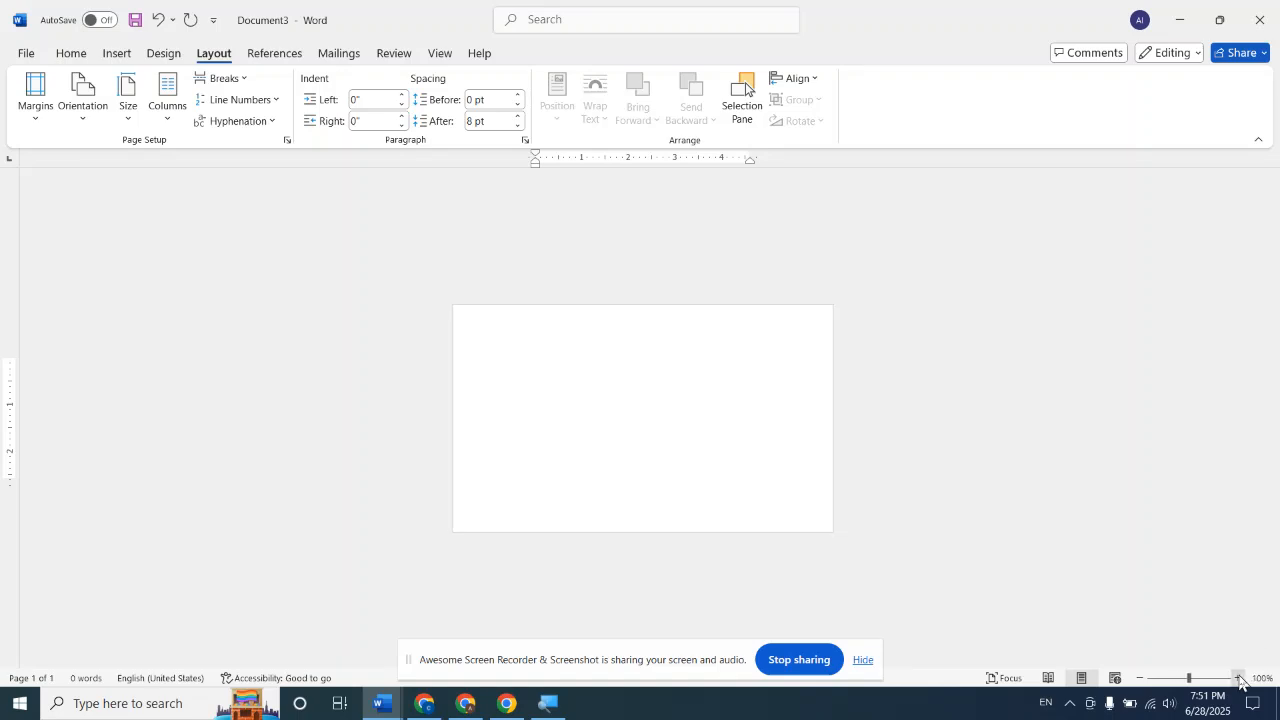
click(1239, 679)
click(1239, 679)
click(1239, 679)
click(1239, 679)
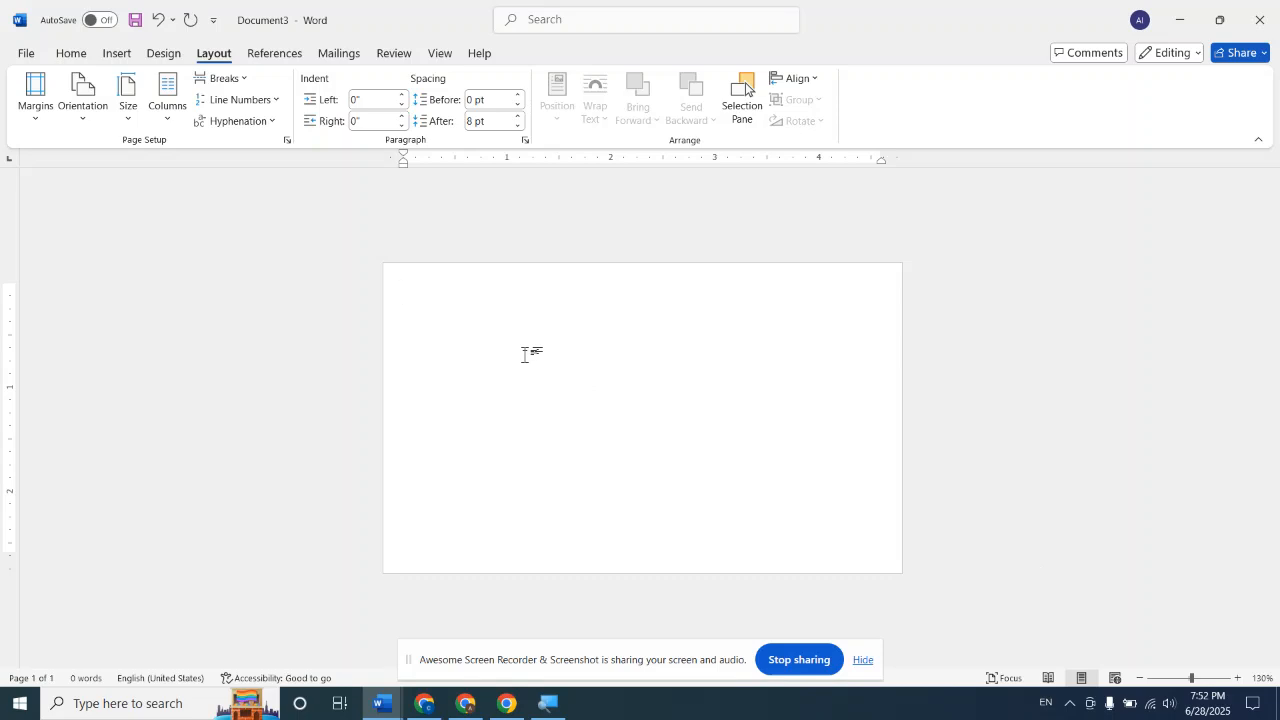
click(128, 112)
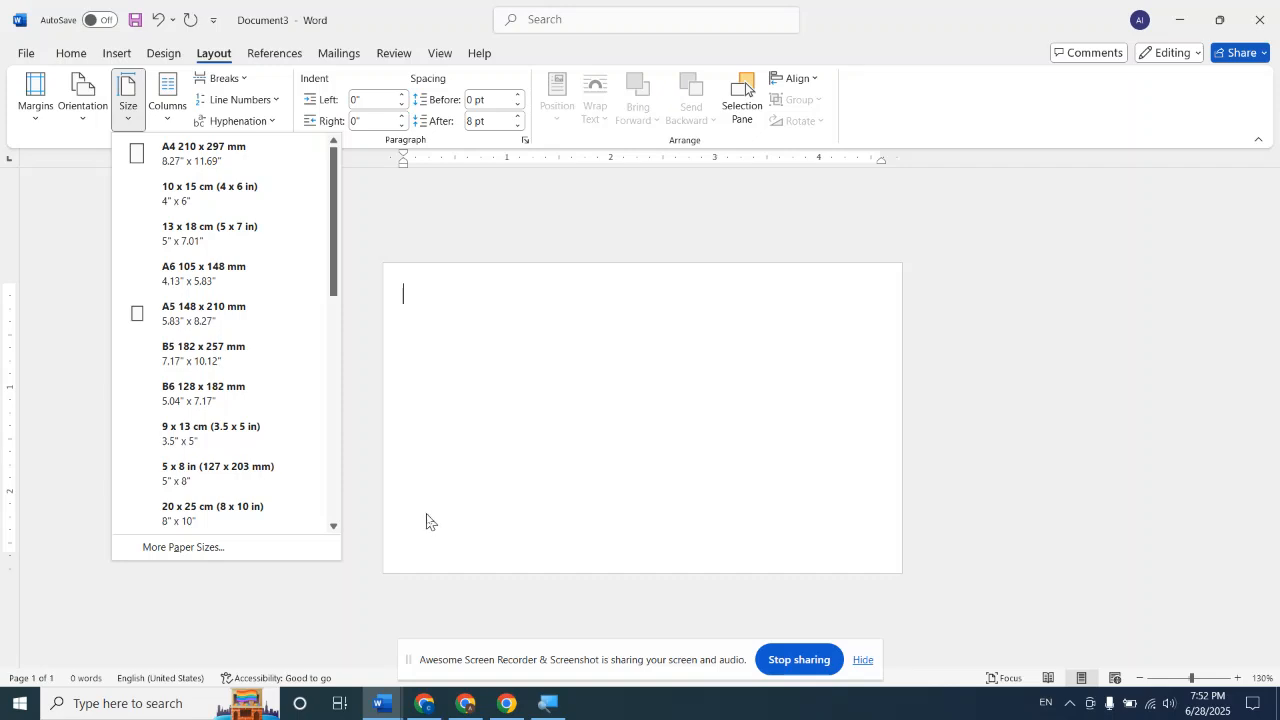
click(461, 302)
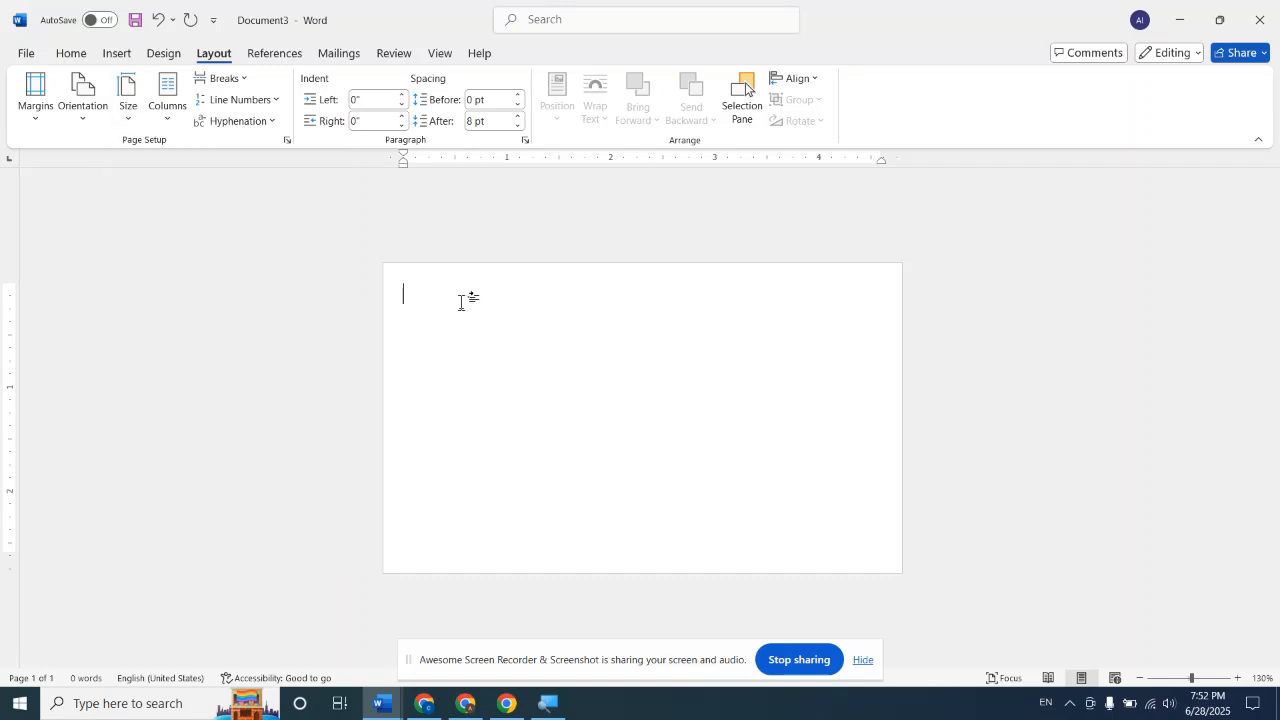
click(162, 53)
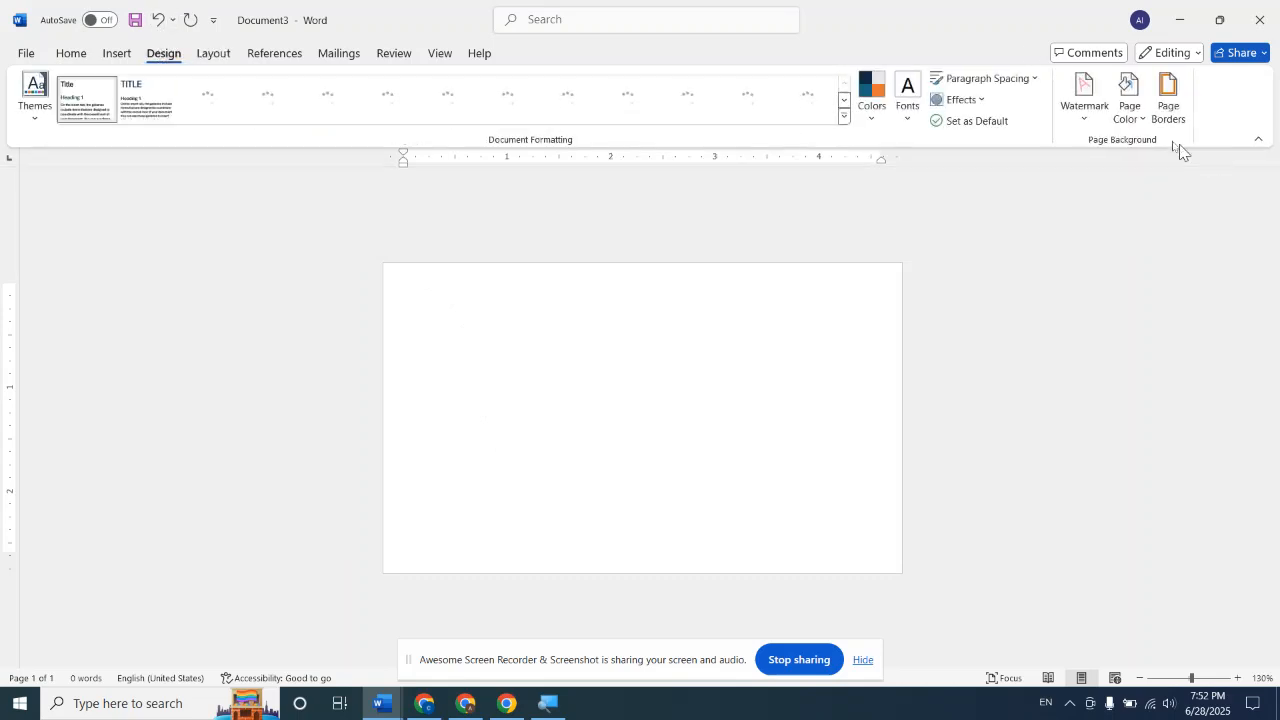
click(1134, 118)
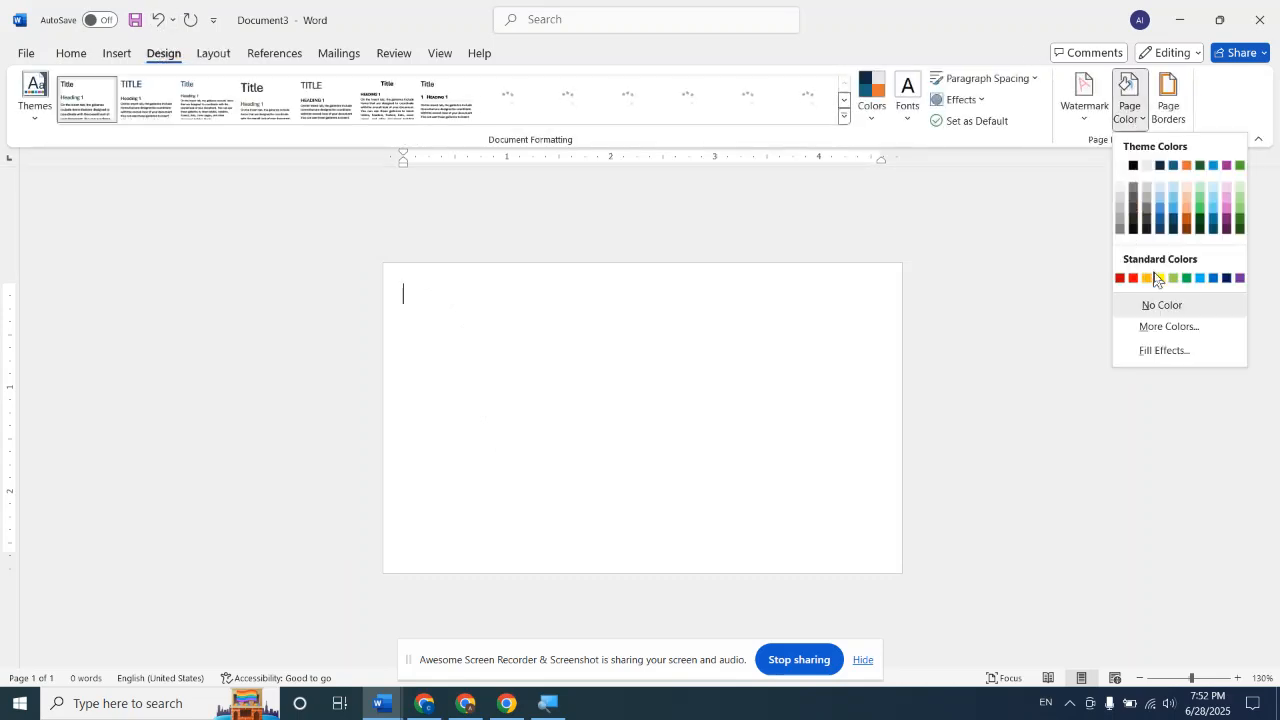
click(1159, 279)
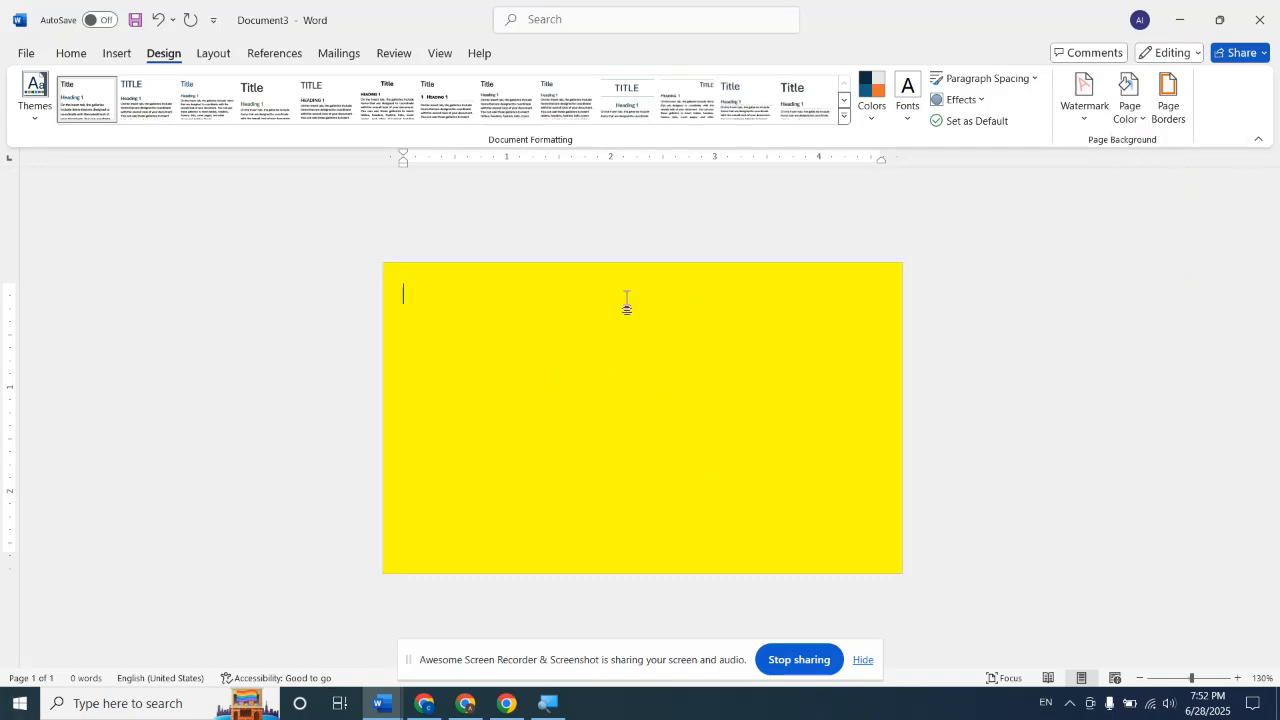
Set a custom paper size of 3 inches wide by 5 inches high for the whole document
click(212, 53)
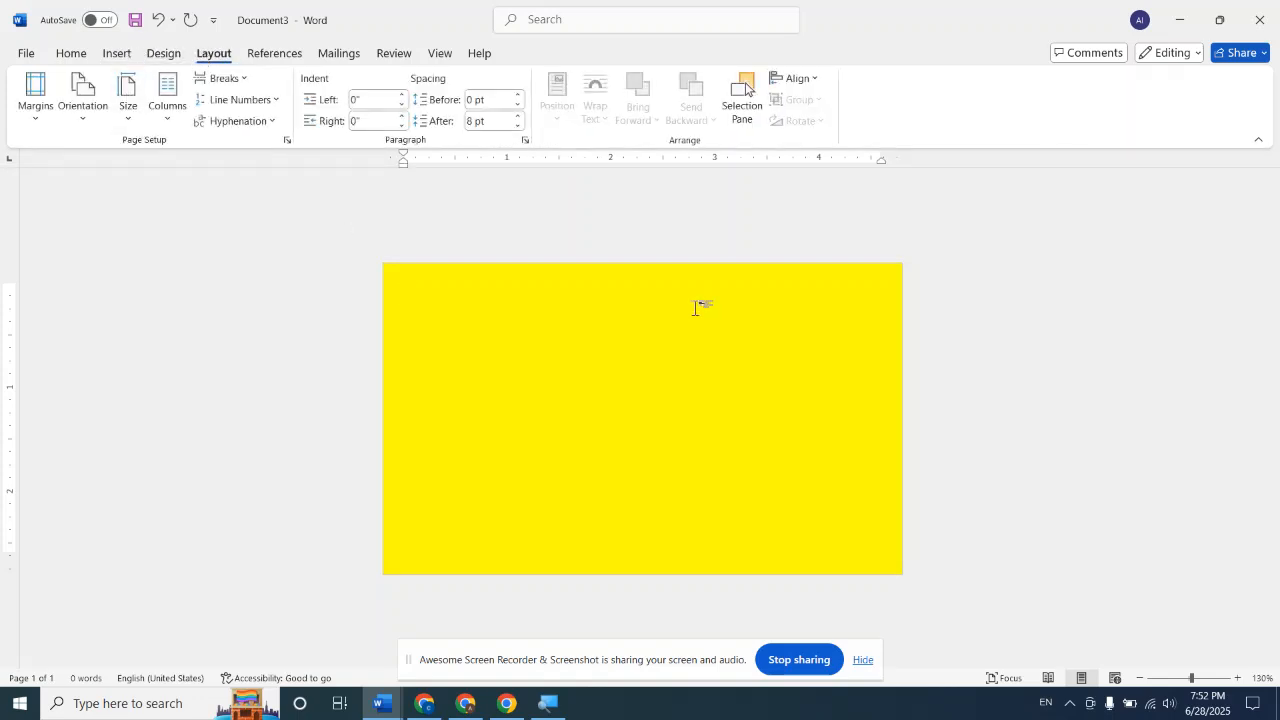
click(127, 118)
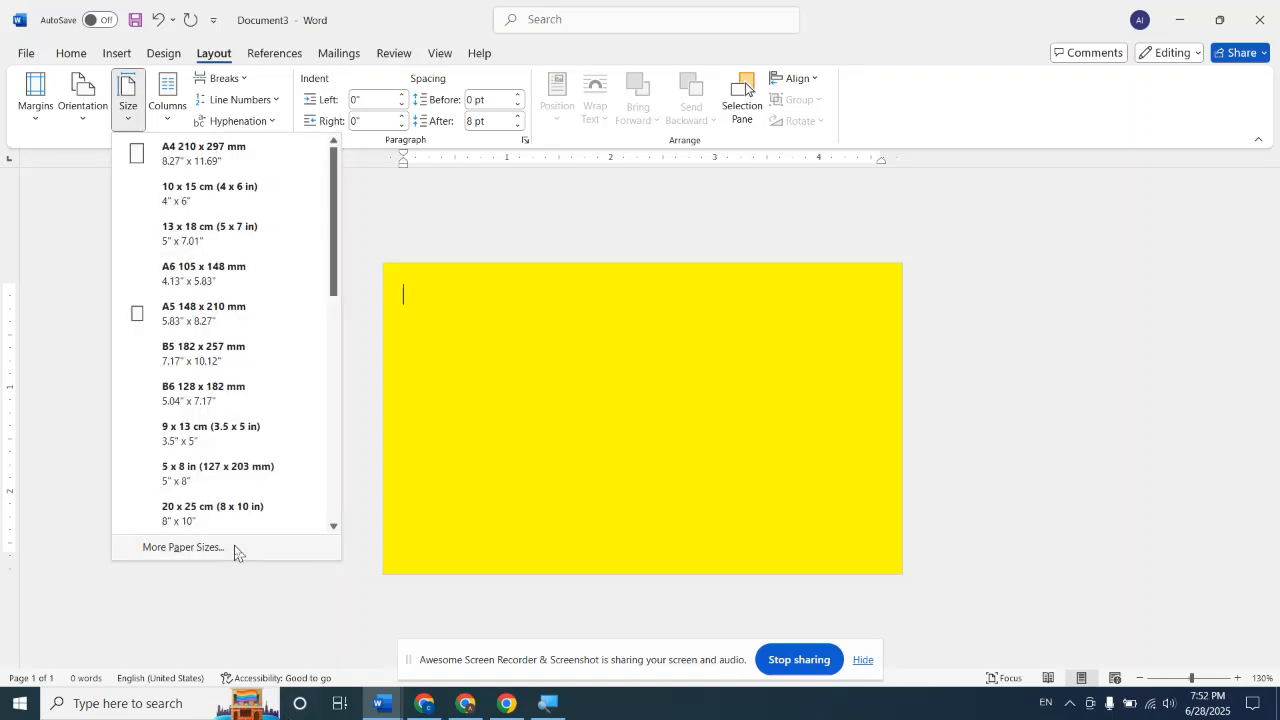
click(238, 547)
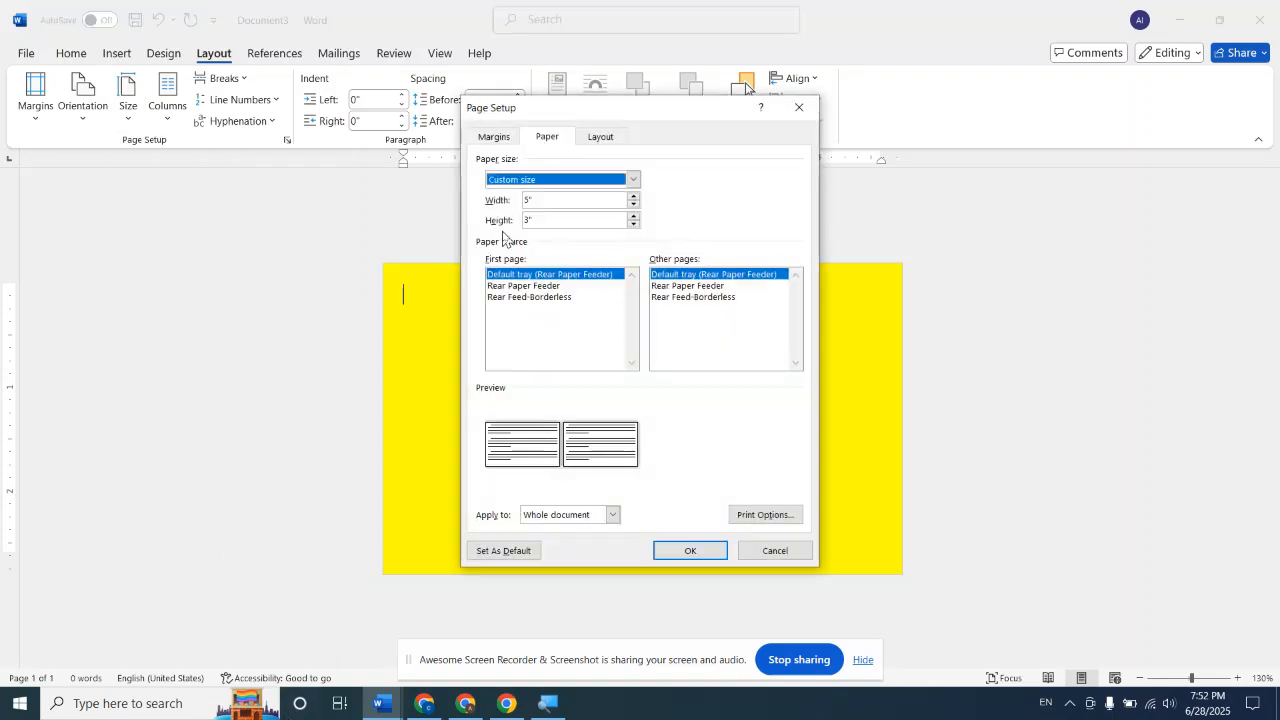
click(544, 200)
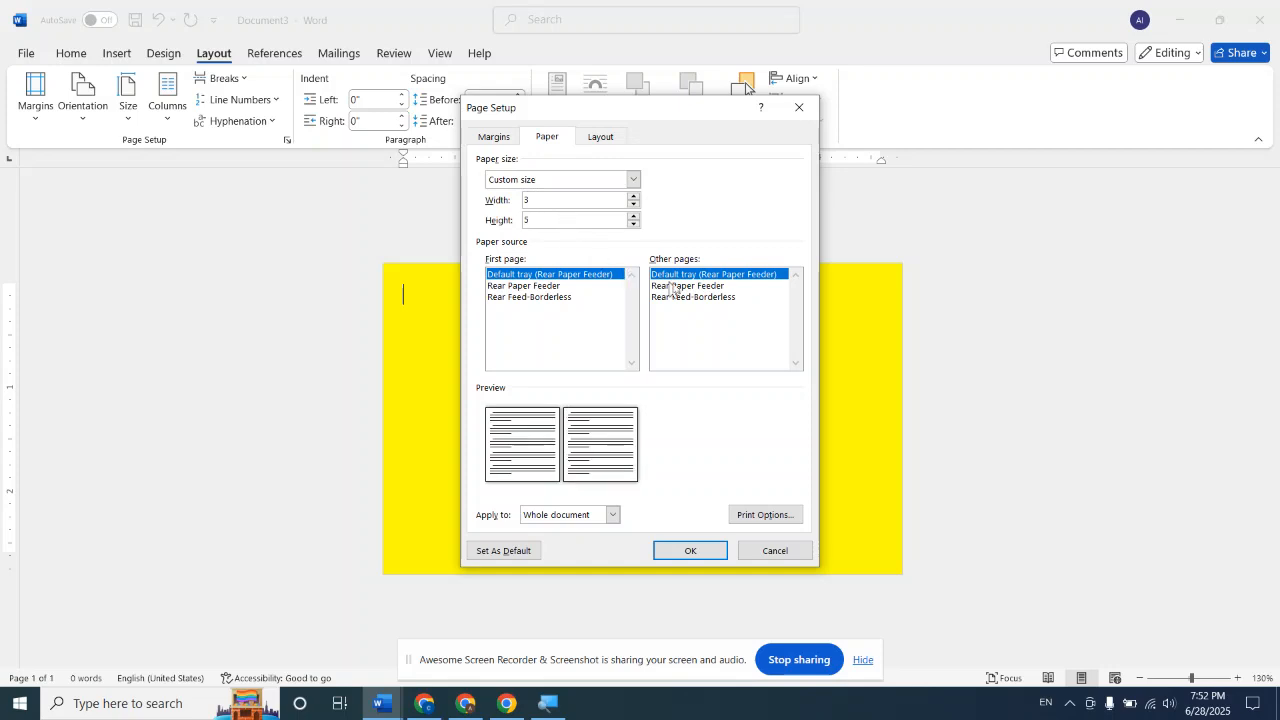
click(705, 550)
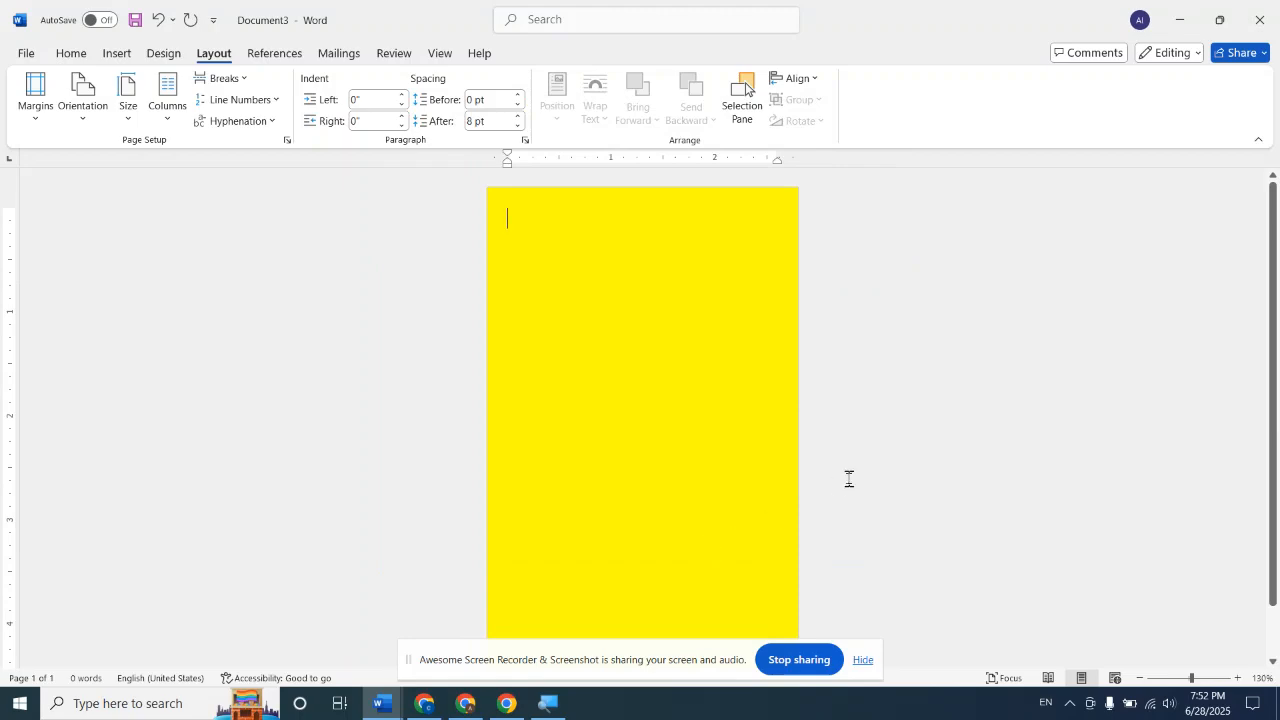
Undo both custom paper size changes and the yellow page color
key(ctrl+z)
key(ctrl+z)
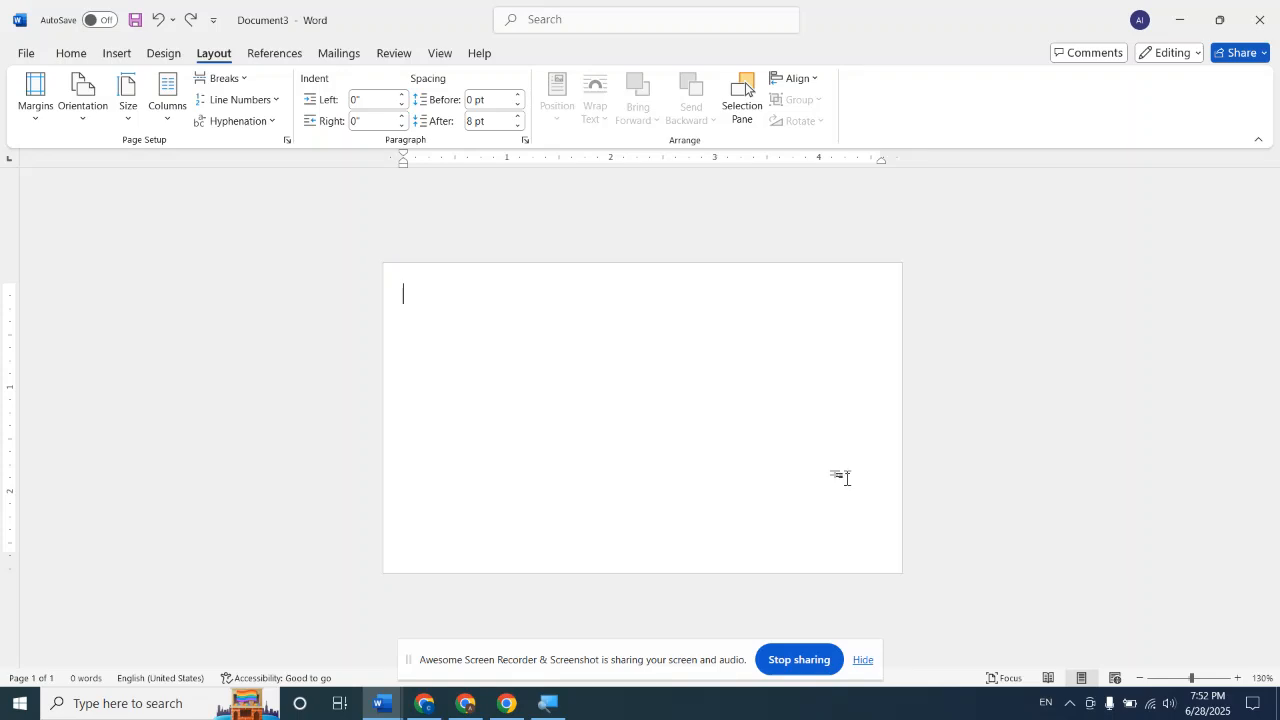
key(ctrl+z)
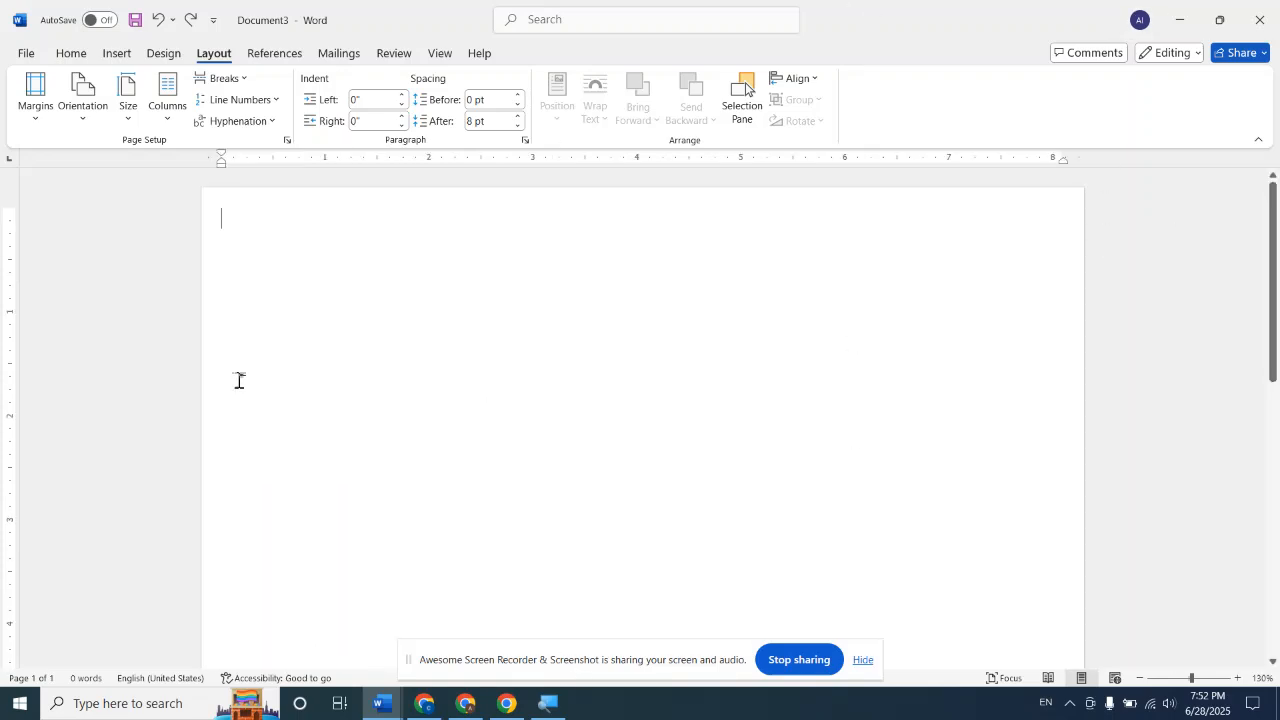
Split the whole document into 5 columns of equal width, without a line between them
click(166, 112)
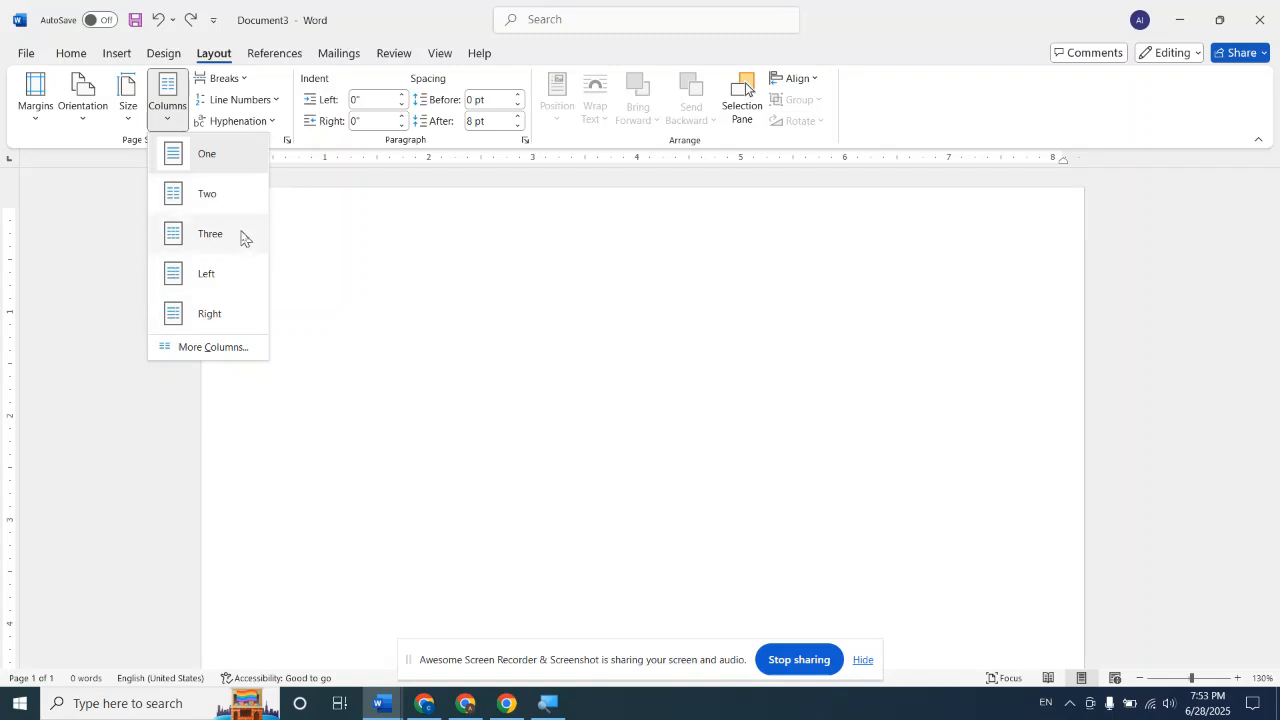
click(219, 352)
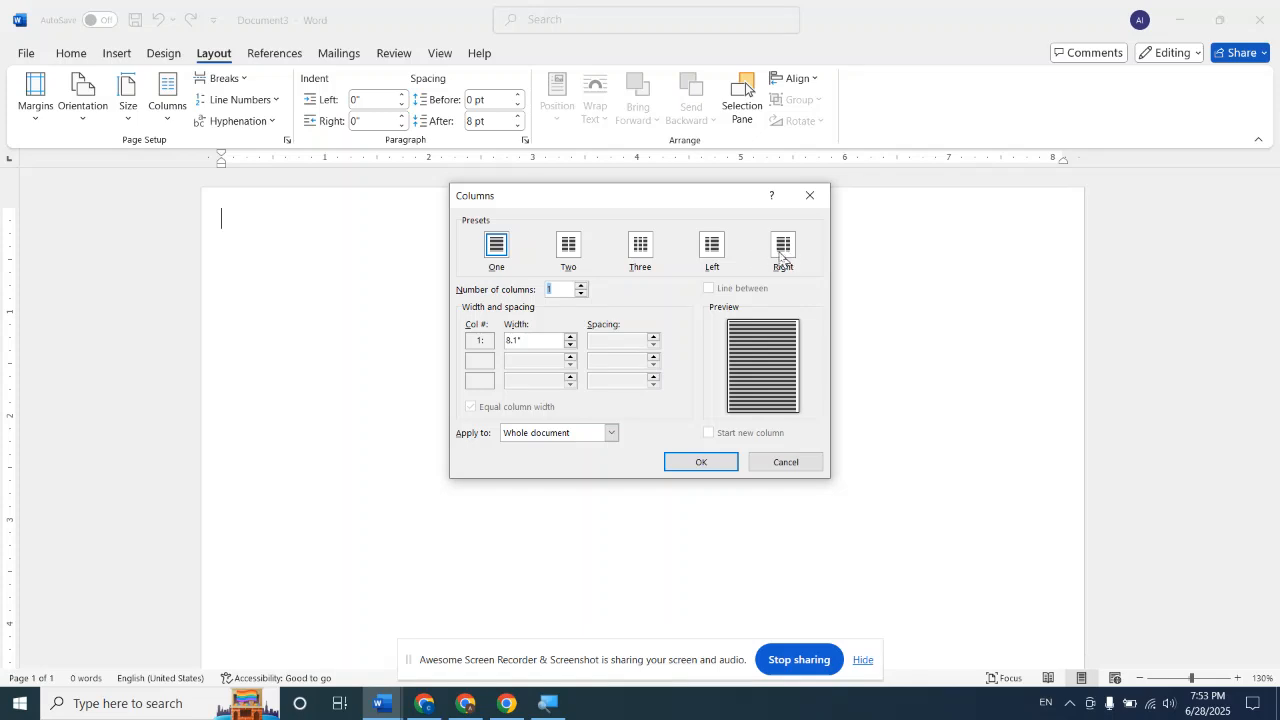
click(581, 288)
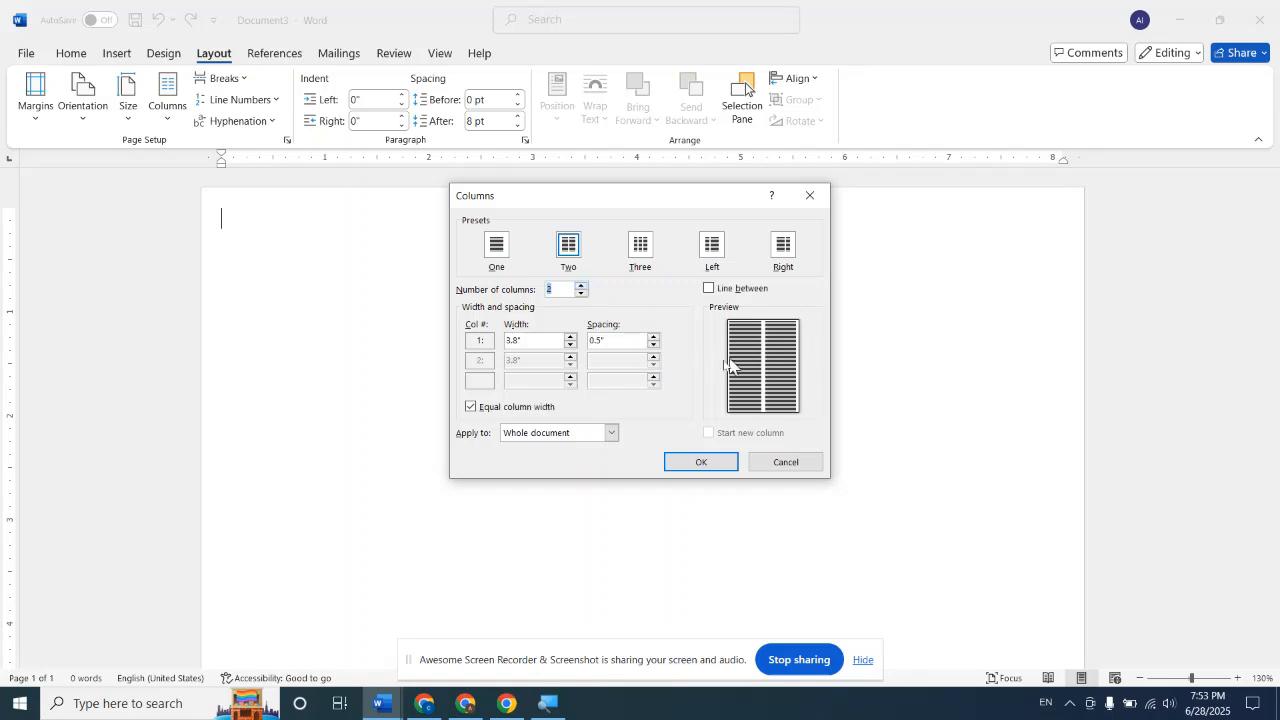
click(581, 287)
click(581, 287)
click(581, 287)
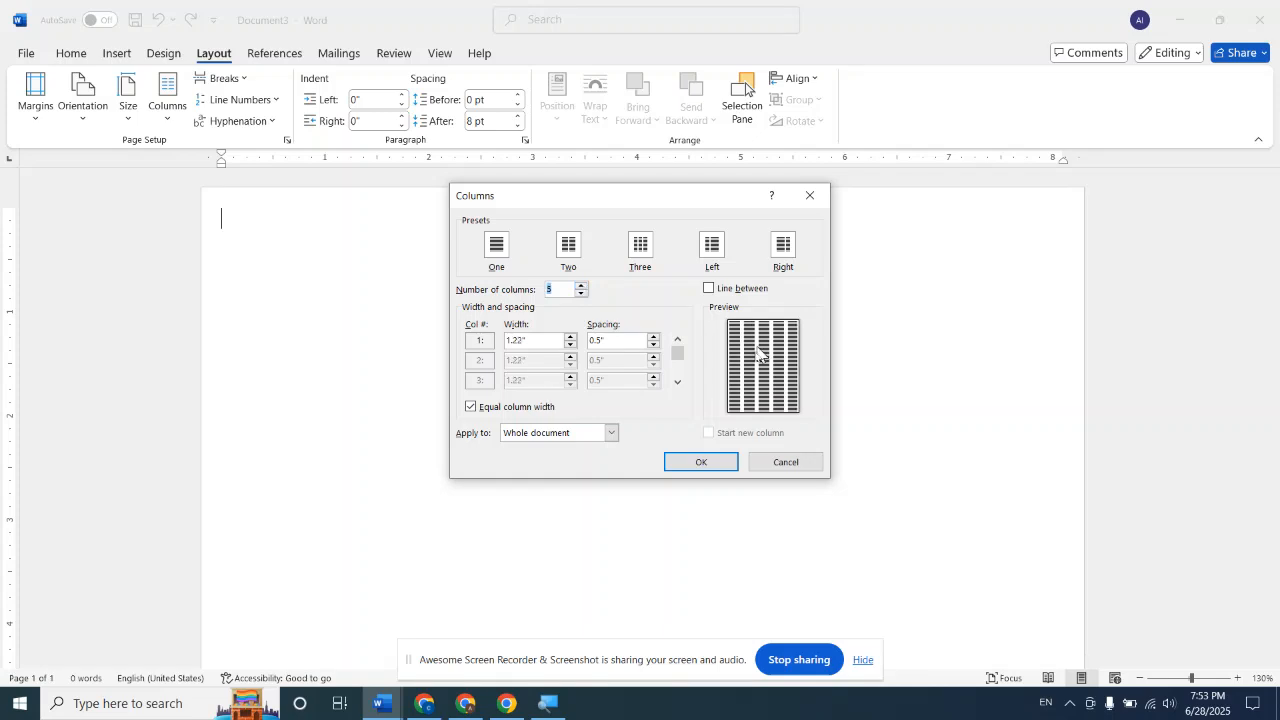
click(704, 463)
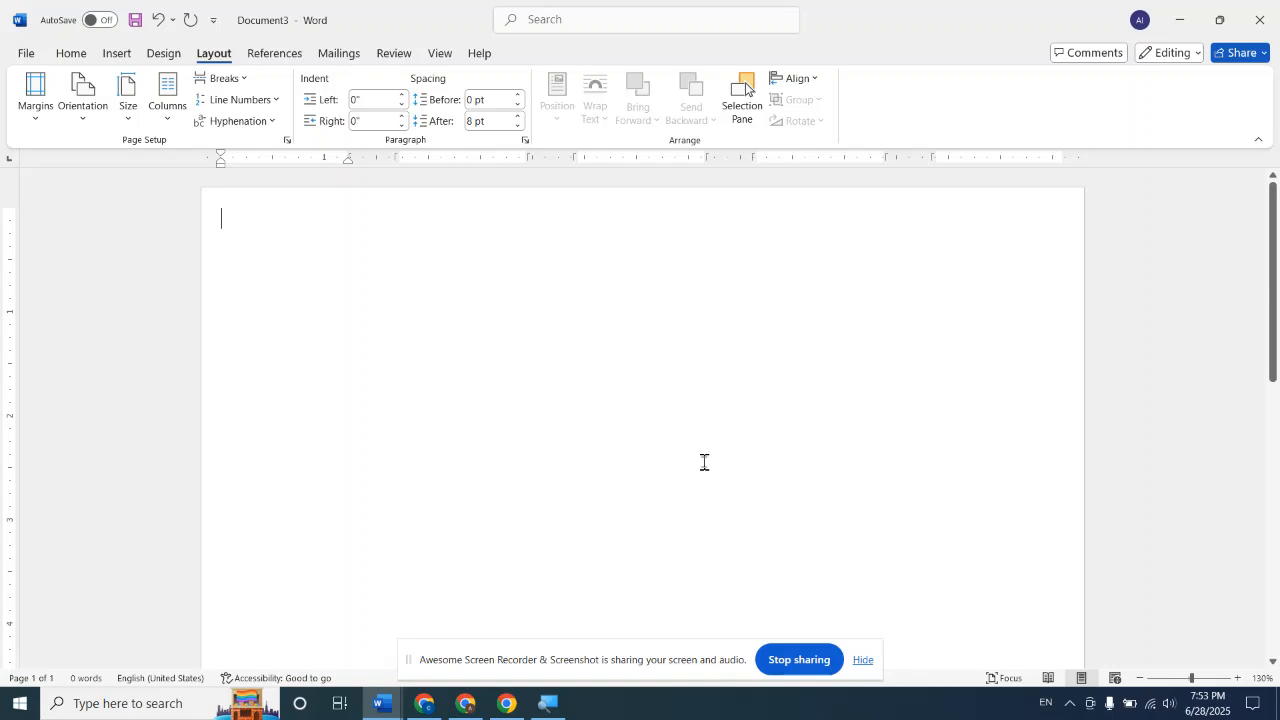
Try the column layout with a run of the letter g as sample text, and delete the text
text(ggggggggggggggggggggggggggggg)
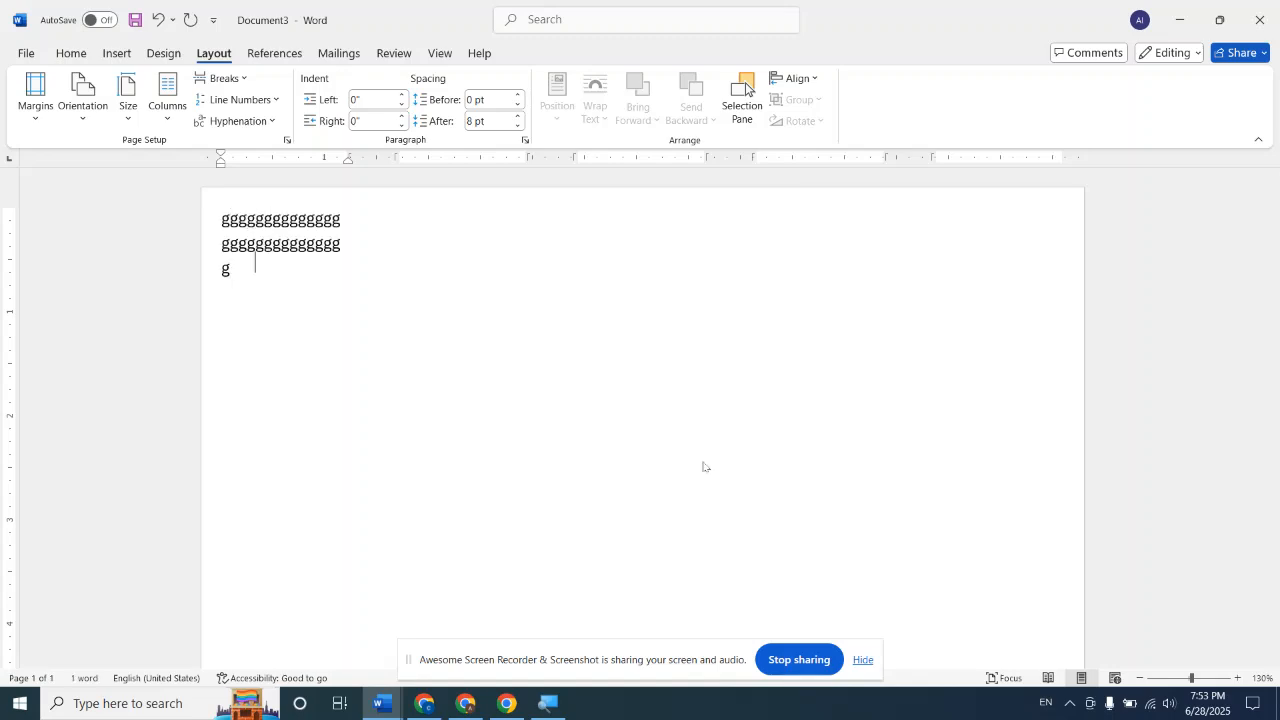
text(gggggggggggggggggggggggggggggggggggggggggggg)
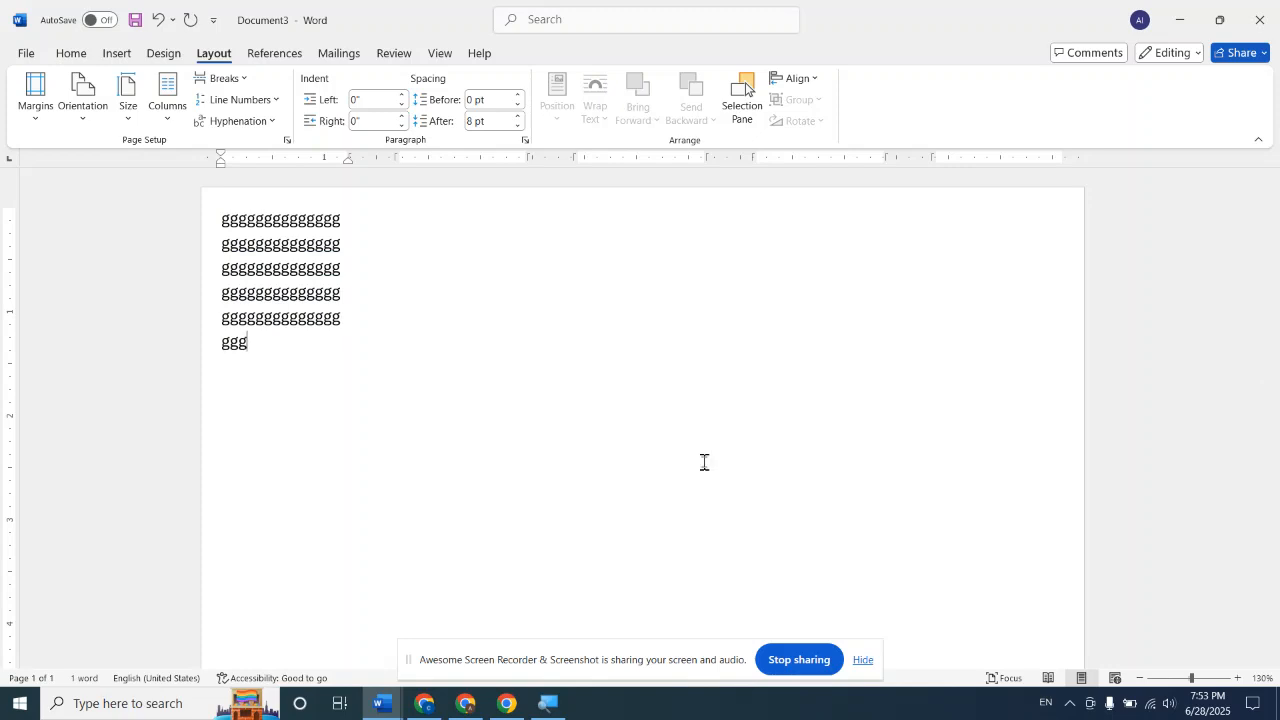
key(ctrl+a)
key(Delete)
Increase the font size of the empty document to 24
key(ctrl+a)
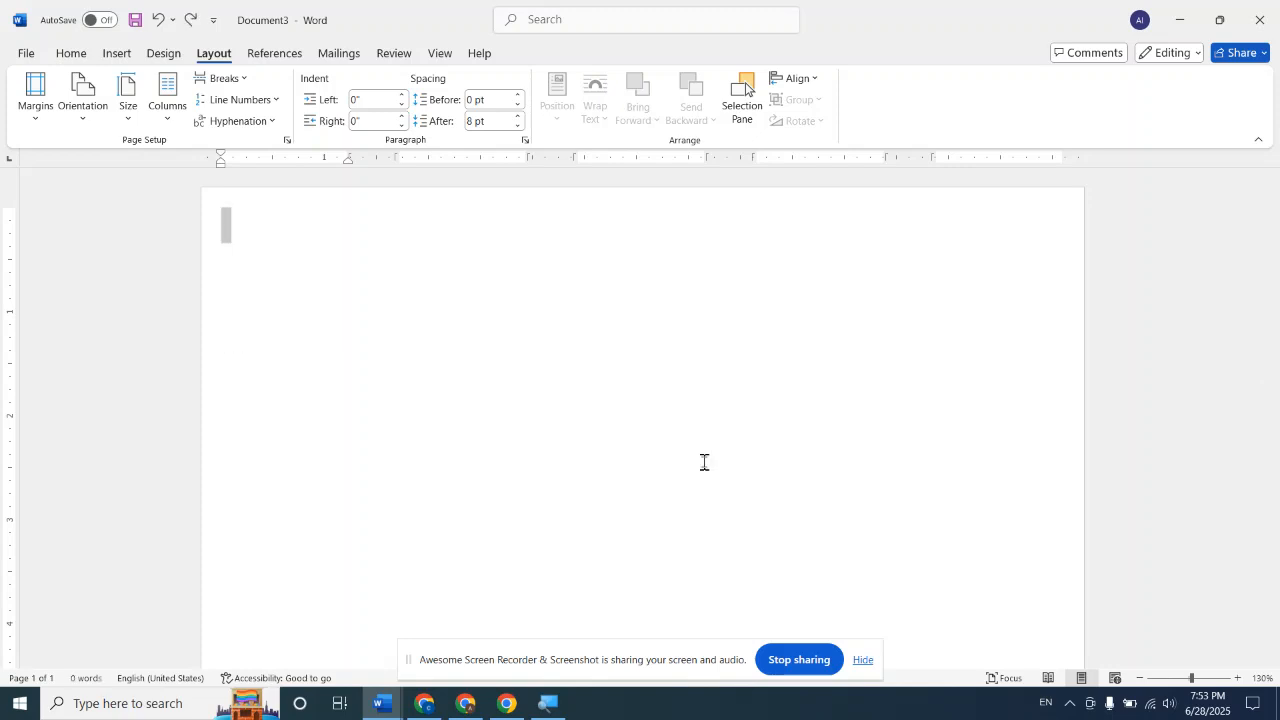
click(72, 54)
click(310, 85)
click(310, 85)
click(310, 85)
click(310, 85)
click(310, 85)
click(310, 85)
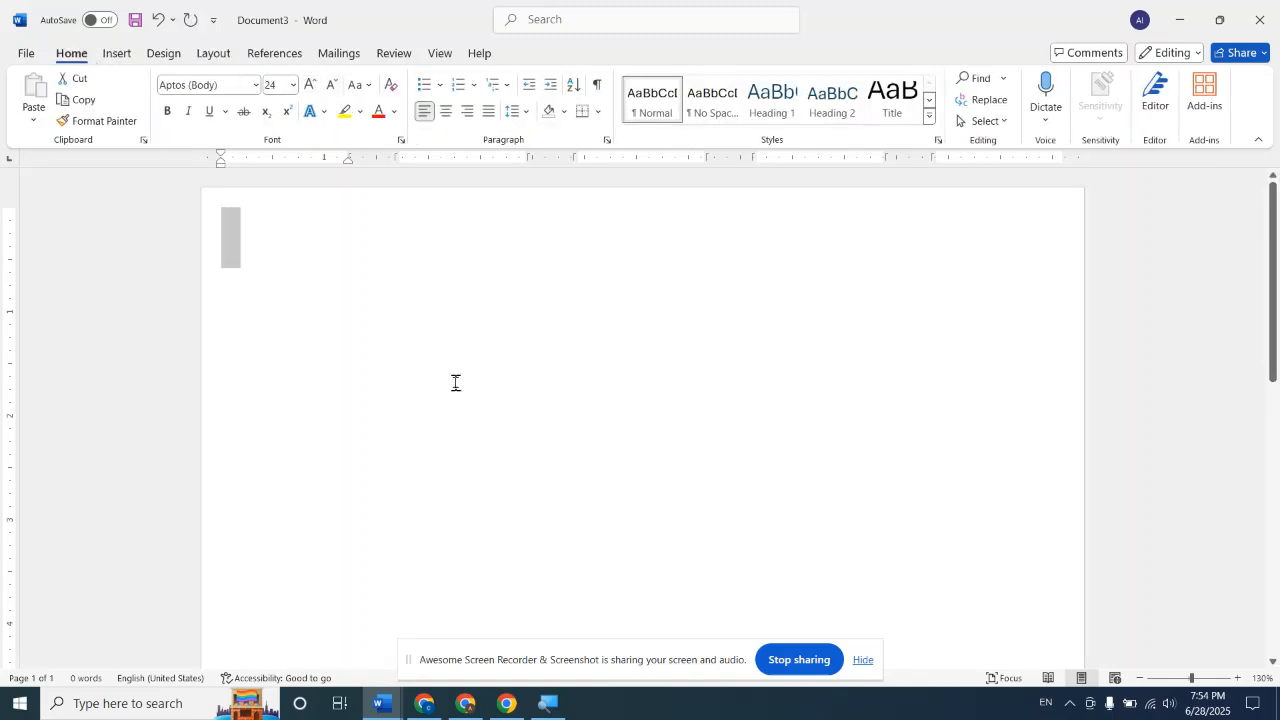
Fill the first two columns and the upper part of the third with a continuous run of the letter g
text(ggggggg ggggggg ggggggg ggggggg ggggggg g)
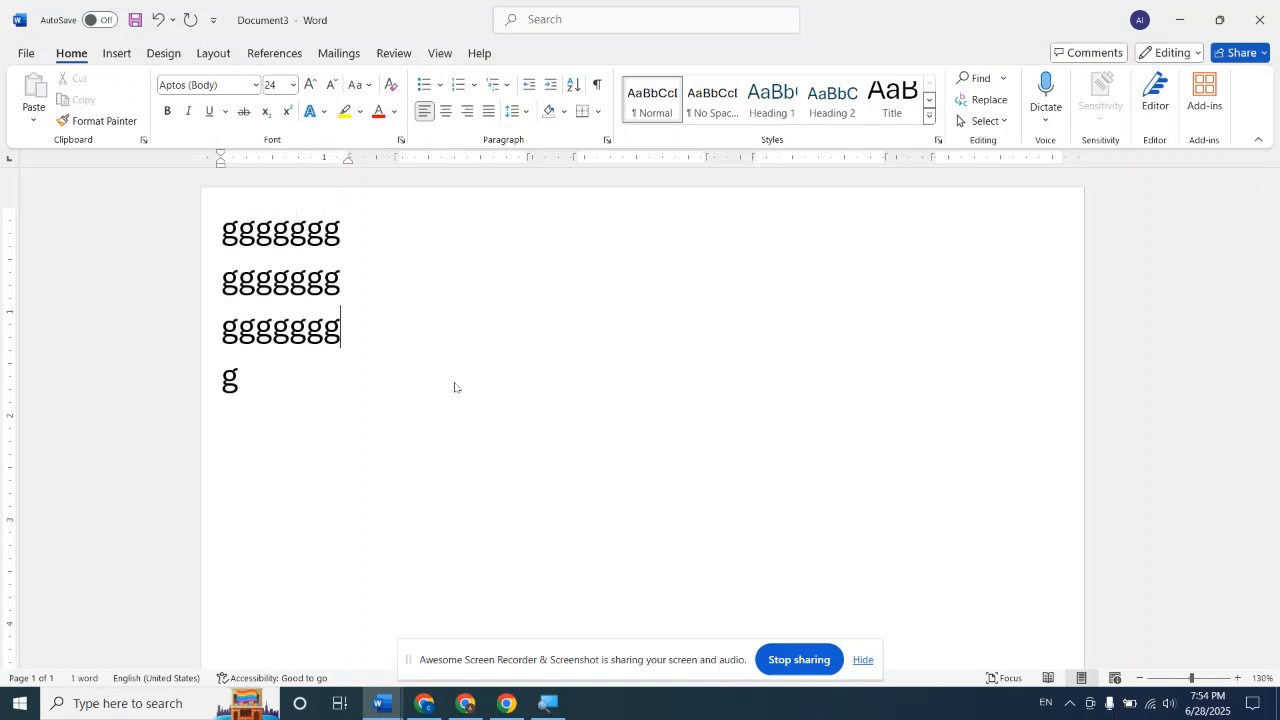
text(gggggg ggggggg ggggggg ggggggg ggggg)
text(gg ggggggg)
text( ggggggg)
text(ggggggg)
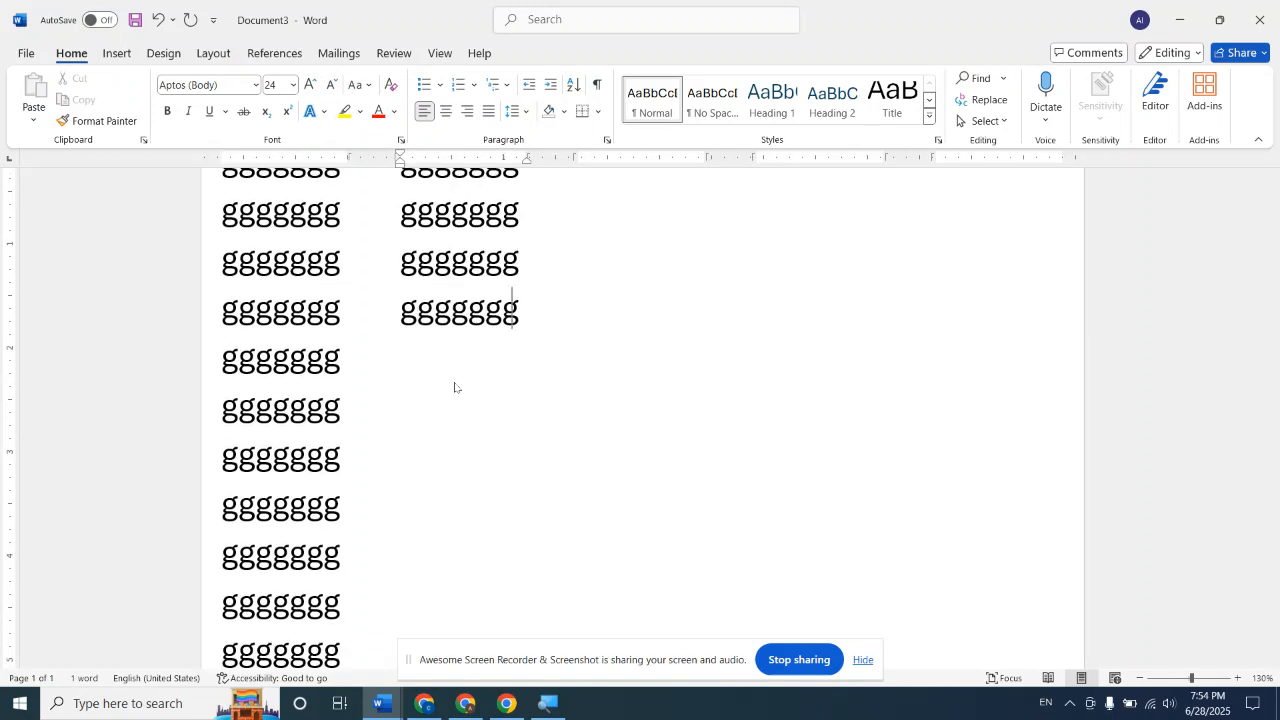
text(gggggggggggggggggggggggggggggggggggggggggggggggggggggggggggggggggggggggggggggggggggggggggggggggggggggggggggggggggggggggggggg)
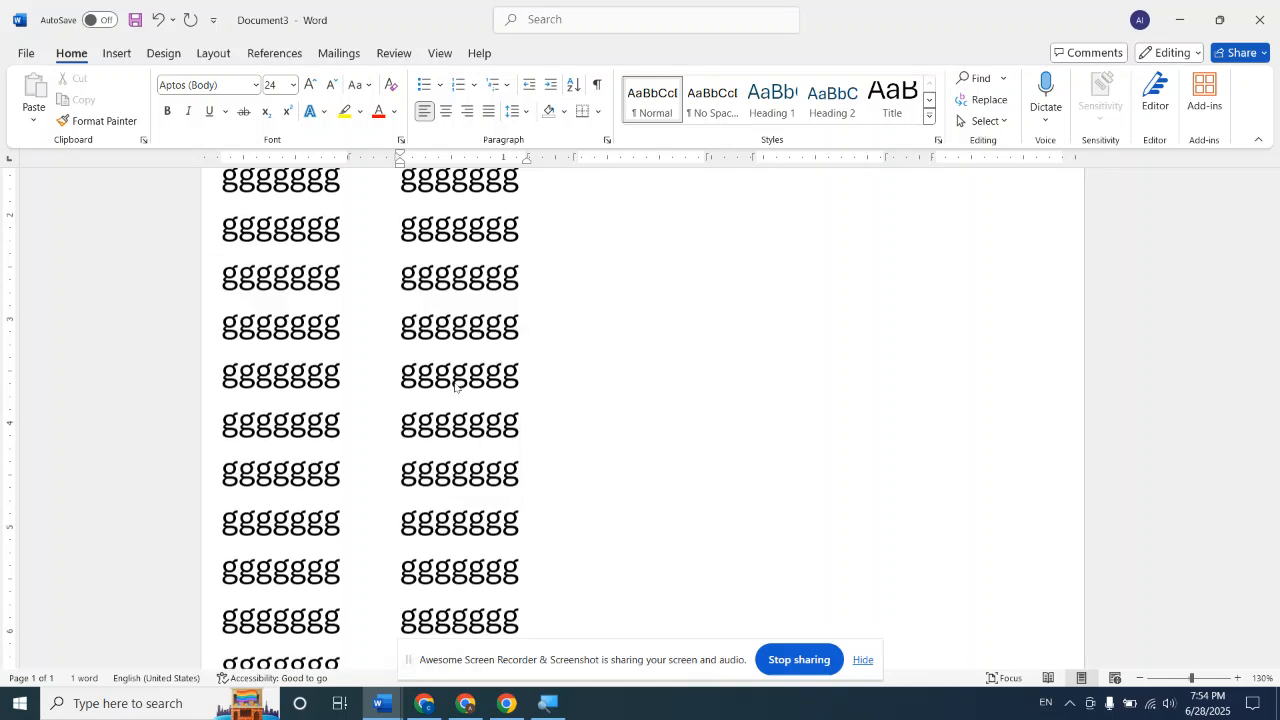
text(ggggggggggggggggggggggggggggggggggggggggggggg)
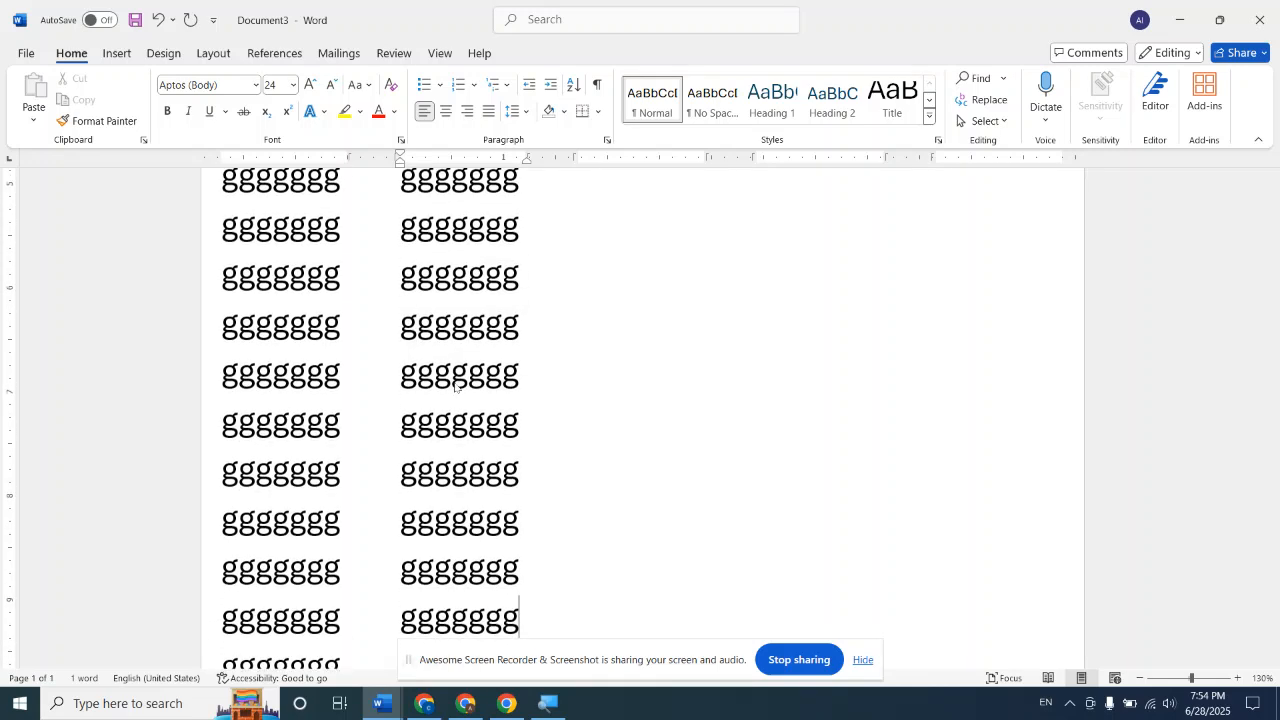
text(gggggggggggggggggggg)
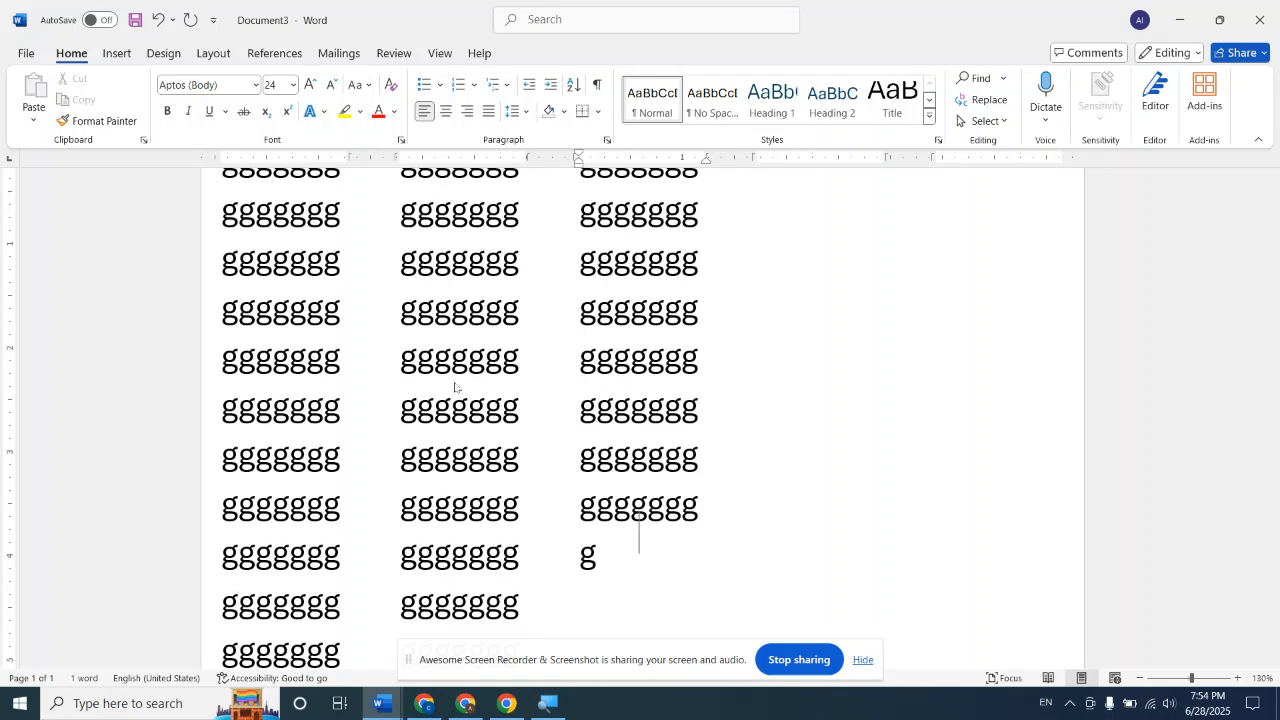
text(ggggggggg)
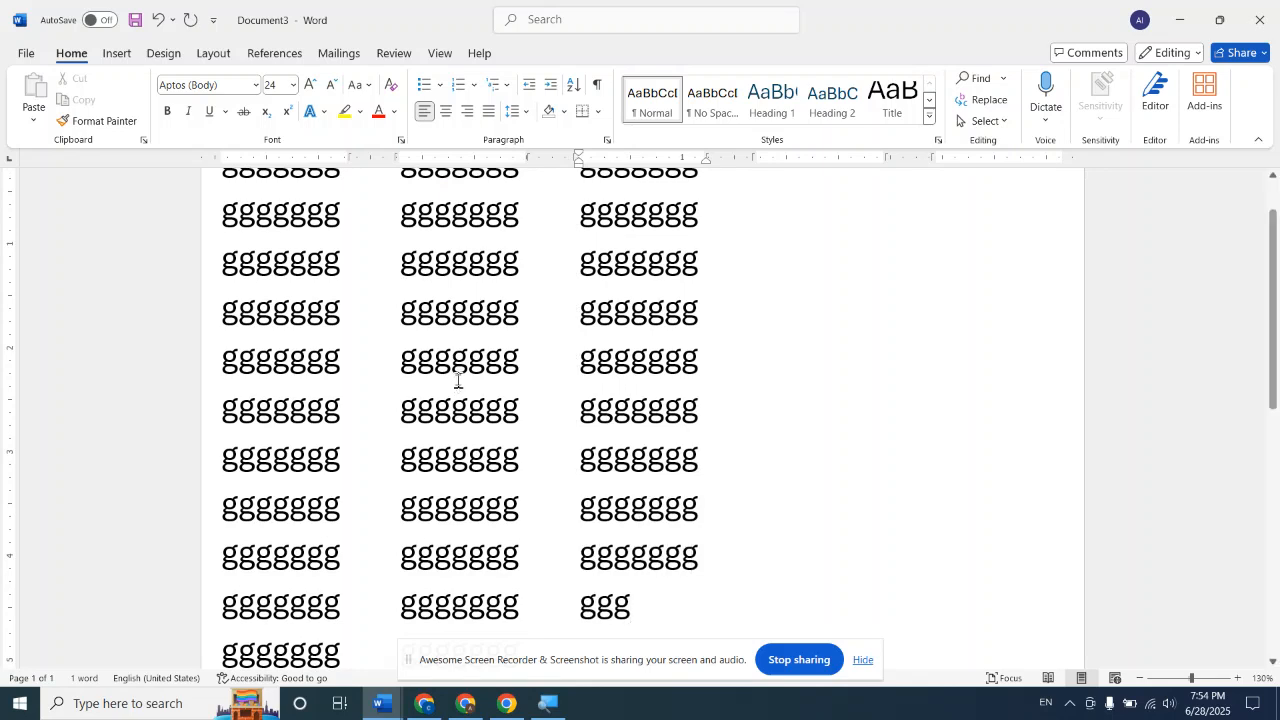
Continue the sample text with the letter x through the rest of the third column, the fourth and most of the fifth
scroll(455, 385, up, 5)
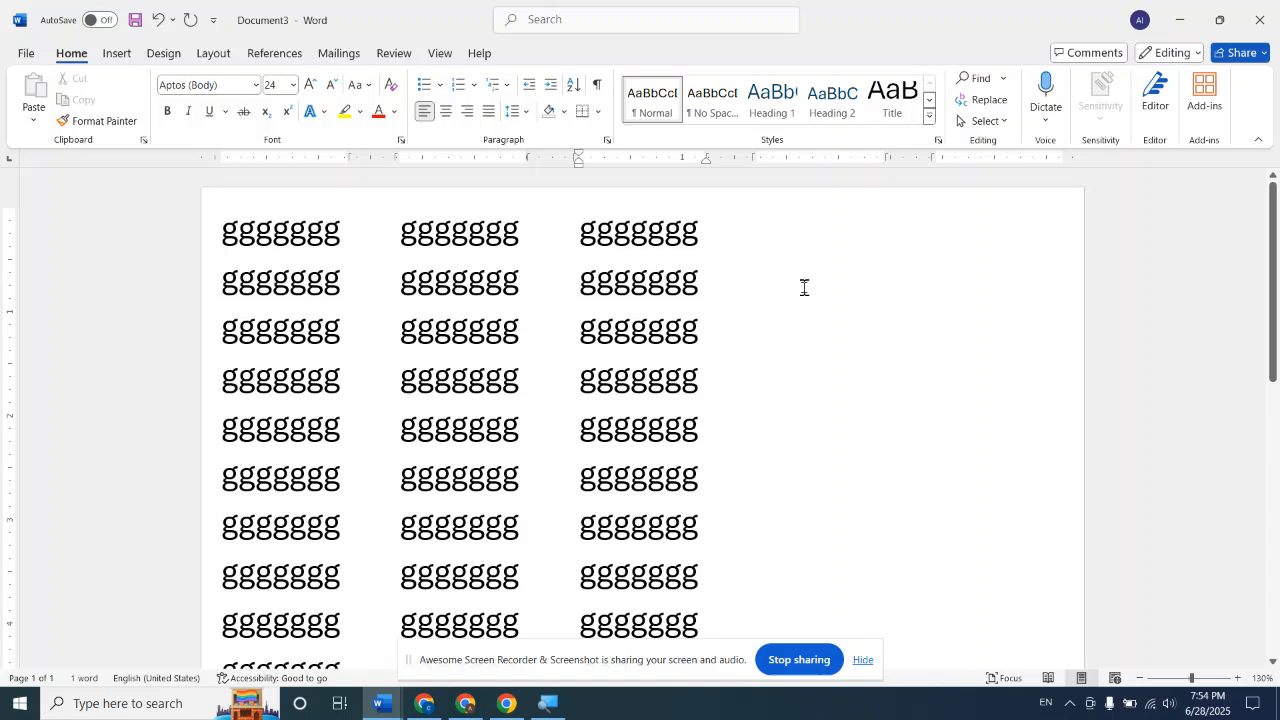
text(xxxxxxxxxxxxxxxxxxxxxxxxxxxxxxxxxxxxxxxxxxxxxxxxxxxxxxxxxxxxxxxxxxxxxxxxxxxxxxxxxxxxxxxxxxxxxxxxxxxxx)
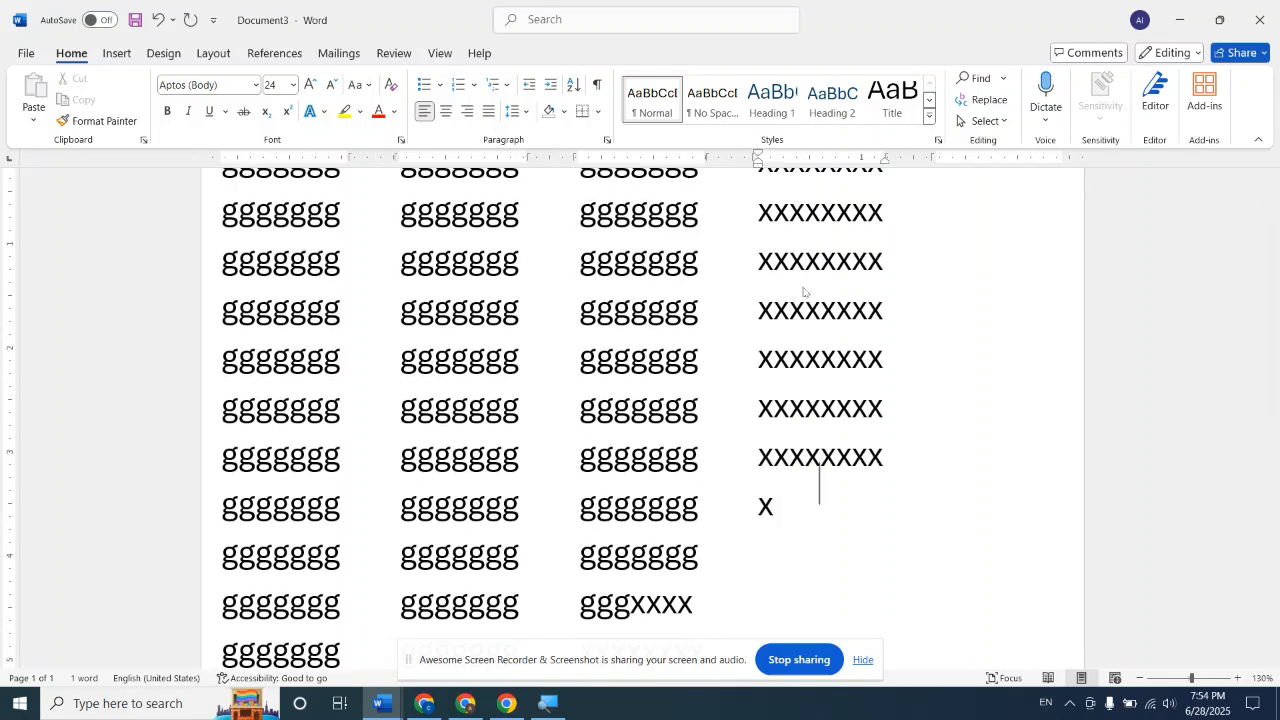
text(xxxxxxxxxxxxxxxxxxxxxxxxxxxxxxxxxxxxxxxxxxxxxxxxxxxxxxxxxxxxxxxxxxxxxxxxxxxxxxxxxxxxxxxxxxxxxxxxxxxxxxxxxxxxxxxxxxxxxxxxxxxxxxxxxxxxxxxxxxxxxxxxxxxxxxxxxxxxxxxxxxxxxxxxxxxxxxxxxxxxxxxxxxxxxxxxxxxxxxxxxxxxxx)
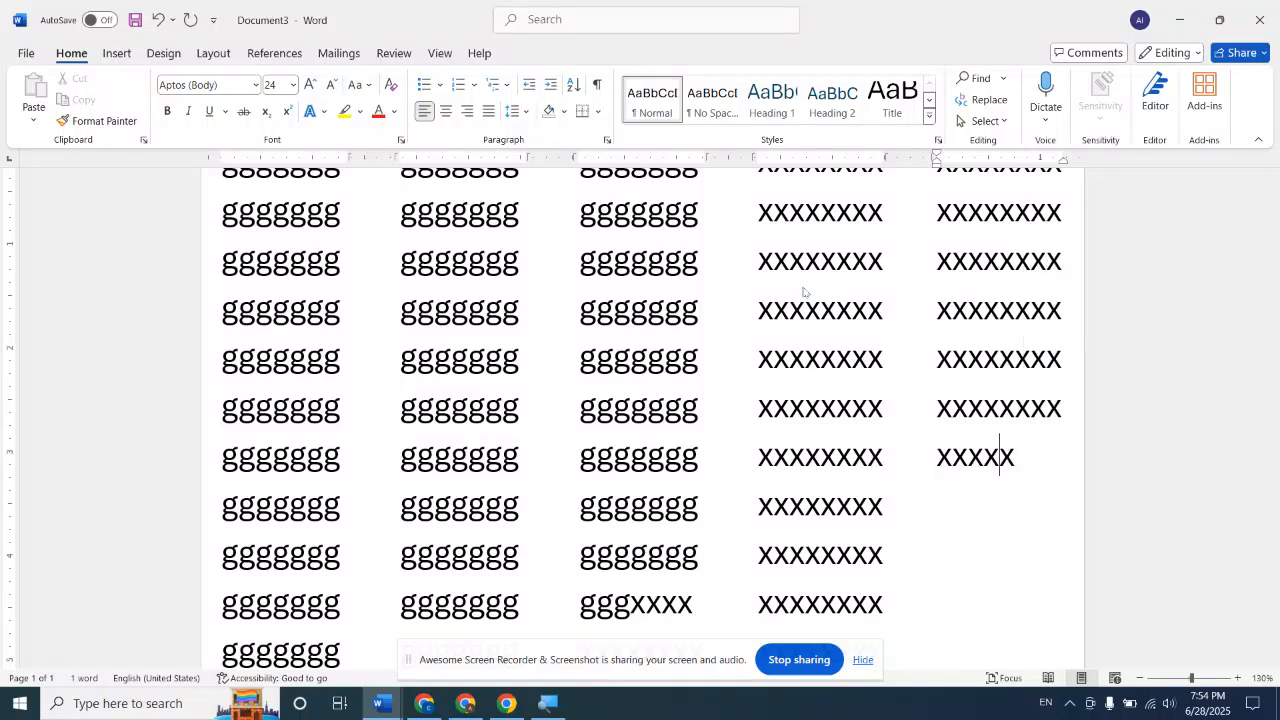
text(xxxxxxxxxxxxxxxxxxxxxxxxxxxxxxxxxxxxxxxxxxxxxxxxxxxxxxxxxxxxxxxxxxxxxxxxxxxxxxxxxxxxxxxxxxxxxxxxxxxxxxxxxxxxxxxxxxxxxxxxxxxxxxxxxxxxxxxxxxxxxxxxxxxxxxxxxxxxxxxxxxxxxxxxxxxxxxxxxxxxxxxxxxxxxxxxxxx)
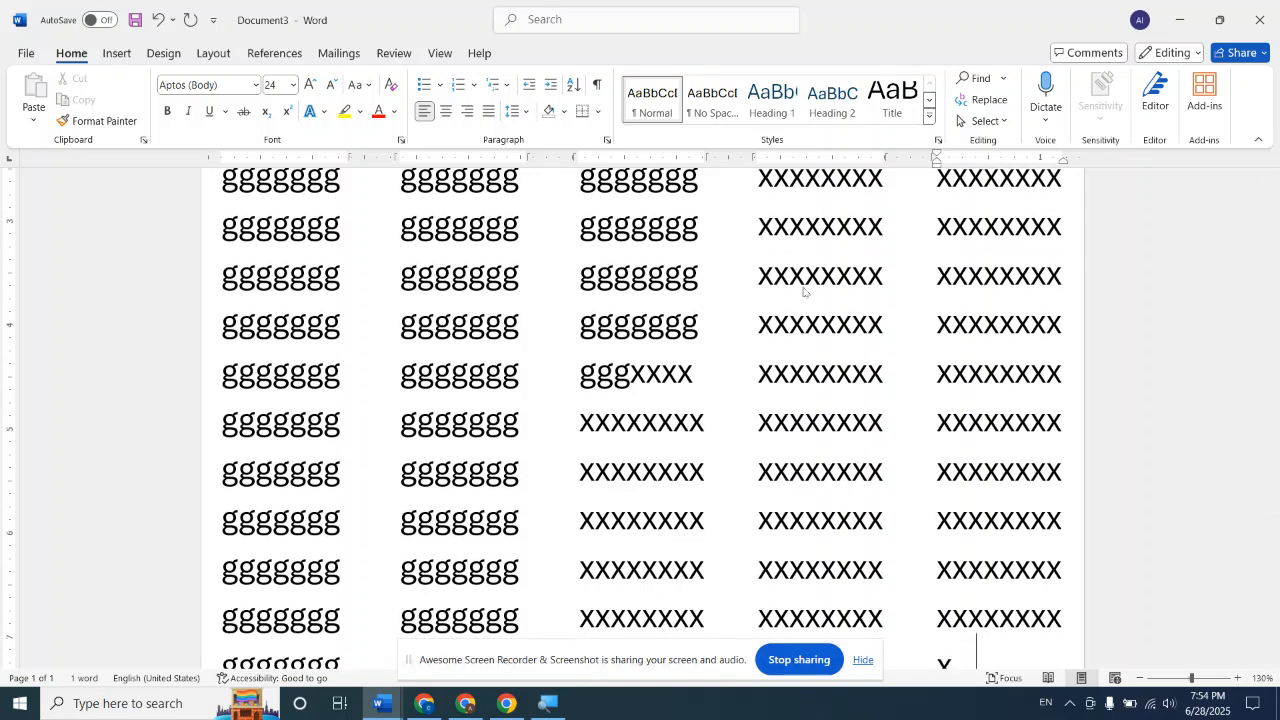
text(xxx)
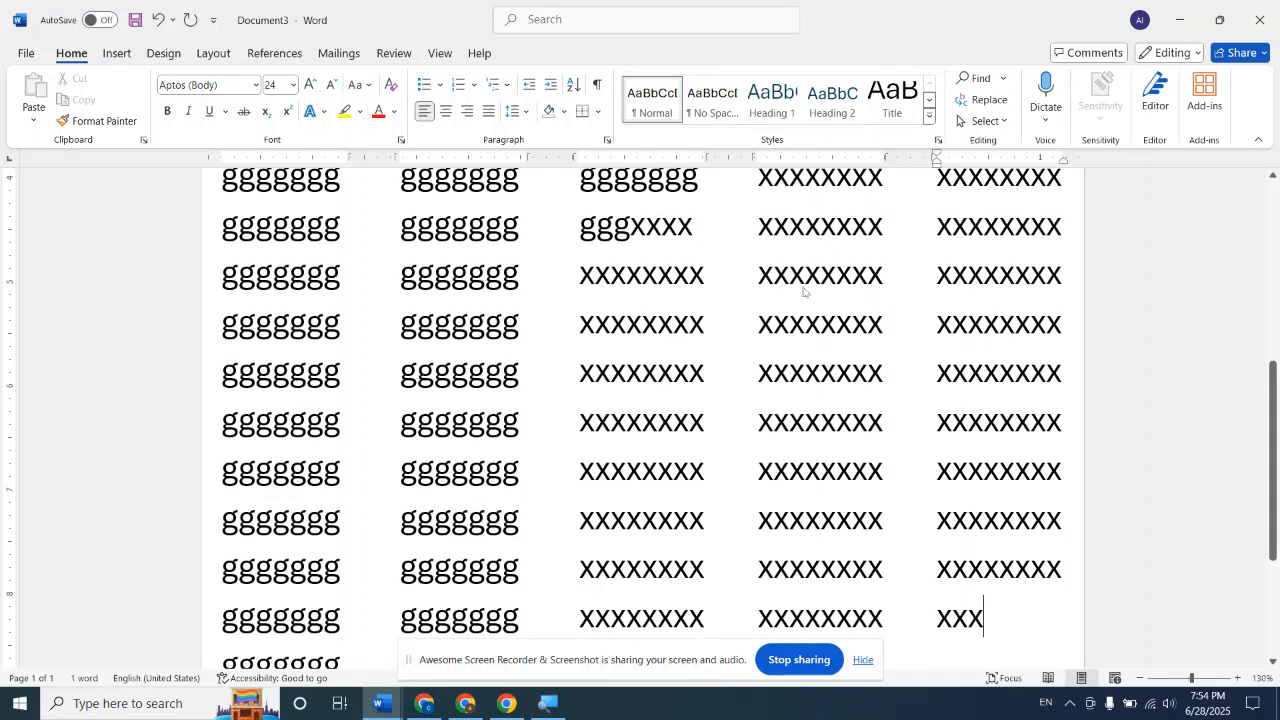
text(xxxxxxxxxxxxxxxxxx)
Fill the end of the fifth column with the letter v and delete the characters that overflow onto the second page
scroll(819, 330, down, 3)
text(v)
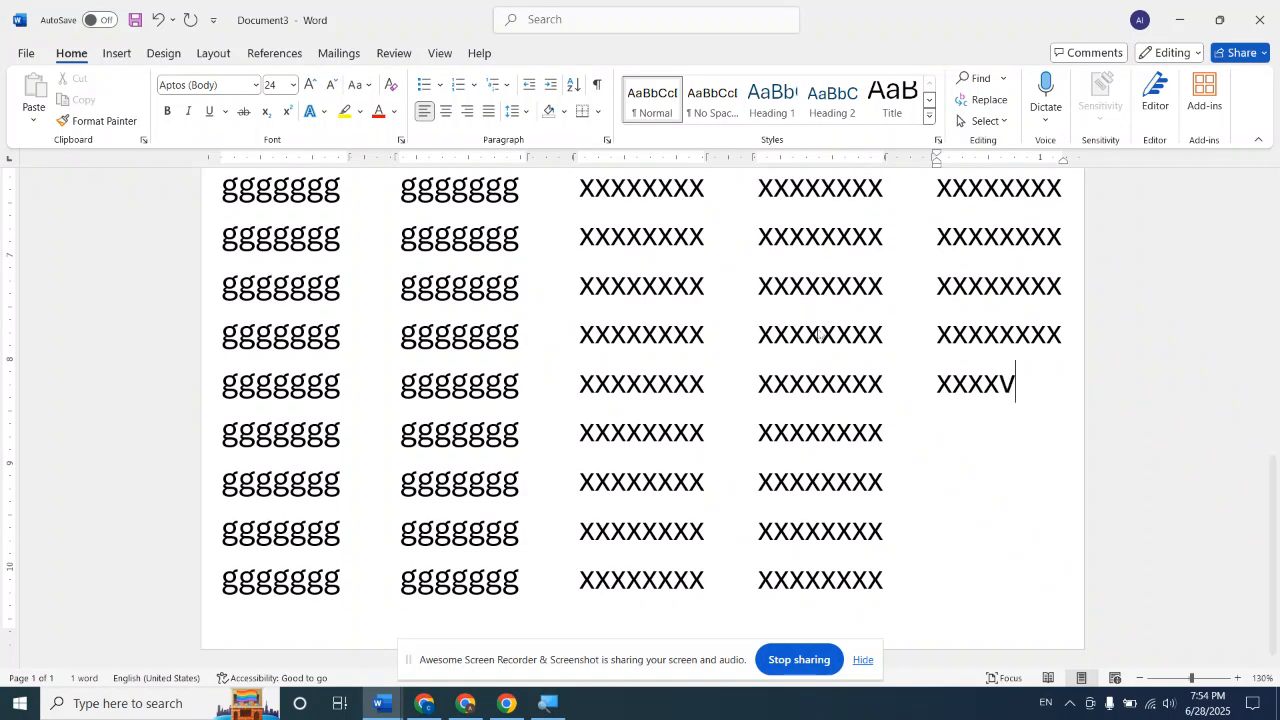
text(vvvvvvvvvvvvvvvvvvvvvvvvvvvvvvvv)
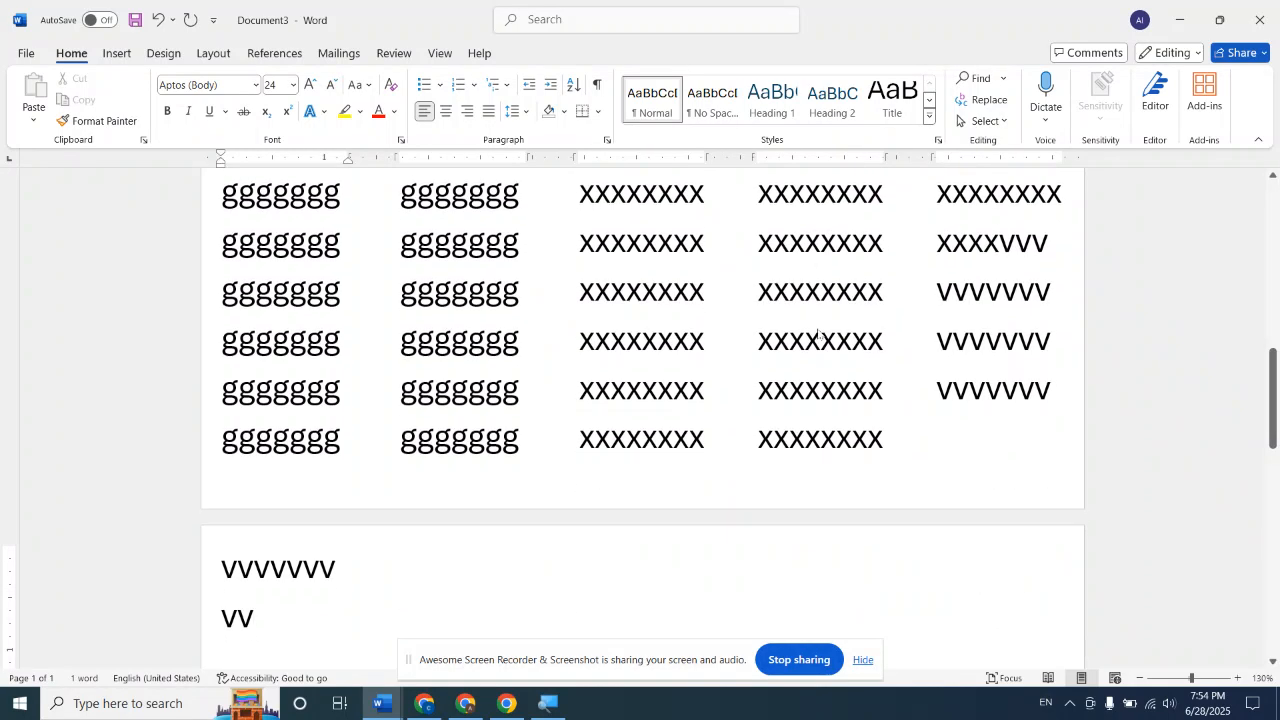
key(BackSpace)
key(BackSpace)
key(BackSpace)
key(BackSpace)
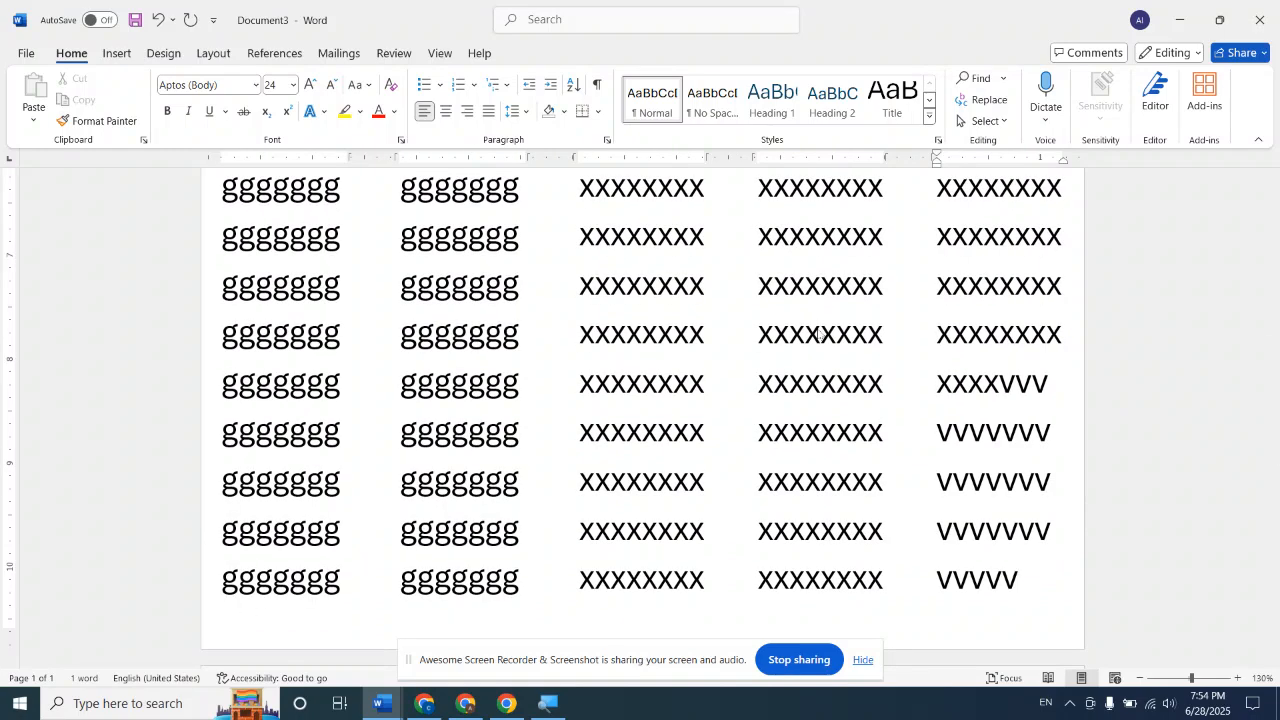
Reduce the number of columns to 4 for the whole document, keeping equal column widths
scroll(818, 334, up, 10)
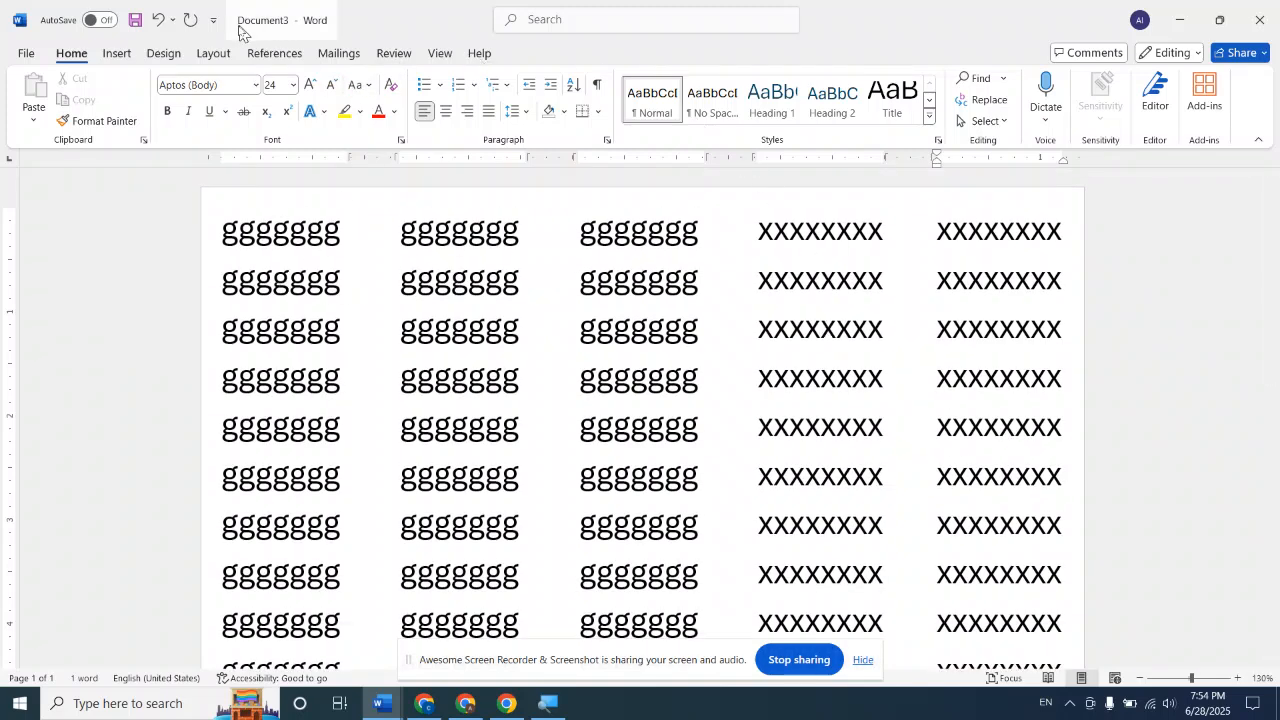
click(218, 54)
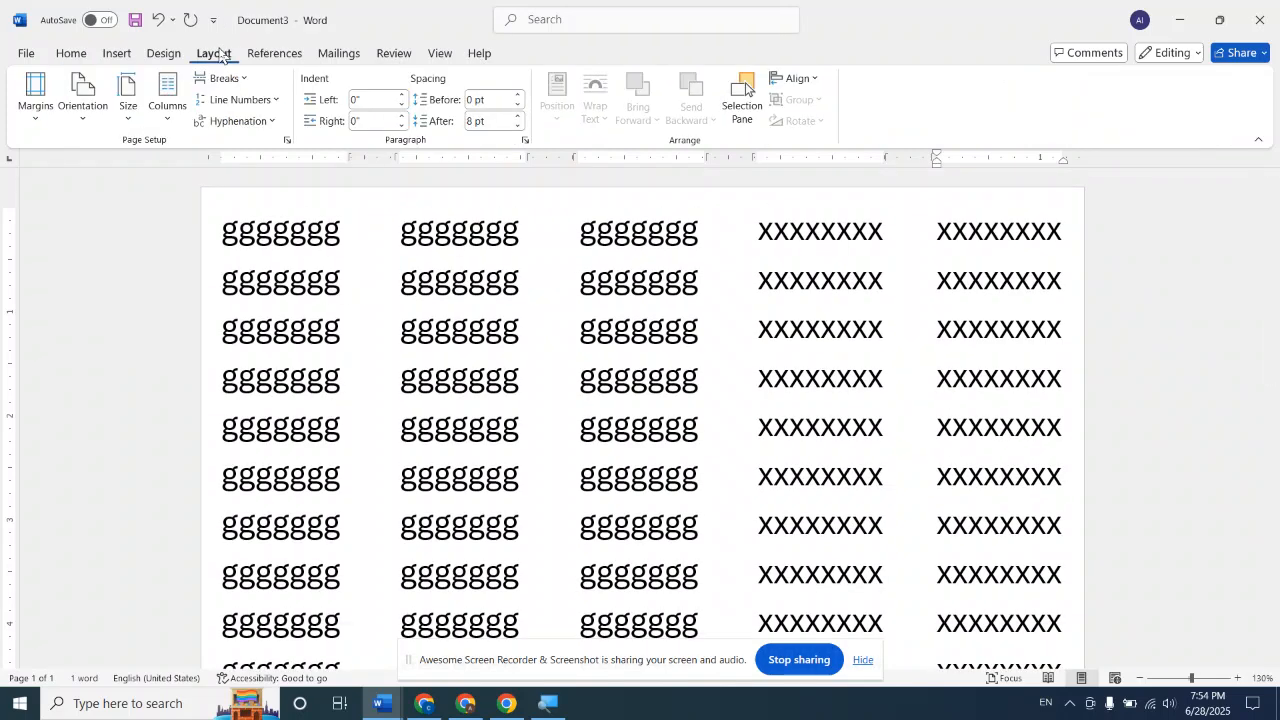
click(172, 114)
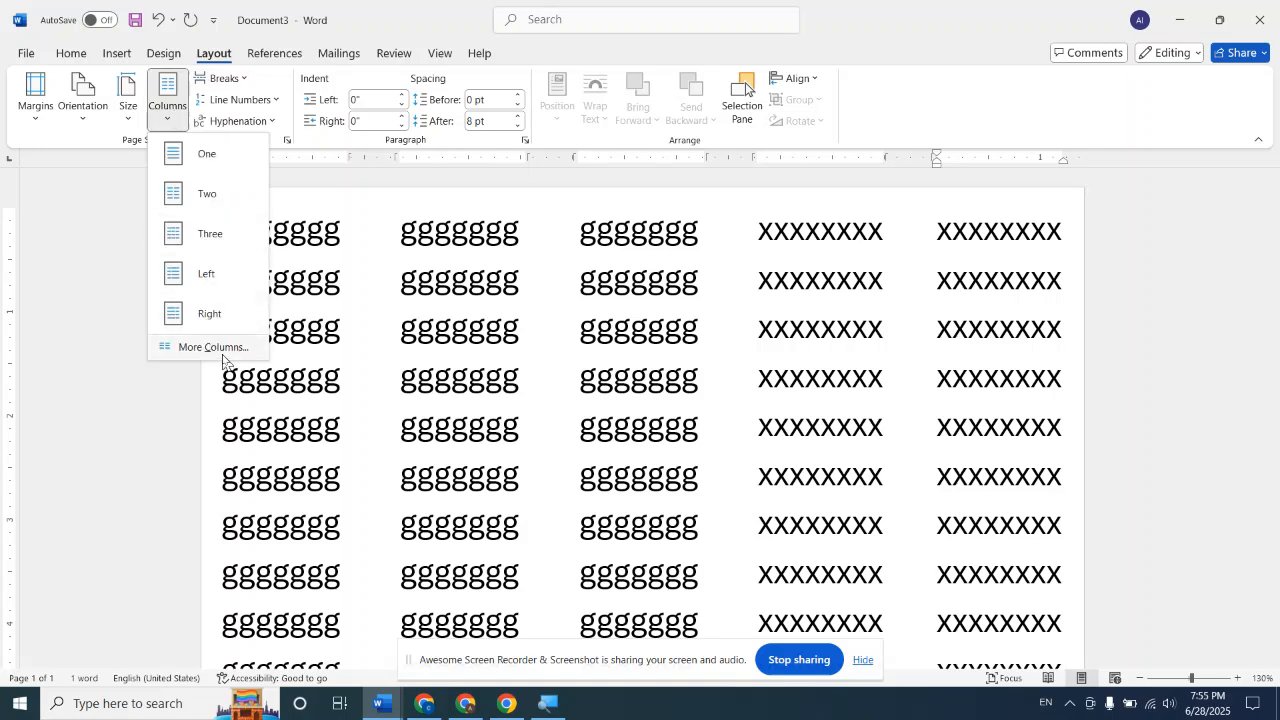
click(213, 348)
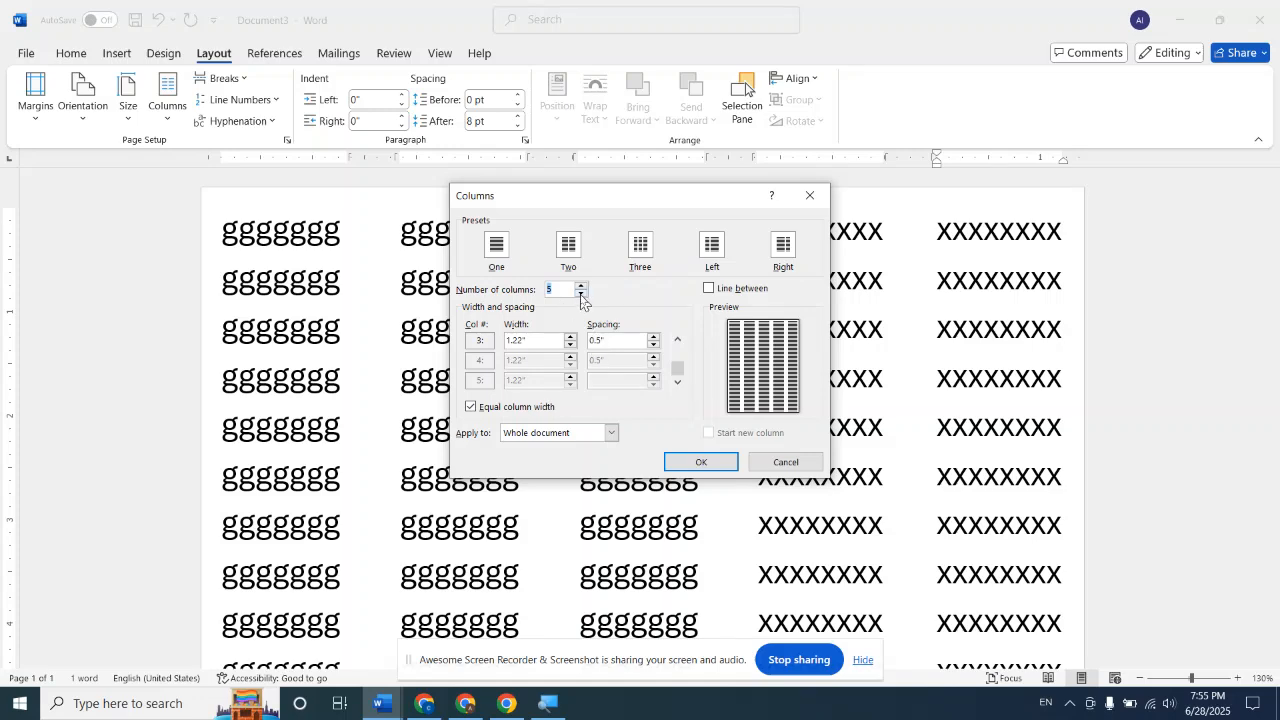
click(581, 294)
click(700, 462)
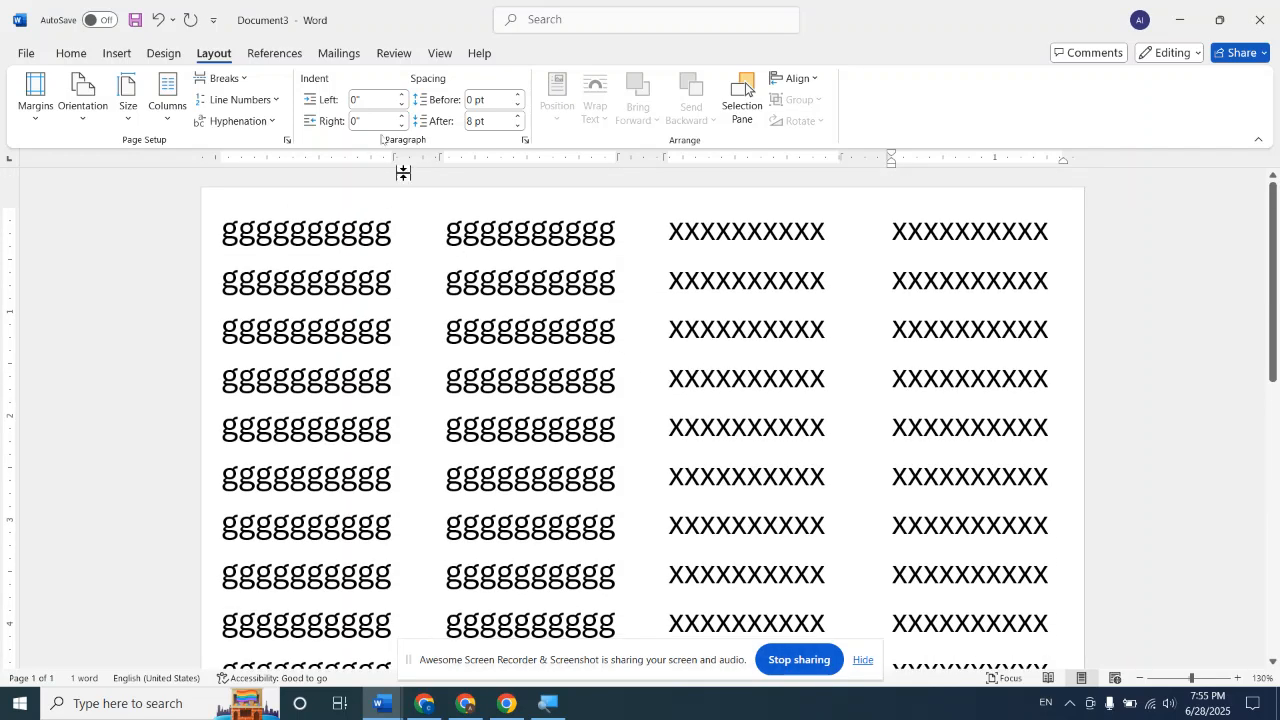
Apply the Three columns preset to the document and look over the available break types
click(172, 112)
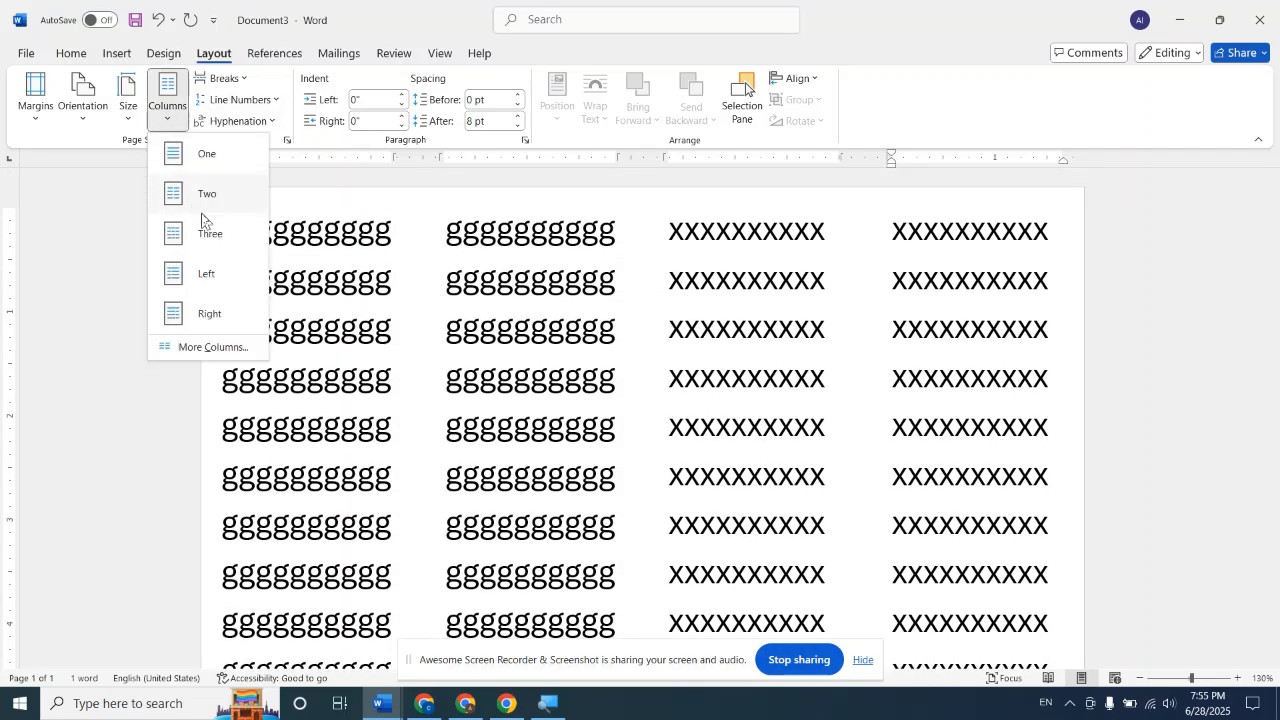
click(228, 237)
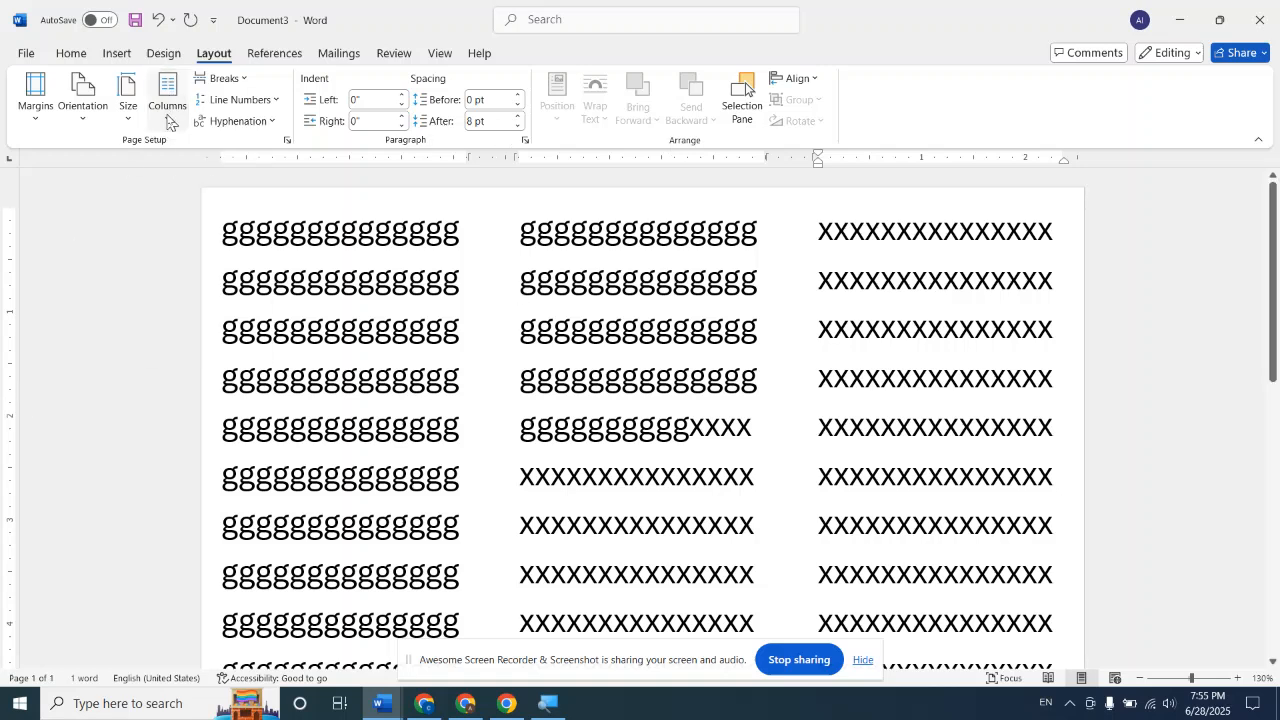
click(244, 84)
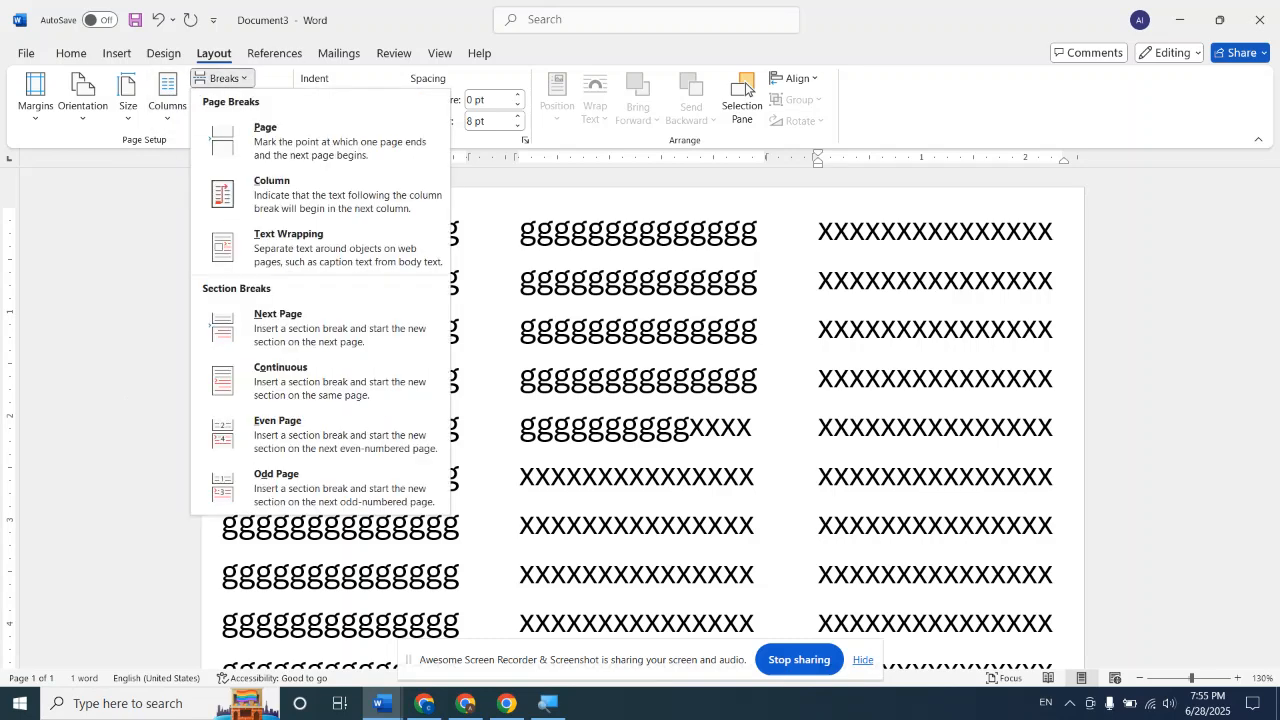
click(505, 415)
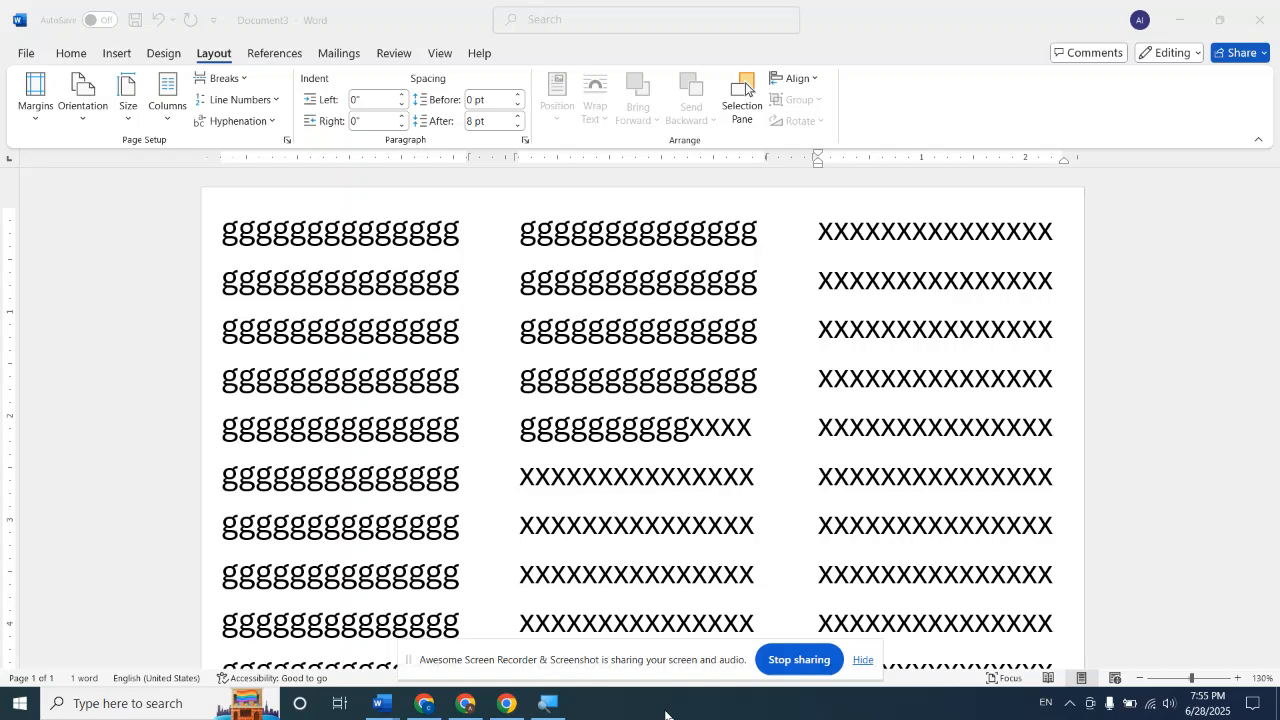
Return the document to a single column and delete all of its text
click(170, 124)
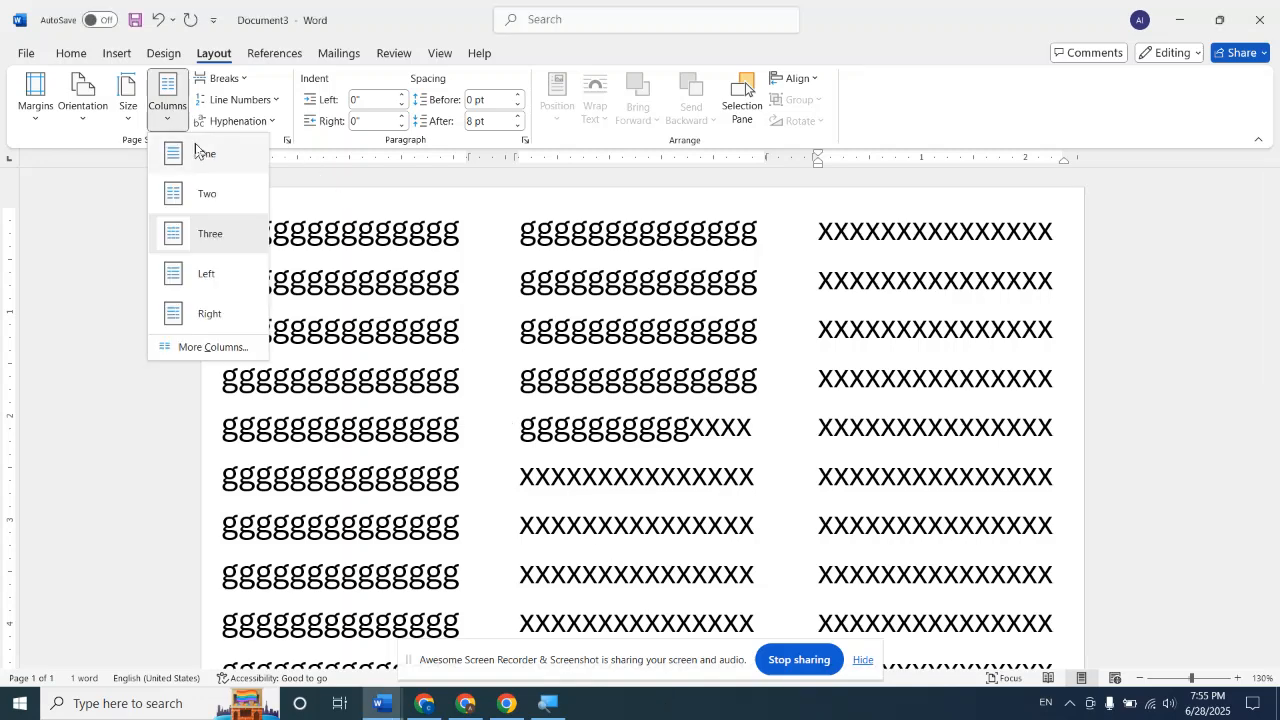
click(205, 154)
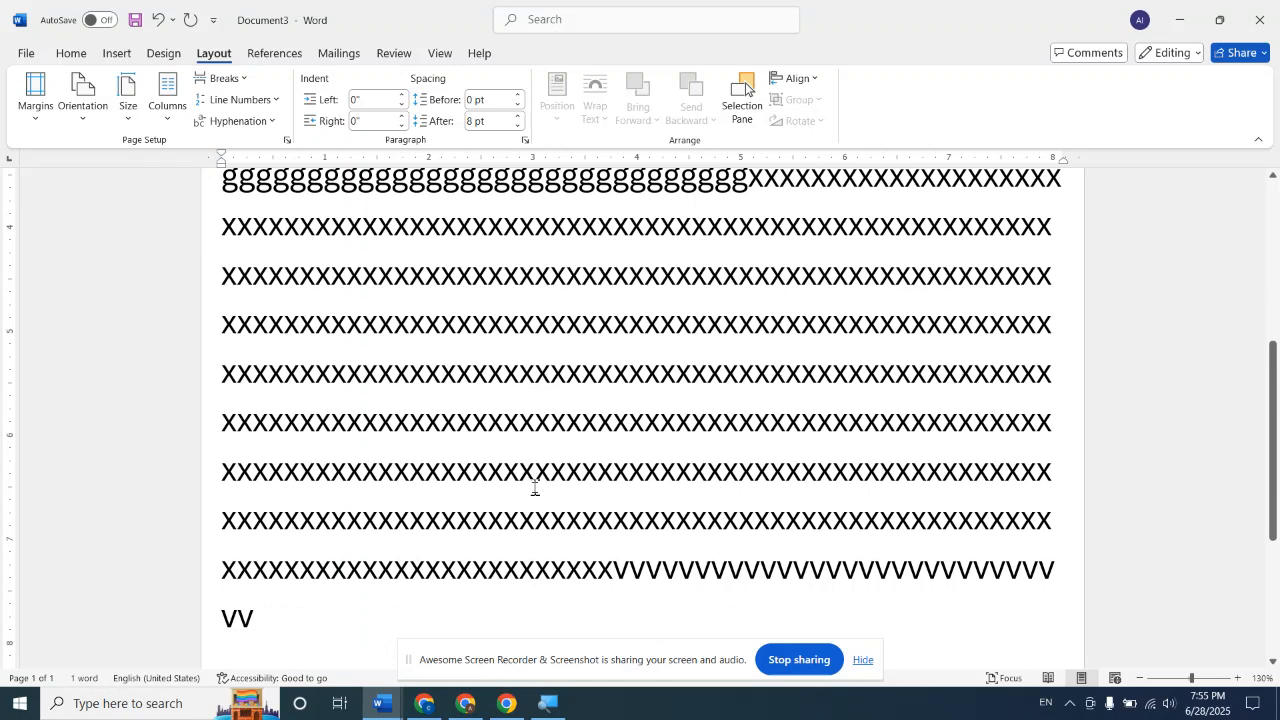
key(ctrl+a)
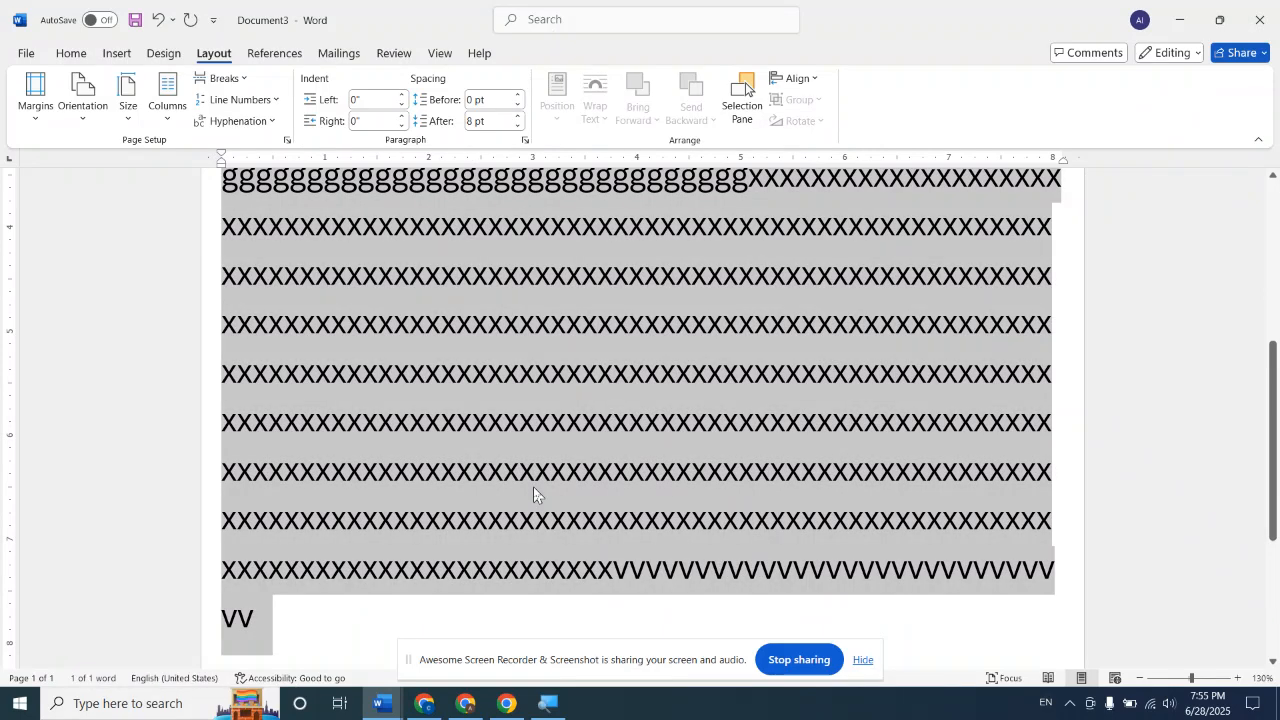
key(BackSpace)
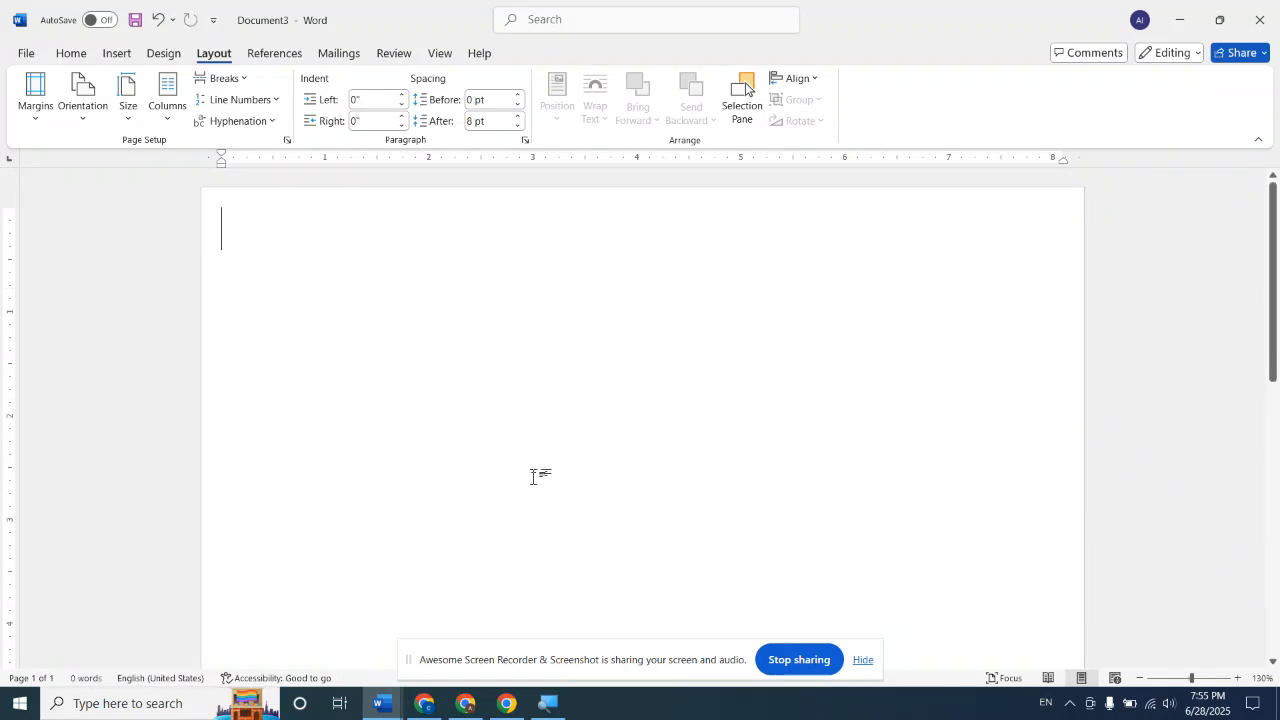
Generate paragraphs of random sample text in the empty document with =rand()
click(244, 79)
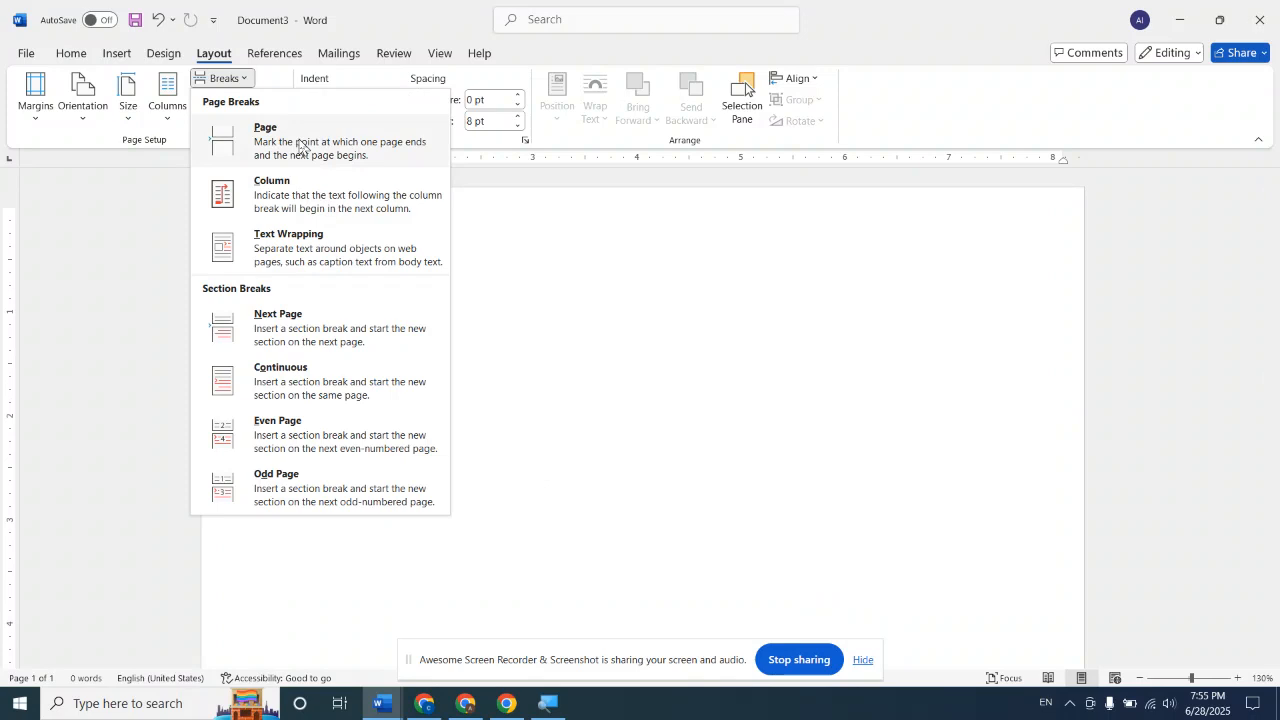
click(534, 347)
text(=rand)
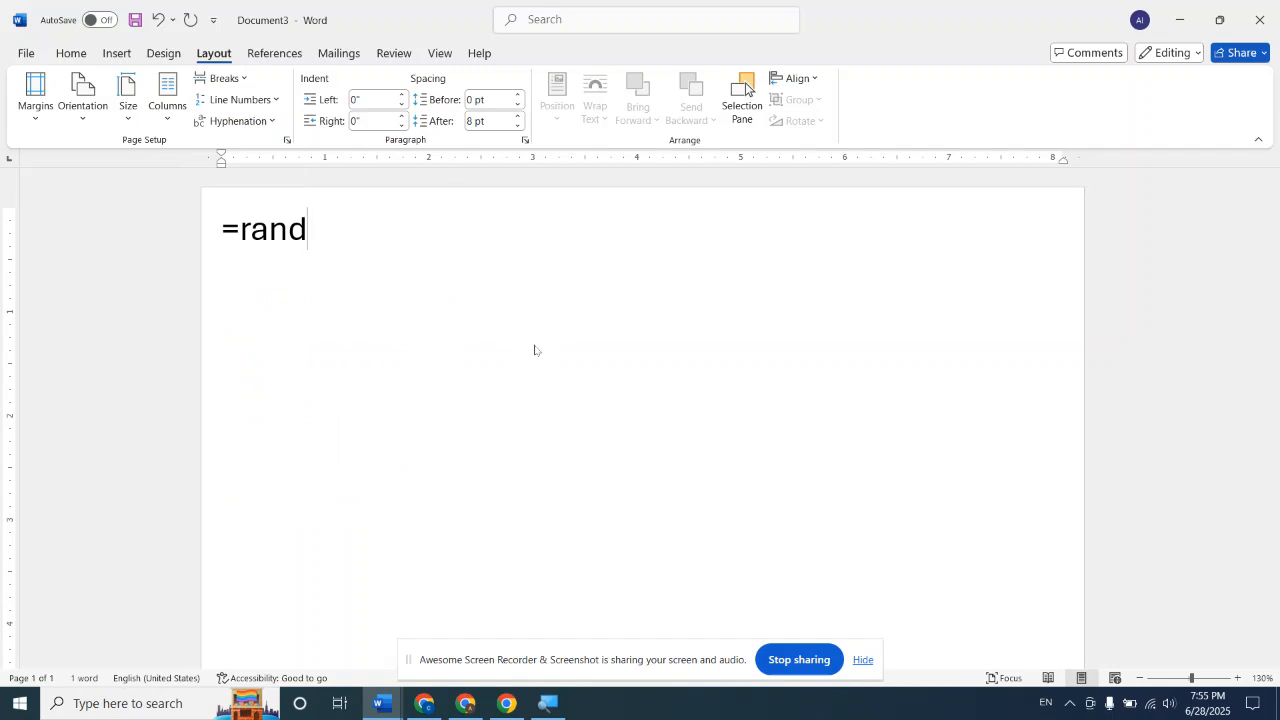
text(())
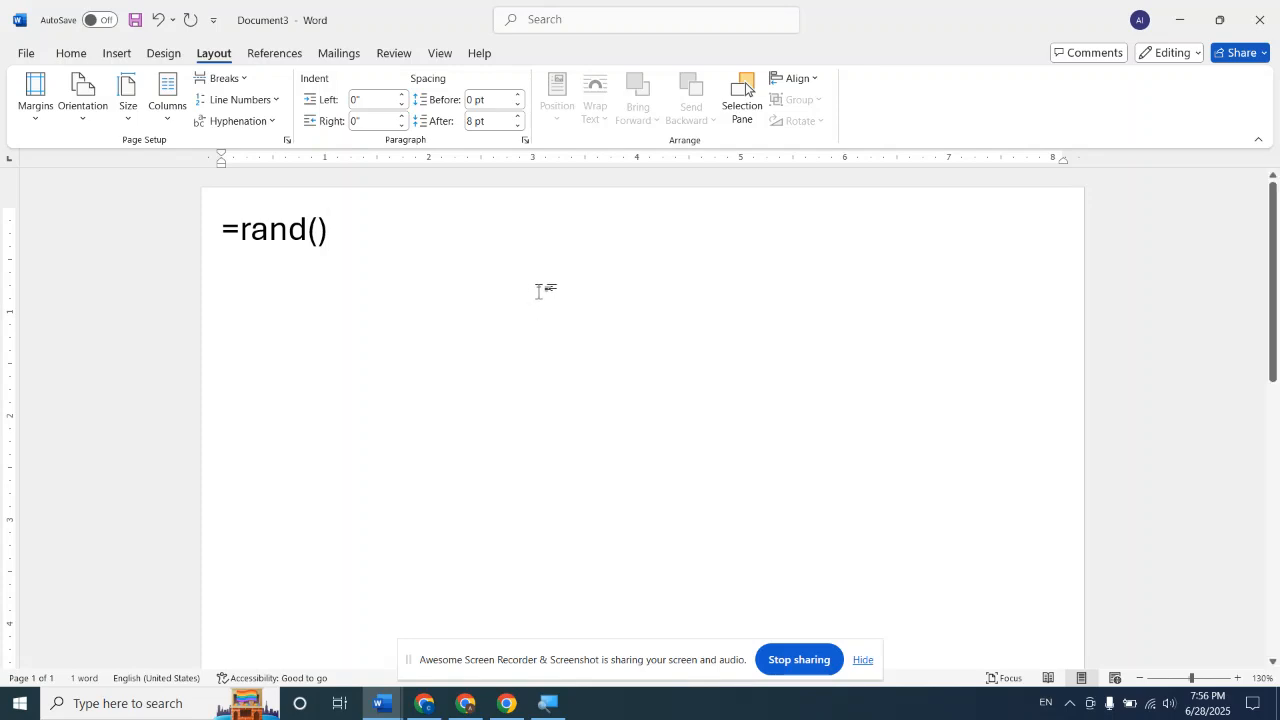
key(Return)
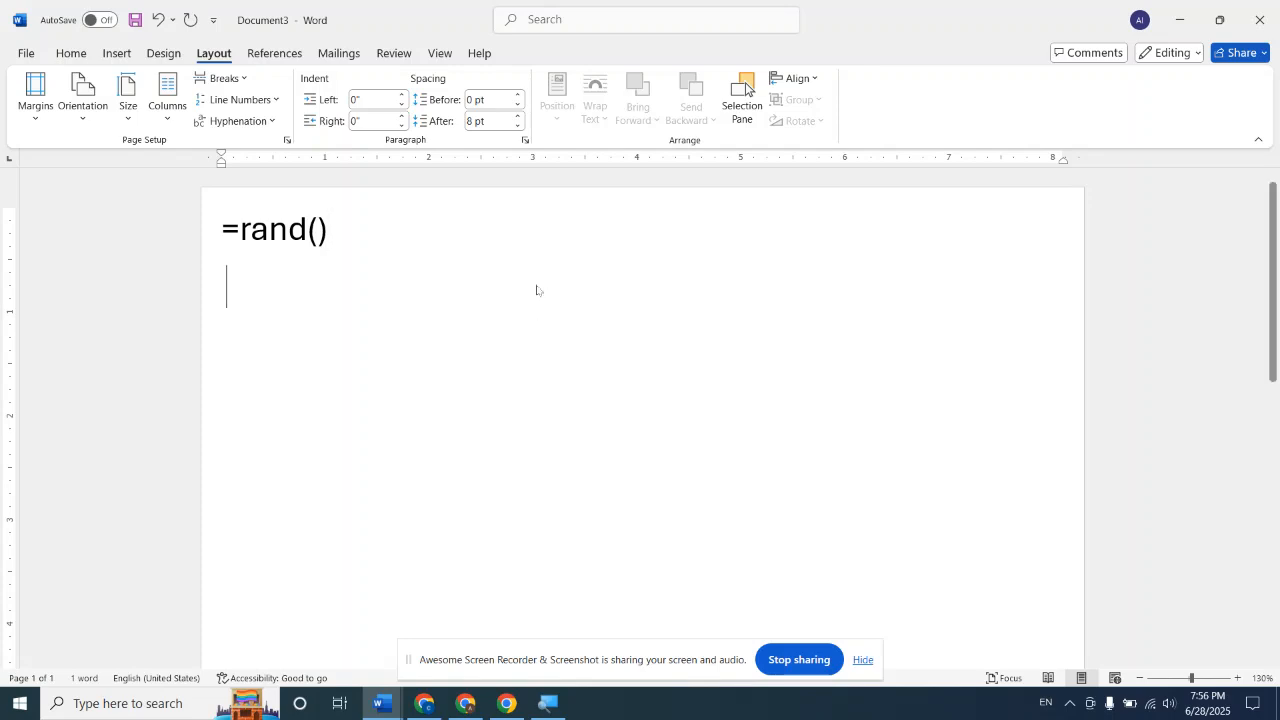
scroll(651, 275, up, 1)
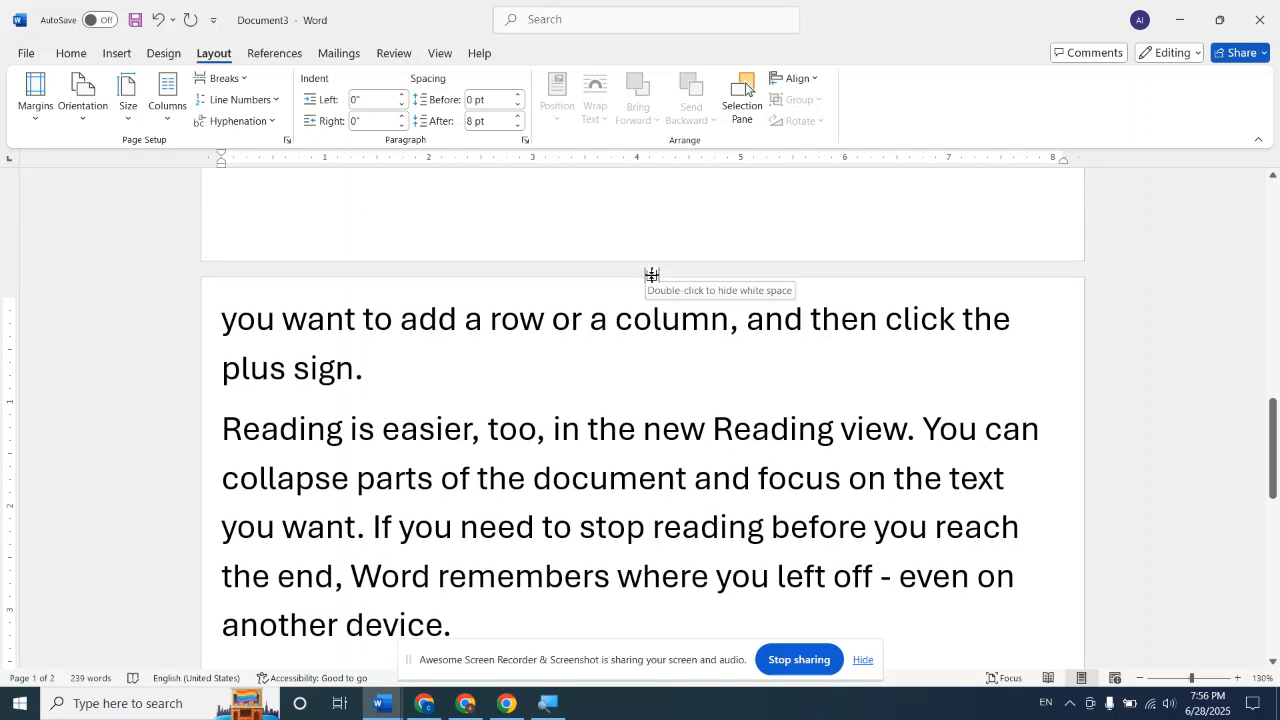
Reduce the font size of all the sample text to 10 pt
key(ctrl+a)
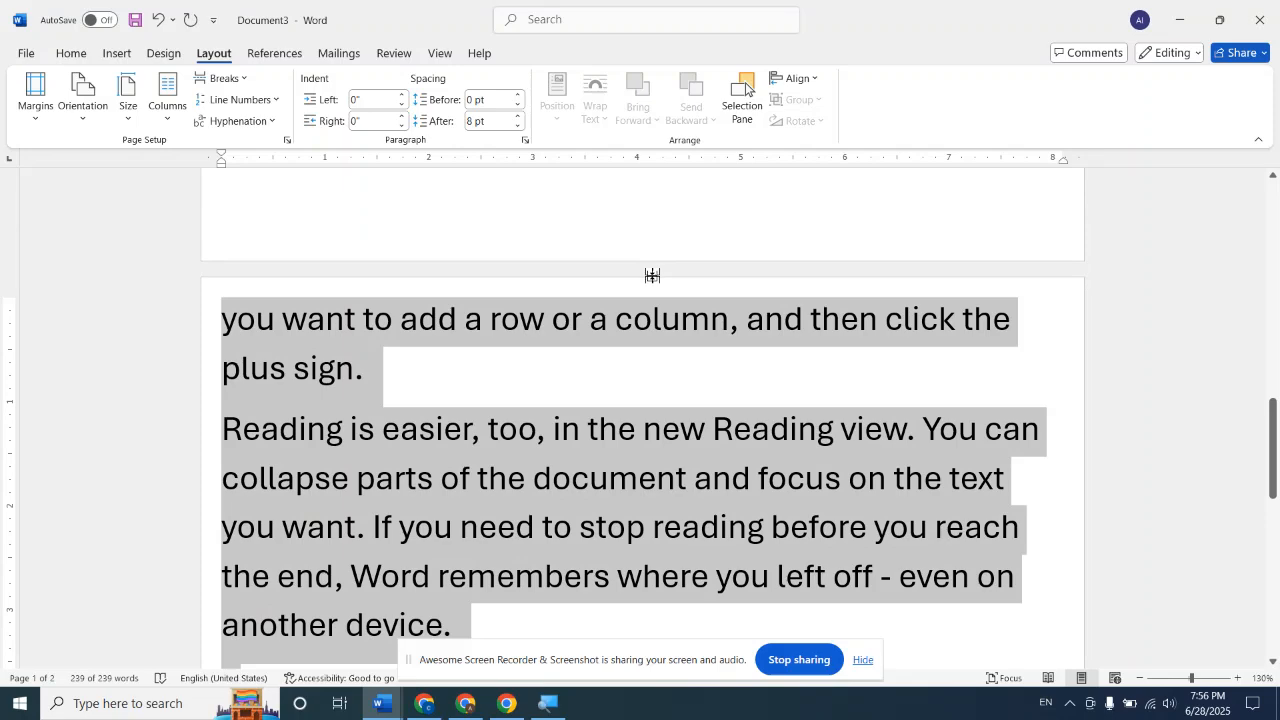
click(80, 52)
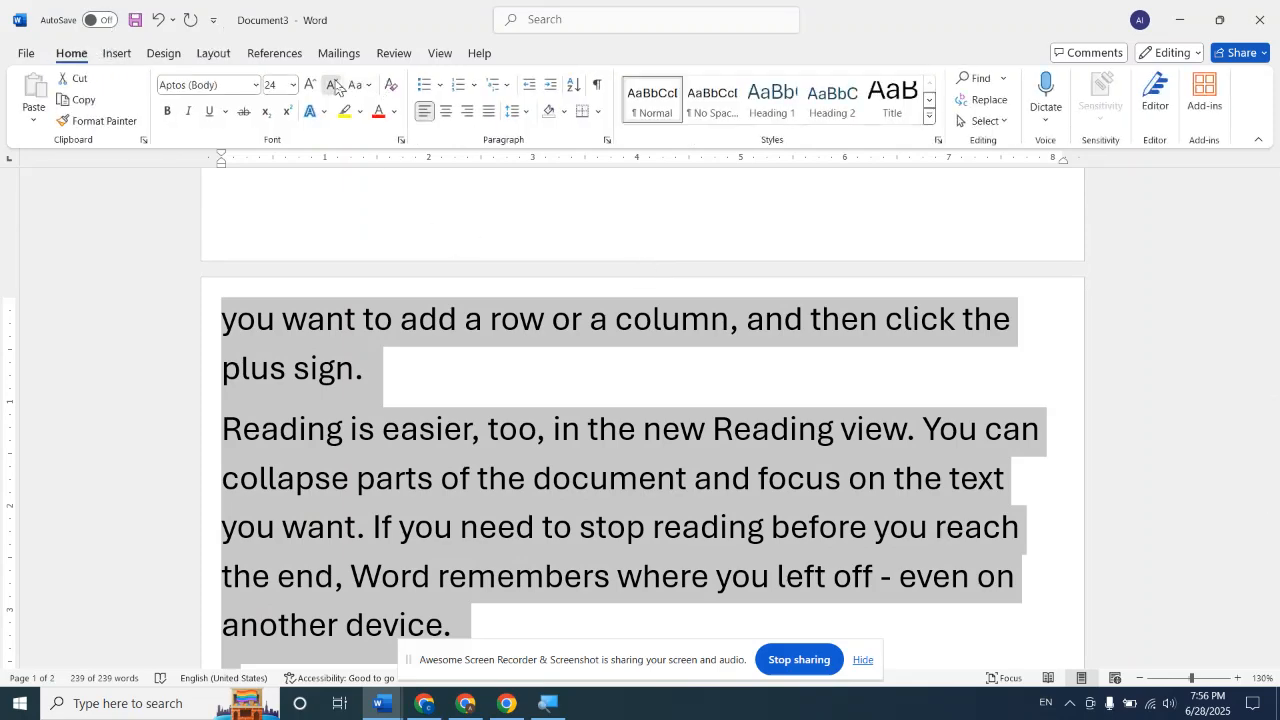
click(334, 86)
click(334, 86)
click(334, 86)
scroll(494, 333, up, 10)
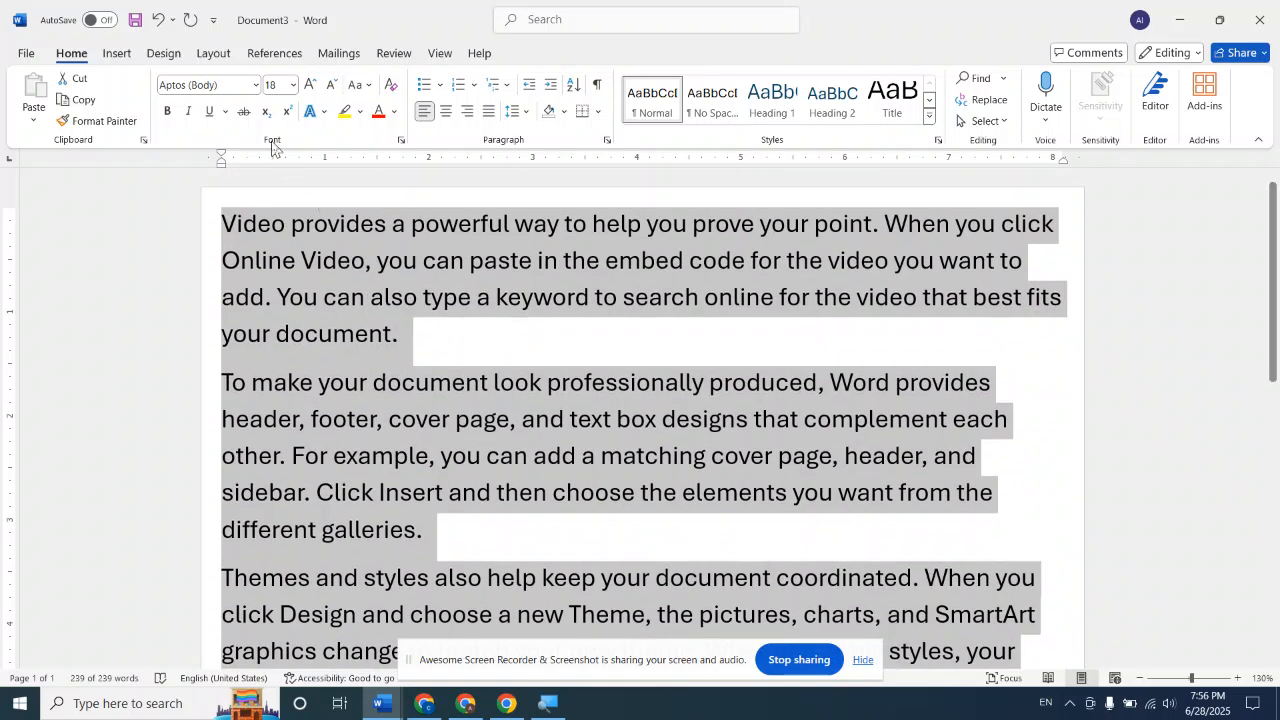
click(334, 86)
click(334, 86)
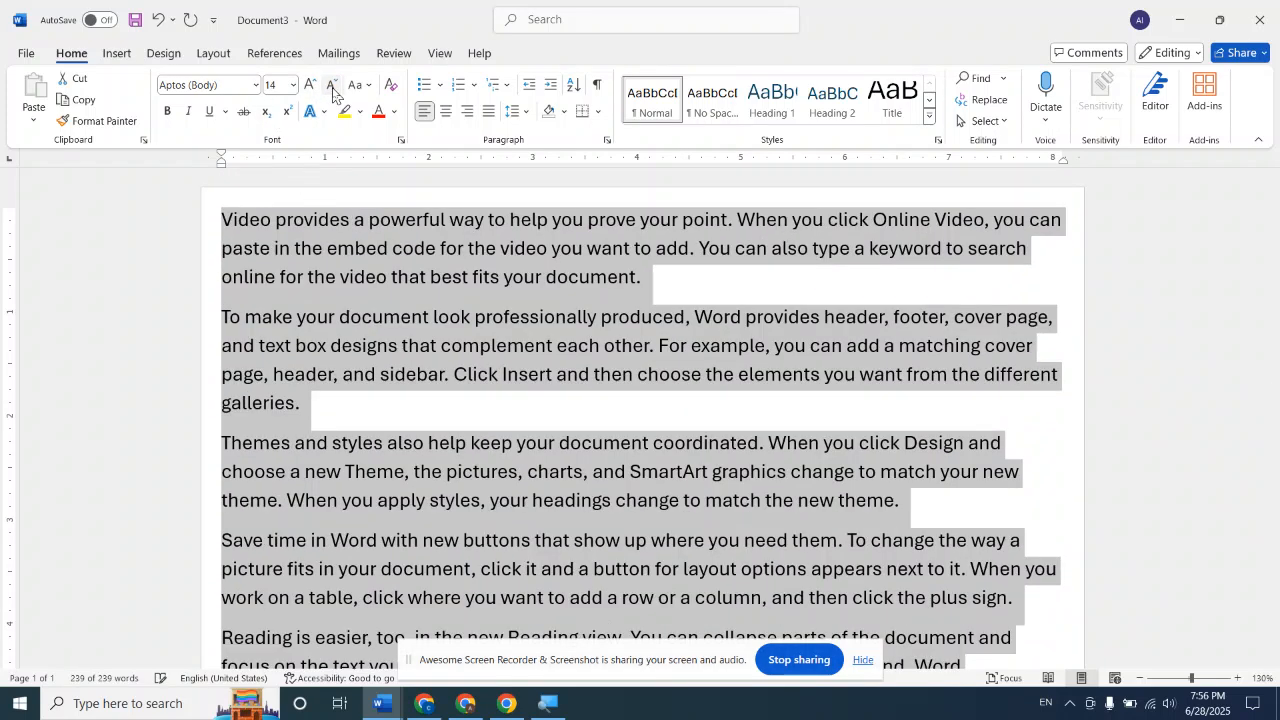
click(334, 86)
click(334, 86)
click(334, 86)
click(607, 616)
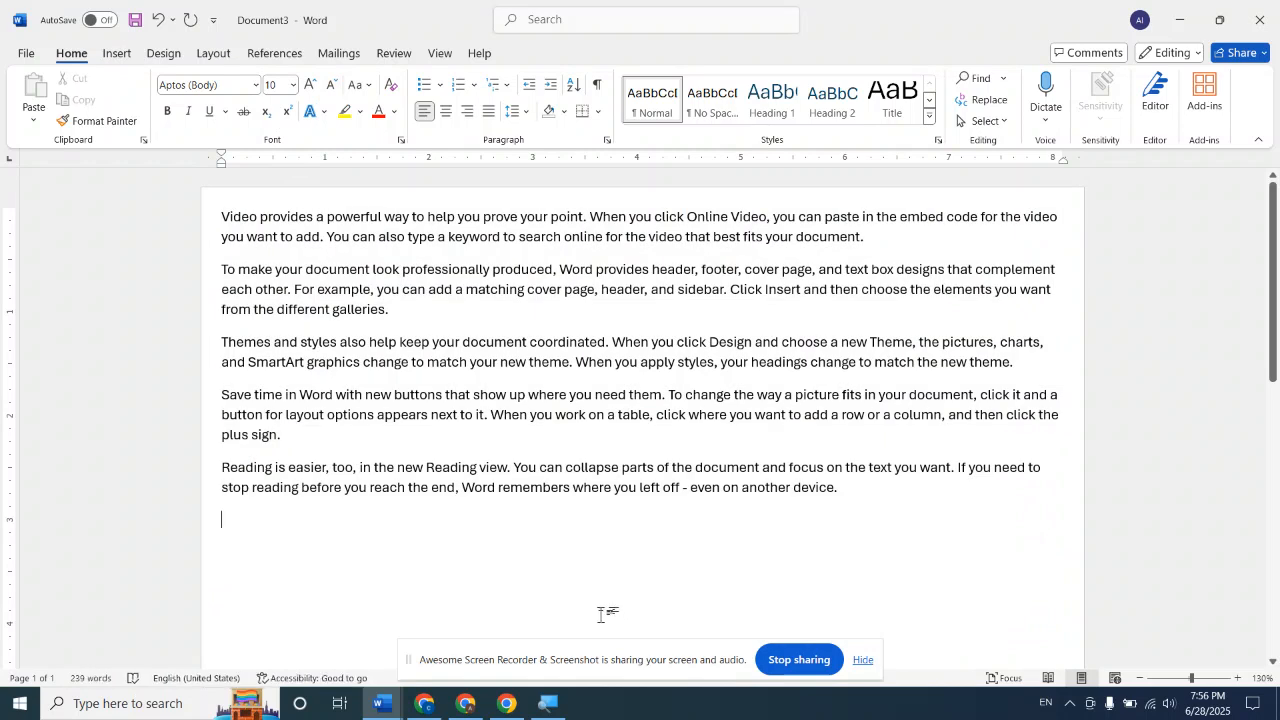
Examine the empty remainder of the page and the individual sample paragraphs
scroll(582, 416, down, 10)
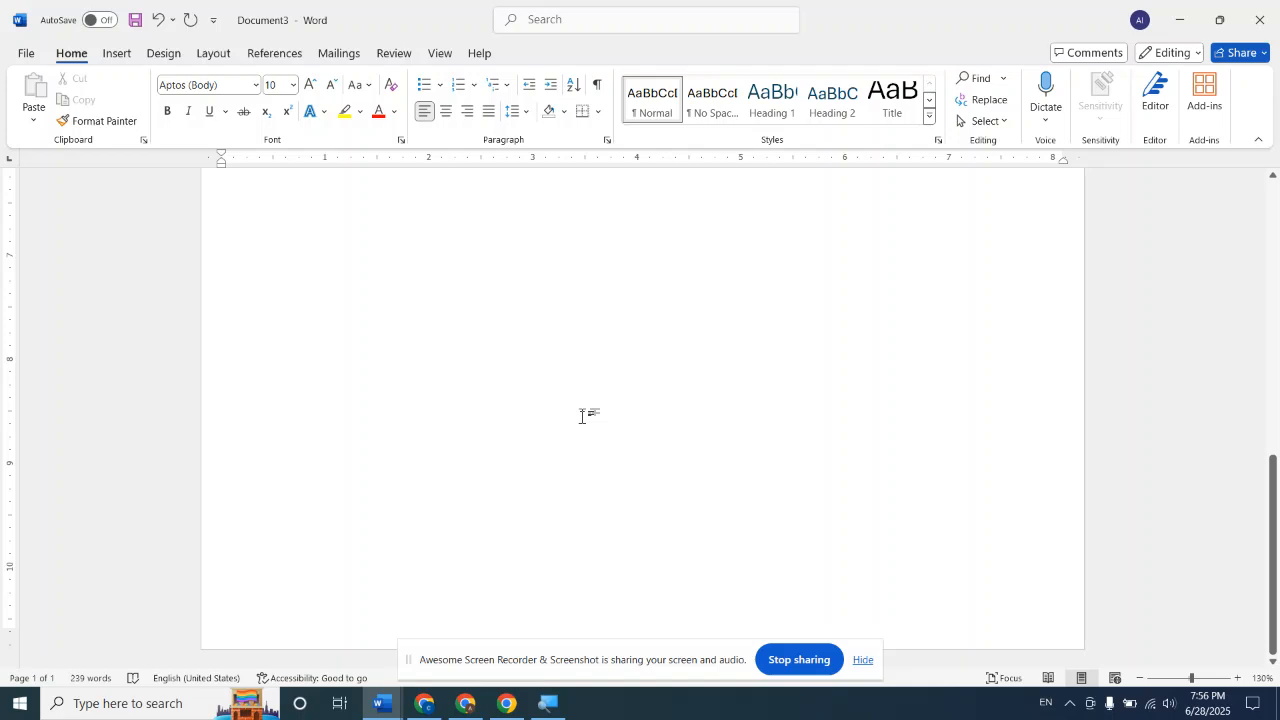
scroll(582, 414, up, 5)
scroll(582, 411, up, 5)
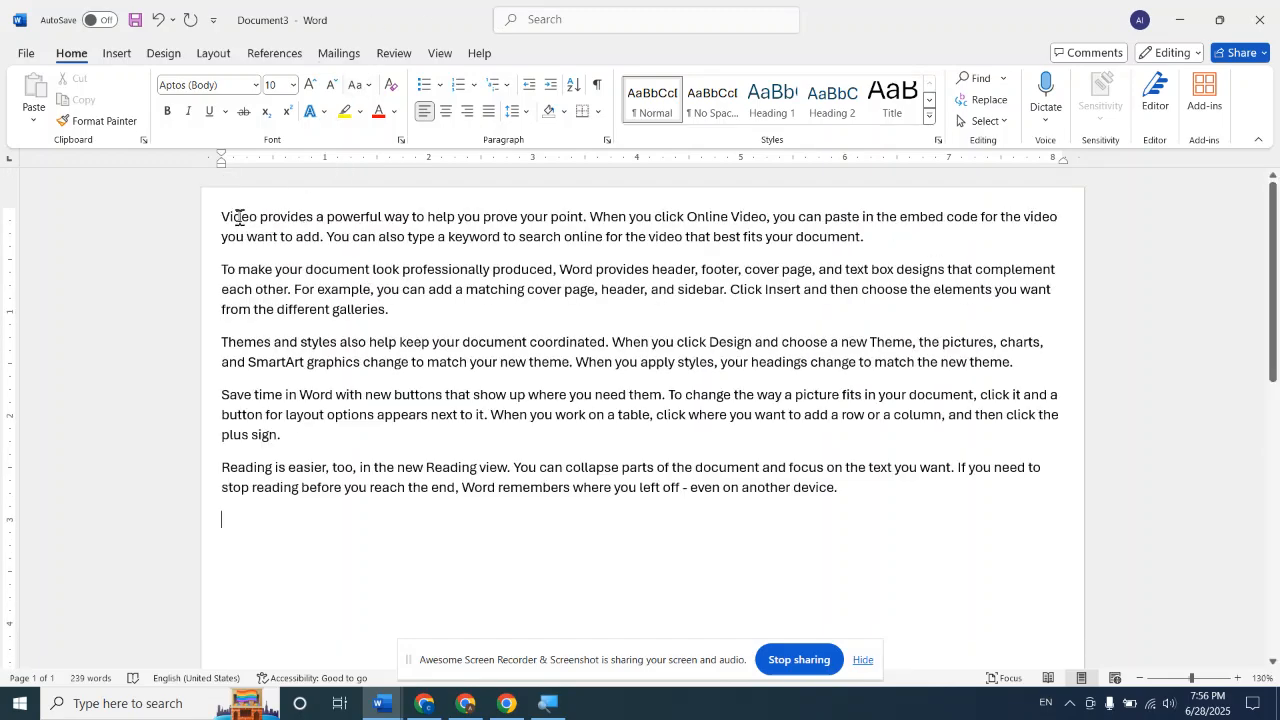
drag(218, 214, 326, 240)
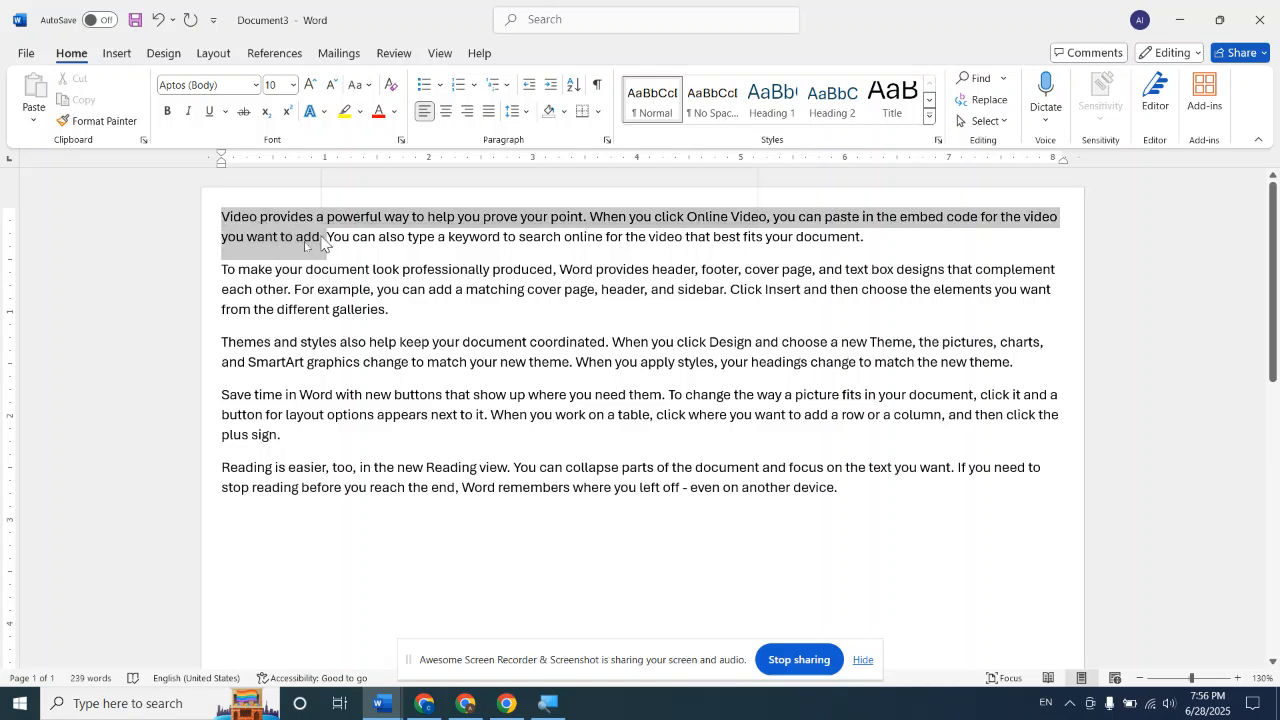
drag(222, 270, 310, 311)
drag(222, 342, 290, 372)
drag(224, 414, 277, 432)
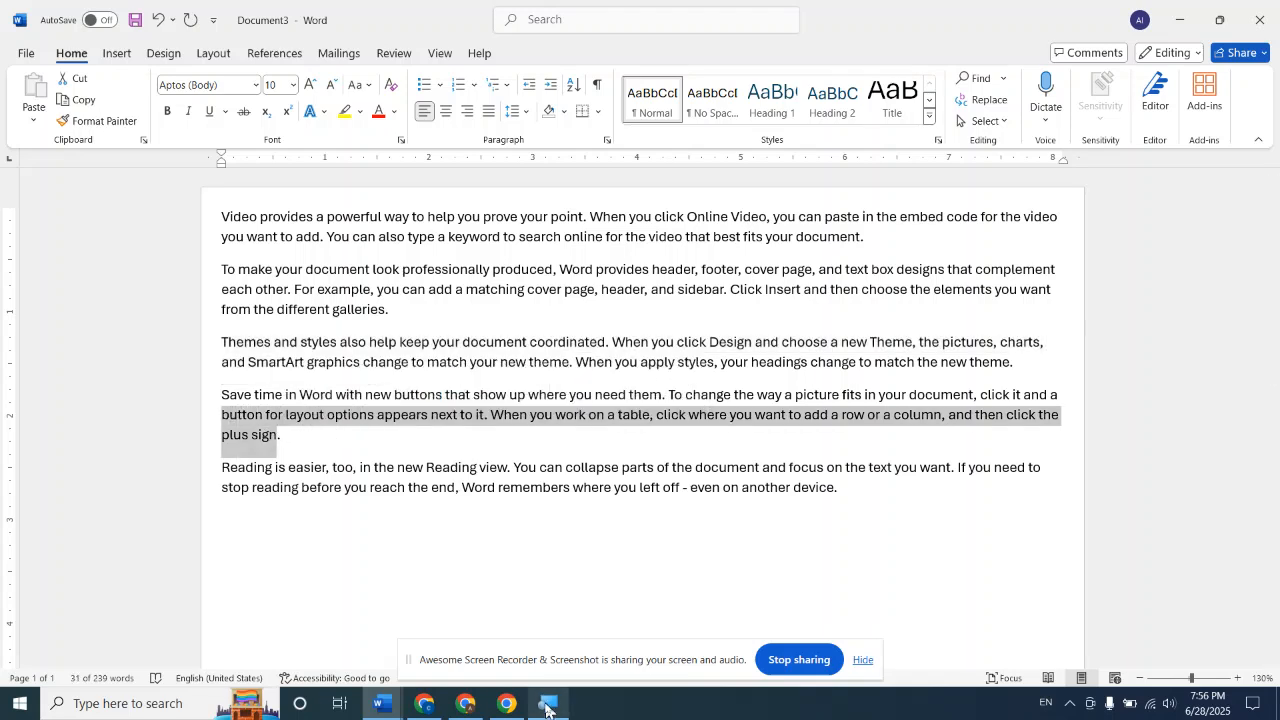
click(482, 585)
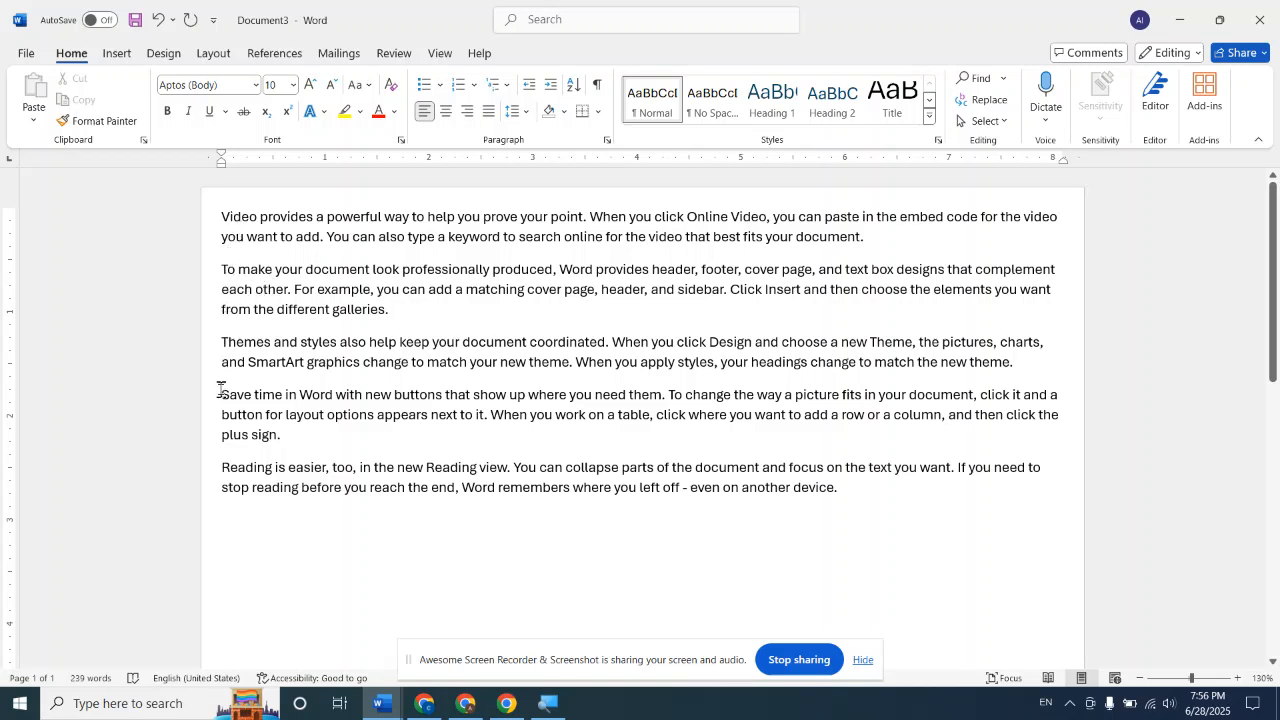
Add blank paragraphs below the sample text until the insertion point reaches a second page
key(Return)
key(Return)
key(Return)
key(Return)
key(Return)
key(Return)
key(Return)
key(Return)
key(Return)
key(Return)
key(Return)
key(Return)
key(Return)
key(Return)
key(Return)
key(Return)
key(Return)
key(Return)
key(Return)
key(Return)
key(Return)
key(Return)
key(Return)
key(Return)
key(Return)
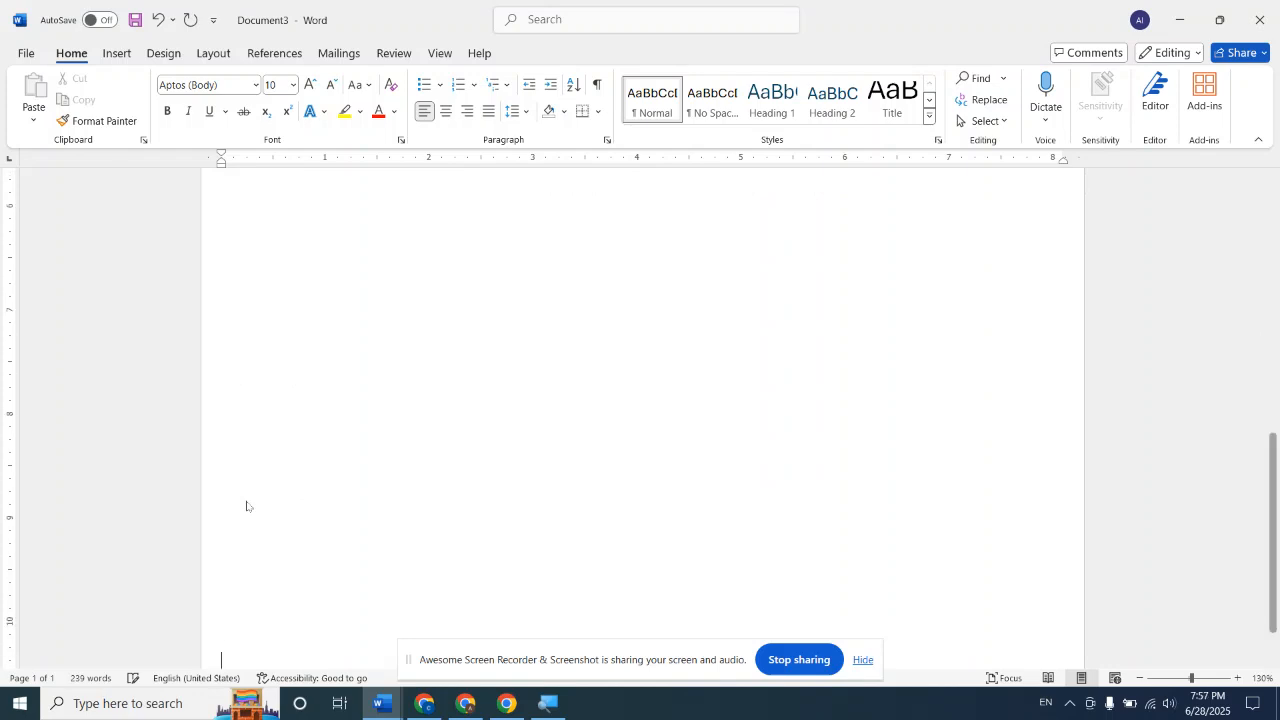
key(Return)
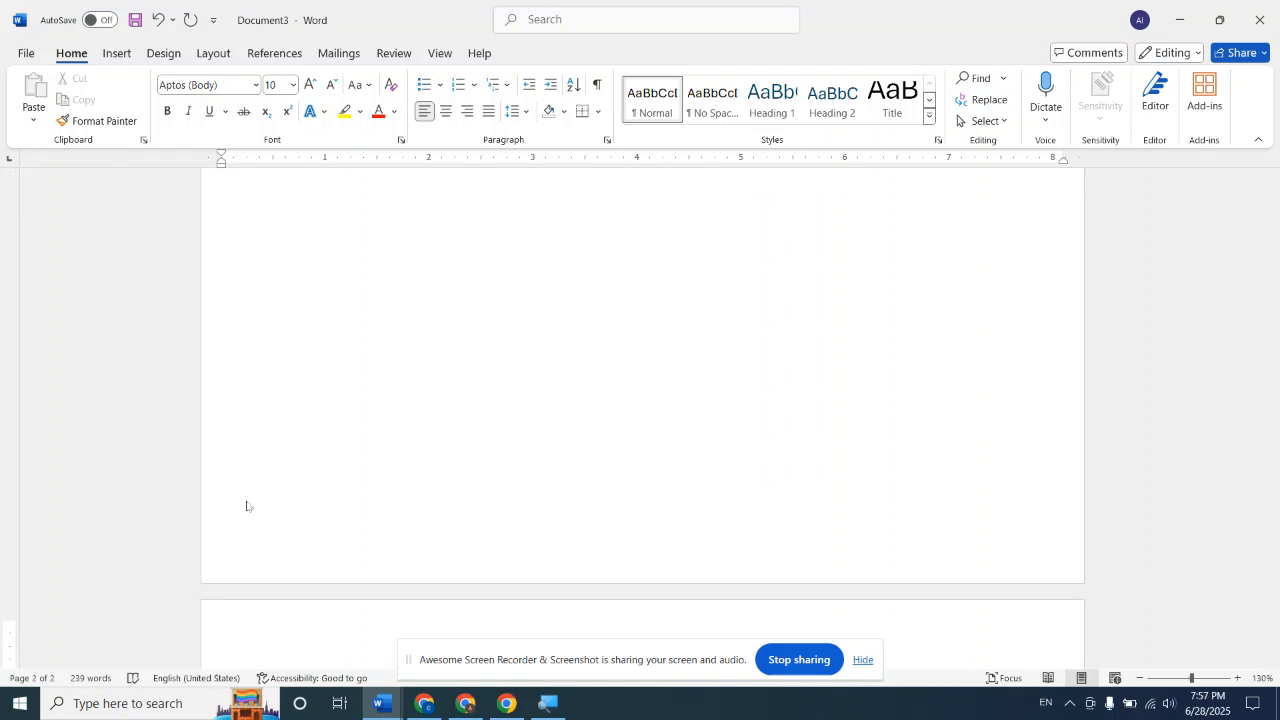
scroll(291, 497, up, 10)
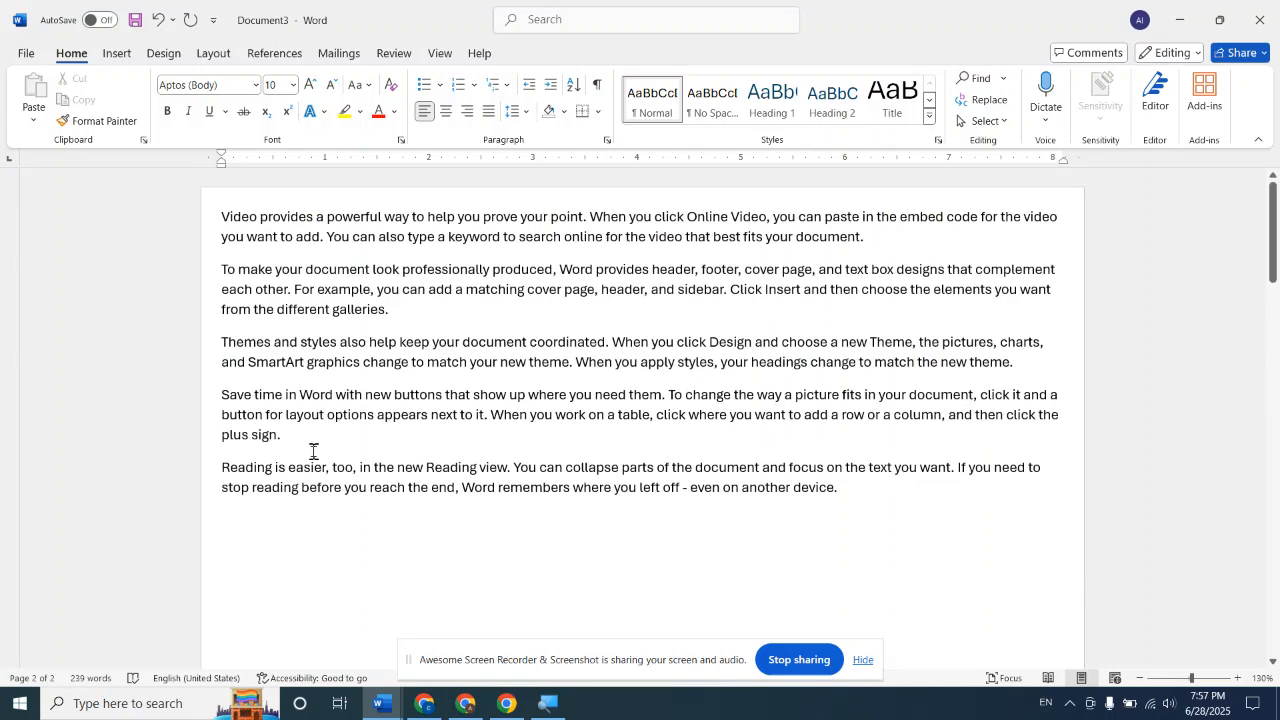
Highlight the last two sample paragraphs and inspect the blank second page
drag(222, 394, 894, 489)
scroll(800, 503, down, 5)
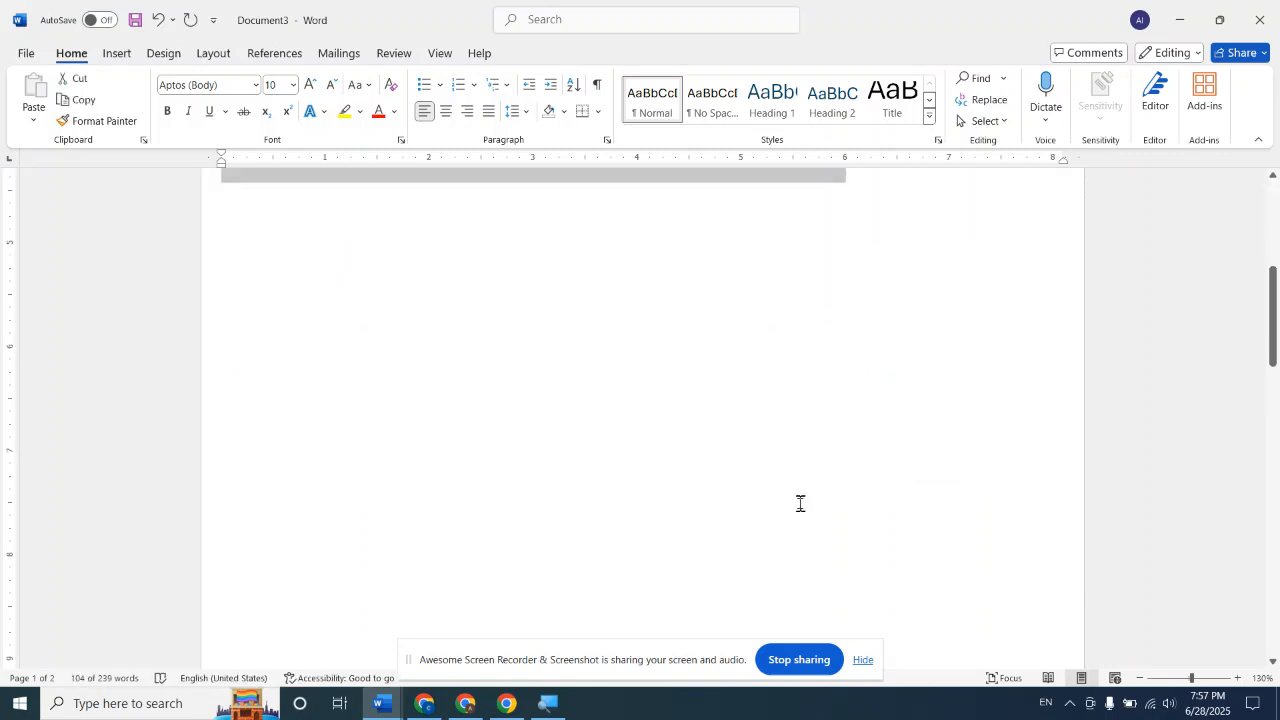
scroll(644, 508, down, 3)
scroll(644, 508, down, 3)
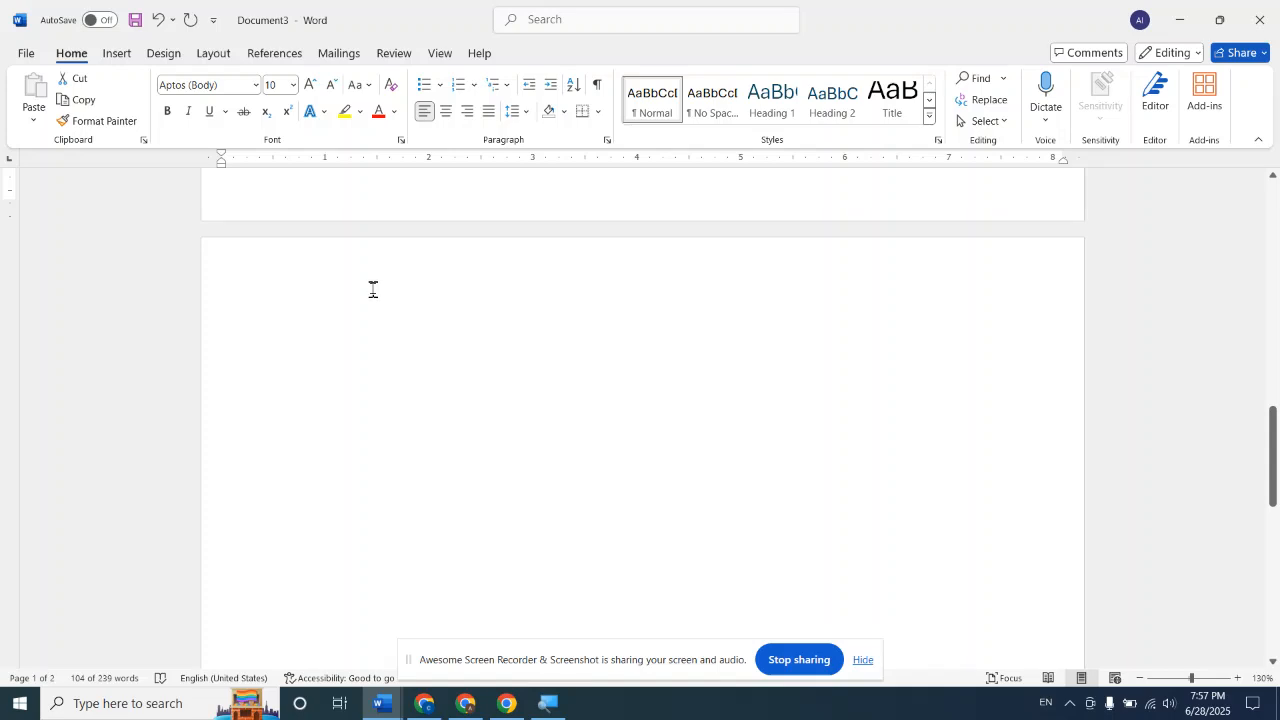
click(372, 288)
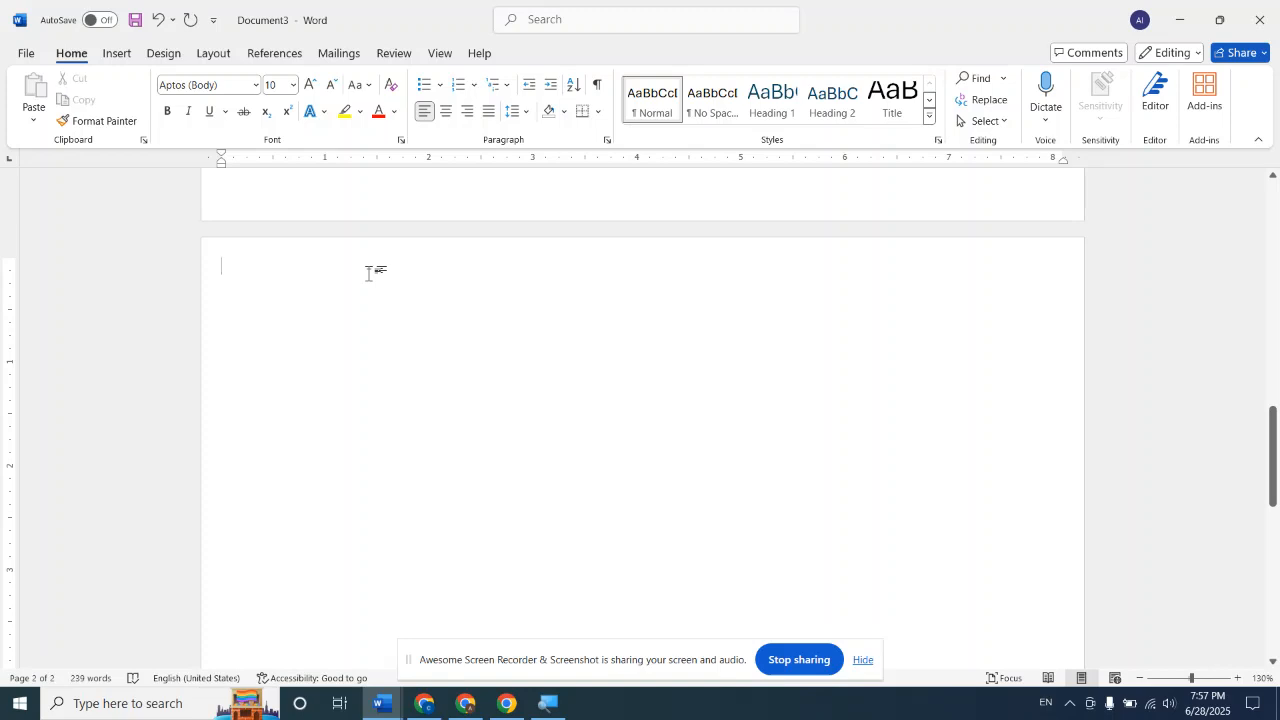
scroll(375, 274, up, 10)
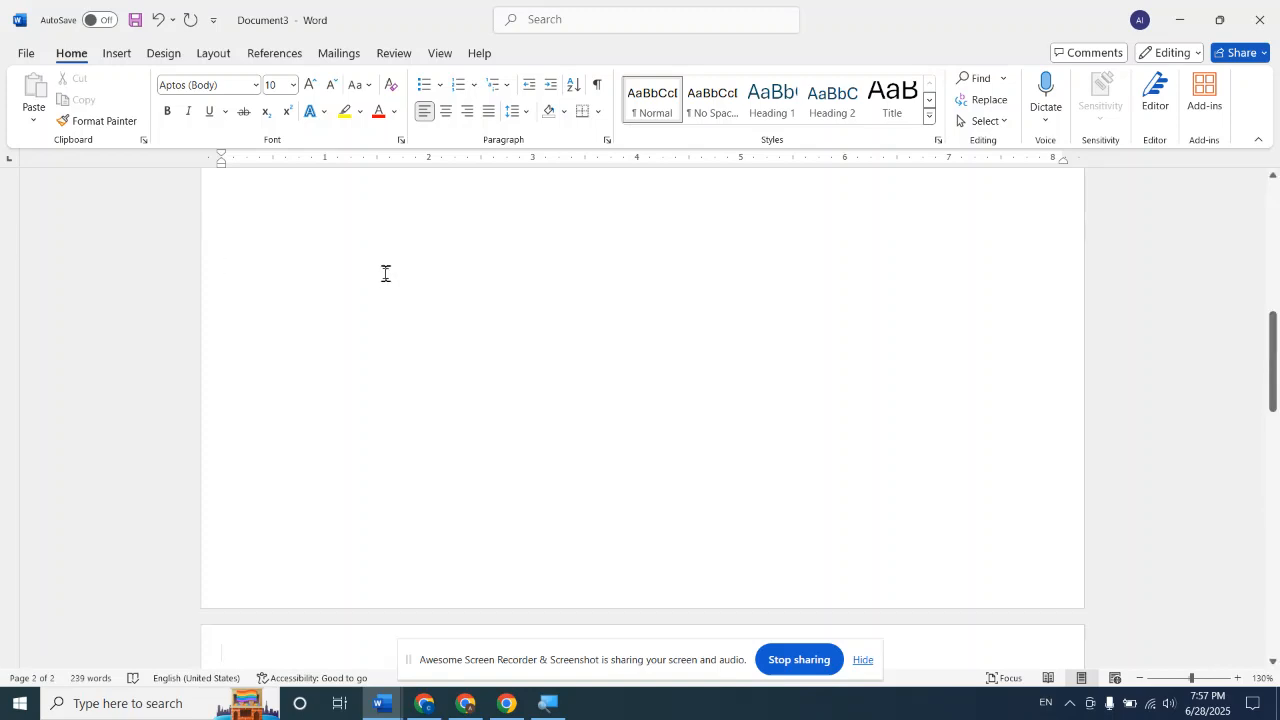
scroll(385, 276, up, 1)
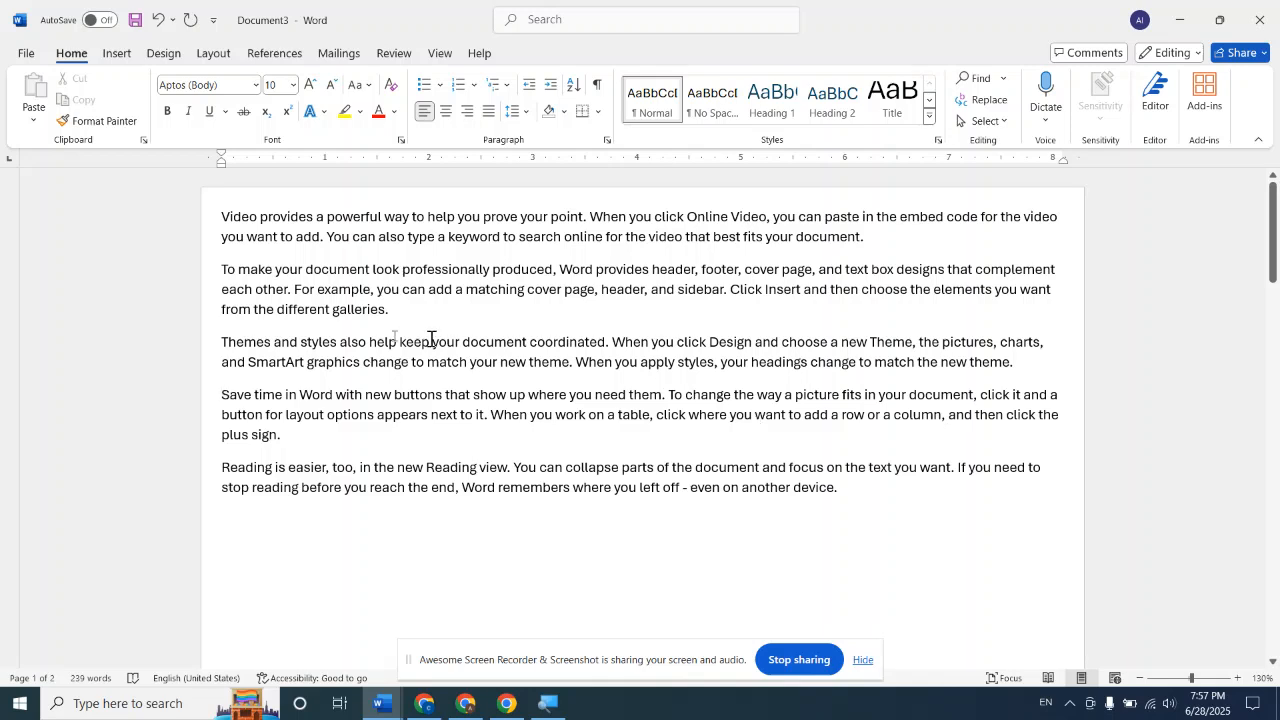
Insert a page break before the paragraph starting "Save time in Word"
click(221, 389)
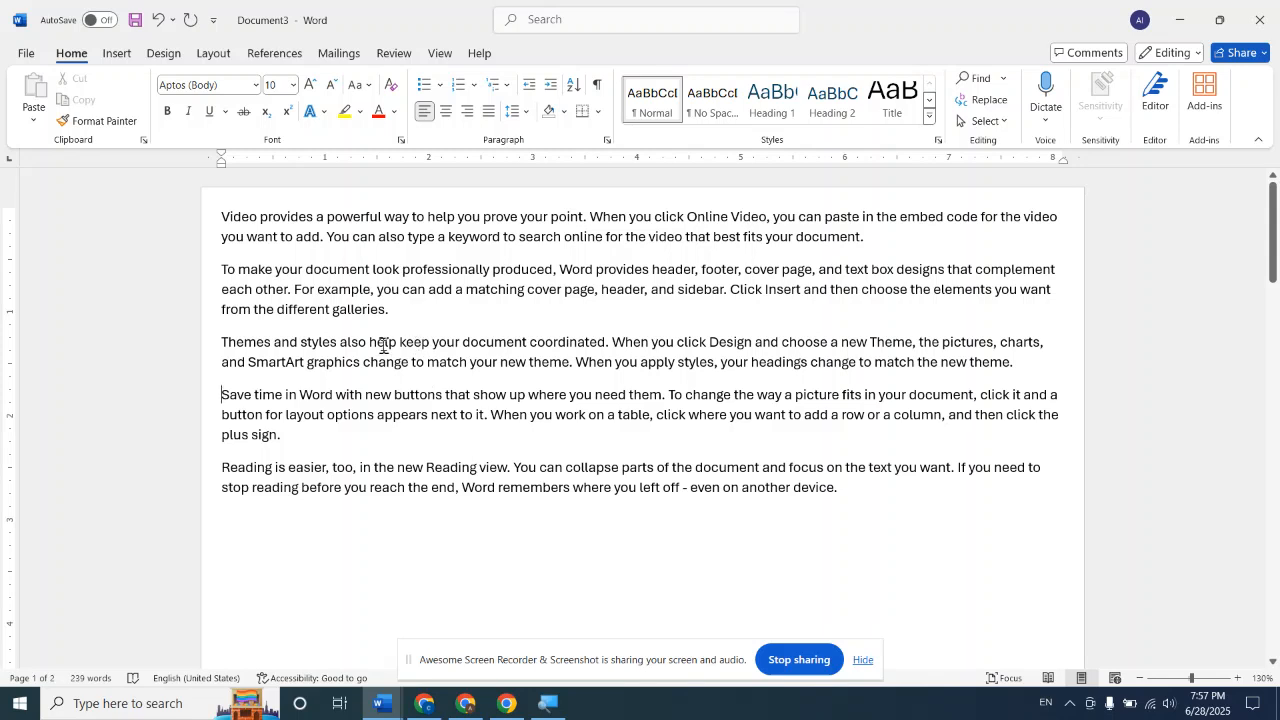
click(211, 53)
click(240, 79)
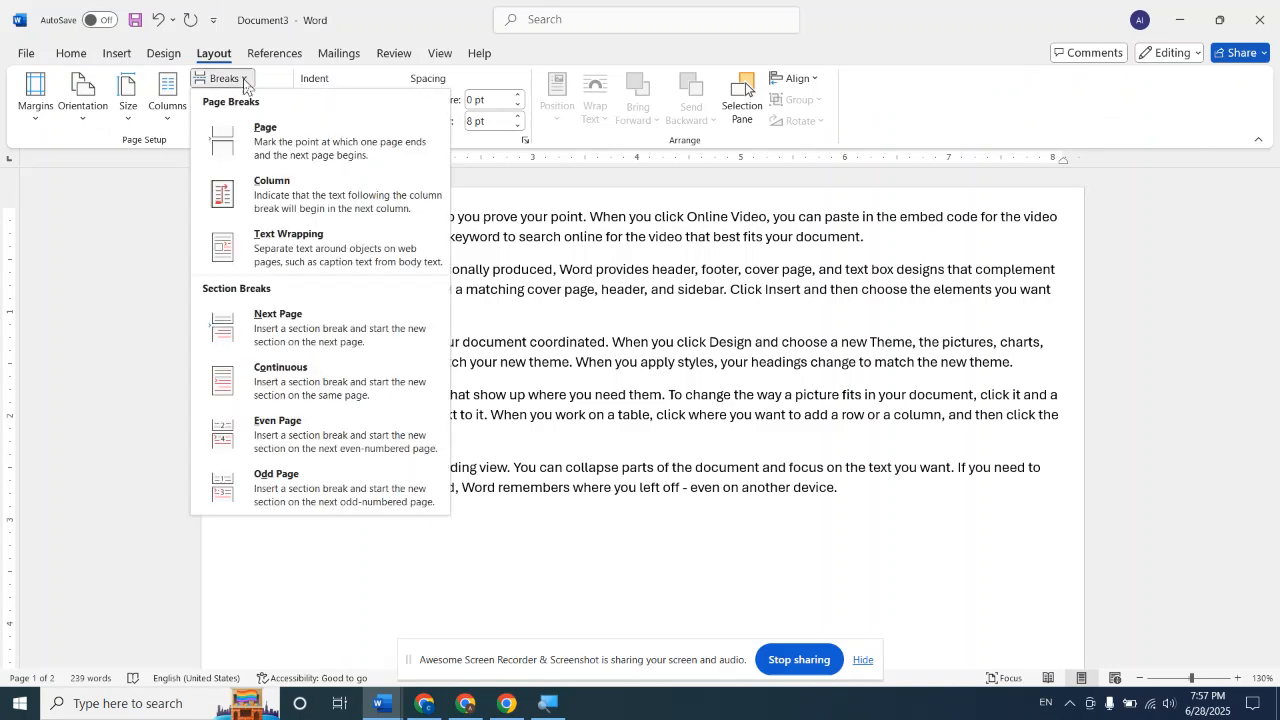
click(296, 136)
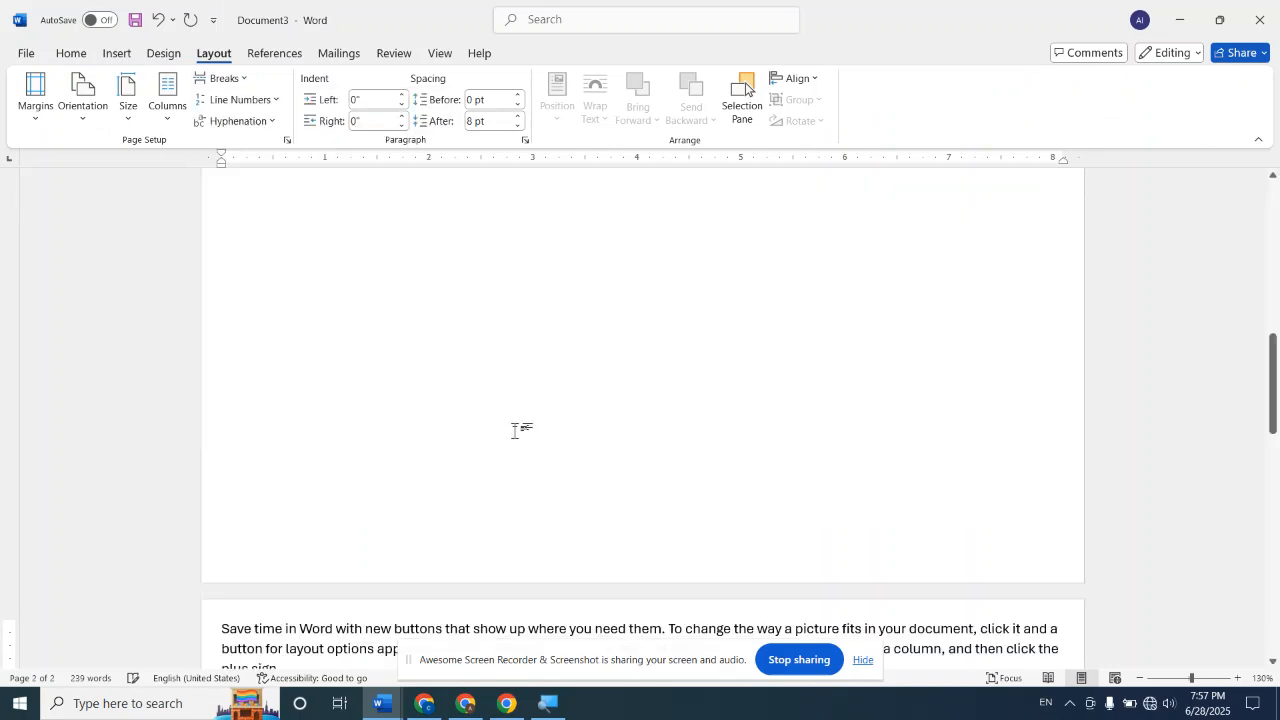
scroll(515, 430, down, 5)
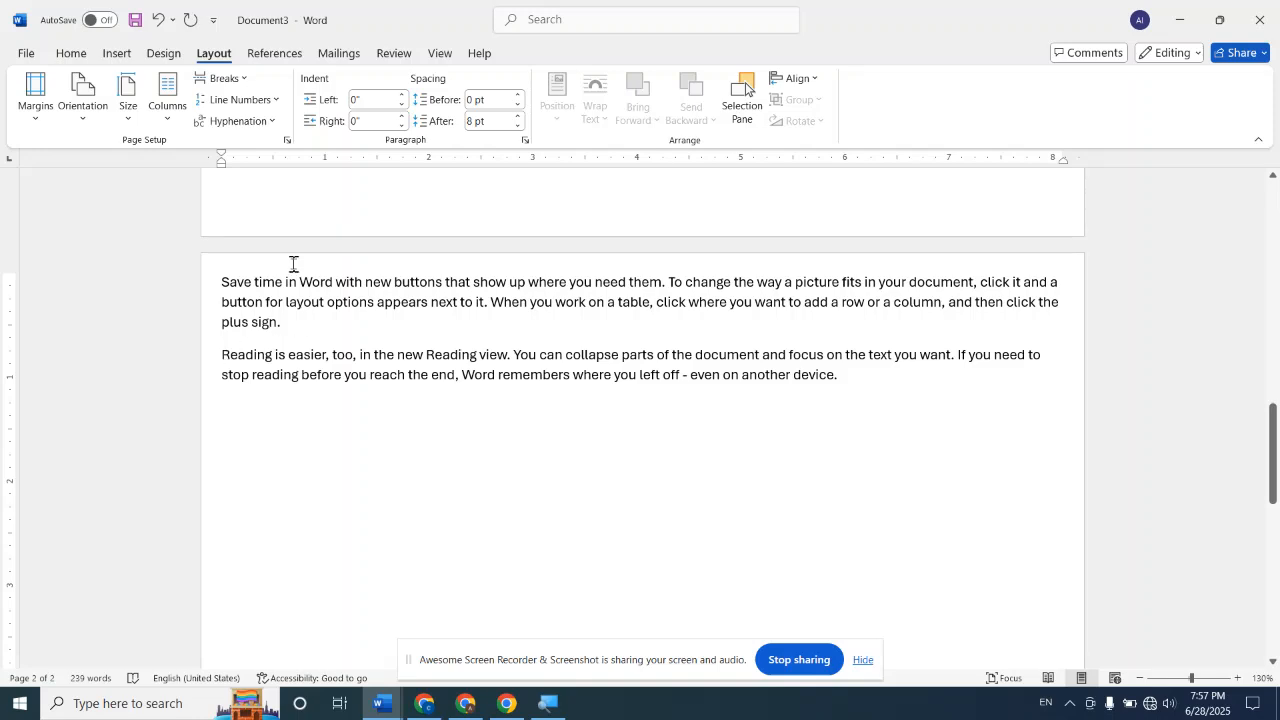
Insert a page break before the paragraph starting "Reading is easier" and view all the document's pages side by side
click(240, 80)
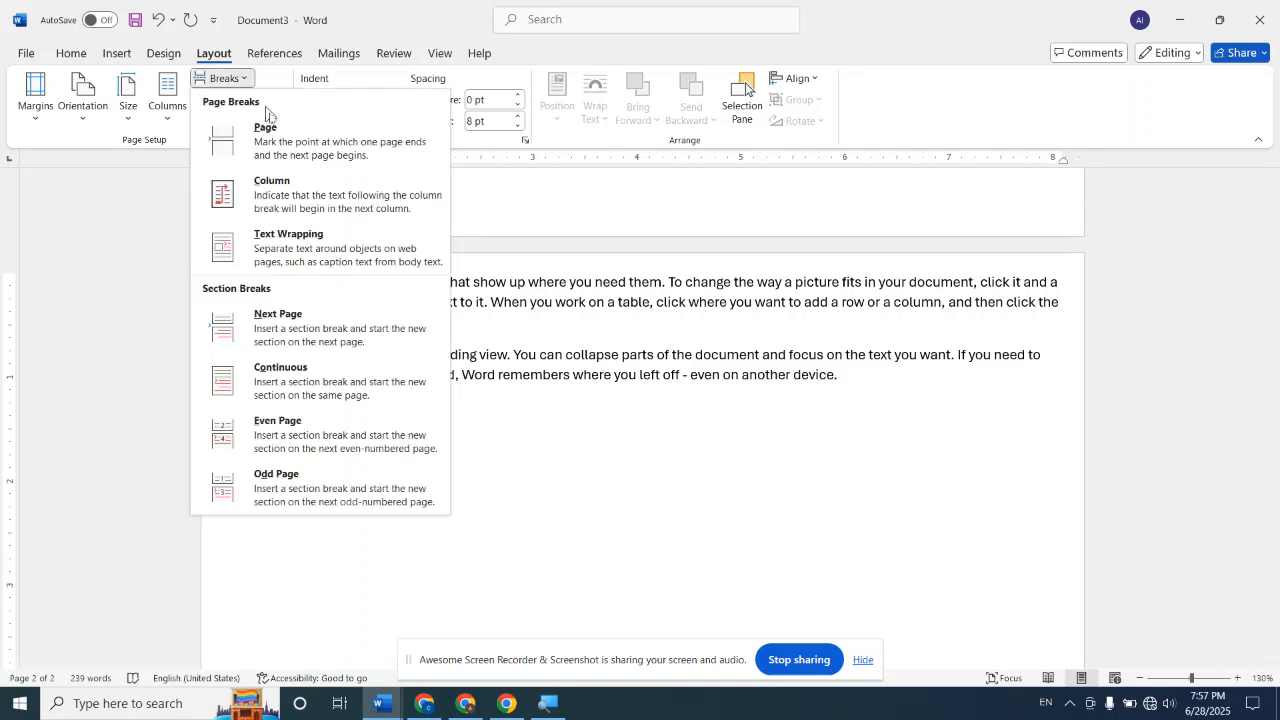
click(278, 127)
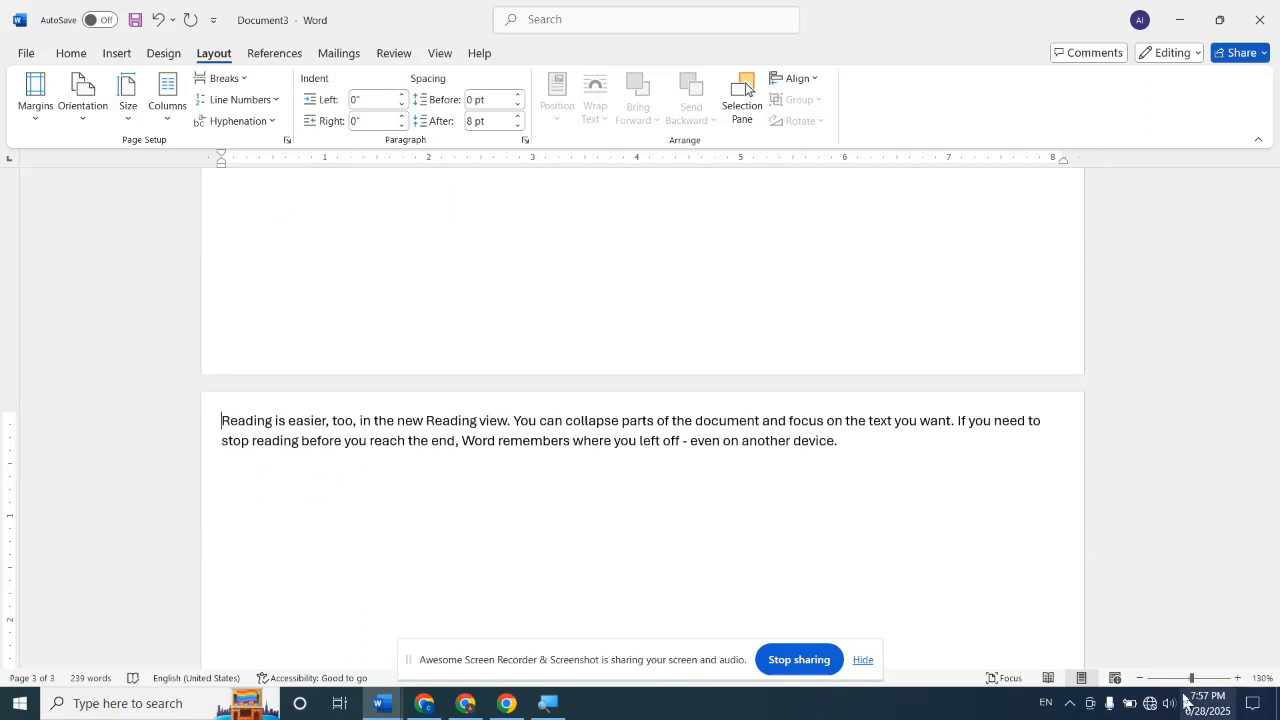
drag(1190, 679, 1172, 683)
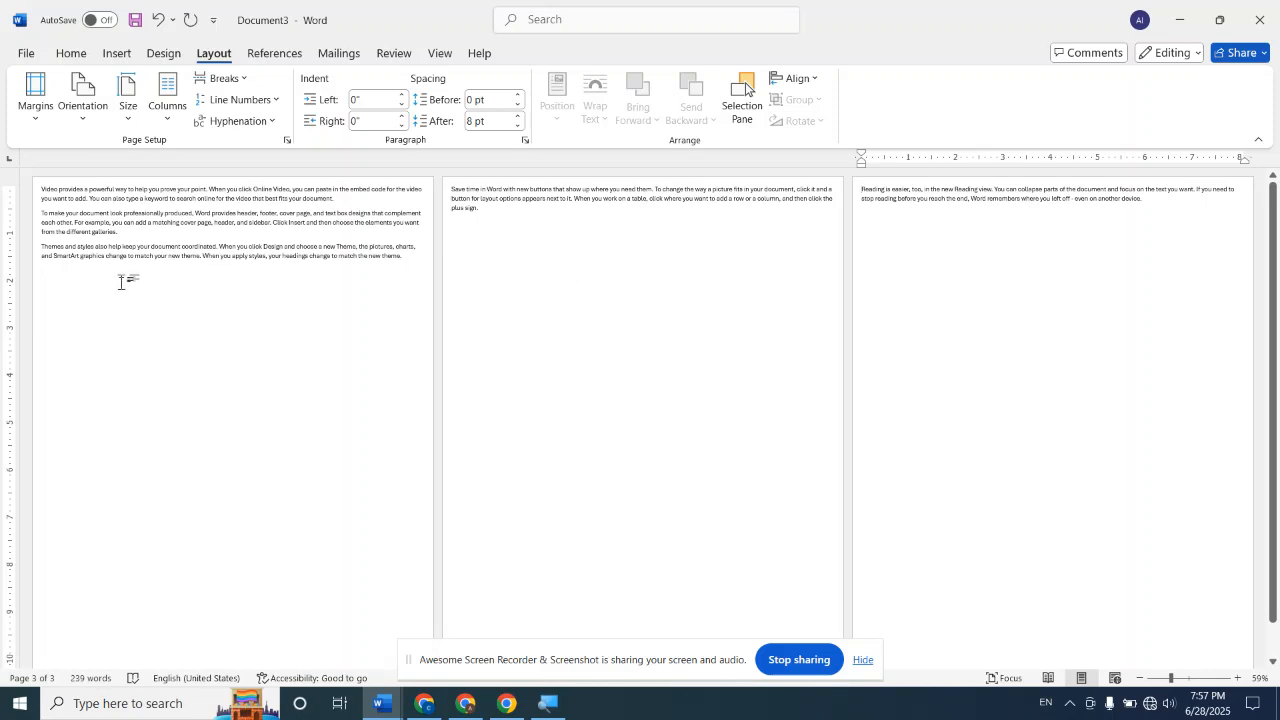
Undo both page breaks and delete the blank paragraphs that extend the document onto a second page
key(ctrl+z)
key(ctrl+z)
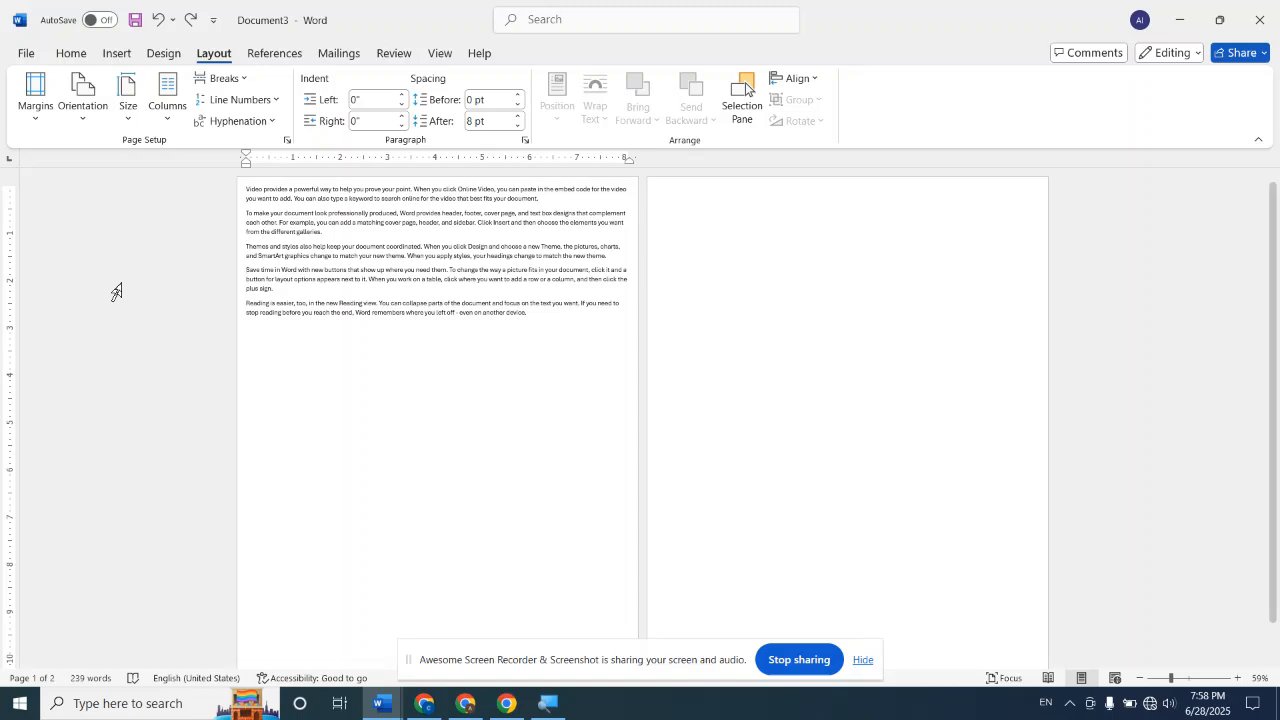
key(ctrl+End)
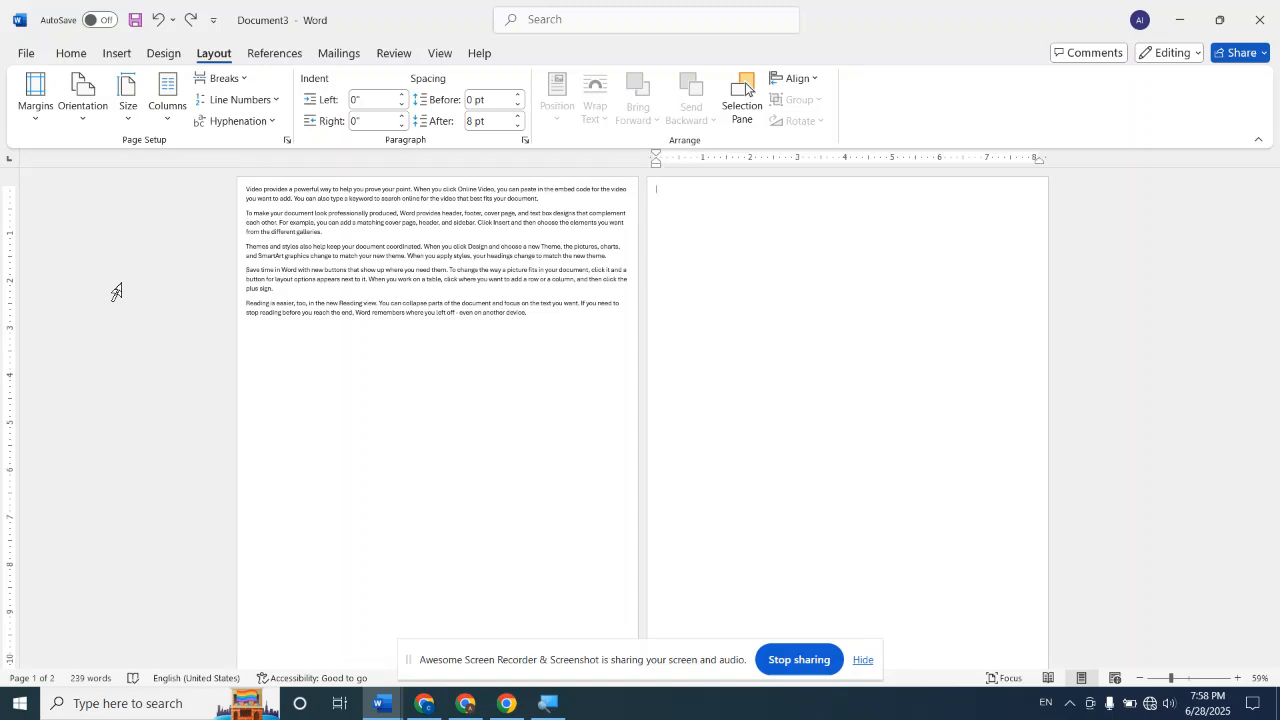
key(BackSpace)
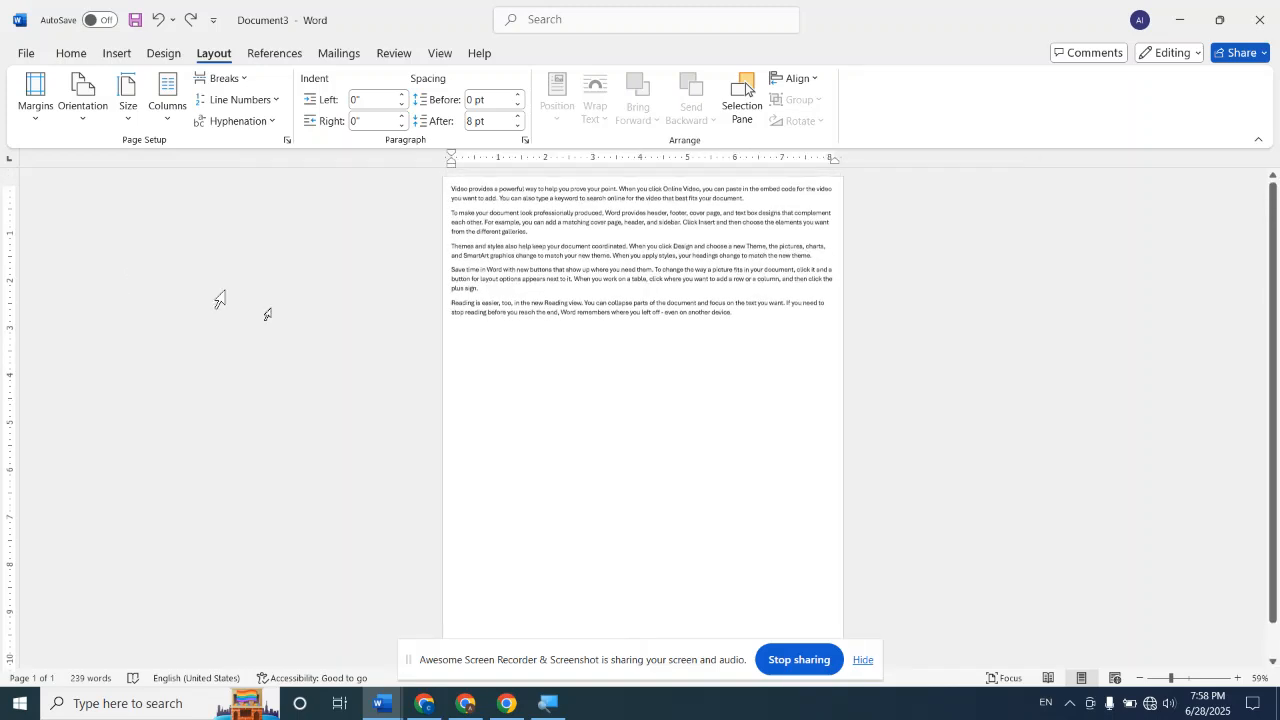
Enlarge the page view to 150% and look over the available page and section break types
click(1190, 684)
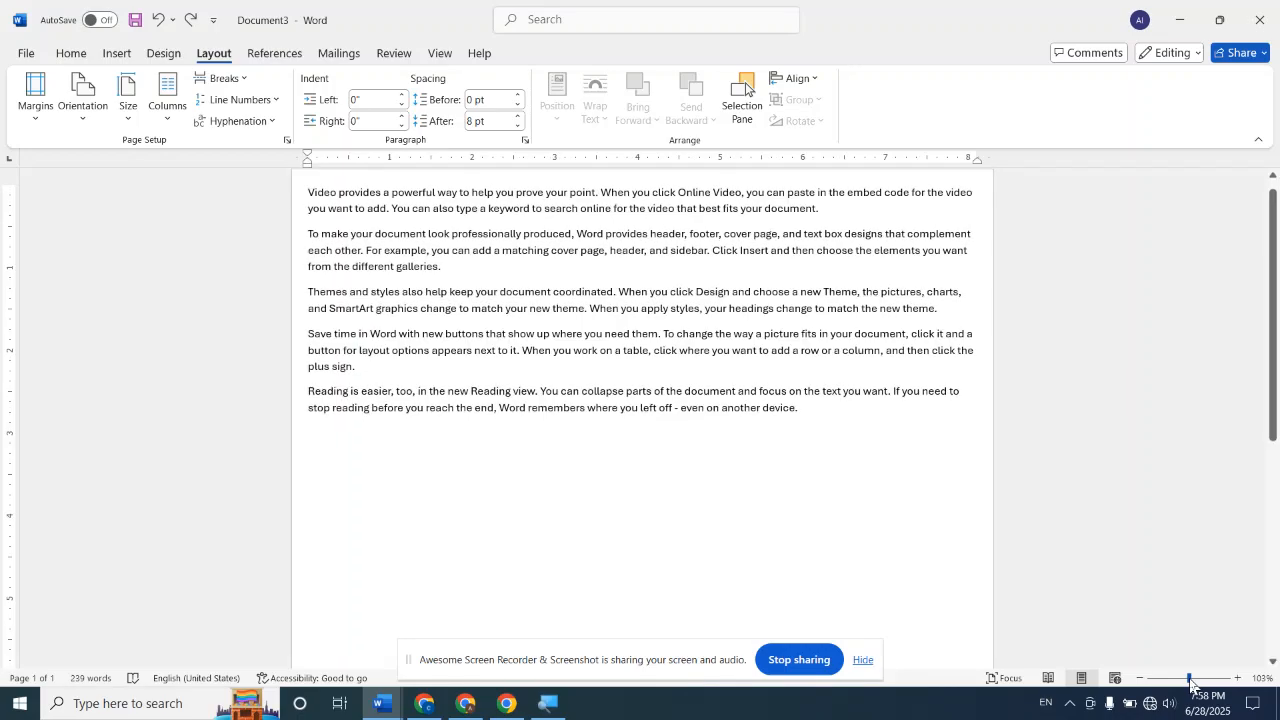
click(1202, 679)
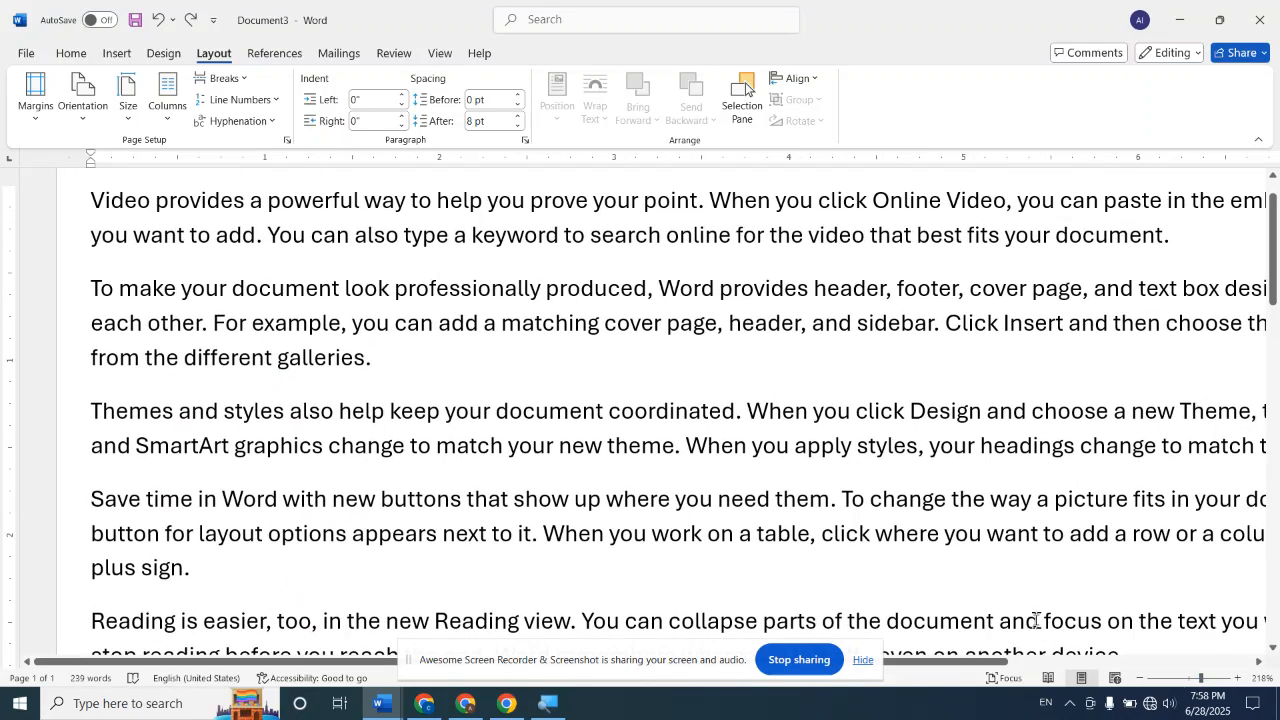
click(1139, 679)
click(1139, 679)
click(1139, 679)
click(1139, 679)
click(1139, 679)
click(1139, 679)
click(1139, 679)
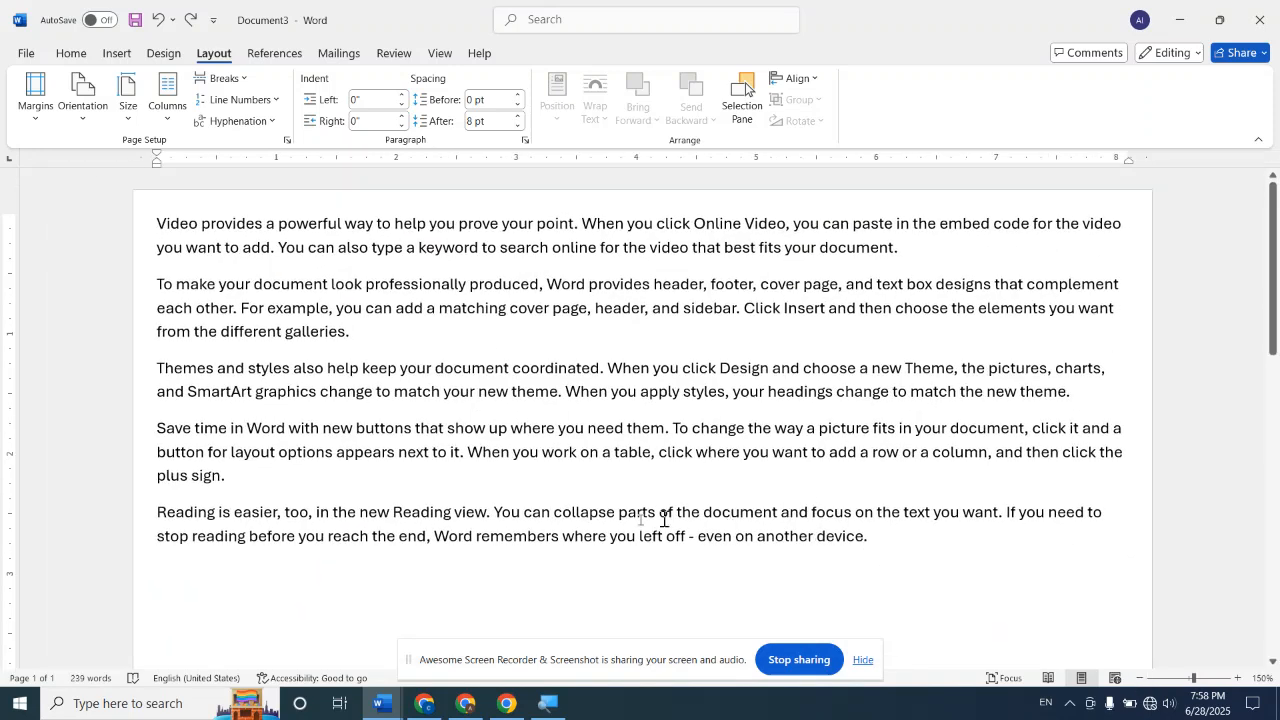
click(240, 80)
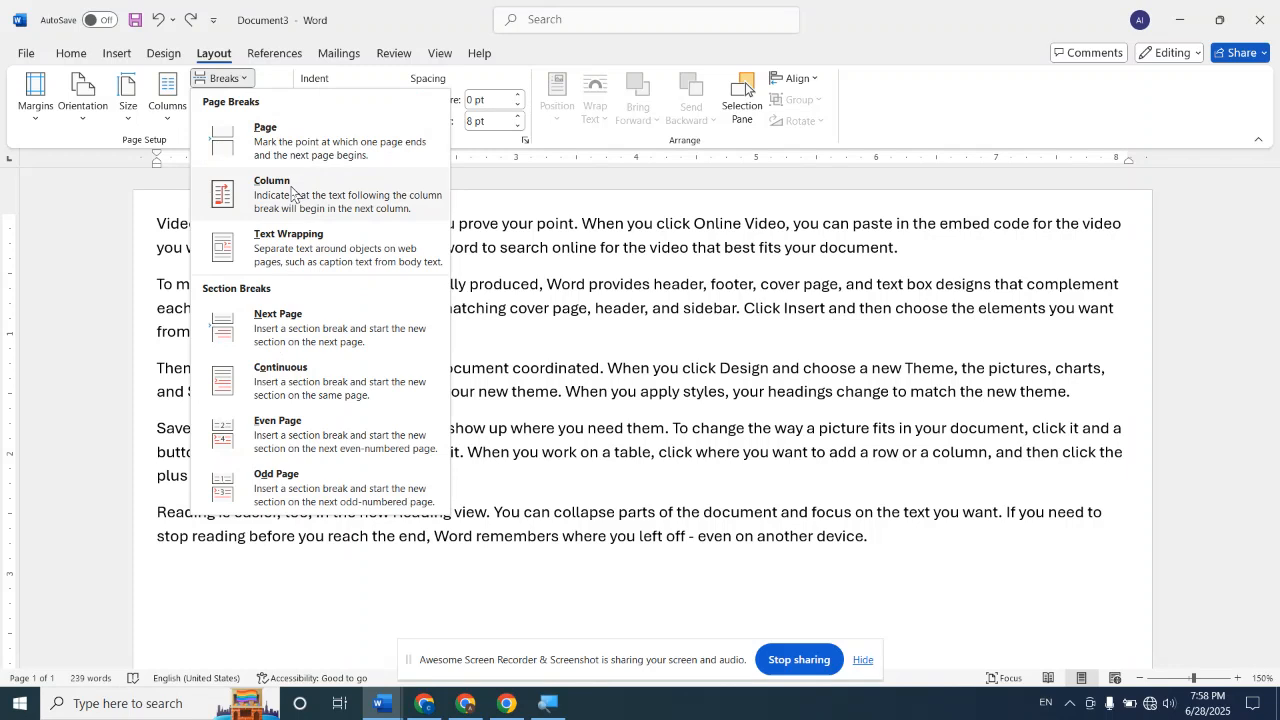
click(372, 593)
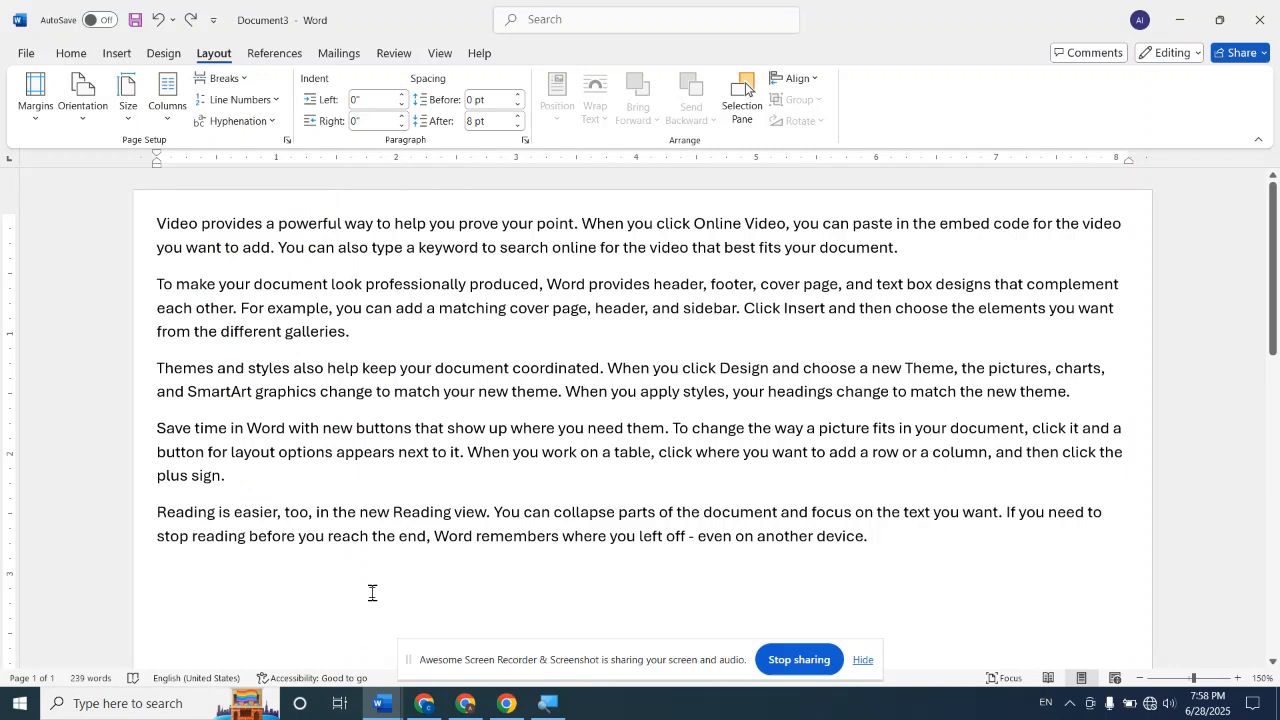
Create a new blank document laid out in three columns and enter "BS CIT" in the first column
key(ctrl+n)
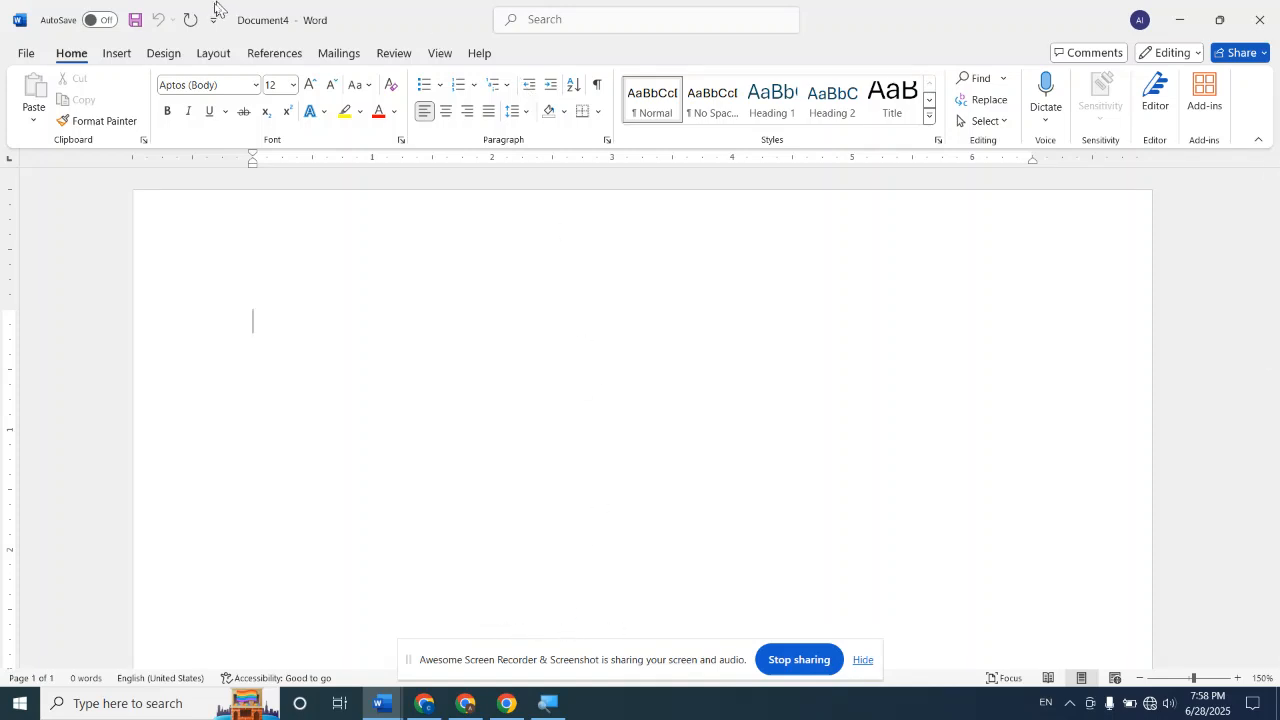
click(229, 56)
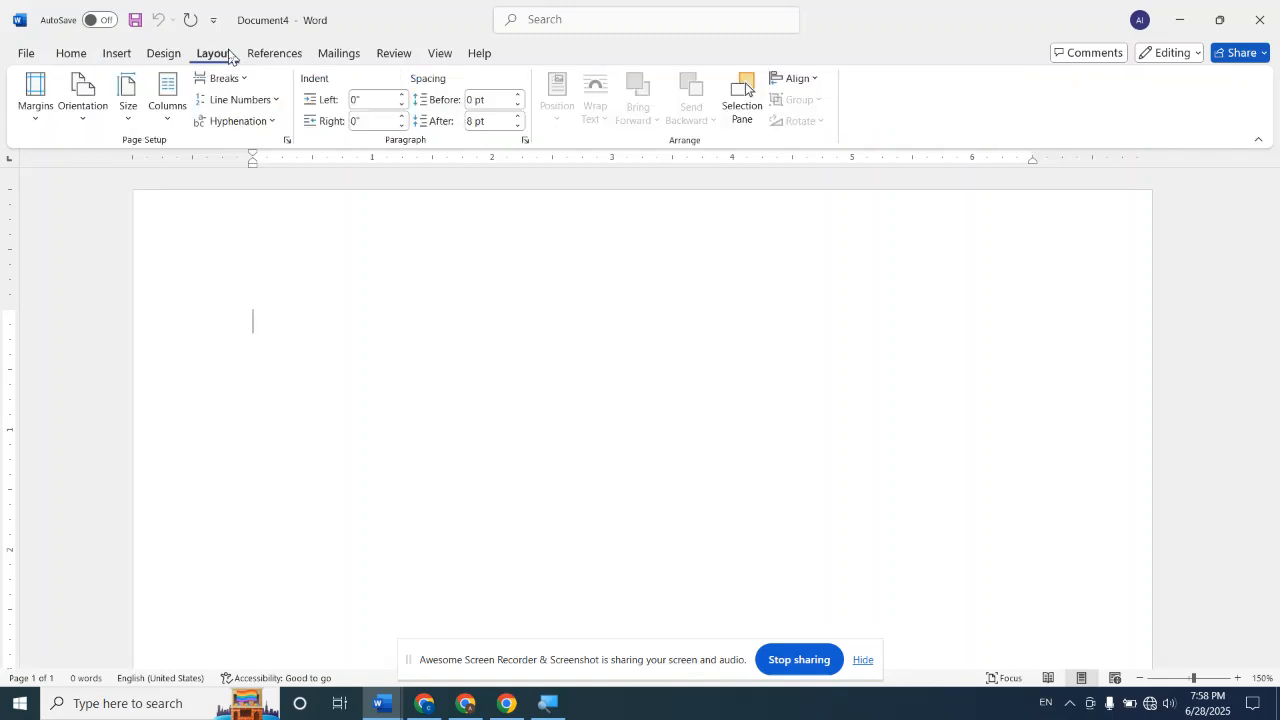
click(167, 113)
click(207, 243)
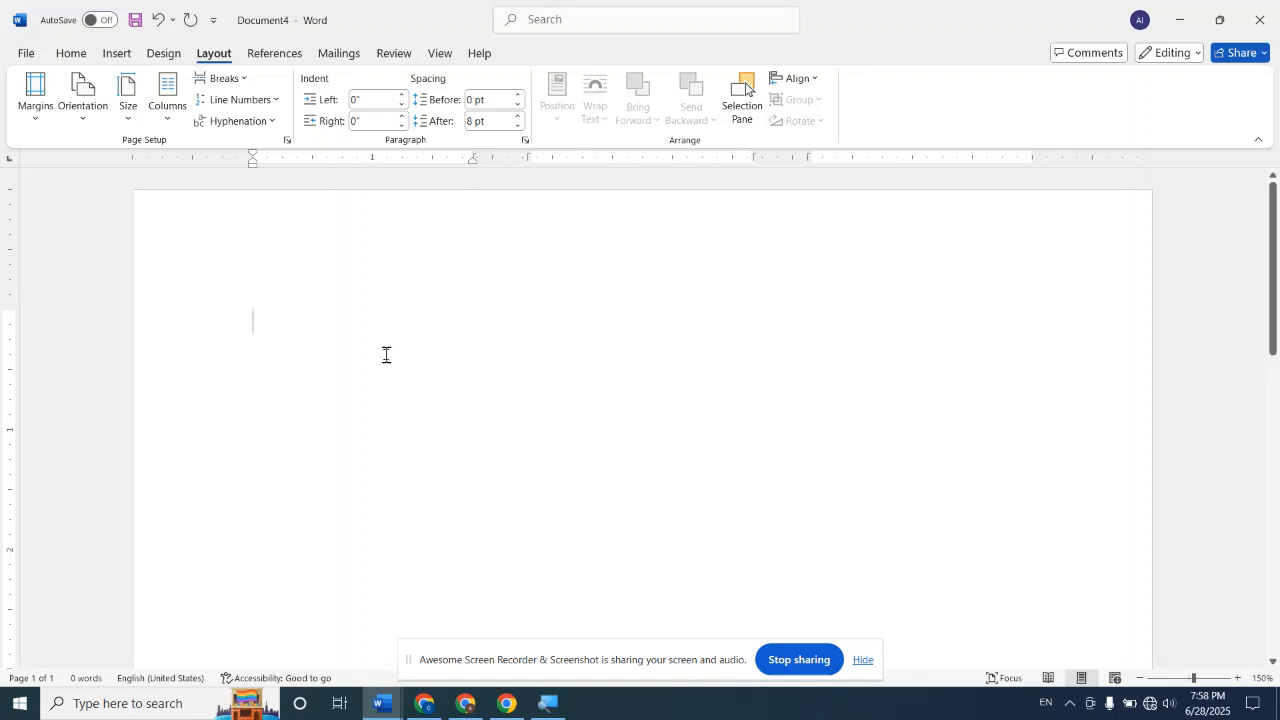
text(B)
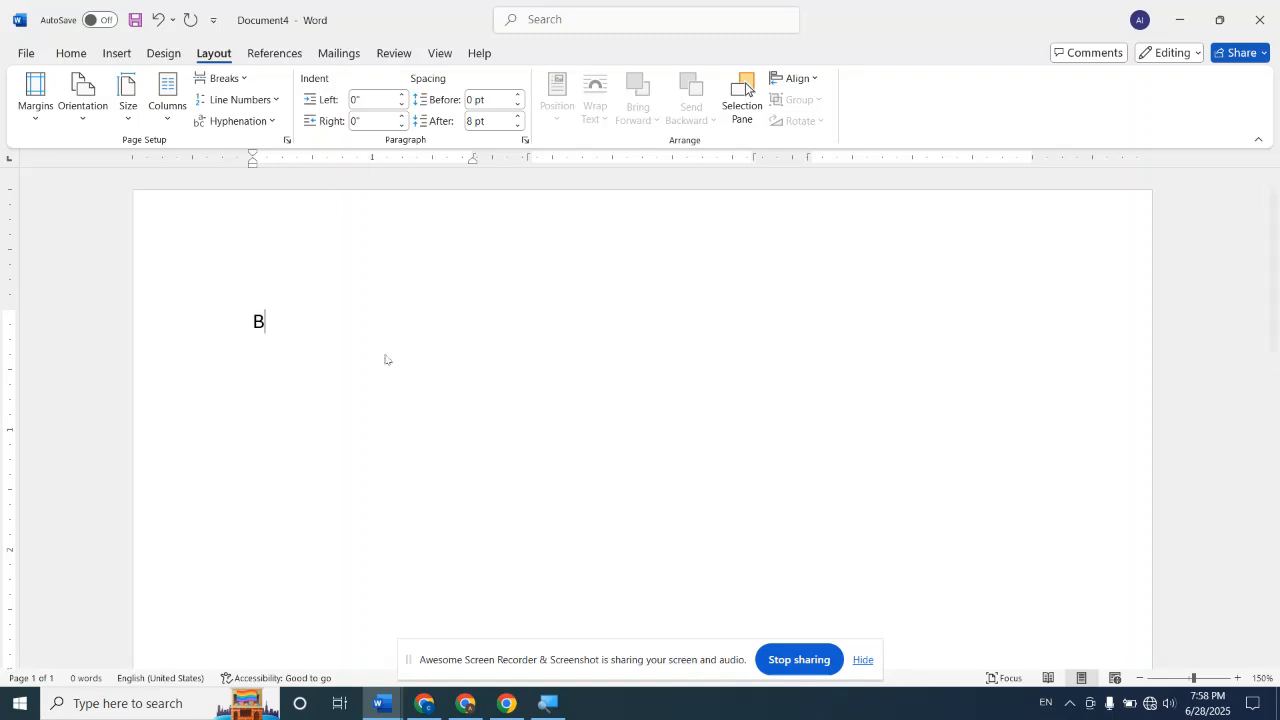
text(S CIT)
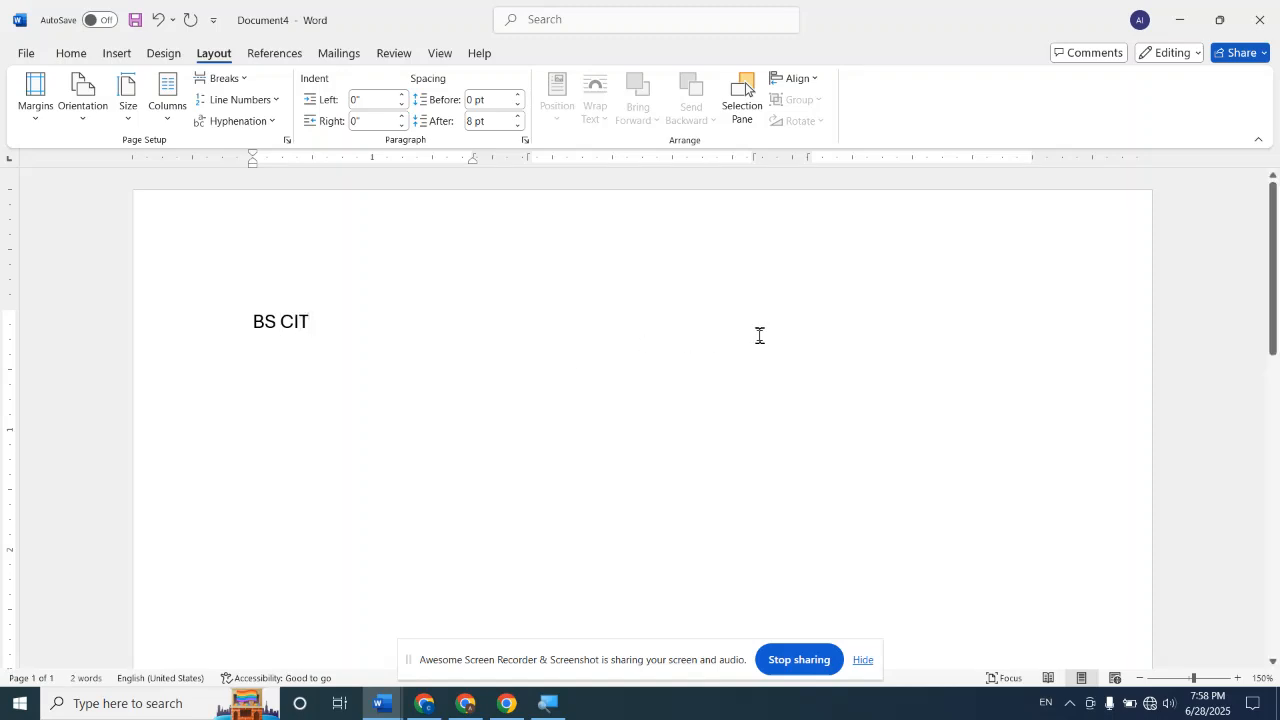
Try to place the insertion point in the empty second and third columns beside "BS CIT"
triple_click(566, 314)
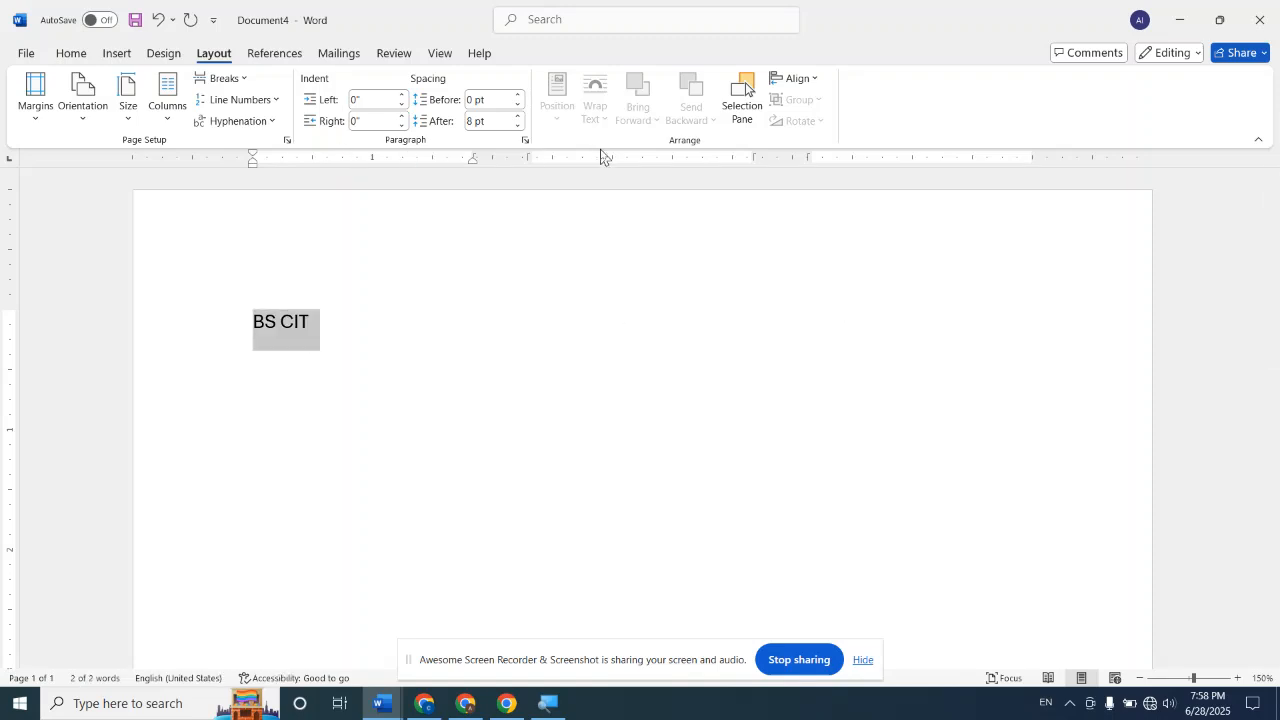
triple_click(882, 325)
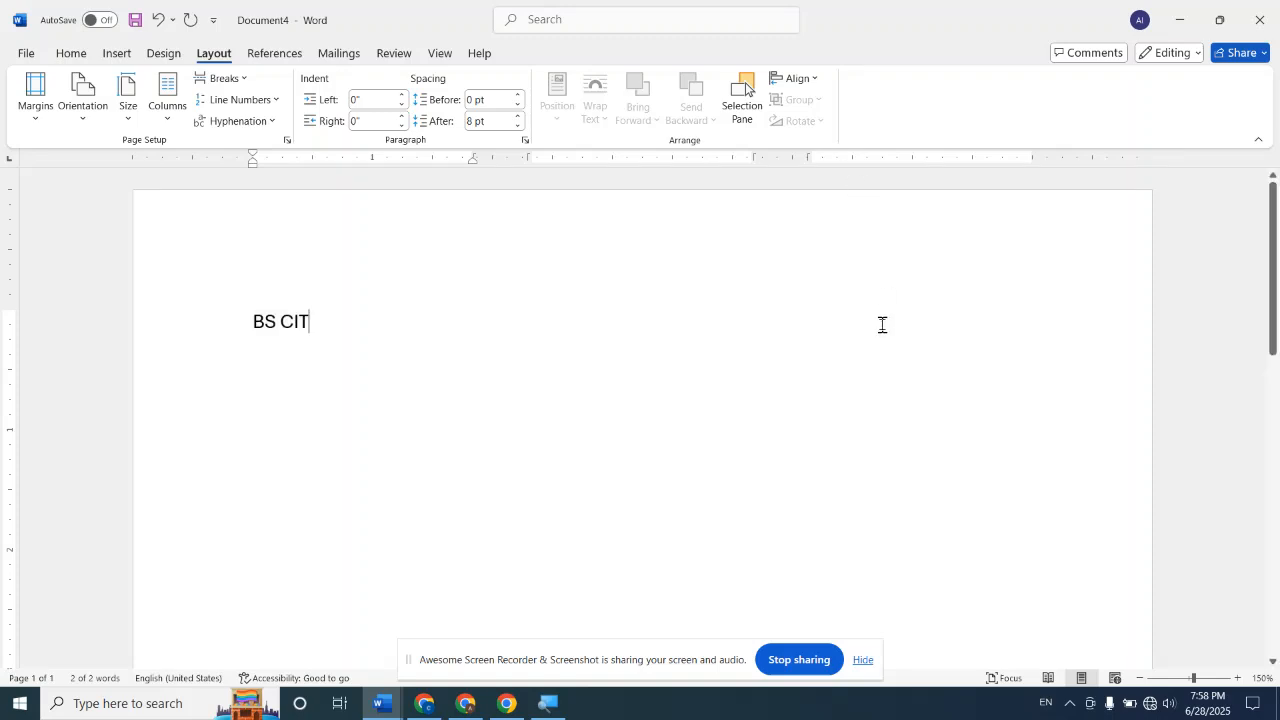
click(883, 324)
double_click(883, 324)
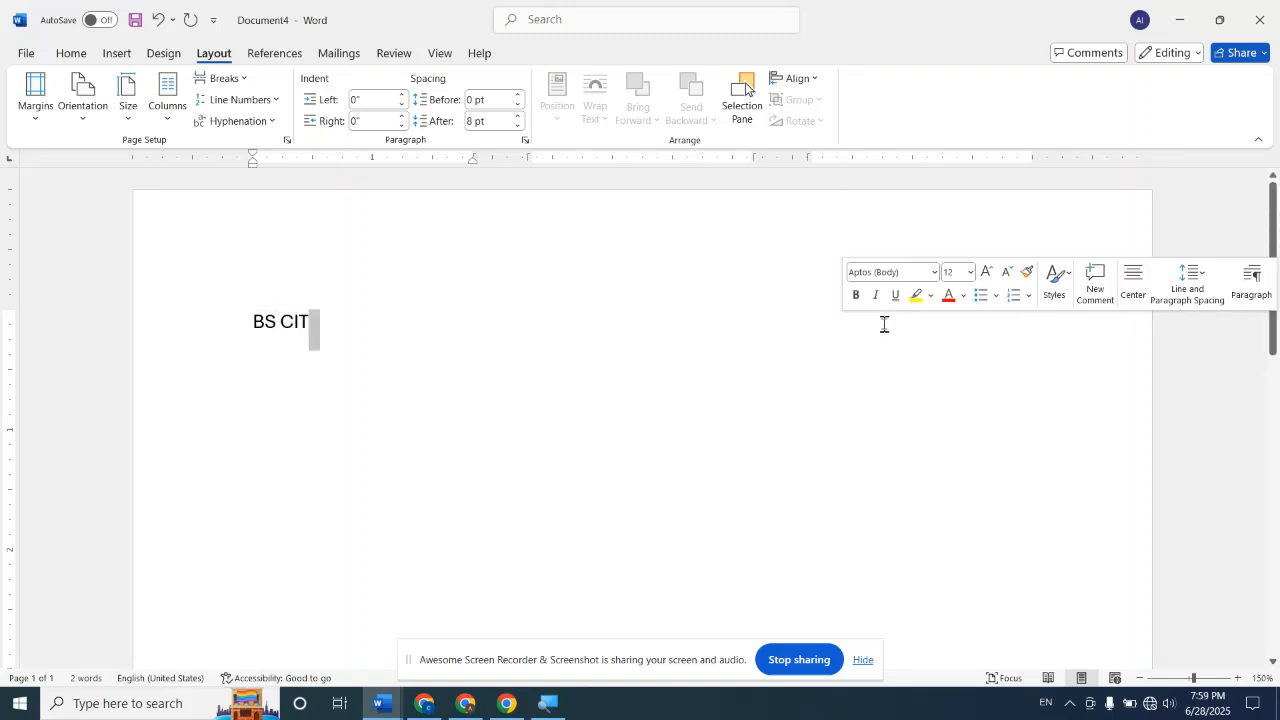
click(329, 312)
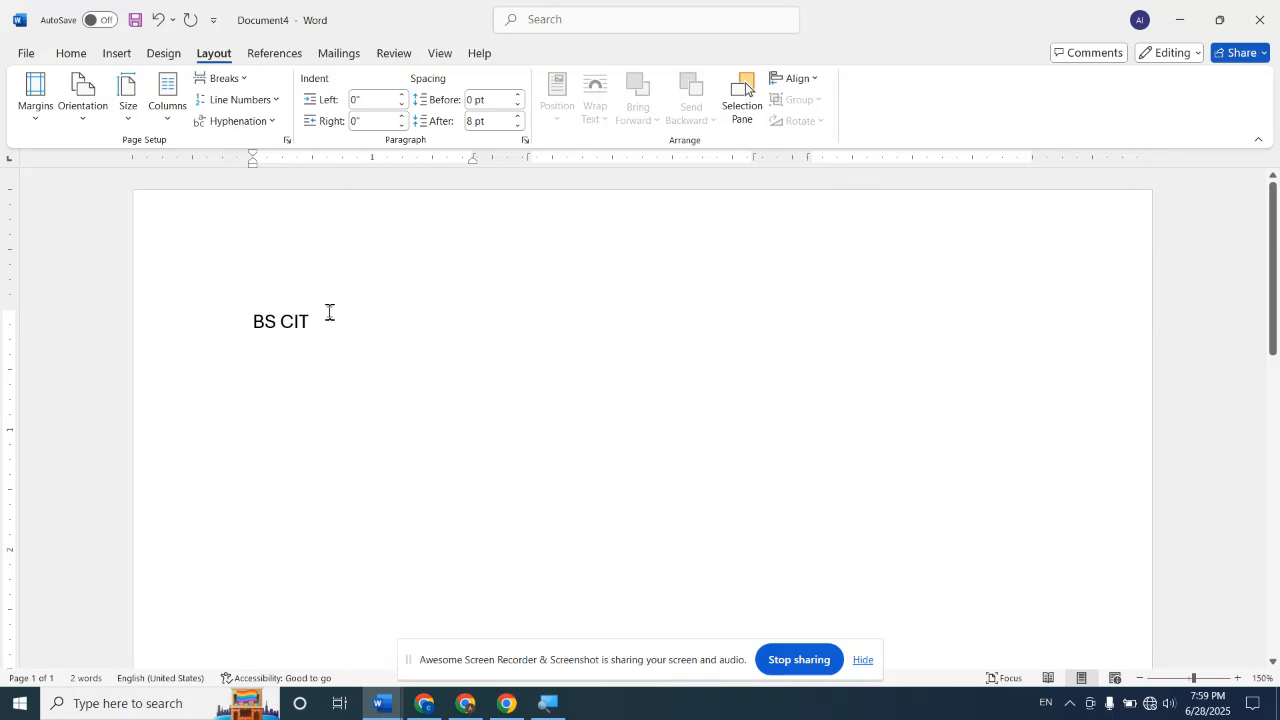
Fill the first column below "BS CIT" with single-letter "F" lines until the text flows into the second column
key(Return)
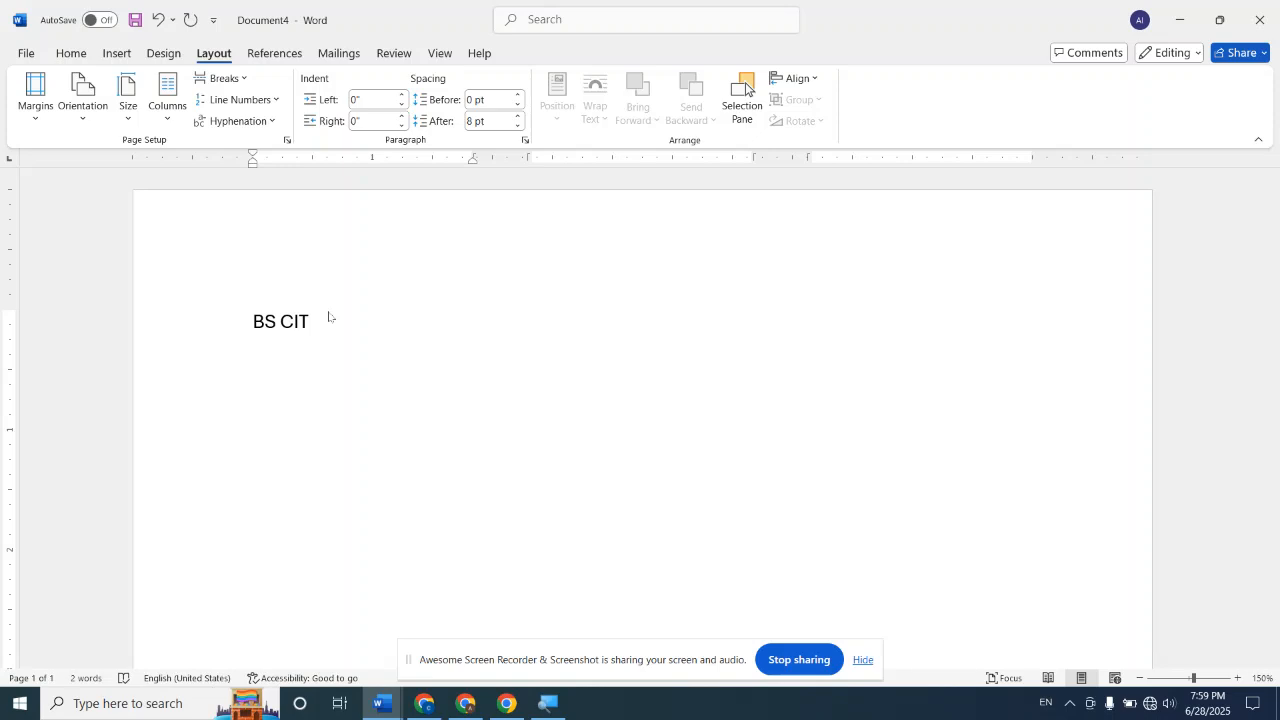
text(F F F F F F F F)
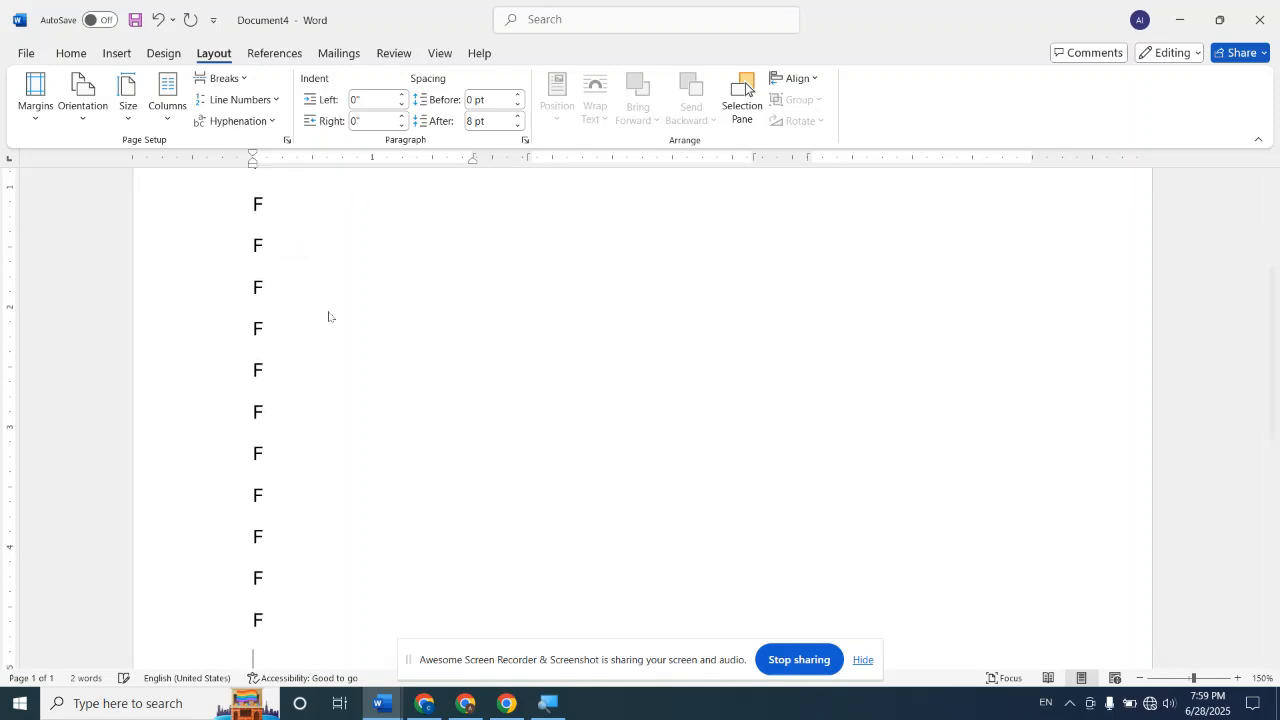
text( F F F F)
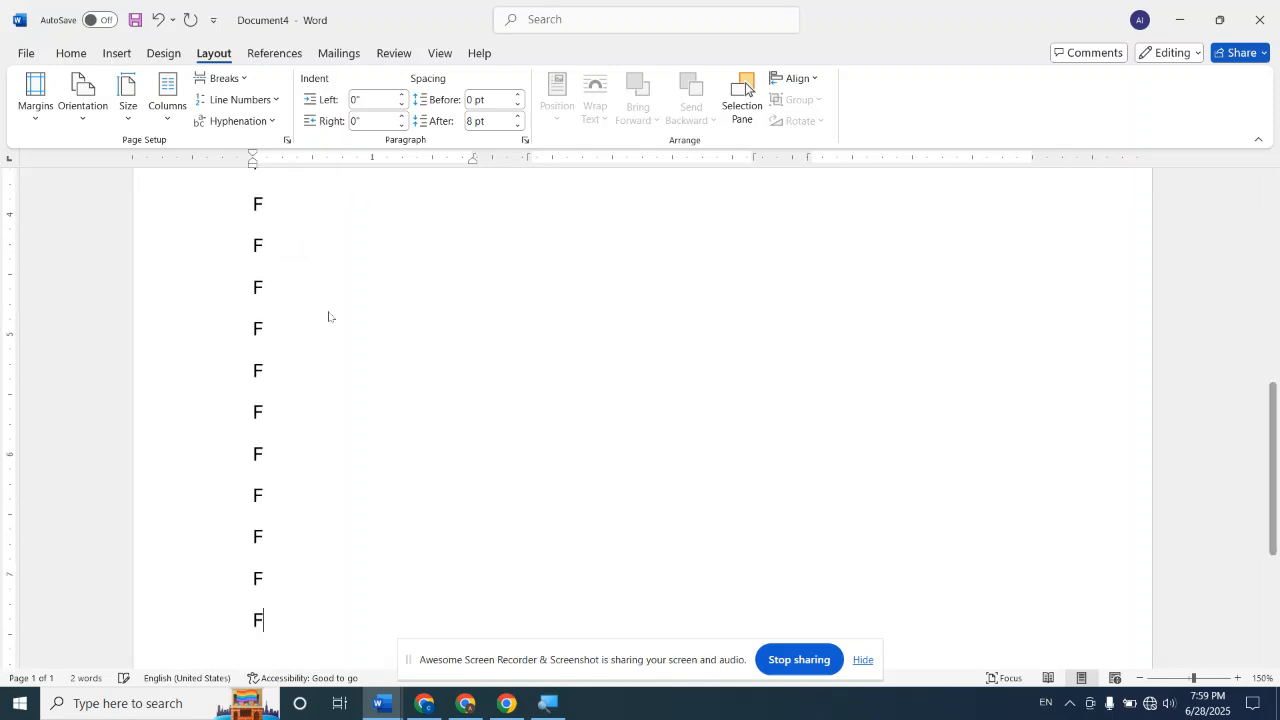
text( F F F F F F F F F F F)
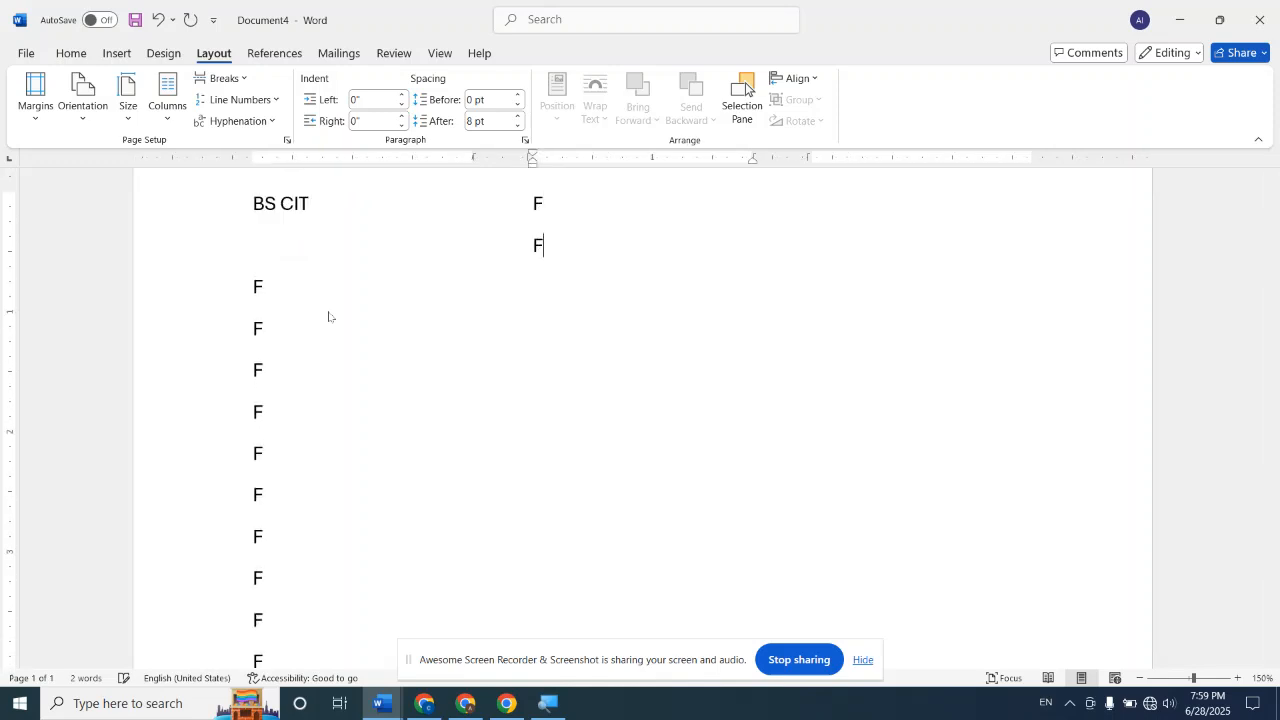
scroll(328, 316, up, 2)
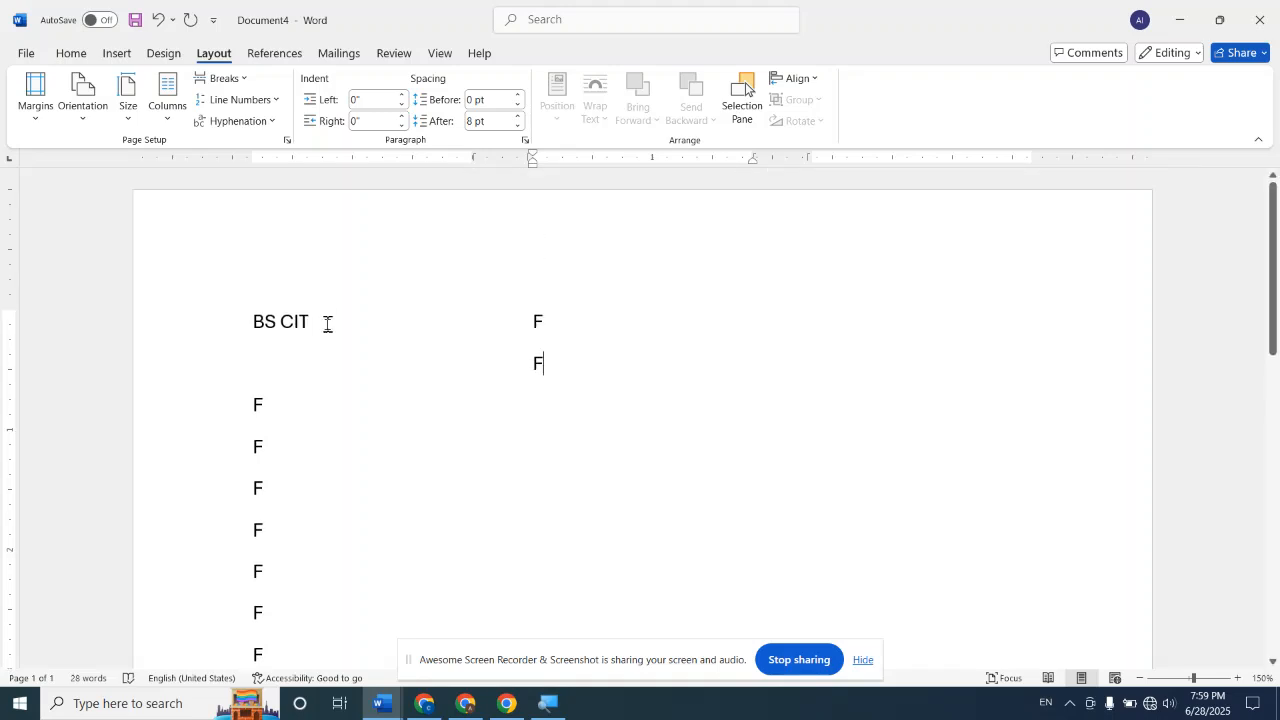
scroll(327, 381, down, 5)
scroll(323, 409, up, 5)
Delete the "F" lines from the second column and from the end of the first column
key(BackSpace)
key(BackSpace)
key(BackSpace)
key(ctrl+End)
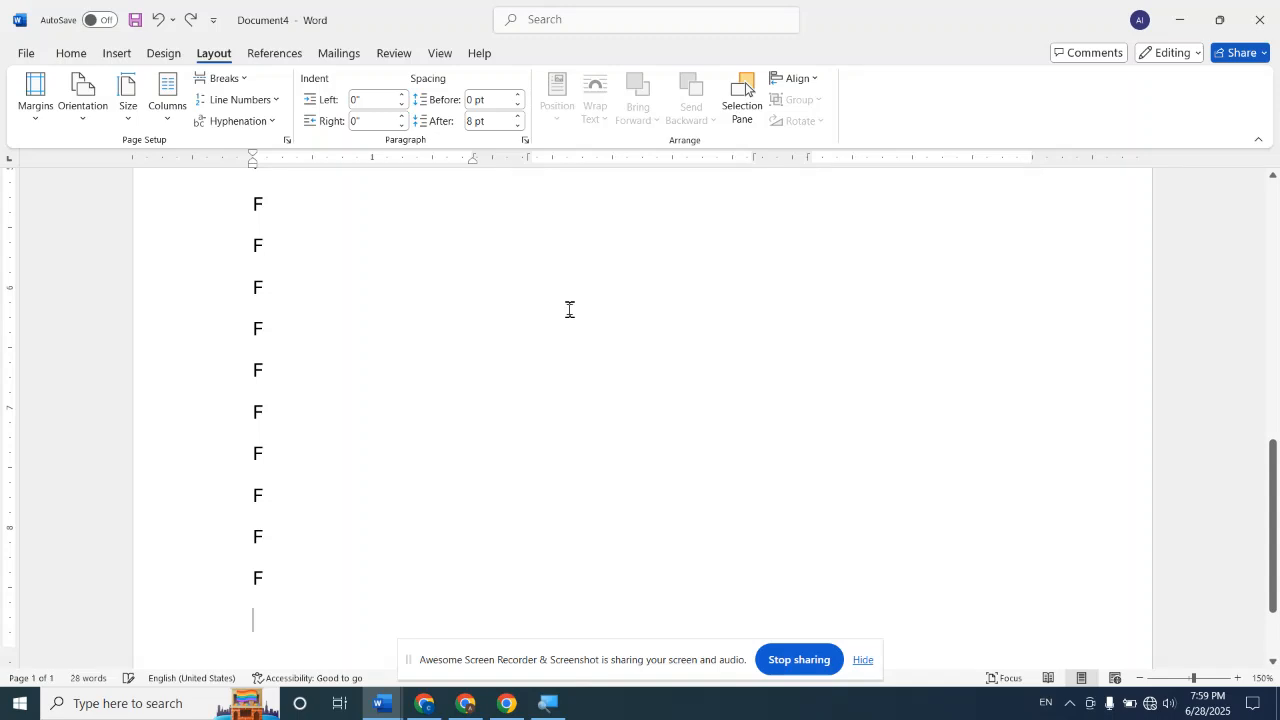
key(BackSpace)
key(BackSpace)
key(BackSpace)
key(BackSpace)
key(BackSpace)
key(BackSpace)
key(BackSpace)
key(BackSpace)
key(BackSpace)
key(BackSpace)
key(BackSpace)
key(BackSpace)
key(BackSpace)
key(BackSpace)
key(BackSpace)
key(BackSpace)
key(BackSpace)
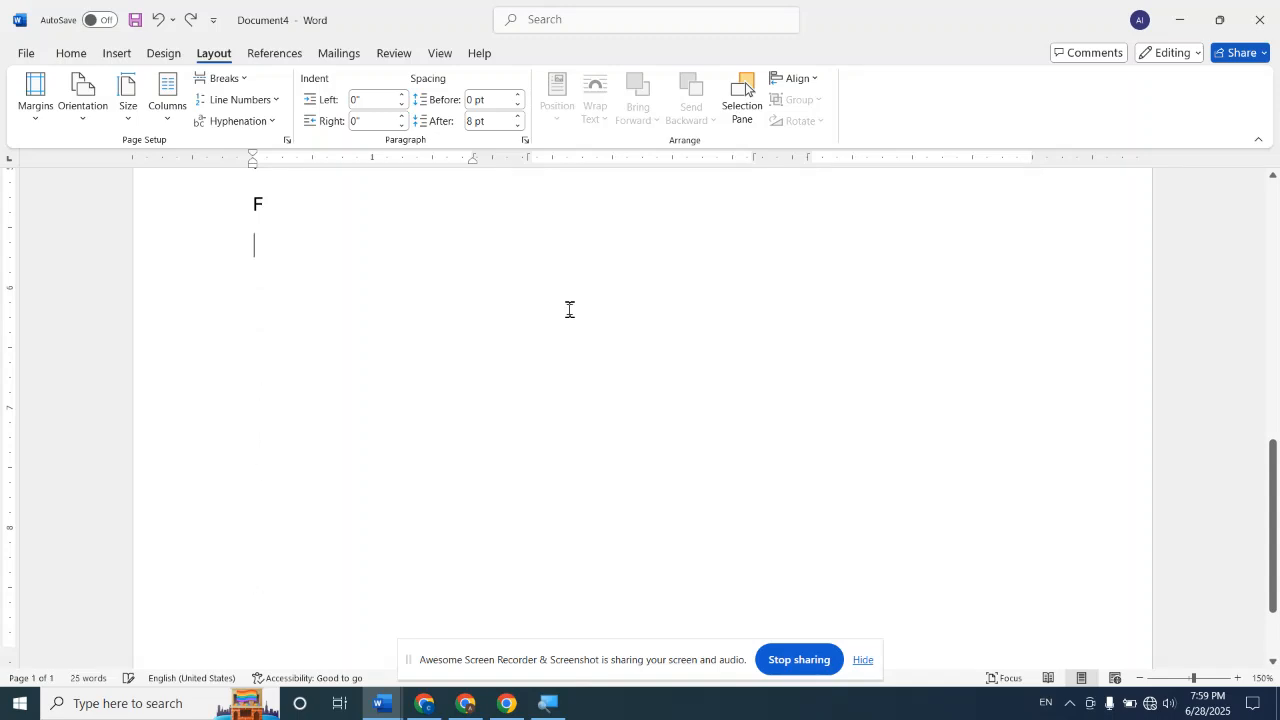
Replace the last filler line in the first column with "BS CIT"
text(FZZ)
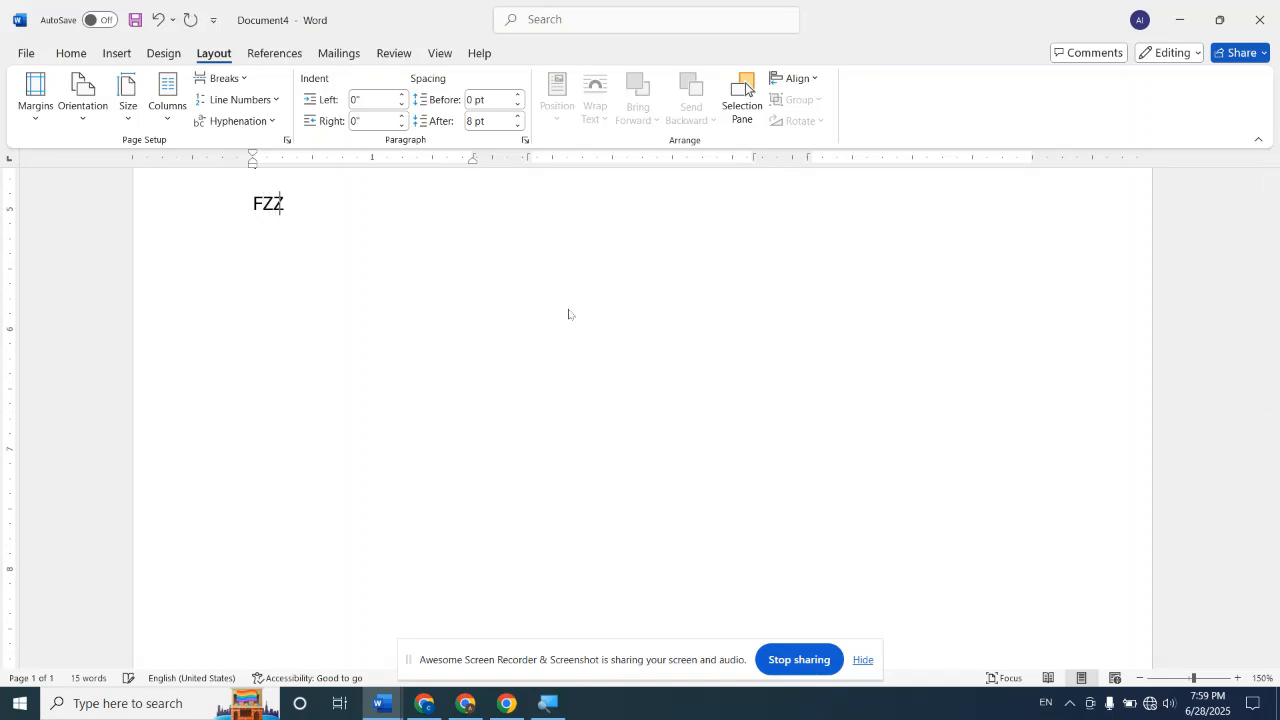
text(ZZ)
key(BackSpace)
key(BackSpace)
key(BackSpace)
key(BackSpace)
key(BackSpace)
text(BS CIT)
scroll(586, 300, up, 2)
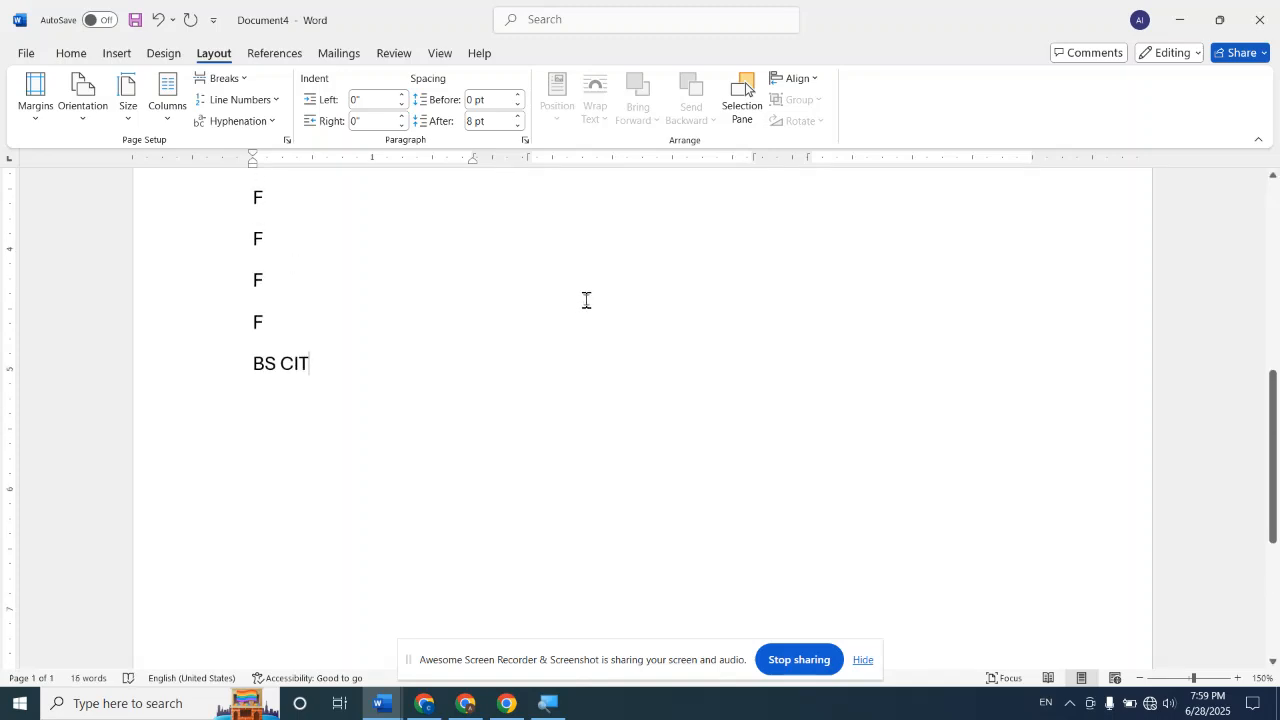
Delete the second "BS CIT" and all filler lines, leaving only the opening "BS CIT" line
key(BackSpace)
key(BackSpace)
key(BackSpace)
key(BackSpace)
key(BackSpace)
key(BackSpace)
key(BackSpace)
key(BackSpace)
key(BackSpace)
key(BackSpace)
key(BackSpace)
key(BackSpace)
key(BackSpace)
key(BackSpace)
key(BackSpace)
key(BackSpace)
key(BackSpace)
key(BackSpace)
key(BackSpace)
key(BackSpace)
key(BackSpace)
key(BackSpace)
key(BackSpace)
key(BackSpace)
key(BackSpace)
key(BackSpace)
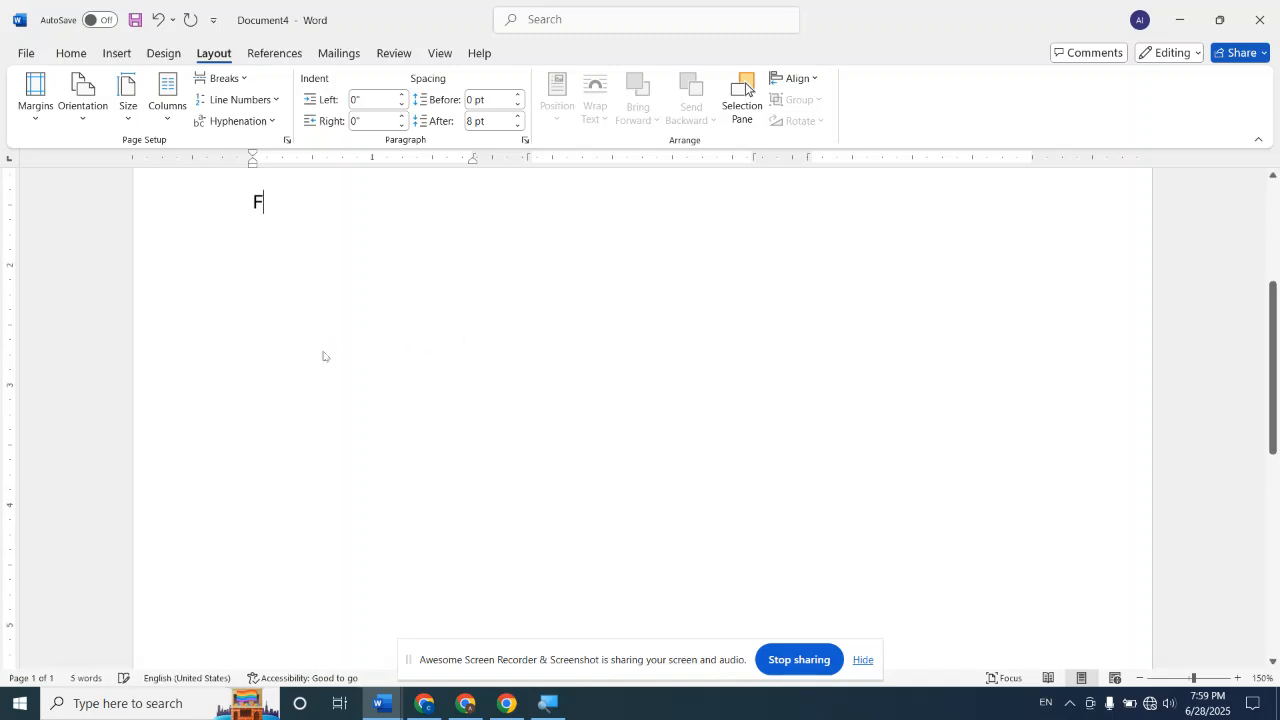
scroll(369, 300, up, 3)
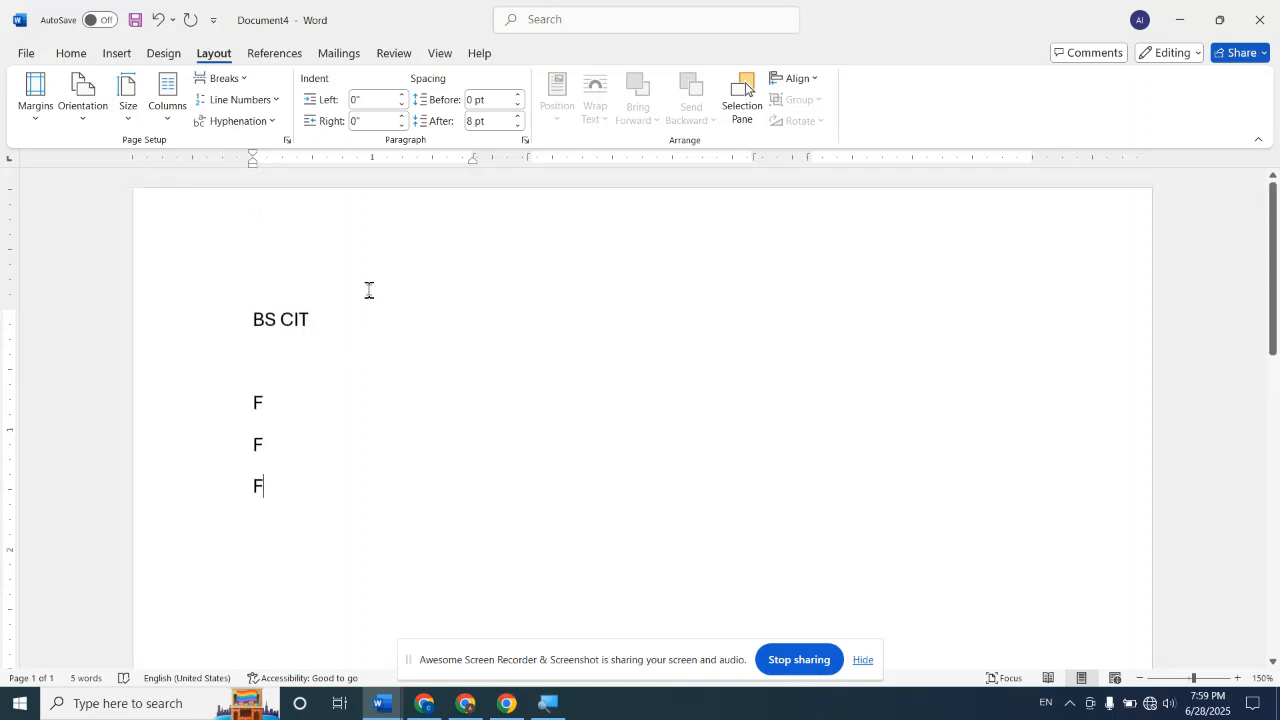
key(BackSpace)
key(BackSpace)
key(BackSpace)
key(BackSpace)
key(BackSpace)
key(BackSpace)
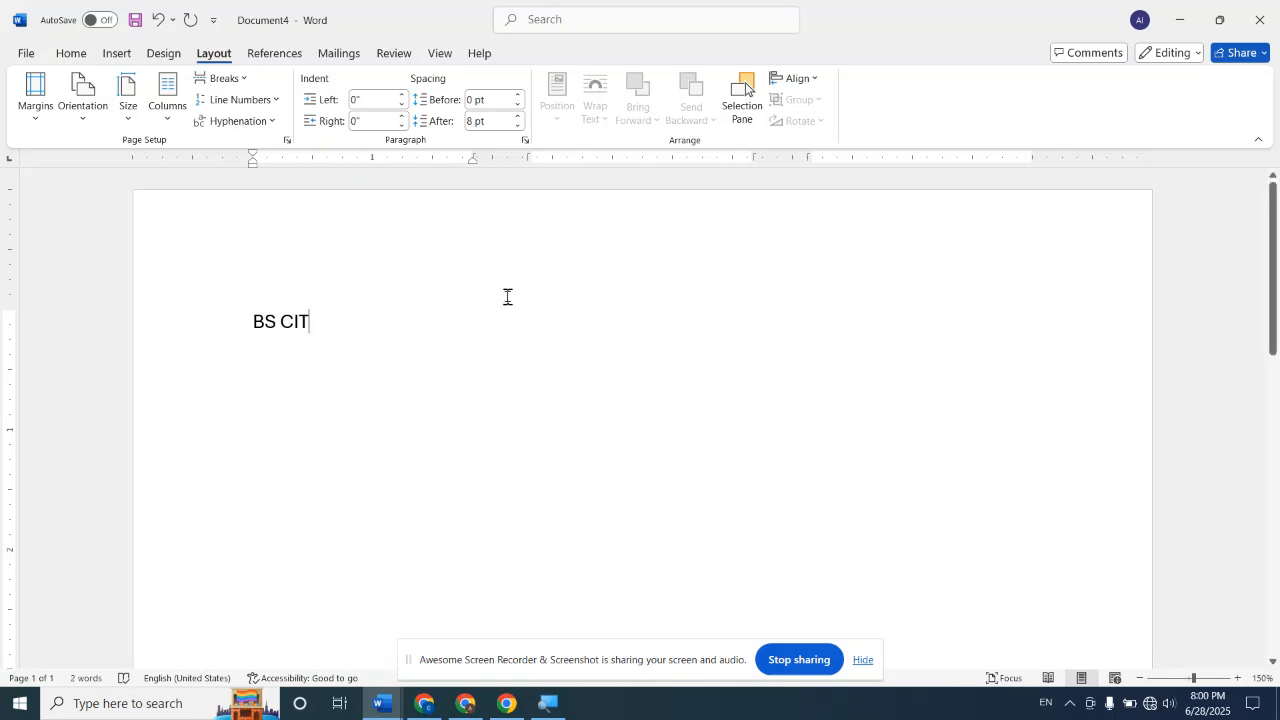
Insert a column break after "BS CIT" and enter "BS CLS" in the second column
click(241, 80)
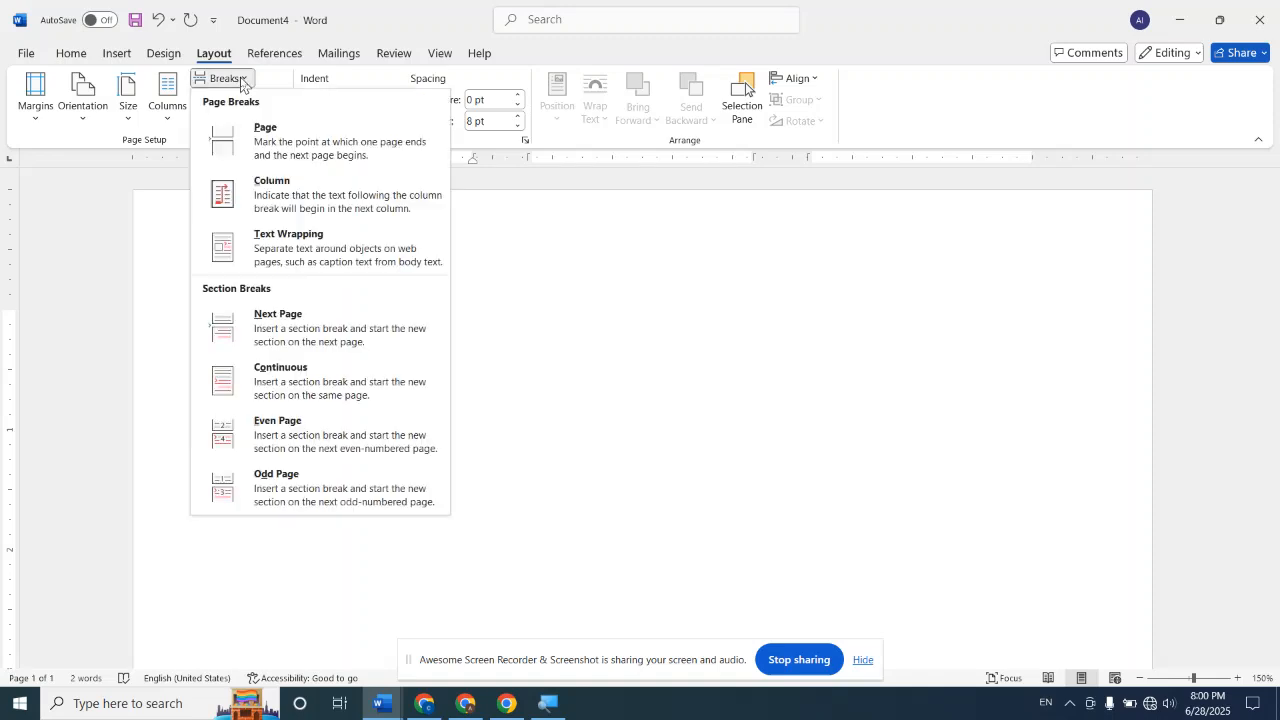
click(312, 206)
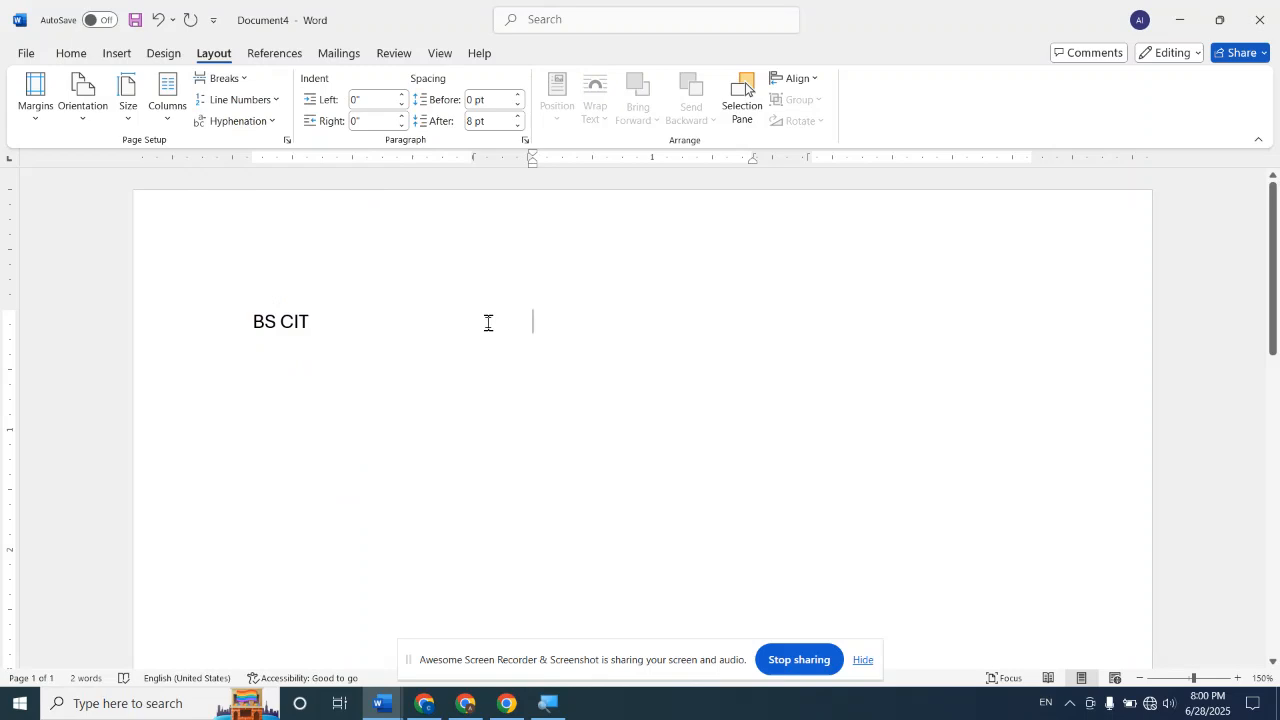
text(BS CLS)
Insert a column break after "BS CLS" and enter "BS CSS" in the third column
click(240, 79)
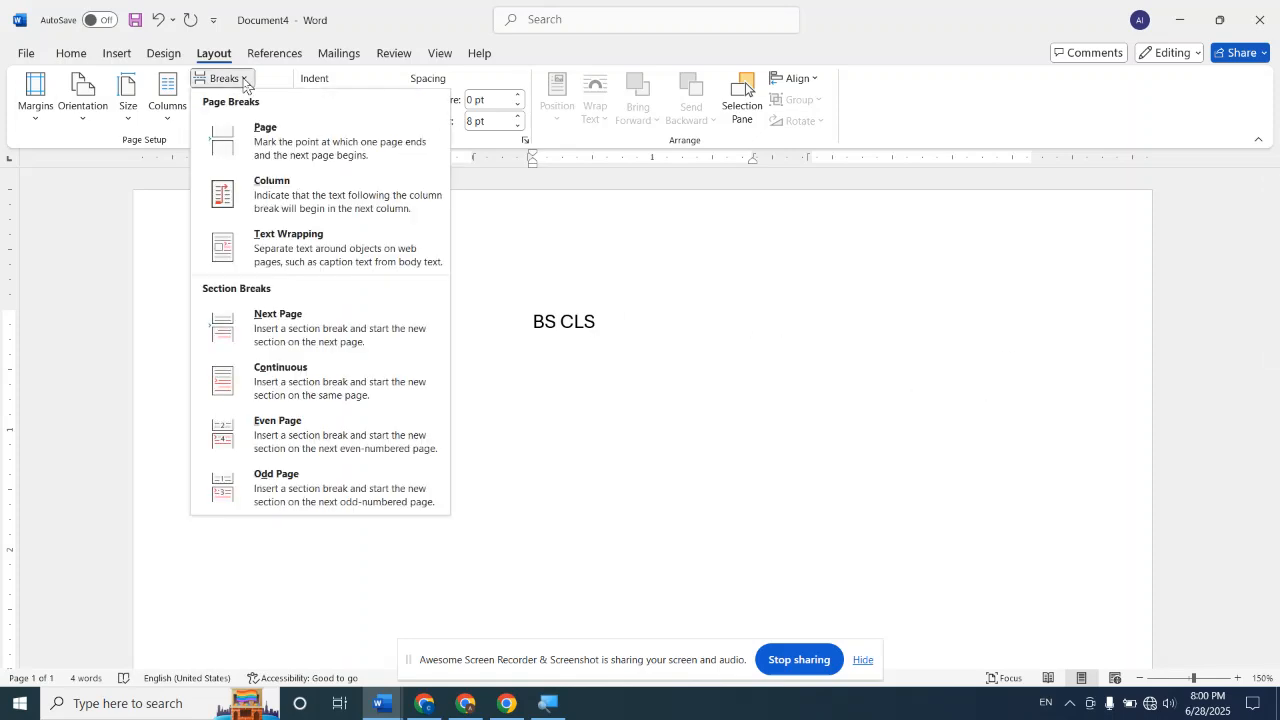
click(286, 184)
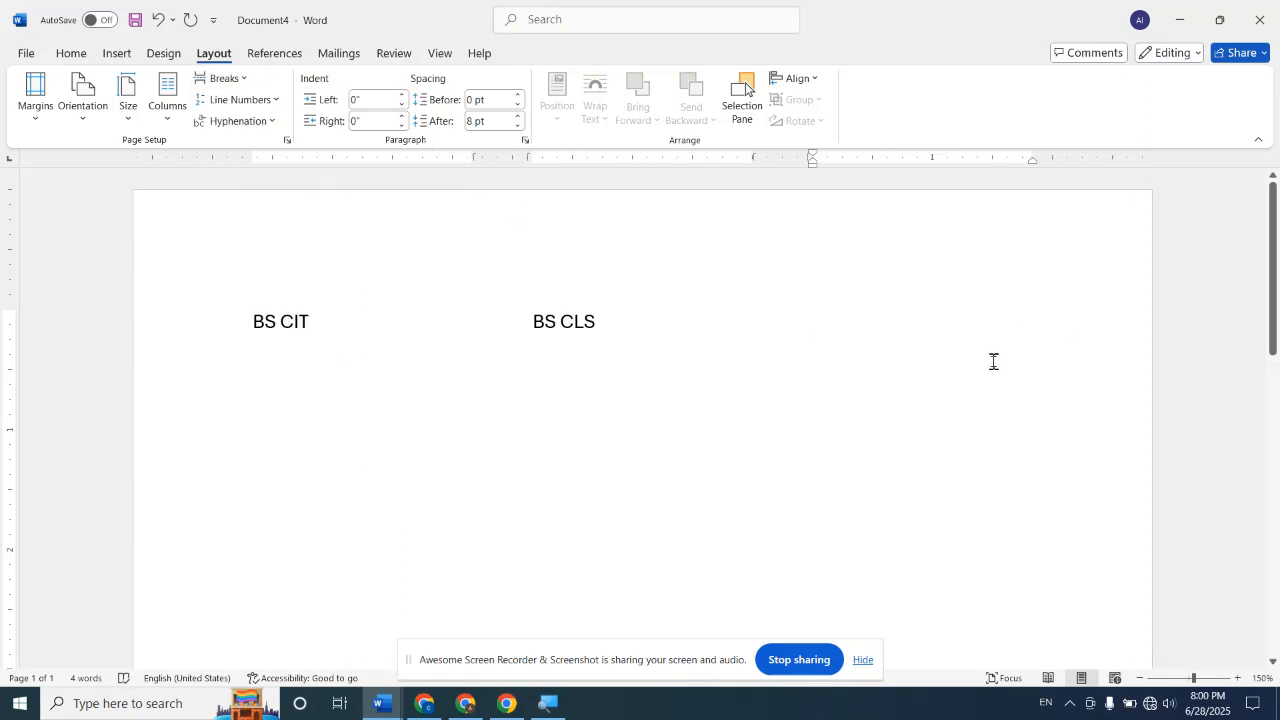
text(BS)
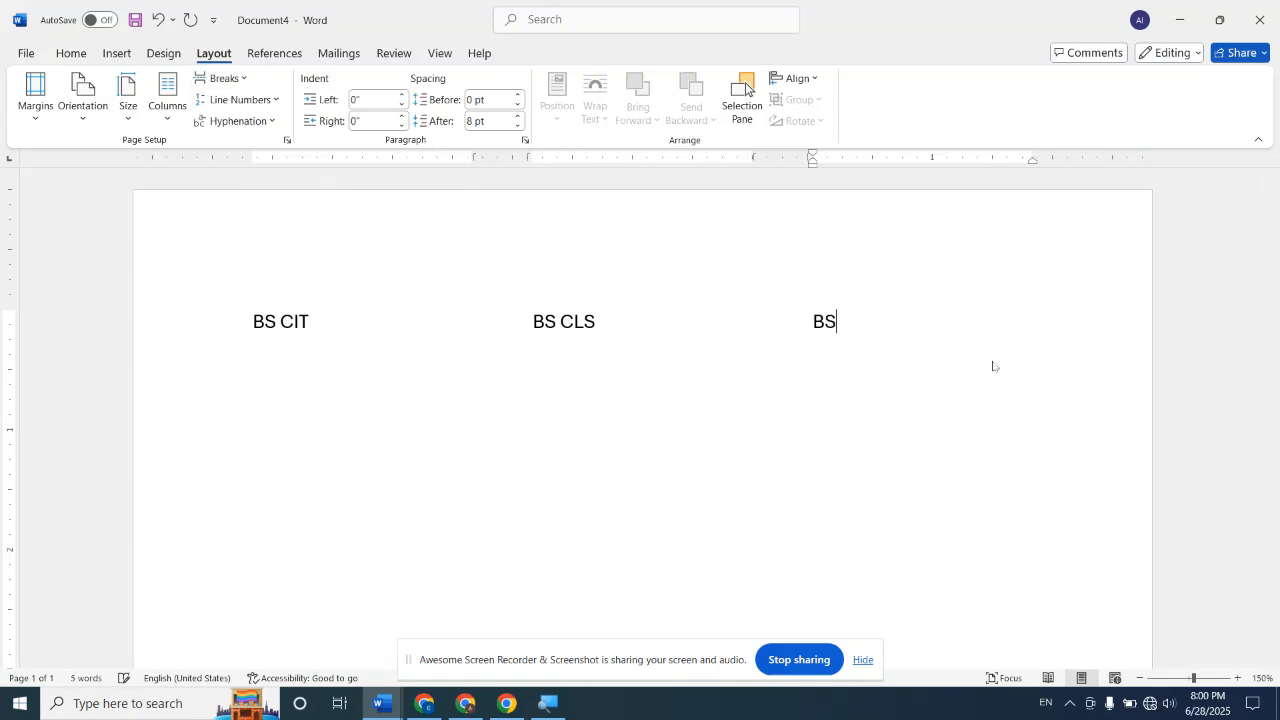
text( CSS)
Add the filler lines "HGFG", "GFG" and "GFG" below "BS CSS" in the third column
key(Return)
text(HGFG )
text(GFG )
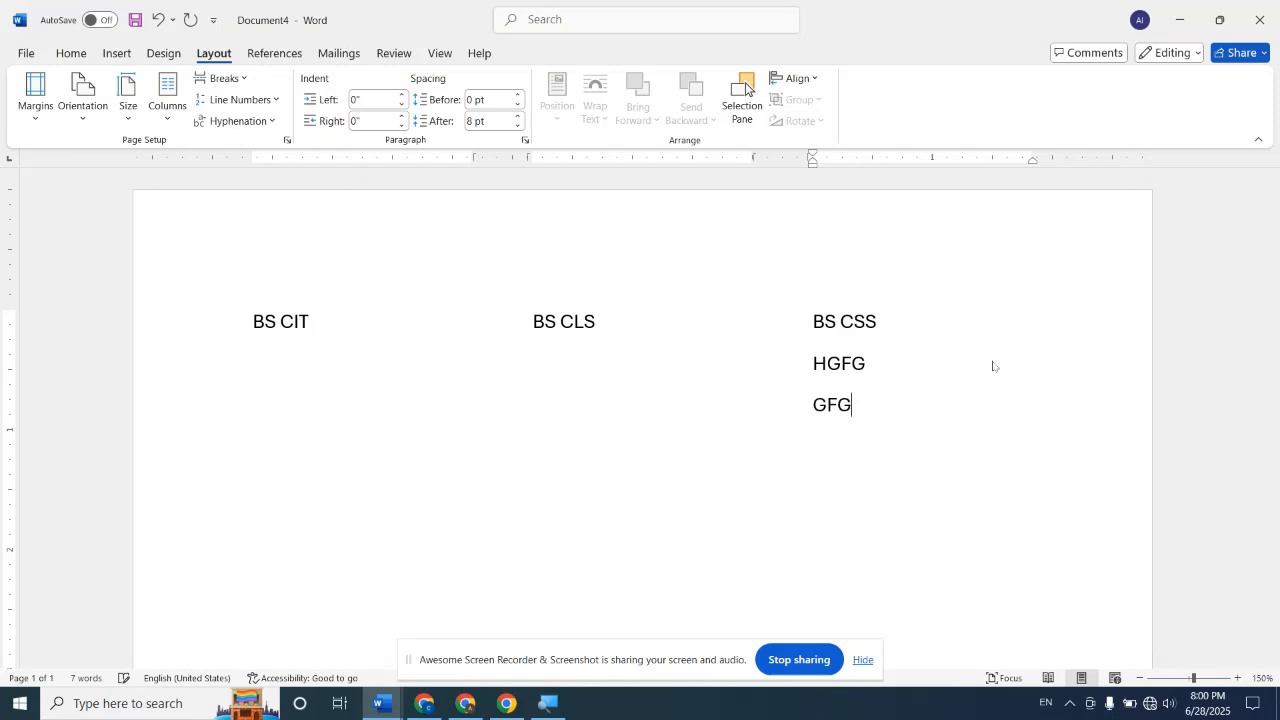
text(GFG)
Add the filler line "GFDDNHFHFGNF" below "BS CLS" and "VGFFF" below "BS CIT"
click(620, 324)
key(Return)
text(GFDDNHFHFGNF)
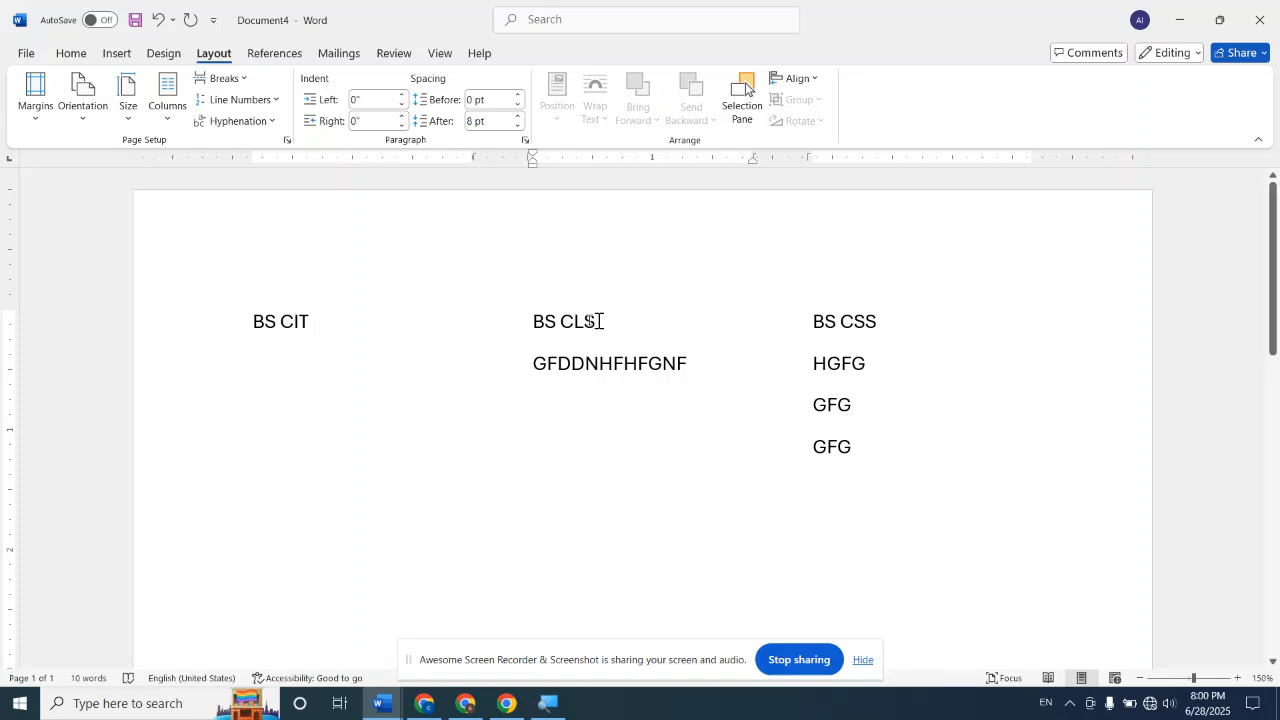
click(311, 328)
key(Return)
text(VGFFF)
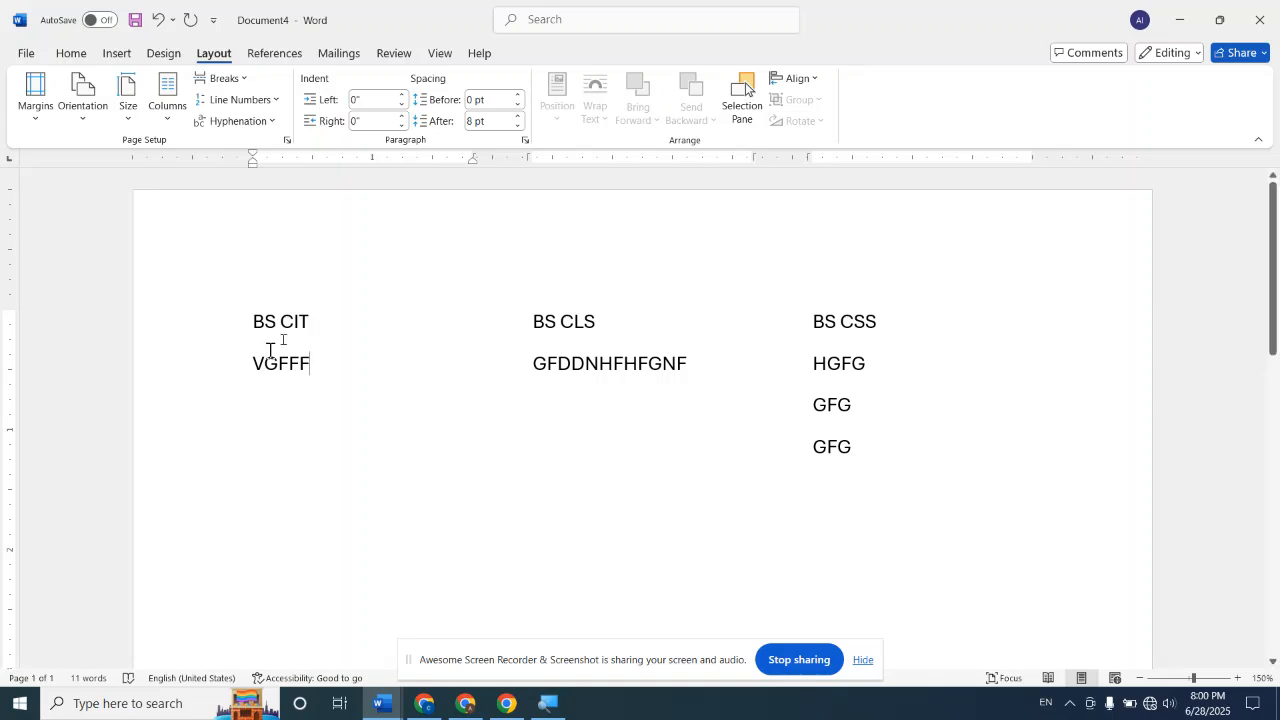
Close Document4 without saving its changes
click(250, 80)
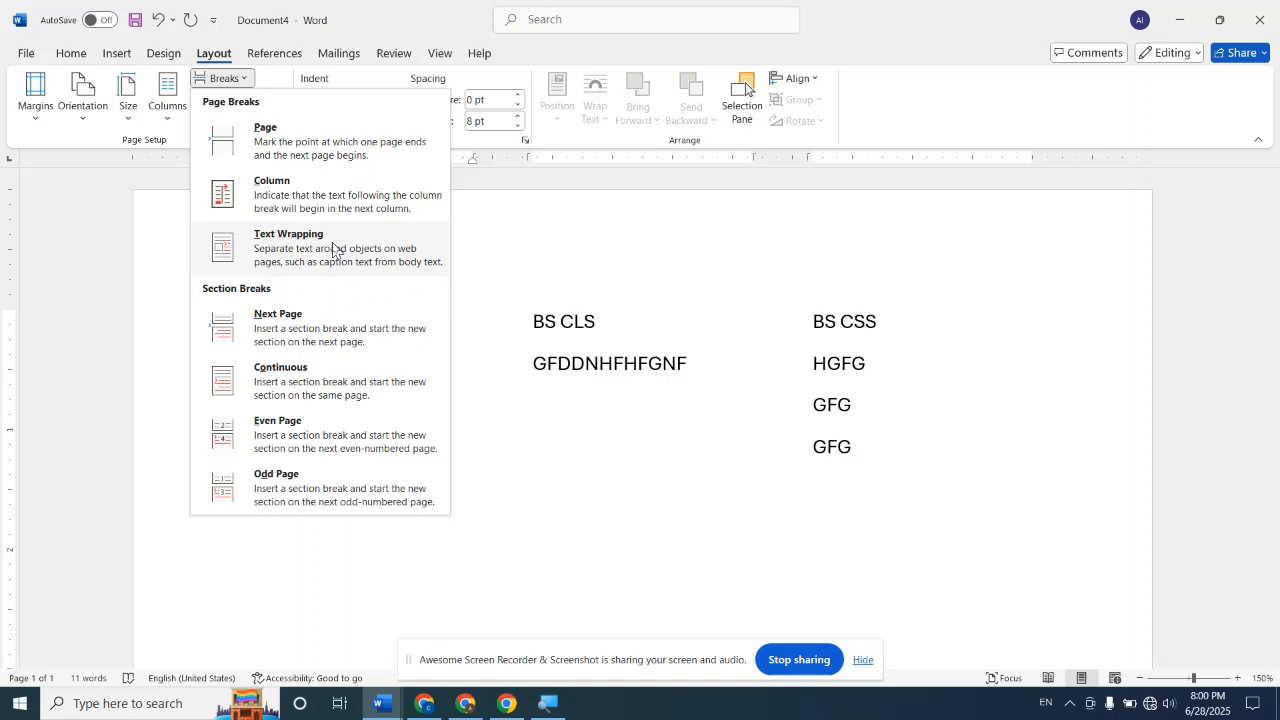
key(Escape)
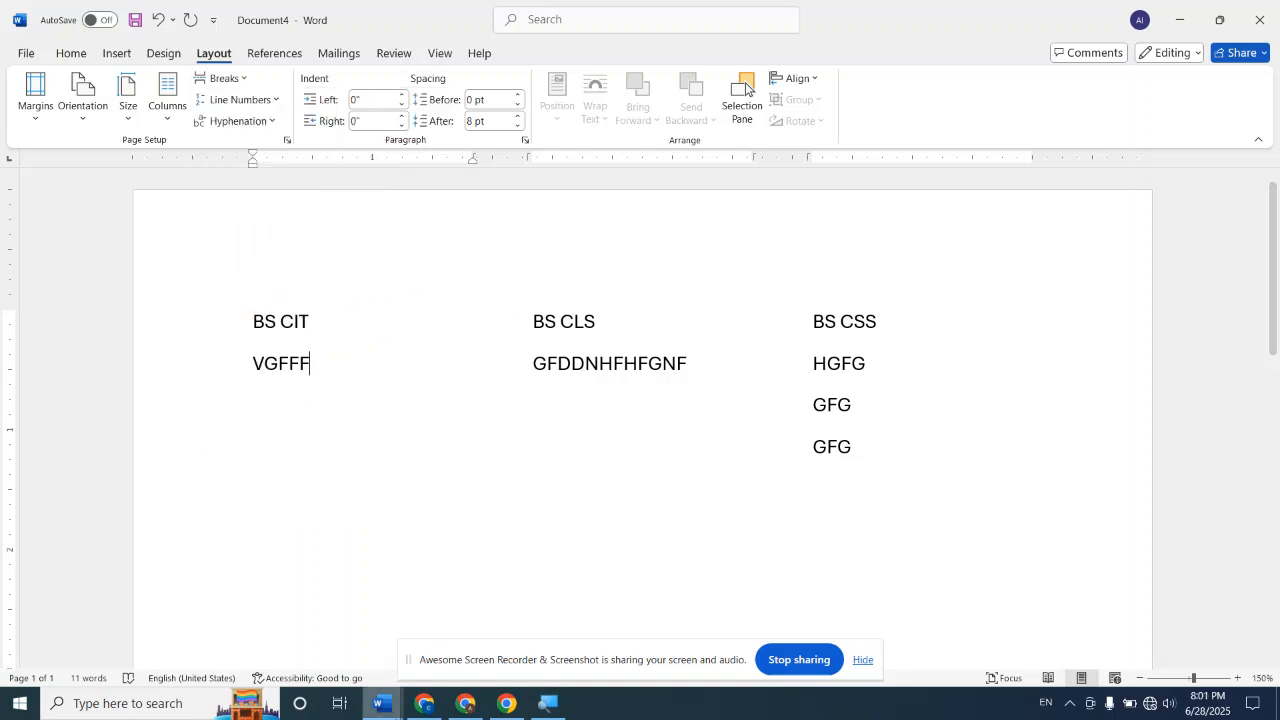
mouse_move(378, 706)
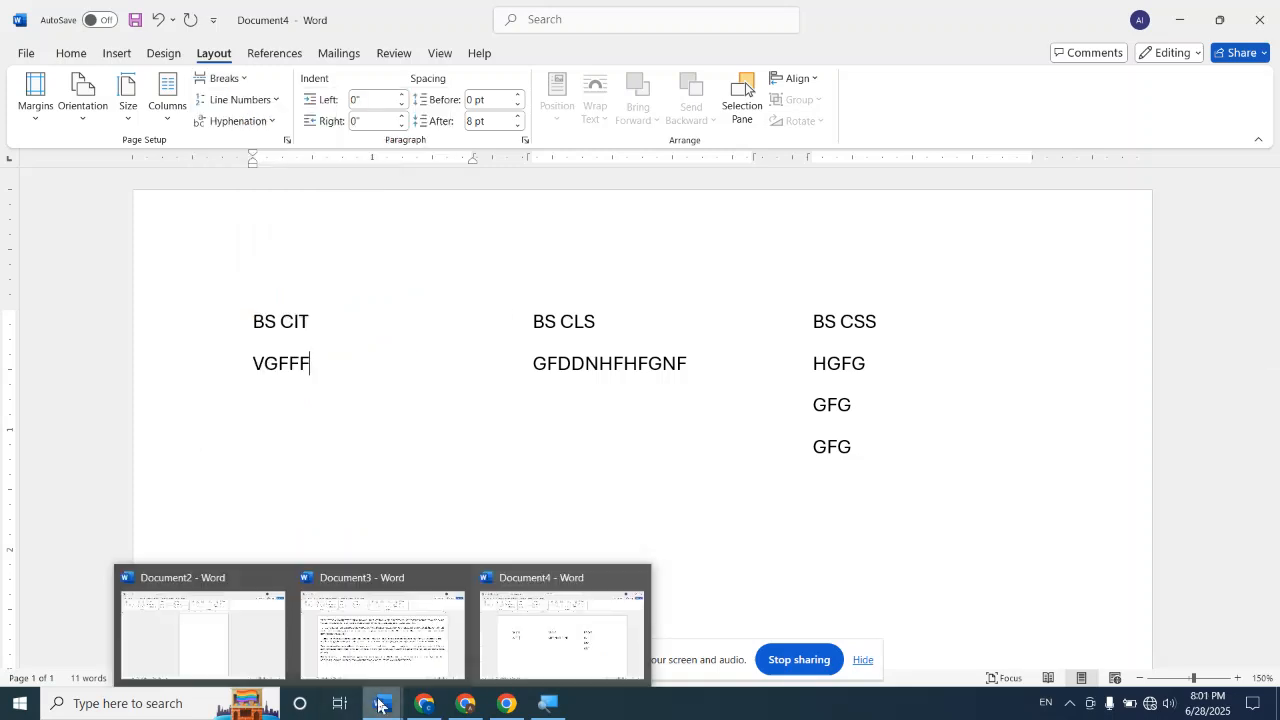
mouse_move(614, 610)
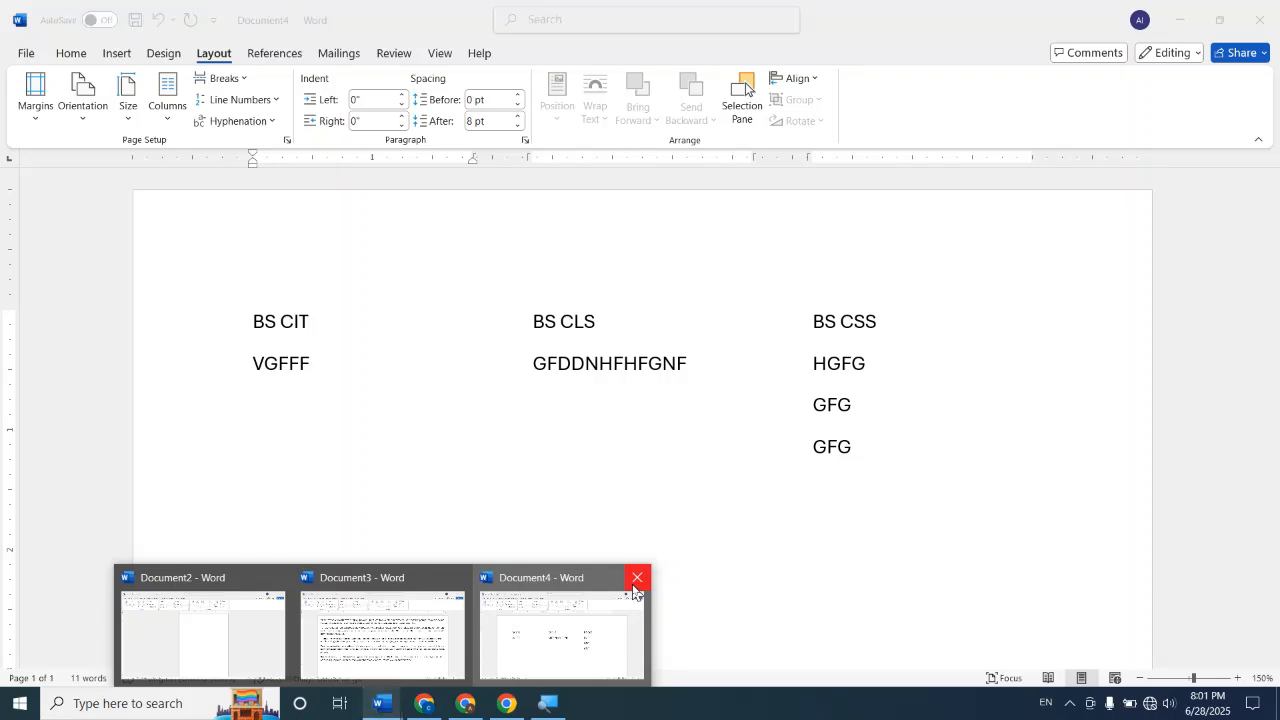
click(636, 580)
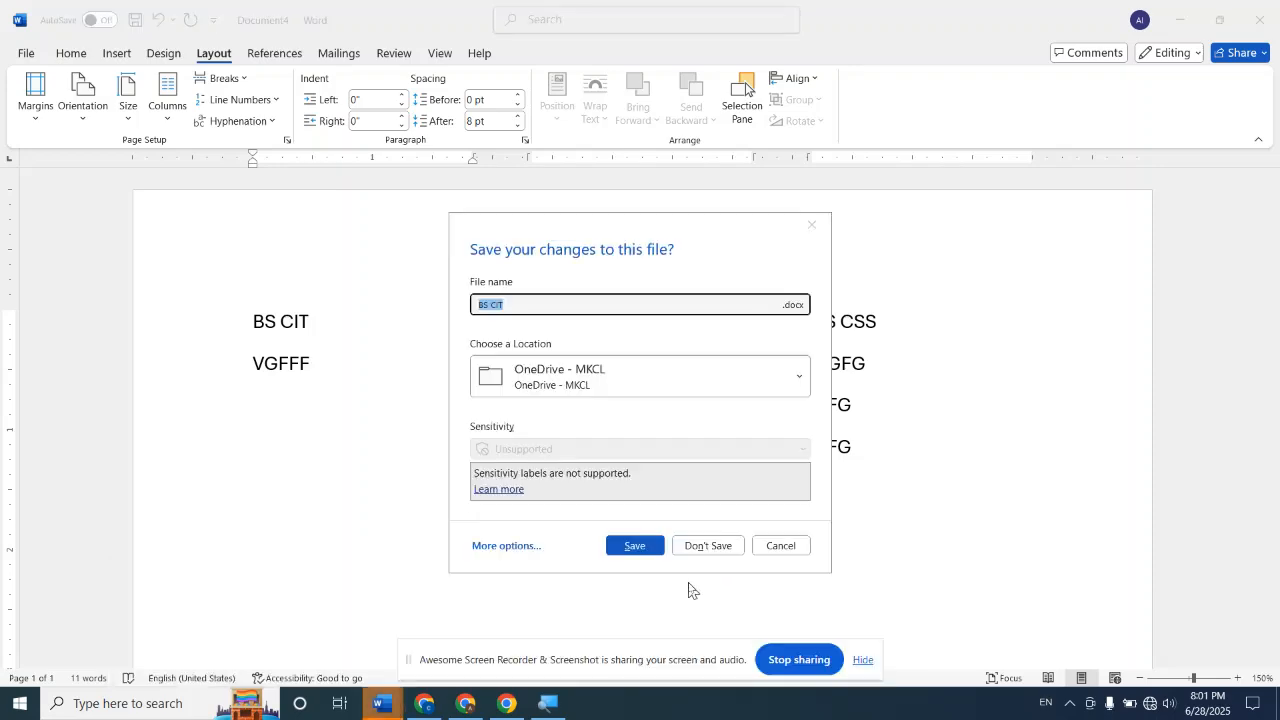
click(719, 548)
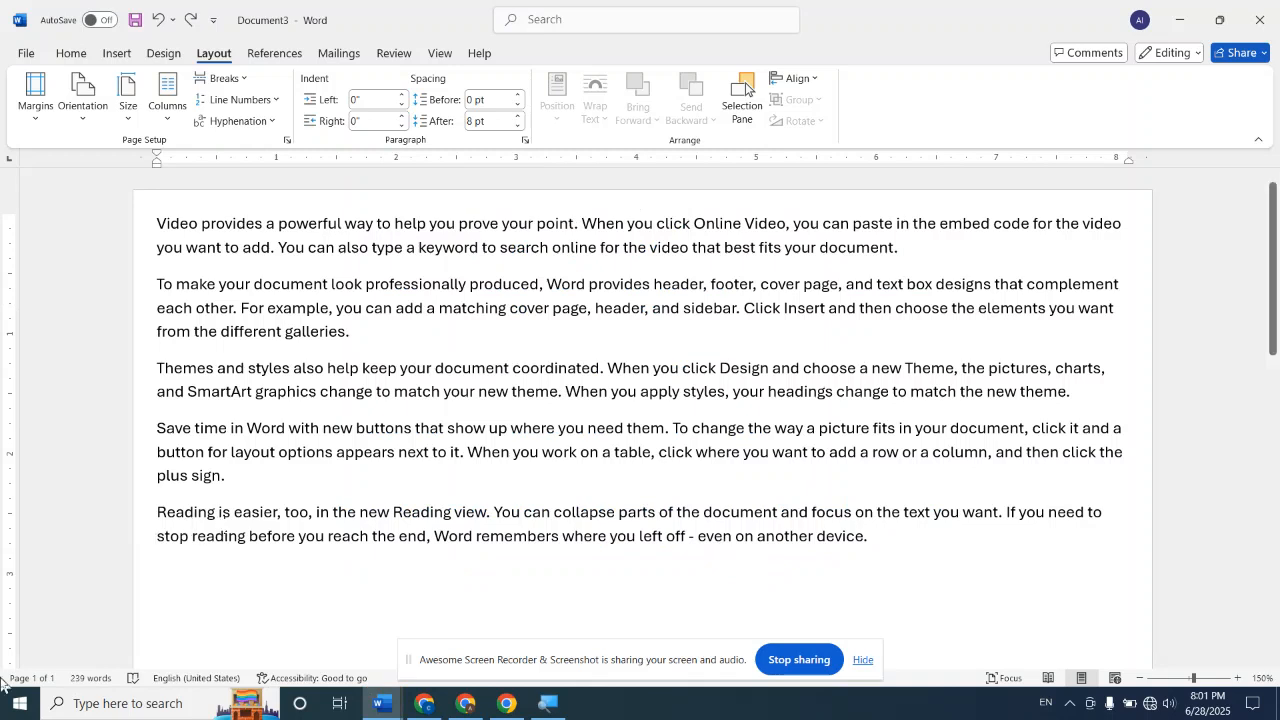
click(197, 250)
drag(158, 226, 207, 332)
drag(157, 368, 254, 393)
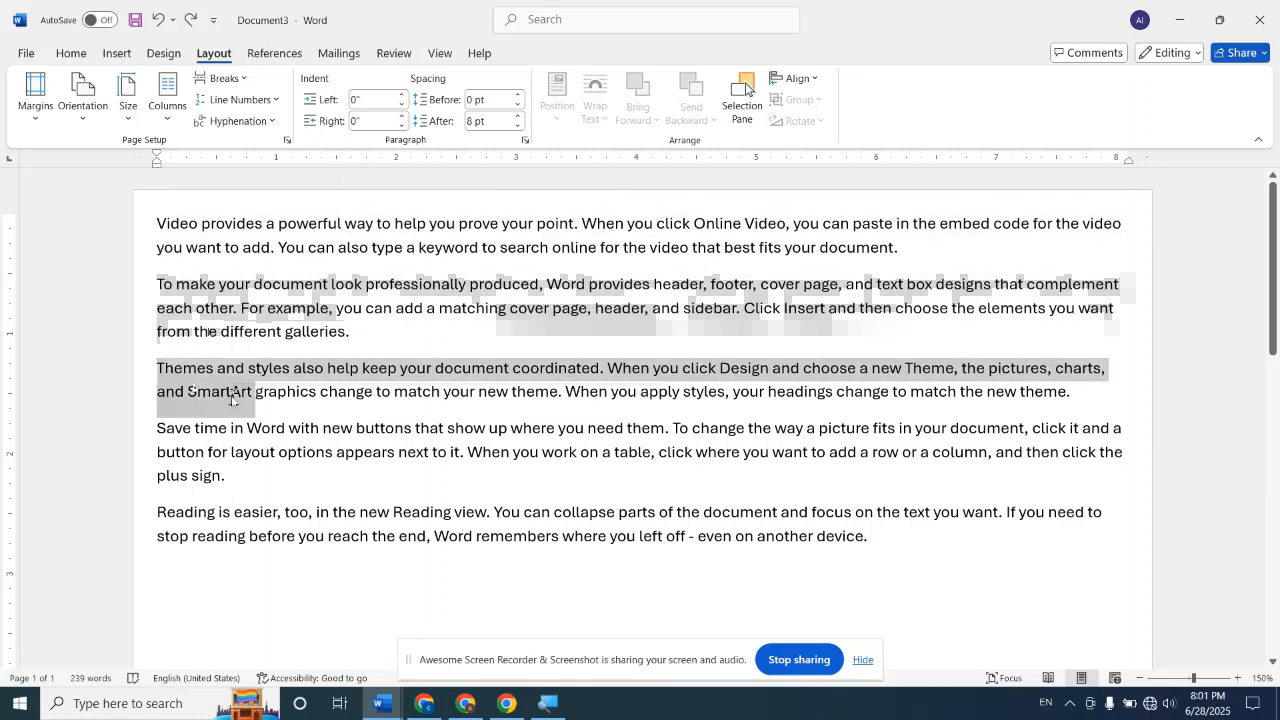
click(191, 645)
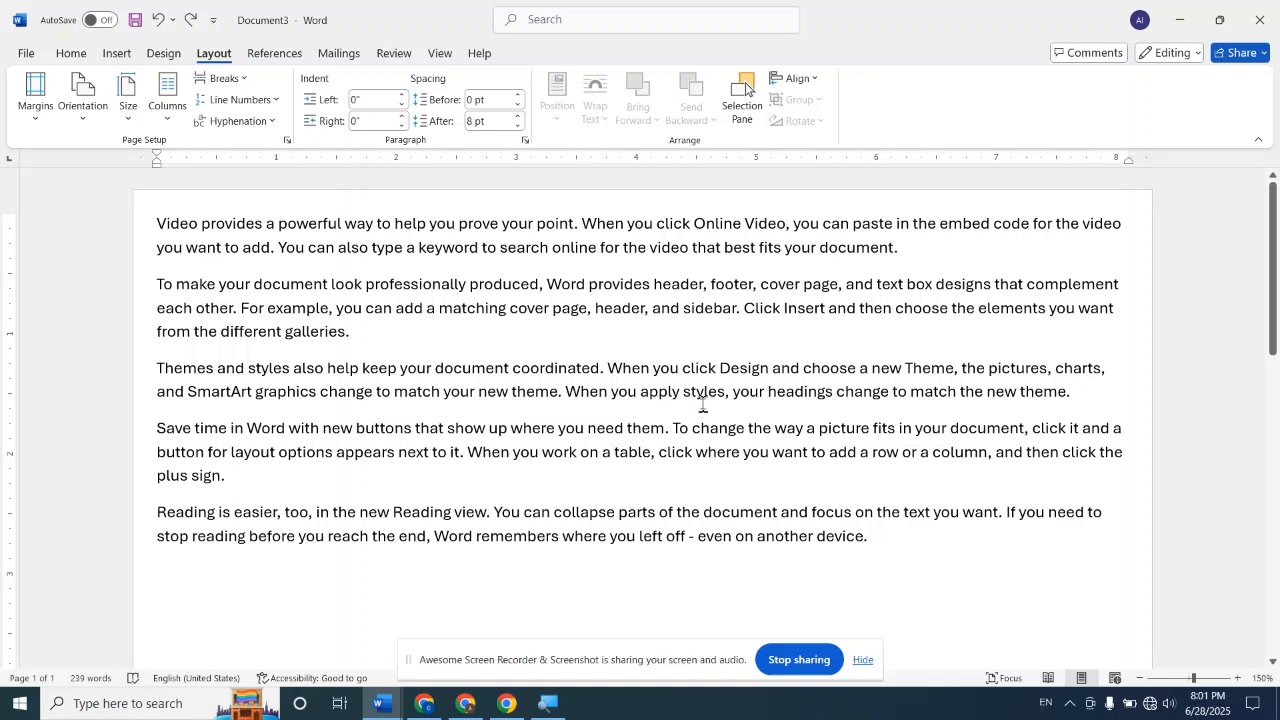
Insert text wrapping breaks before "When you apply styles" and before "click where you want to add a row or a column"
click(565, 392)
click(247, 80)
click(342, 241)
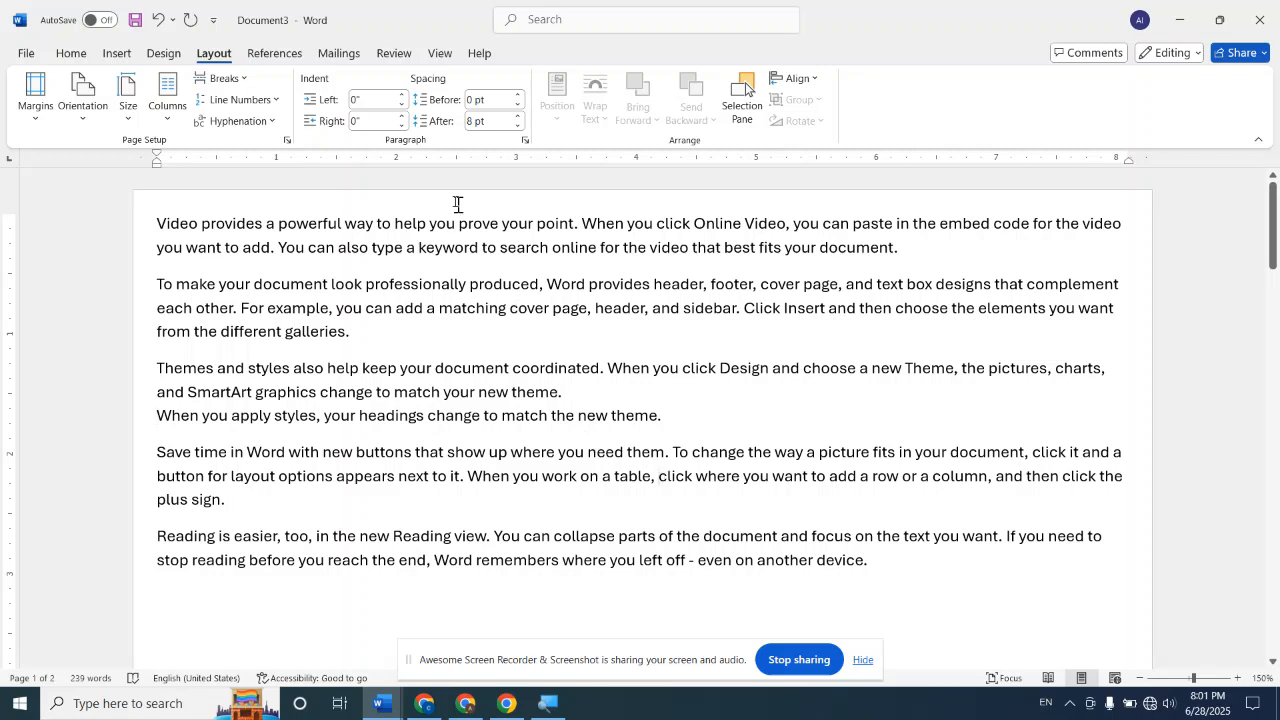
click(224, 78)
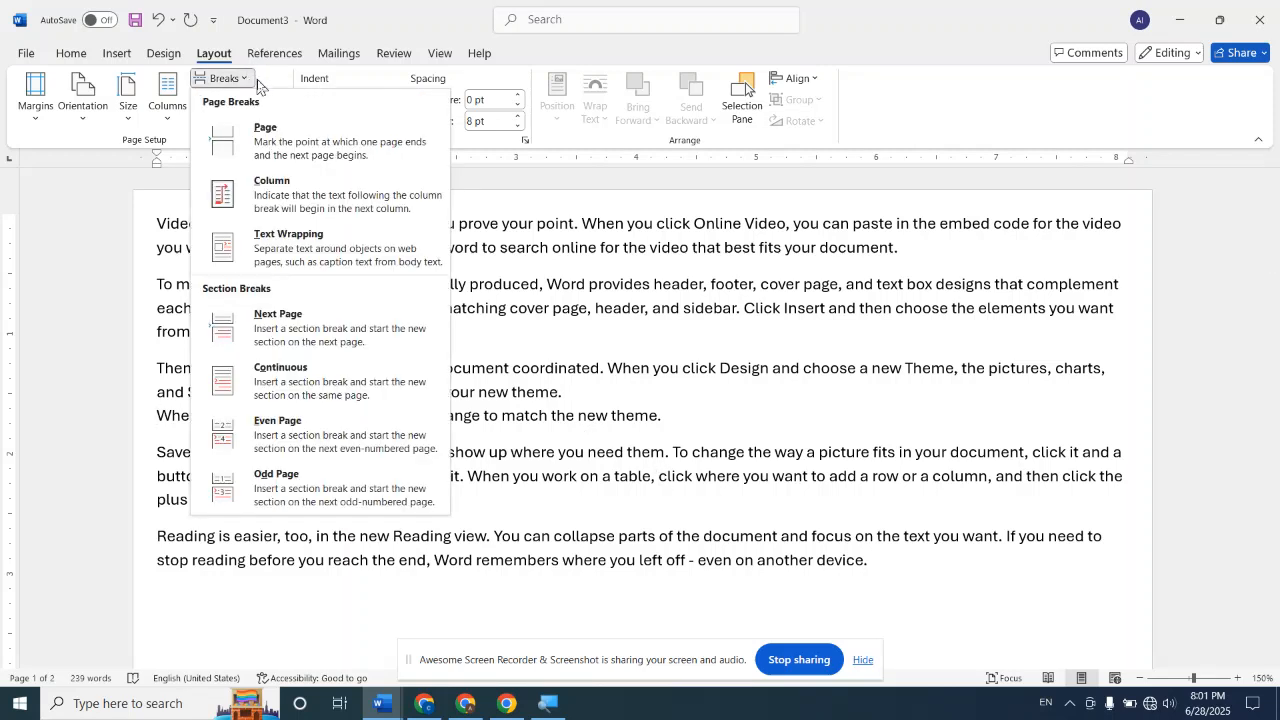
click(298, 240)
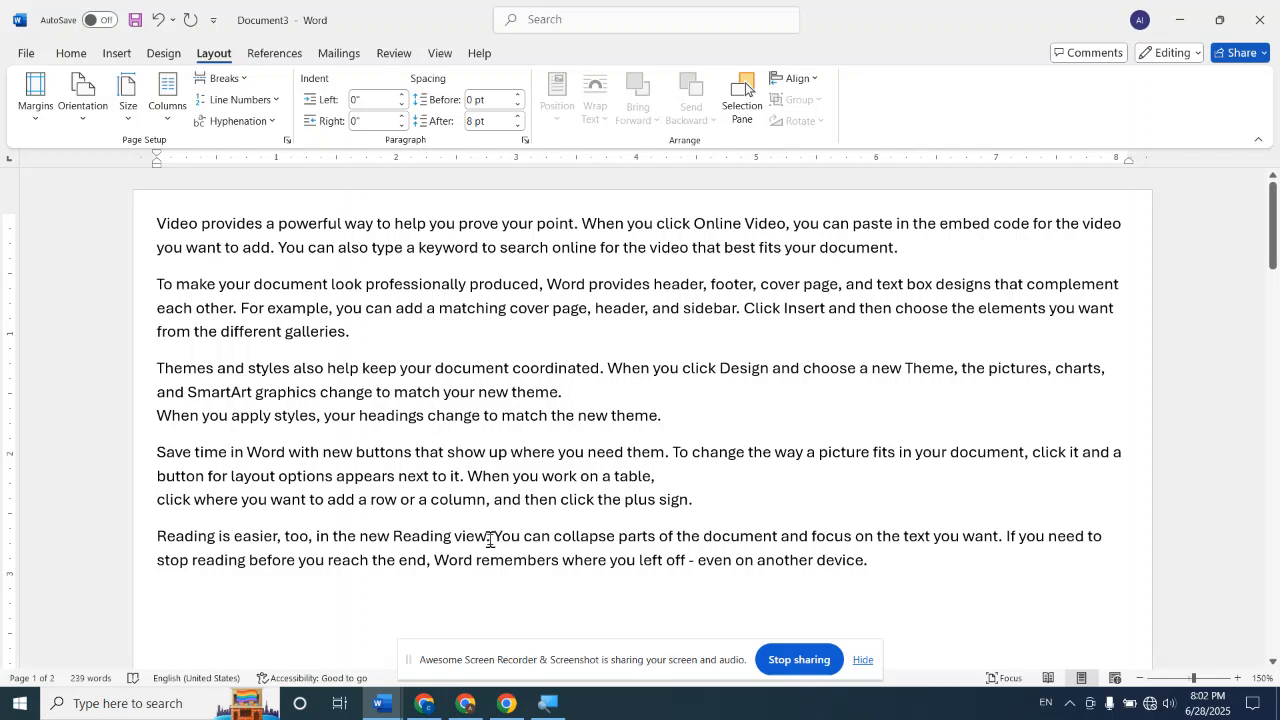
Insert a text wrapping break before "Word remembers where you left off" in the last paragraph
click(435, 560)
key(Return)
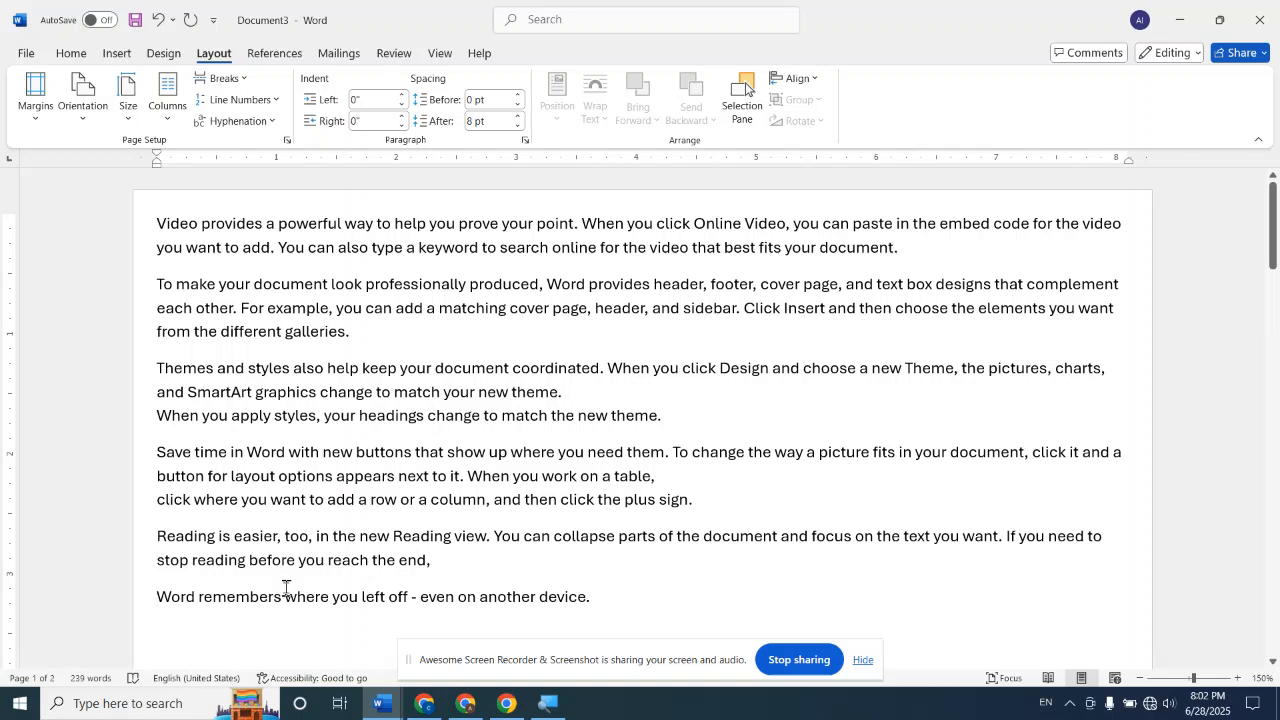
key(BackSpace)
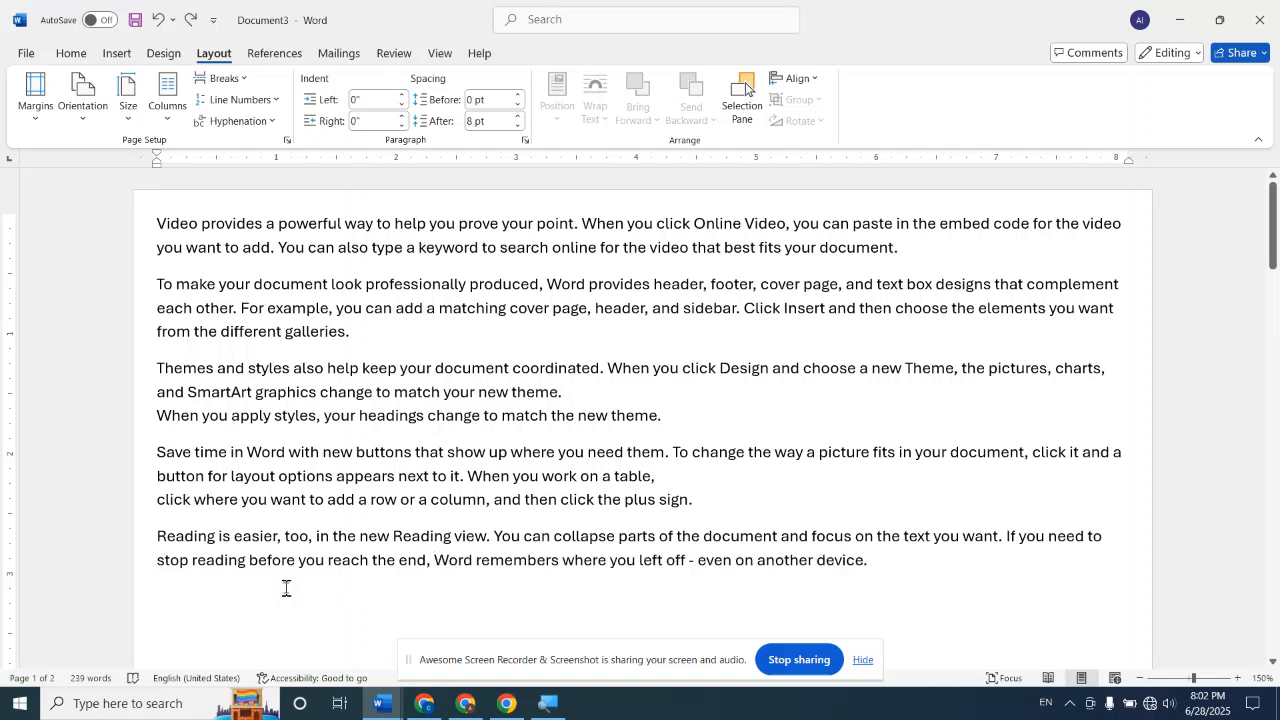
click(240, 80)
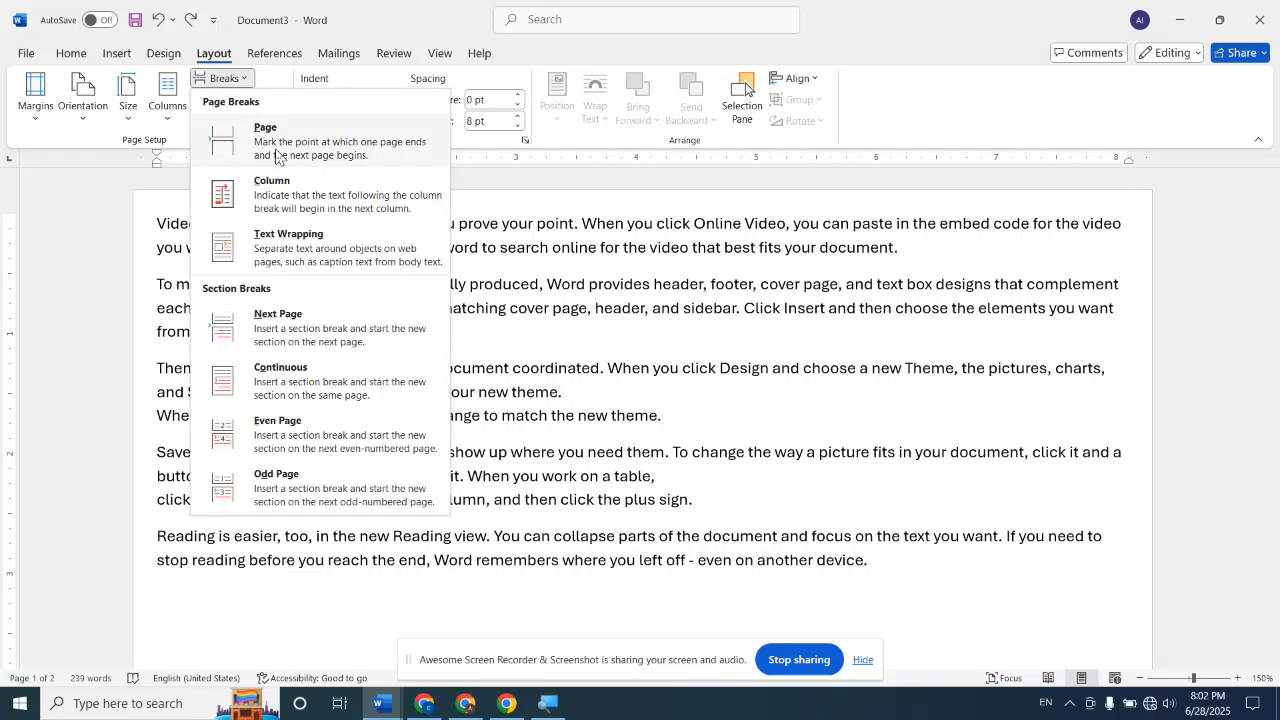
click(315, 252)
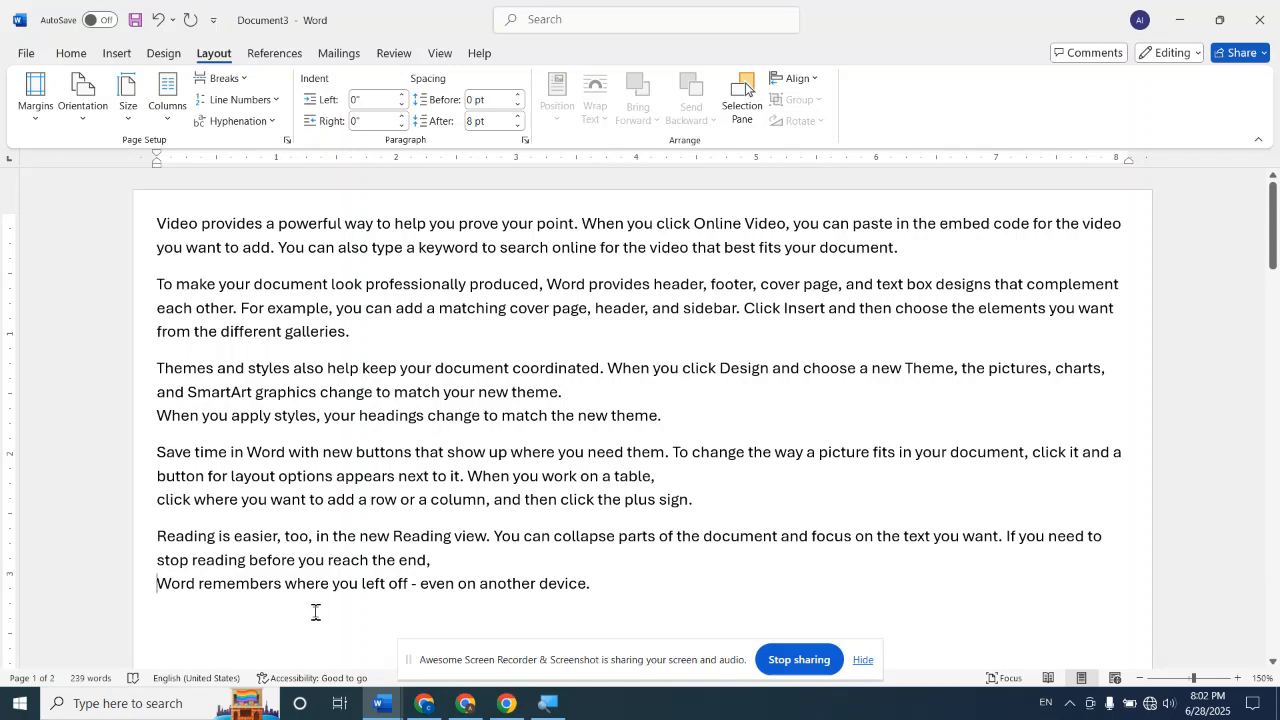
Try a break that moves the text from "Save time in Word" onward to the next page, and undo it
click(238, 79)
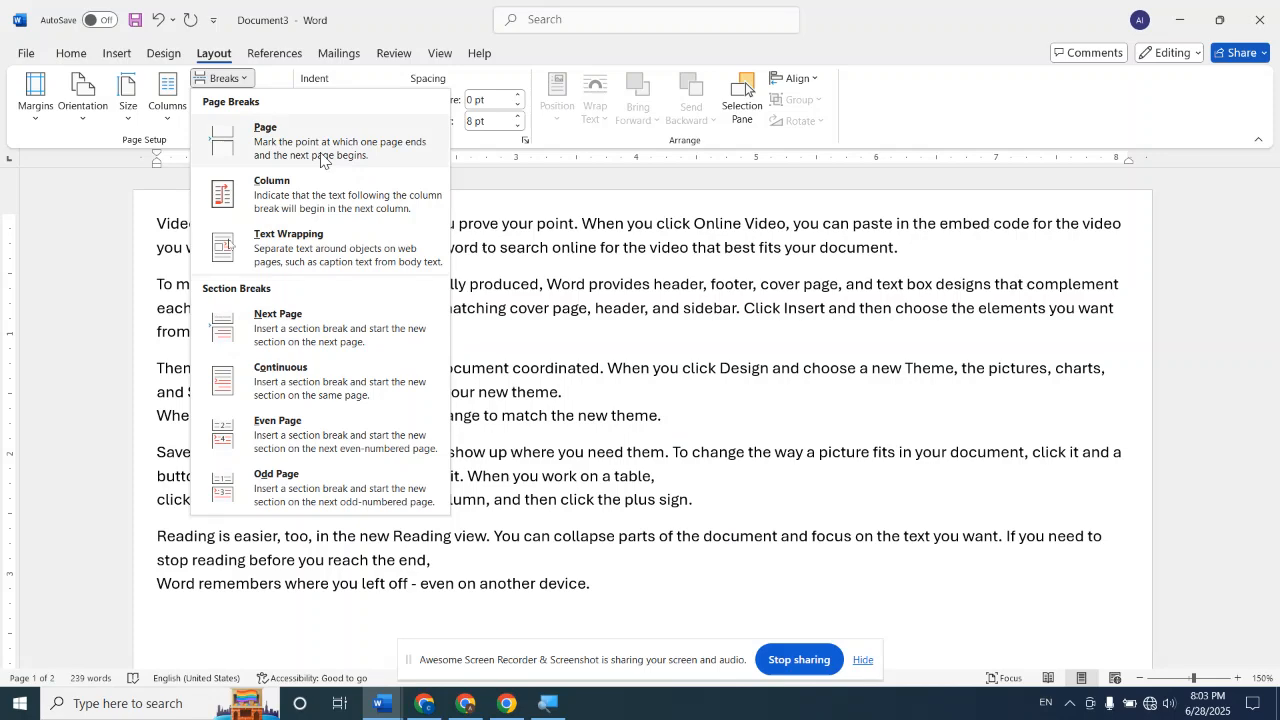
click(153, 447)
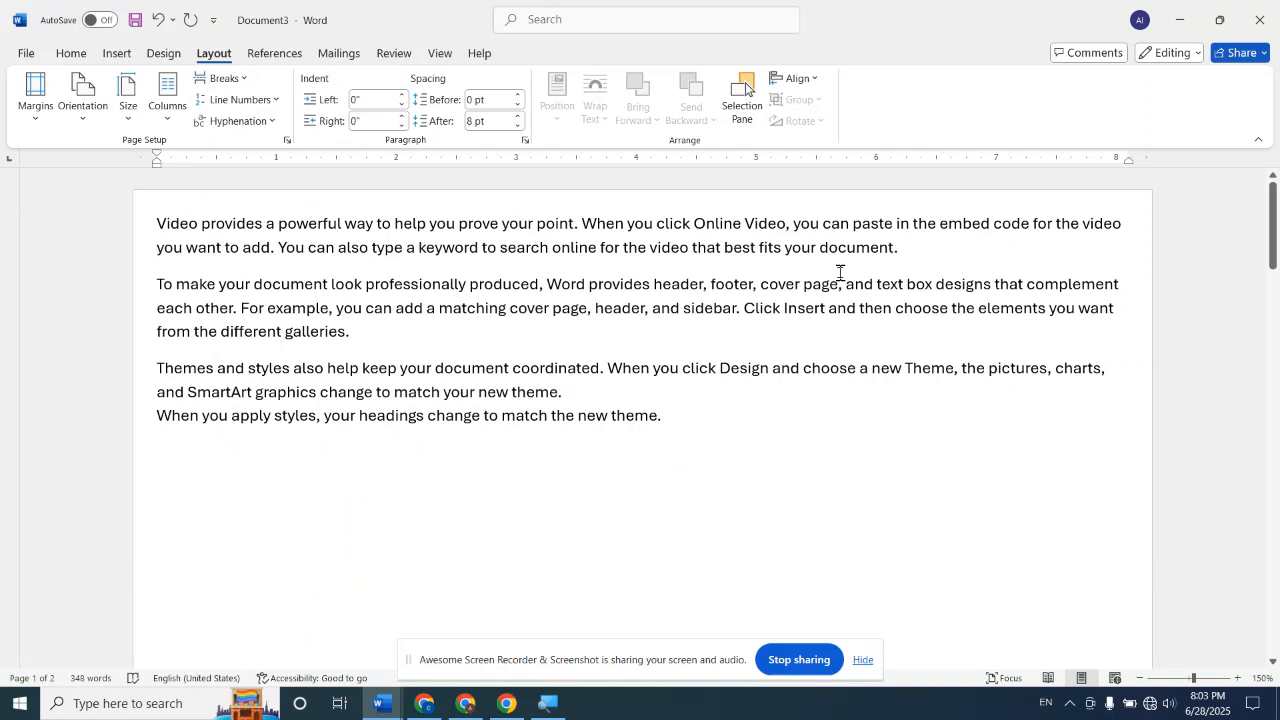
click(224, 78)
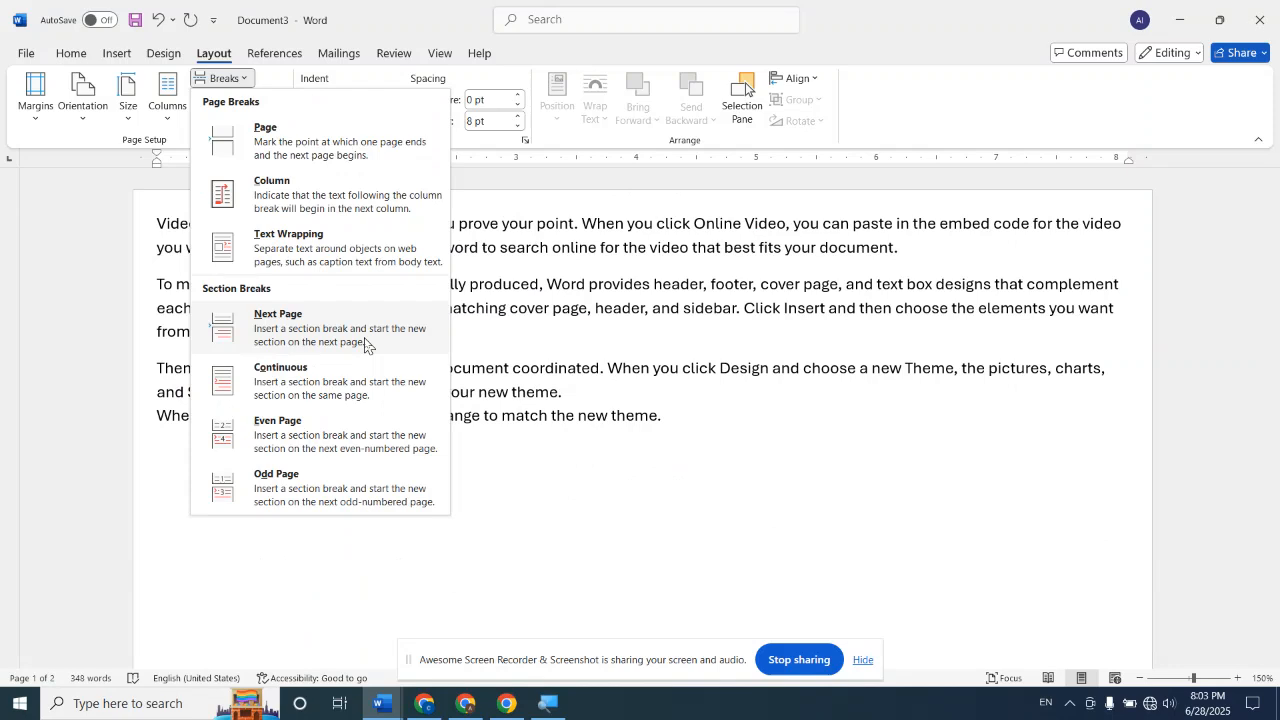
click(645, 452)
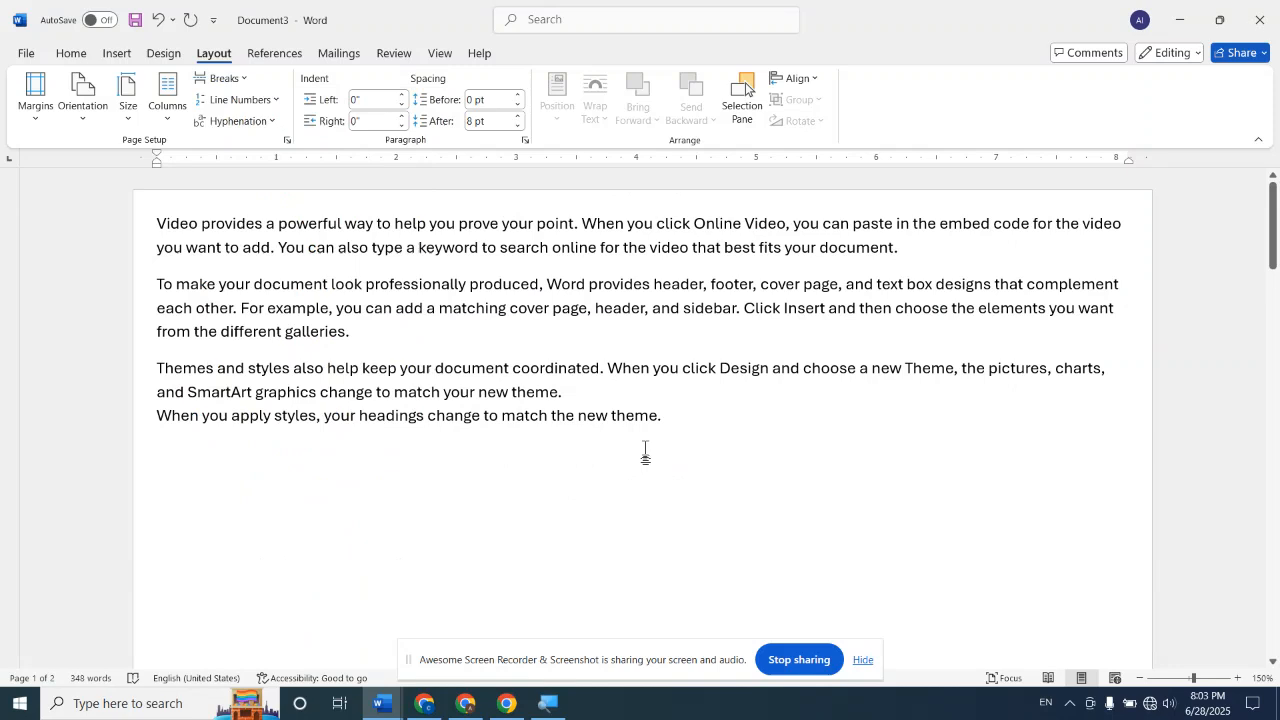
scroll(645, 452, down, 3)
scroll(560, 457, down, 10)
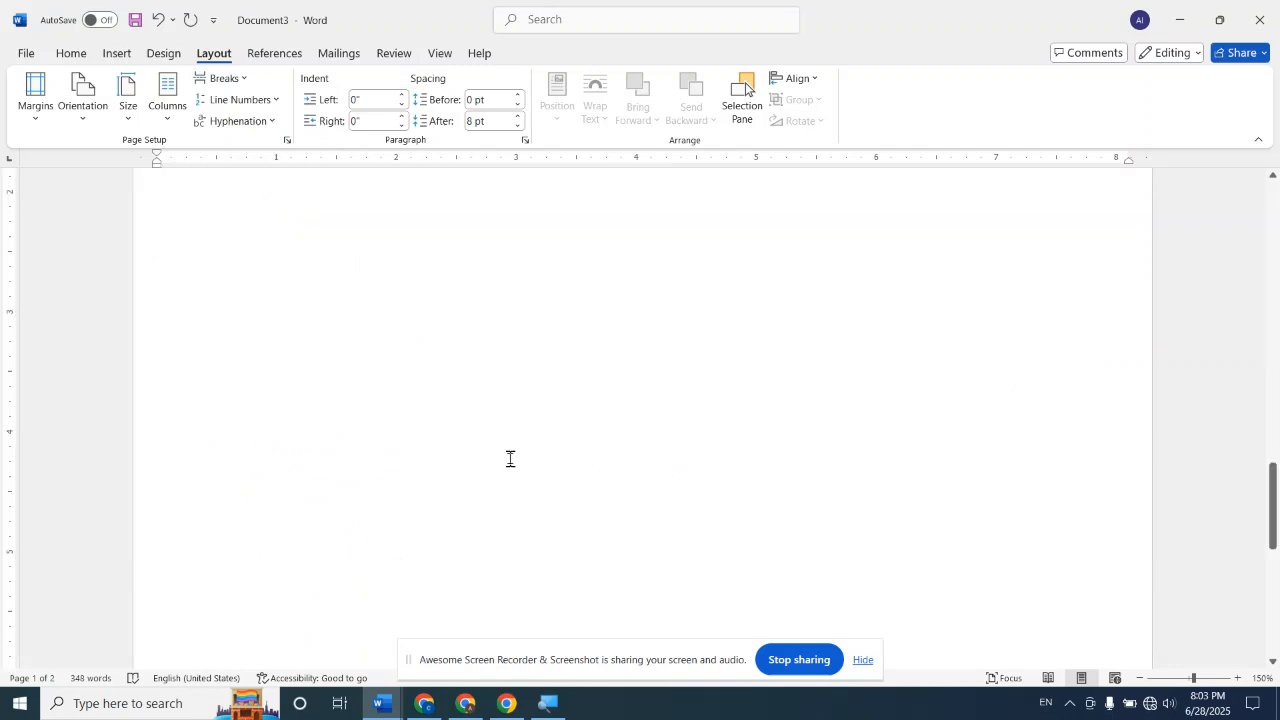
scroll(510, 459, up, 5)
key(ctrl+z)
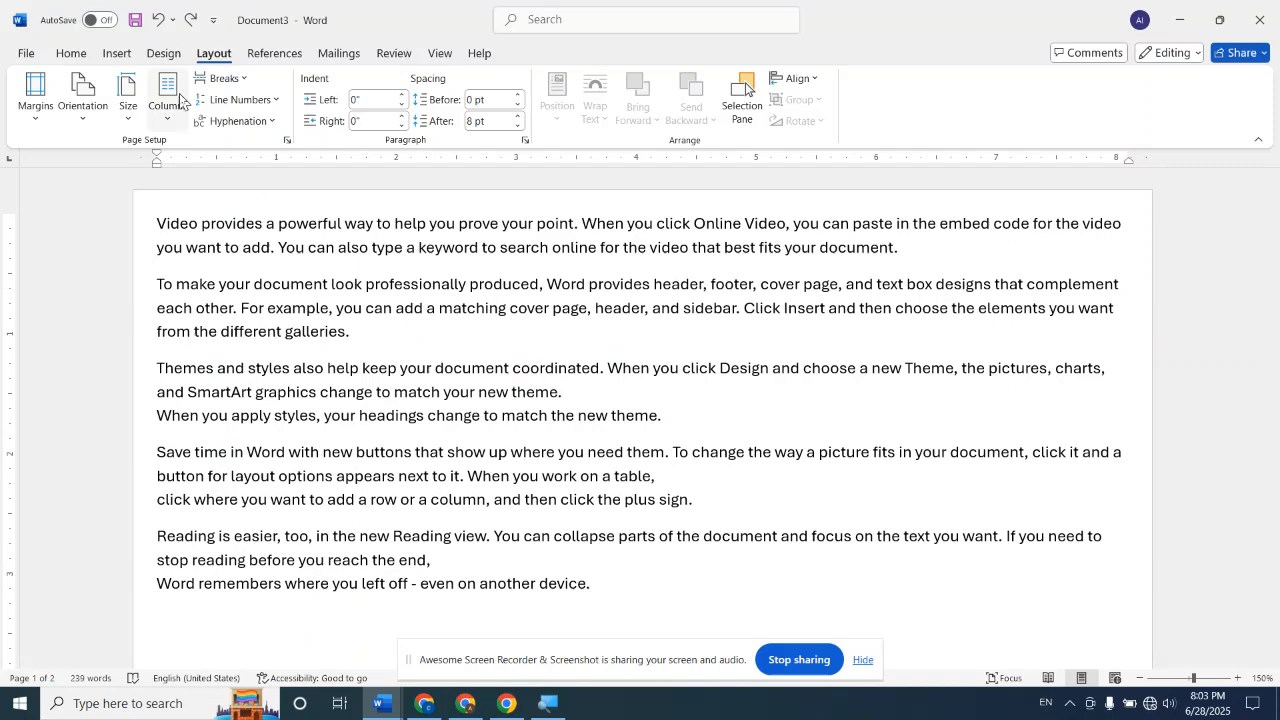
Lay out the document text in three columns
click(168, 100)
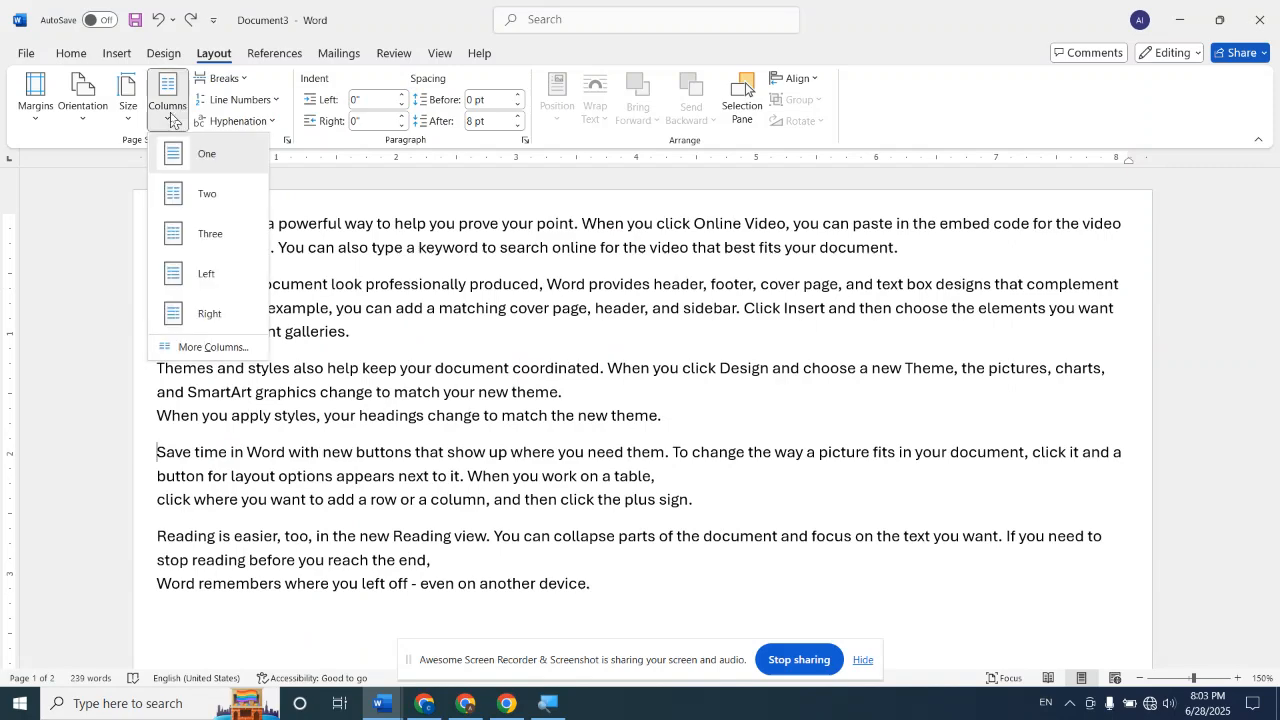
click(205, 229)
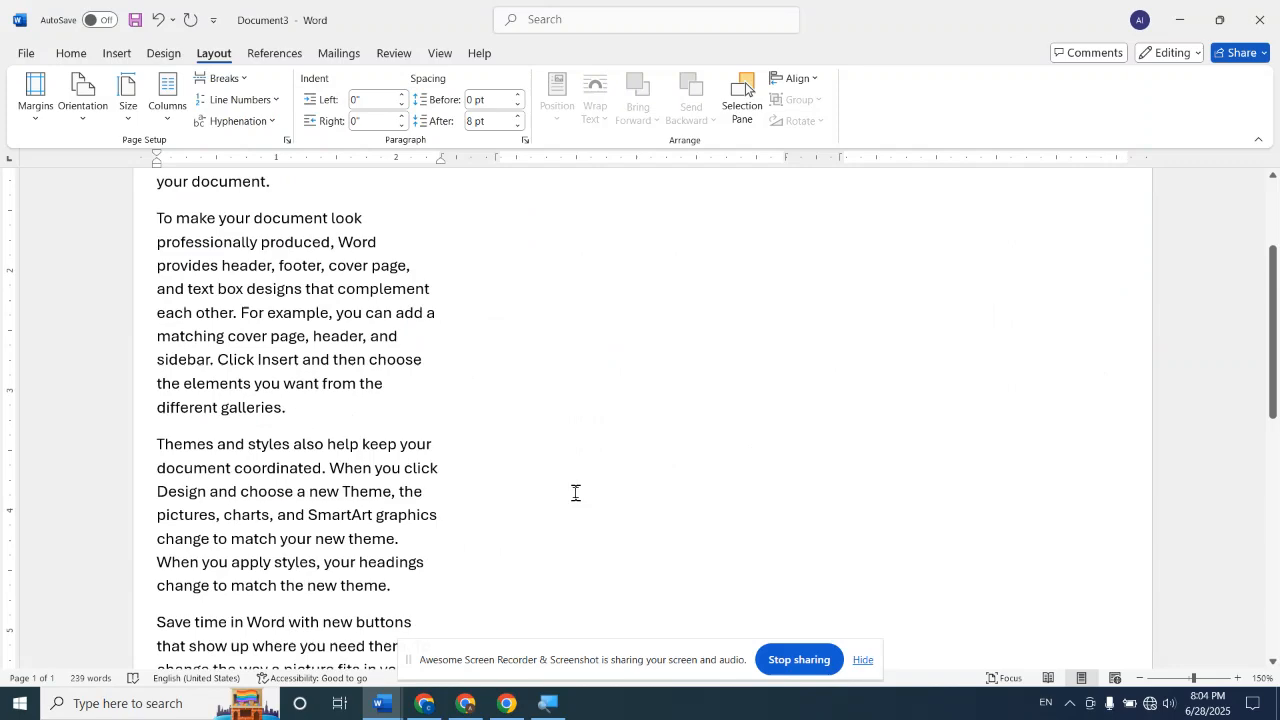
scroll(623, 464, up, 3)
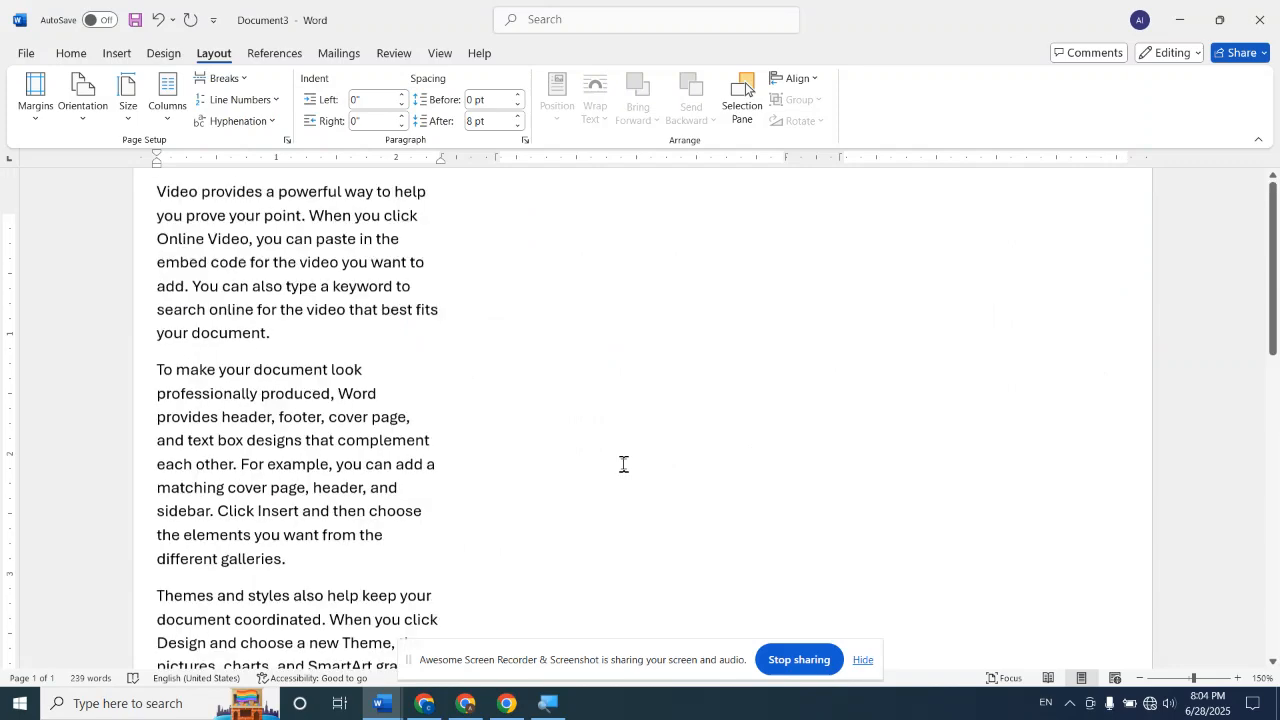
Increase the font size of the whole document's text to 20
key(ctrl+a)
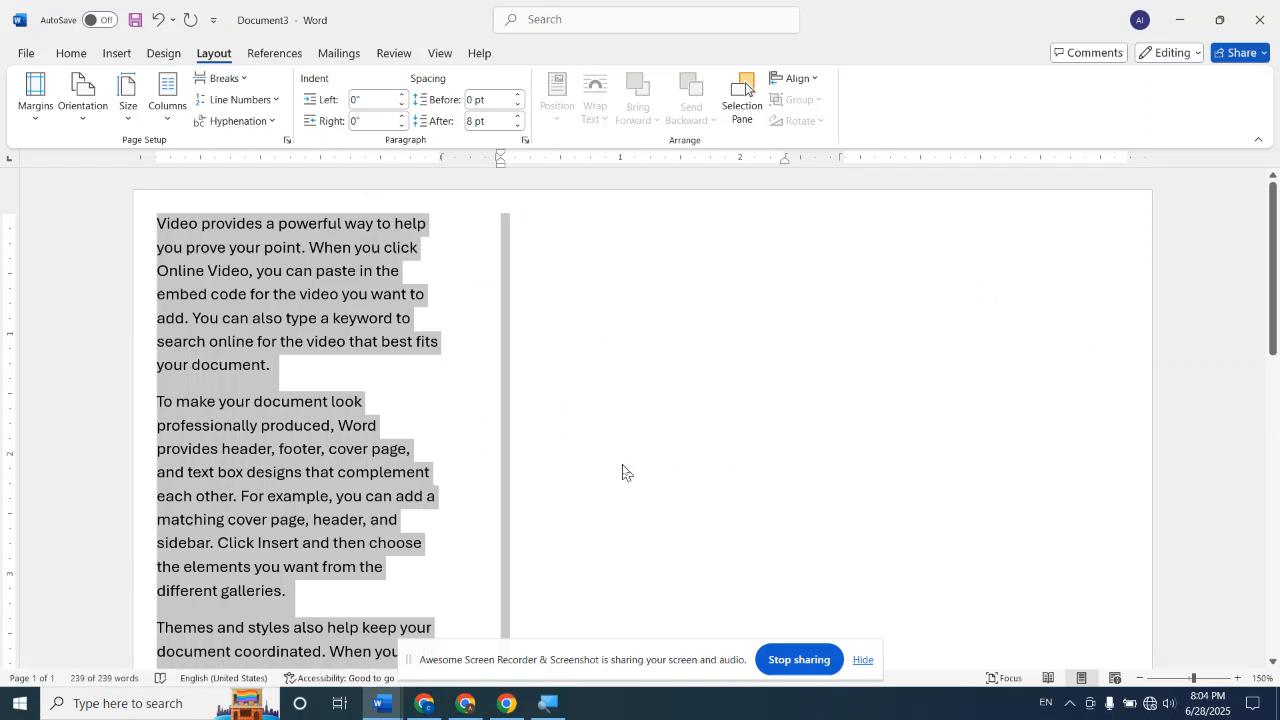
click(70, 53)
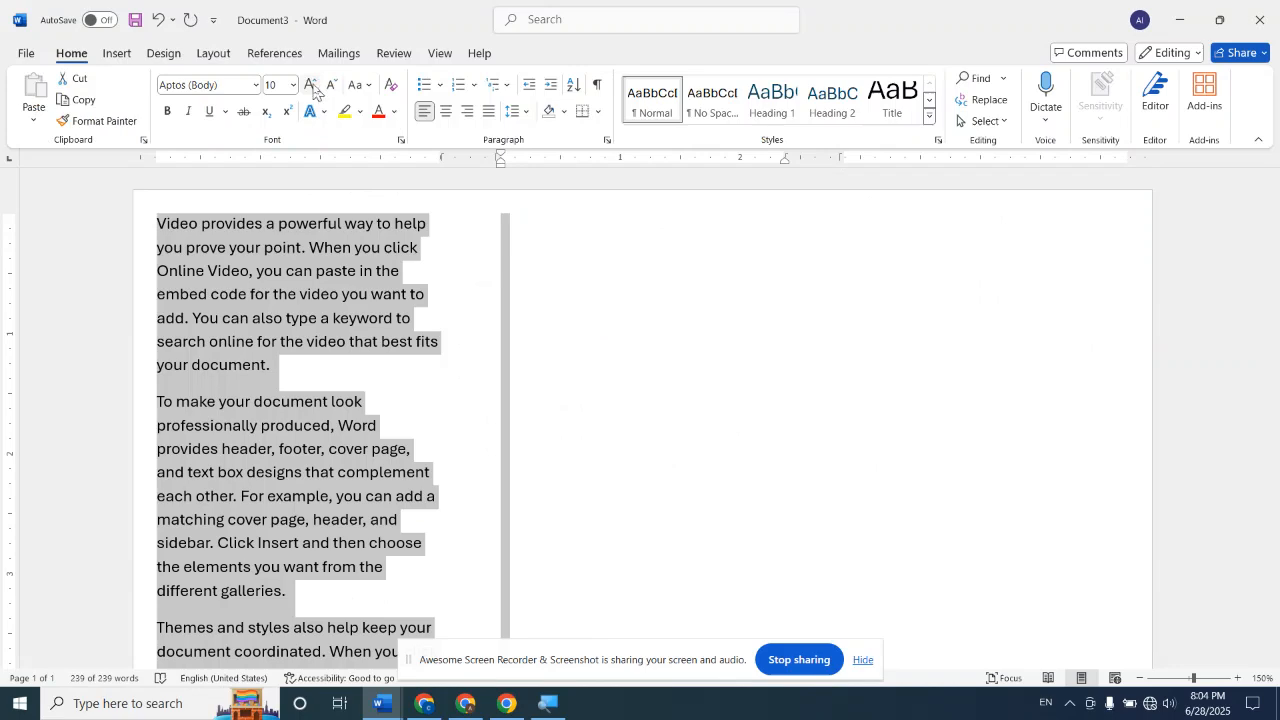
click(312, 88)
click(312, 88)
click(312, 88)
click(312, 88)
click(312, 88)
click(312, 88)
click(312, 88)
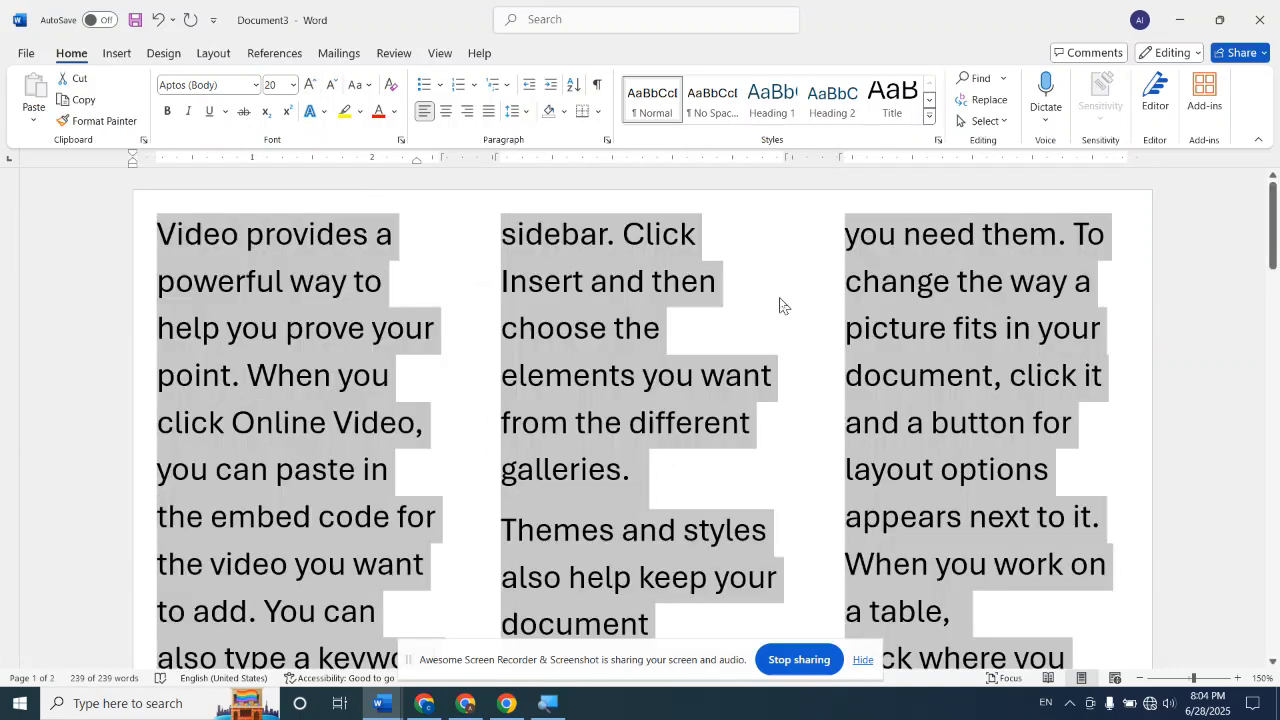
click(782, 298)
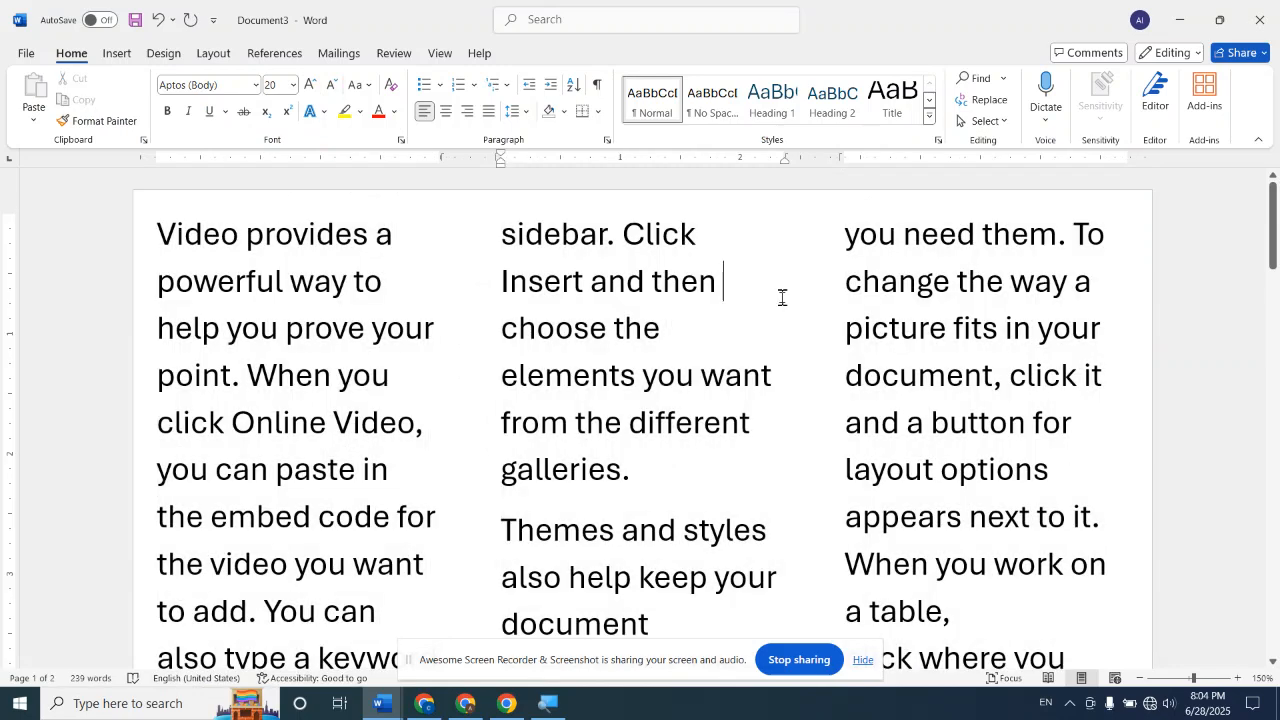
scroll(782, 298, down, 10)
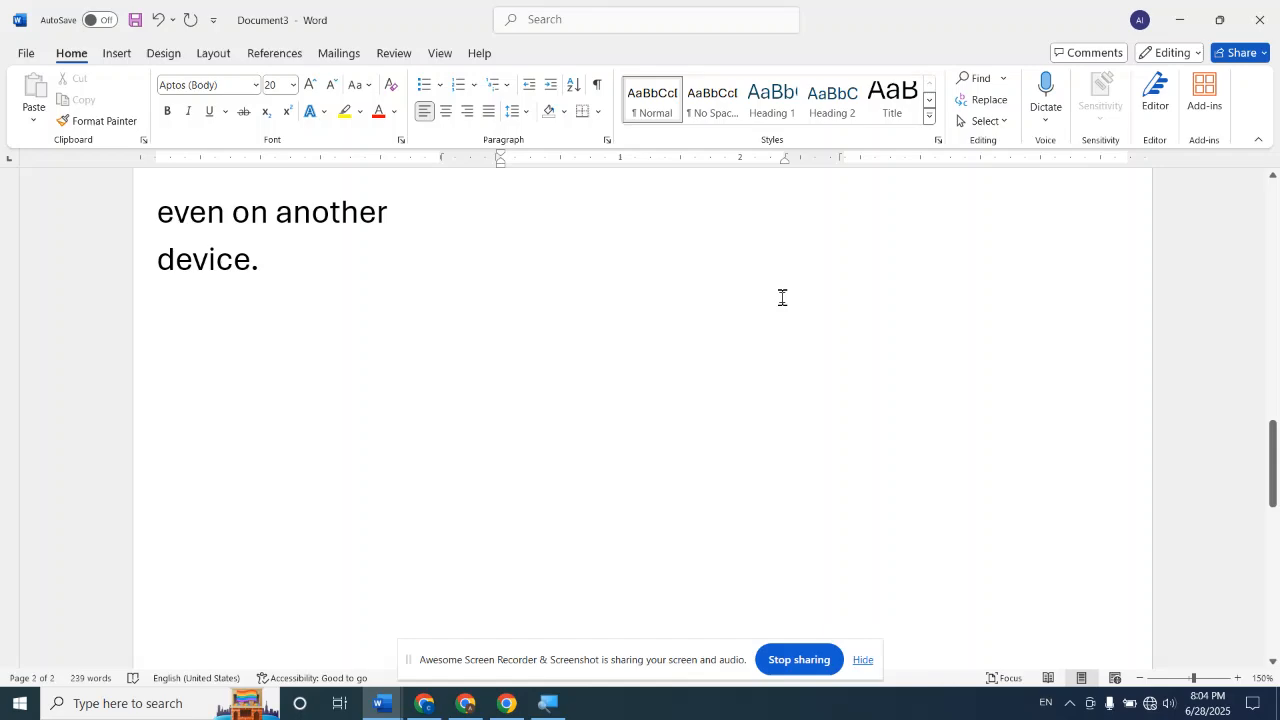
Reduce the font size of the whole document's text to 10
scroll(325, 342, up, 2)
scroll(329, 337, up, 6)
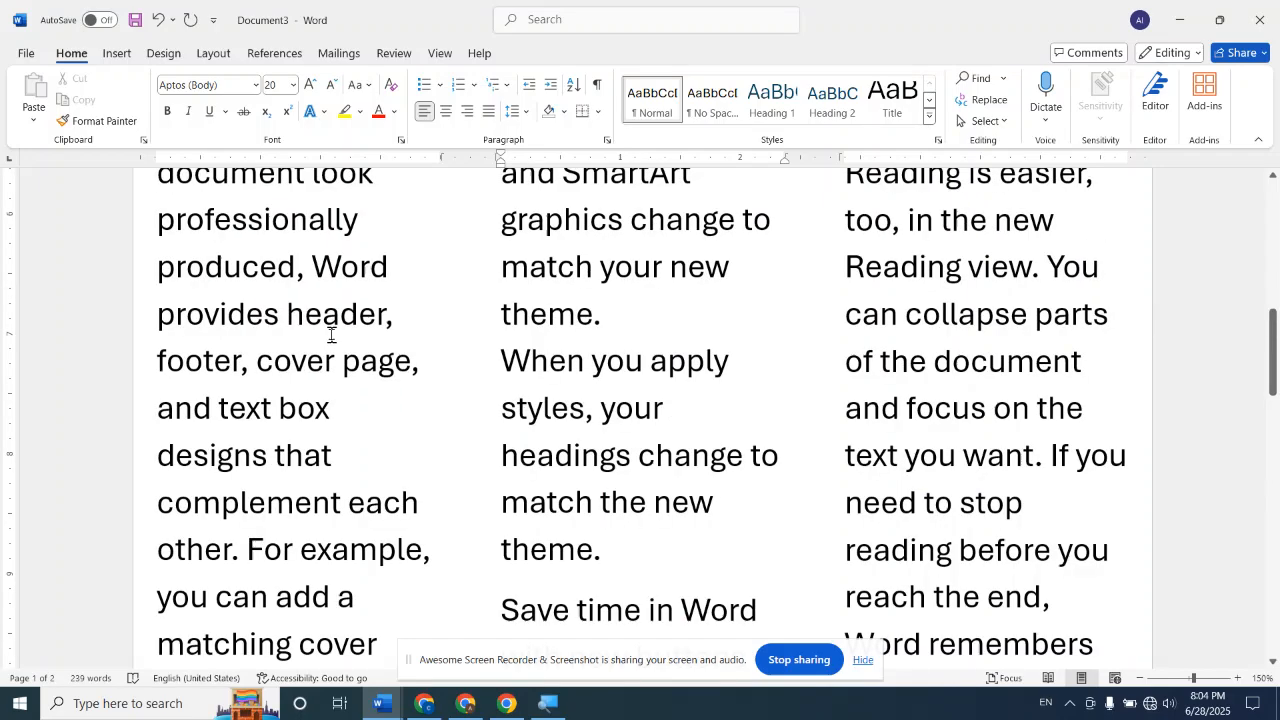
scroll(331, 335, up, 8)
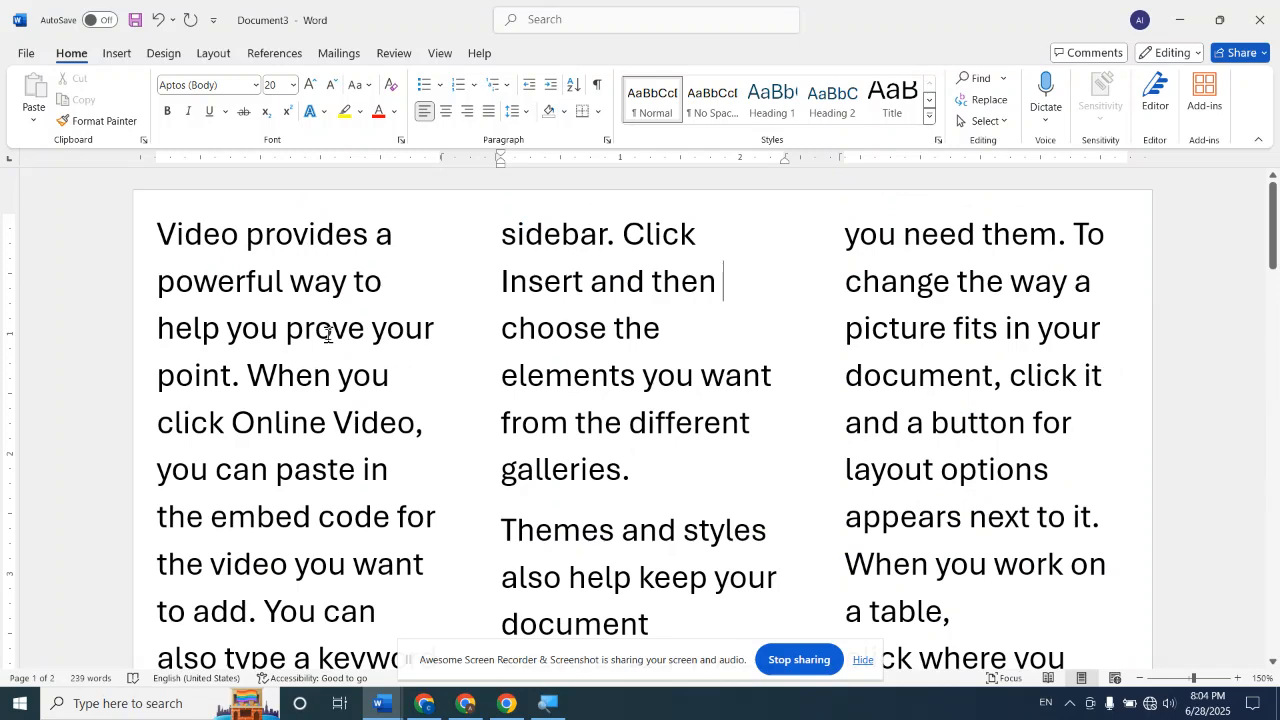
key(ctrl+a)
key(ctrl+shift+comma)
key(ctrl+shift+comma)
key(ctrl+shift+comma)
key(ctrl+shift+comma)
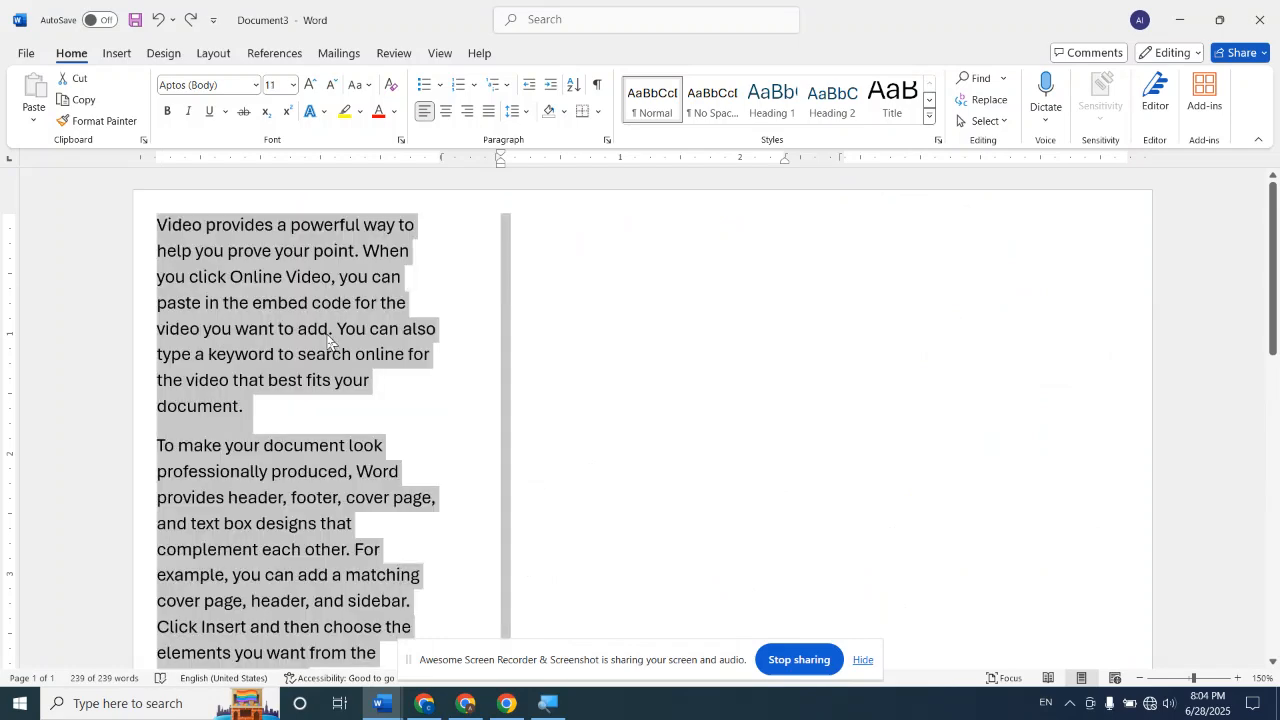
text(Z)
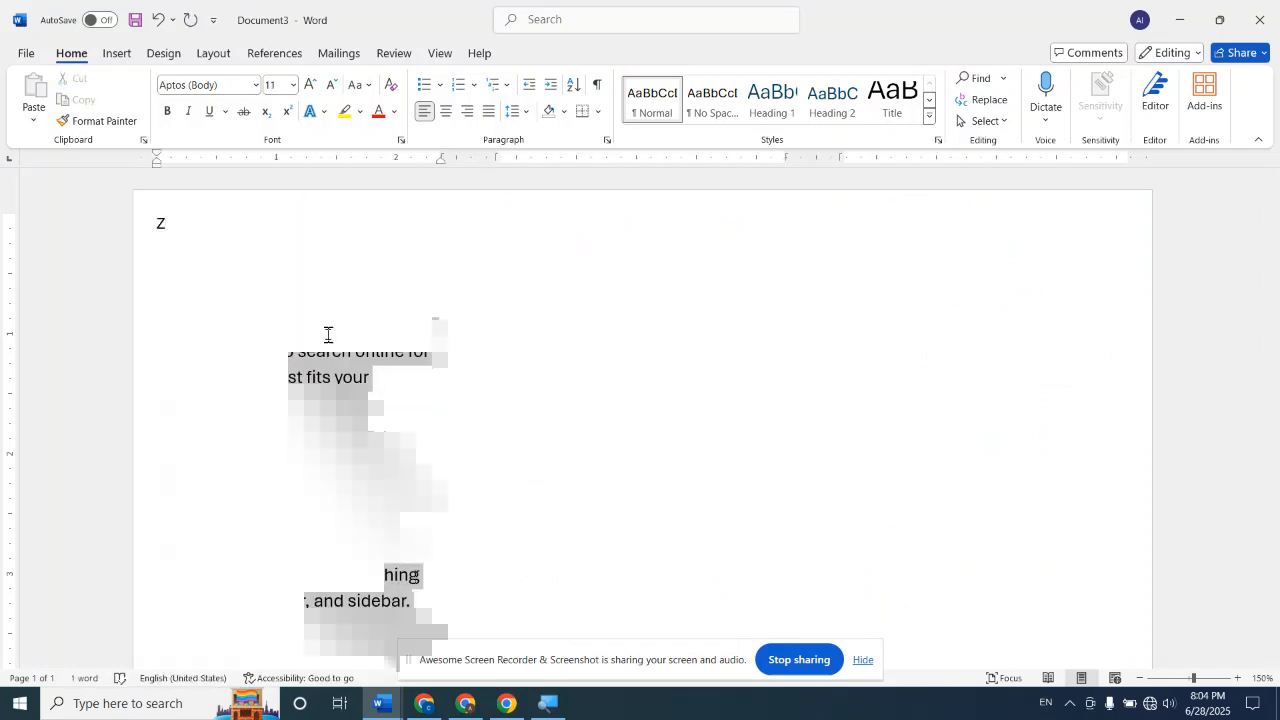
key(ctrl+z)
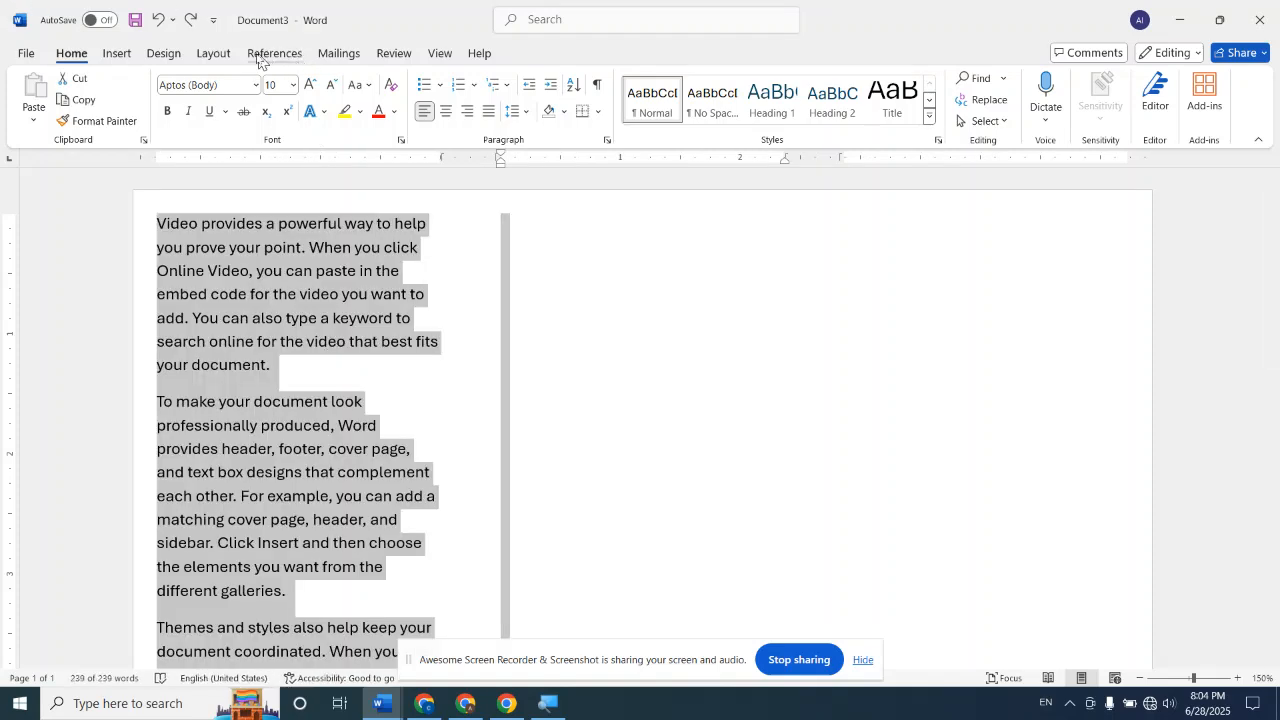
Return the whole document's text to a single-column layout
click(214, 53)
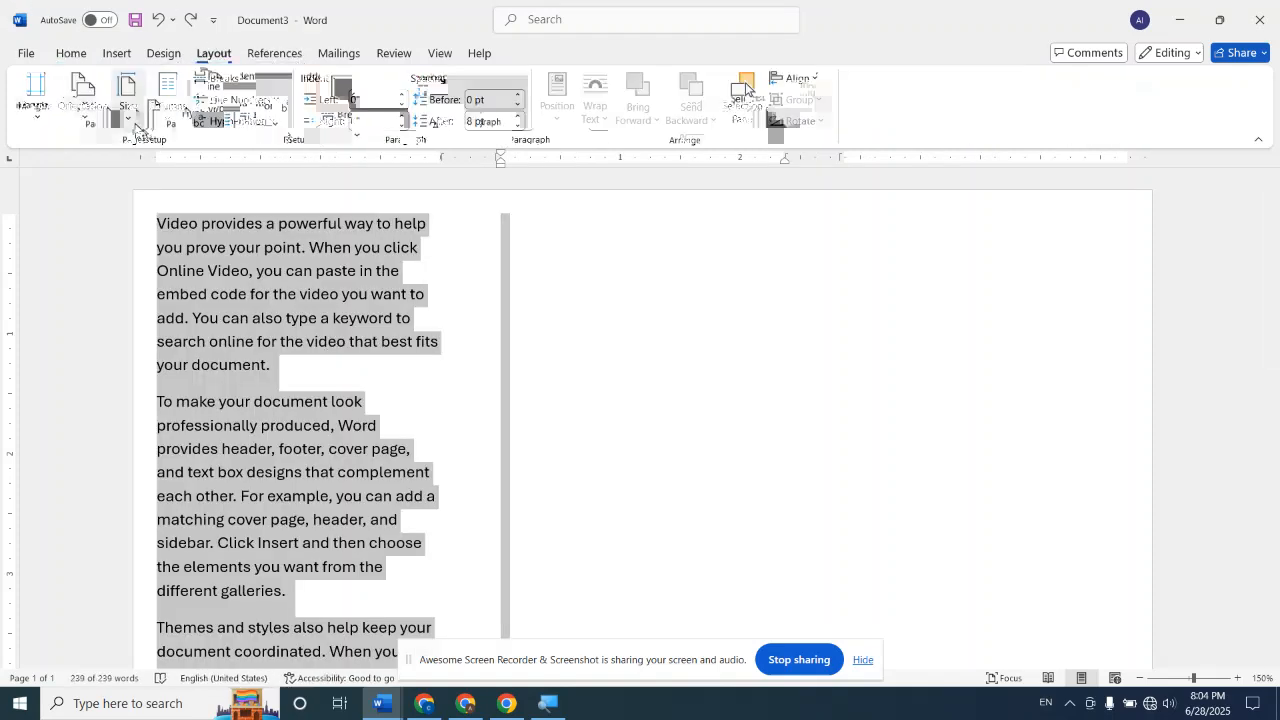
click(168, 100)
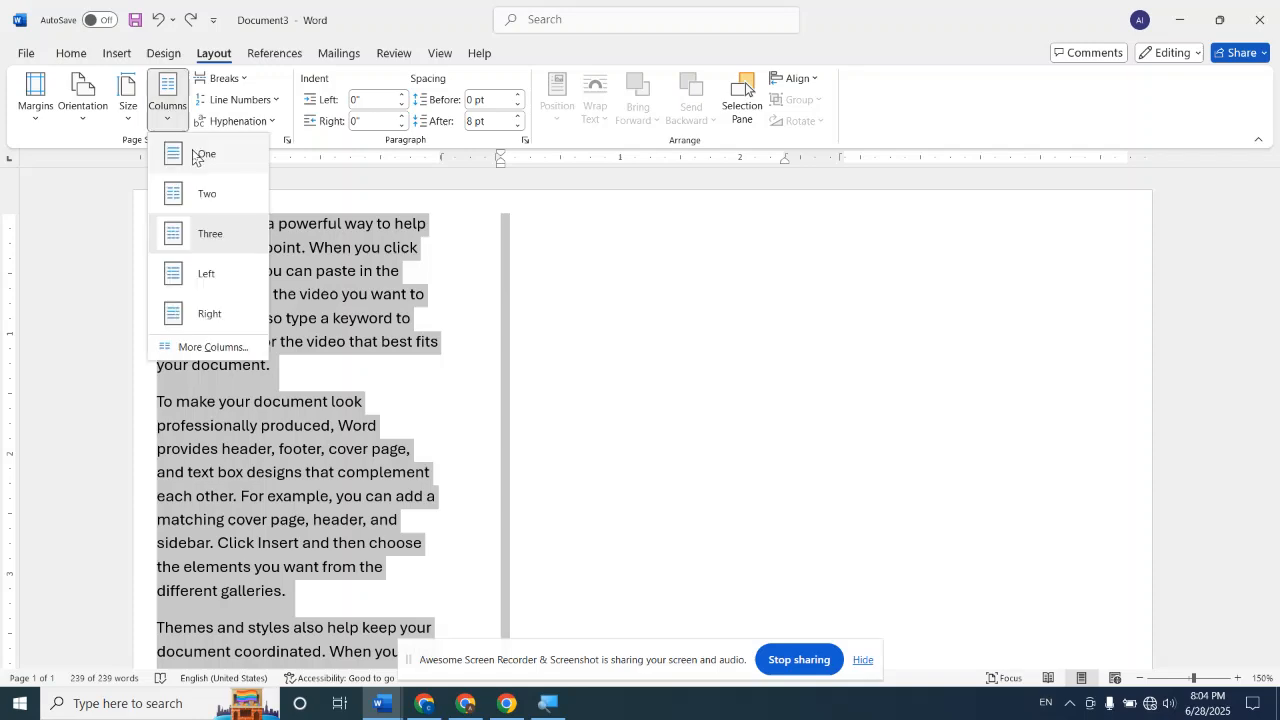
click(199, 155)
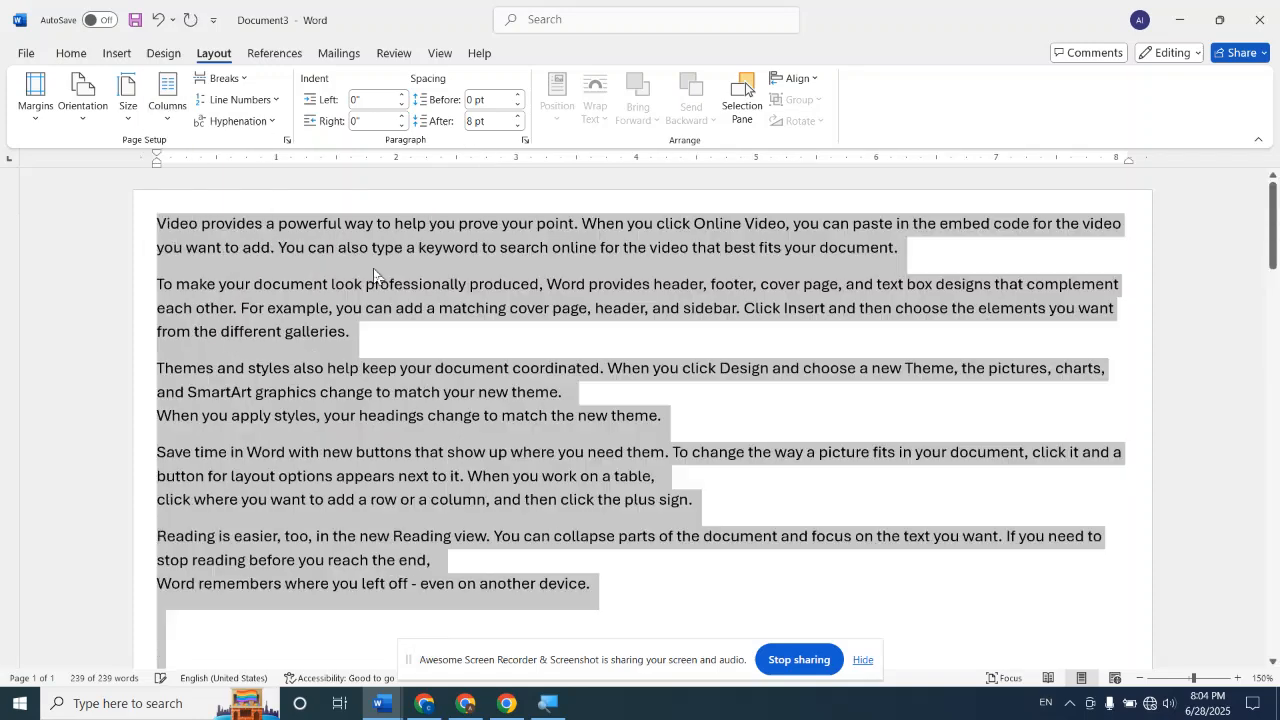
click(1229, 384)
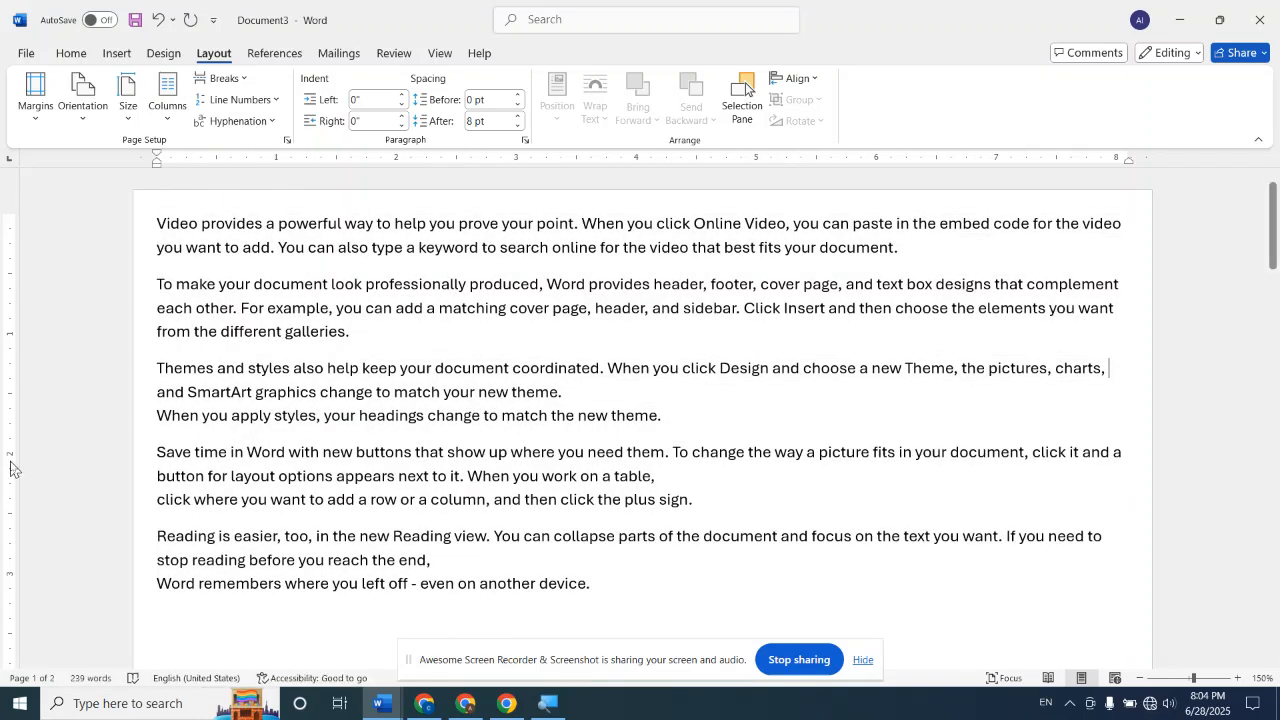
Insert a Next Page section break before the paragraph starting "Save time in Word"
click(157, 452)
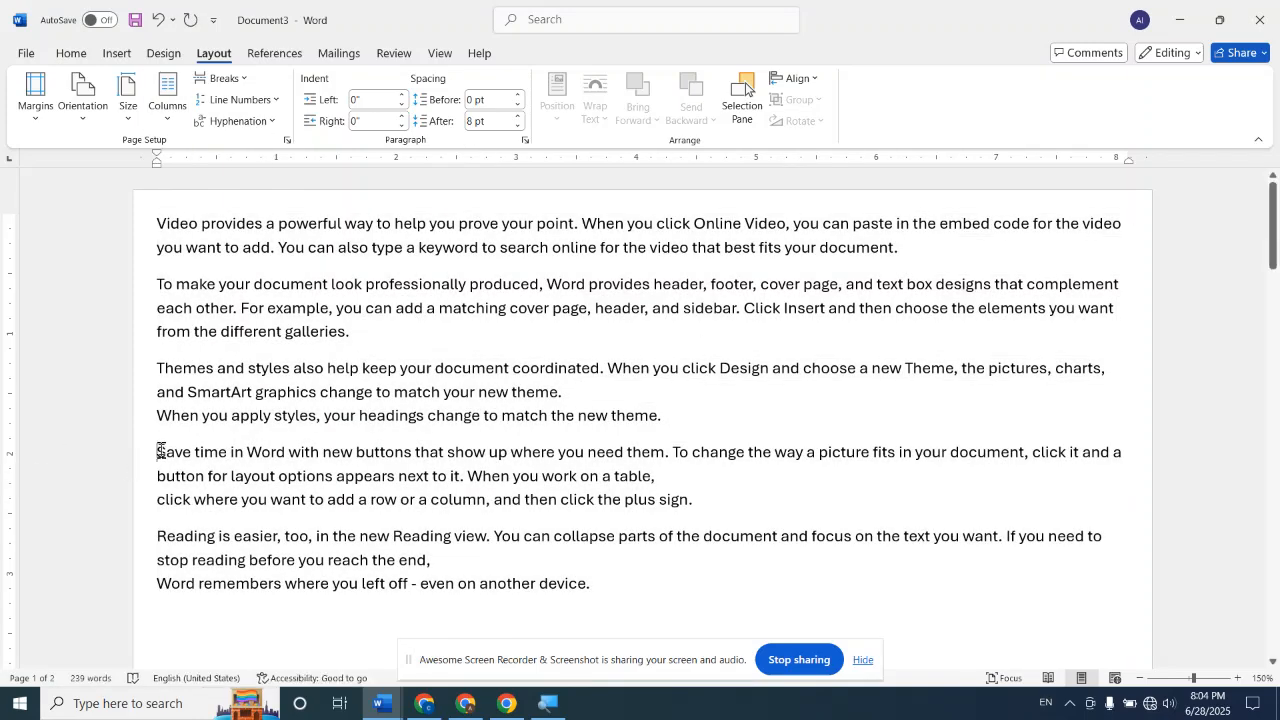
click(239, 84)
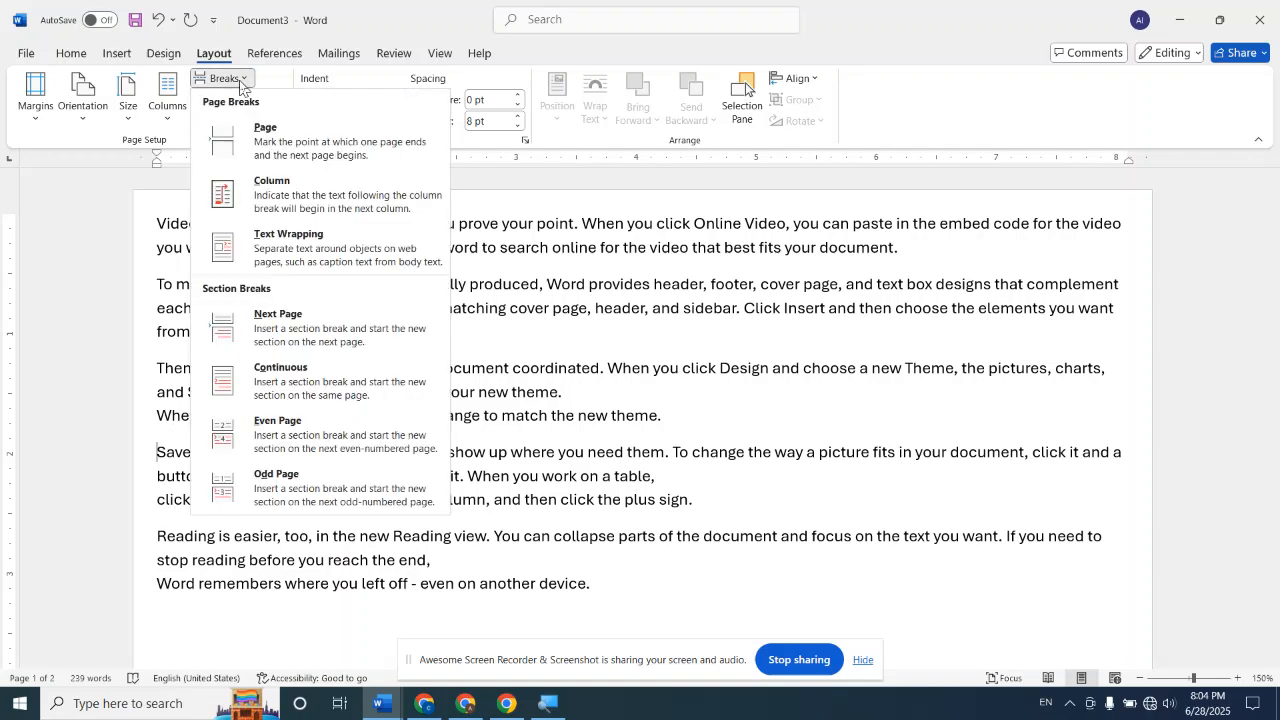
click(290, 323)
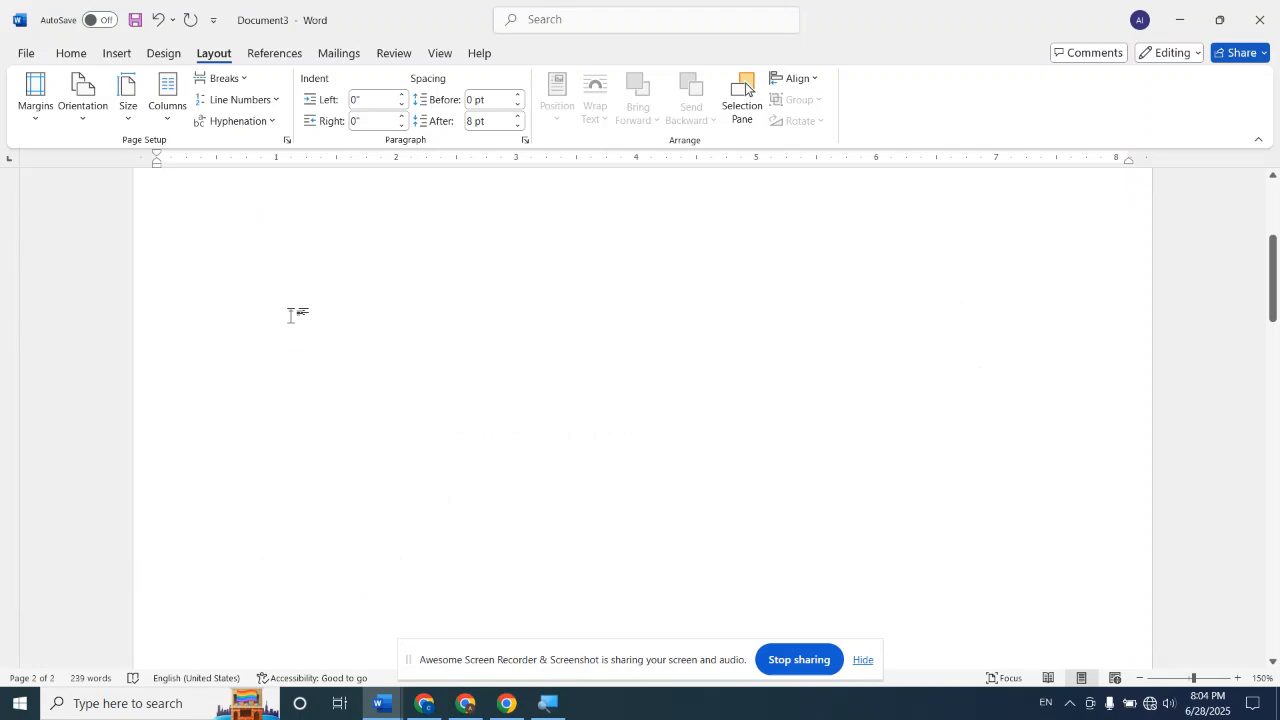
scroll(290, 315, up, 4)
scroll(287, 318, down, 8)
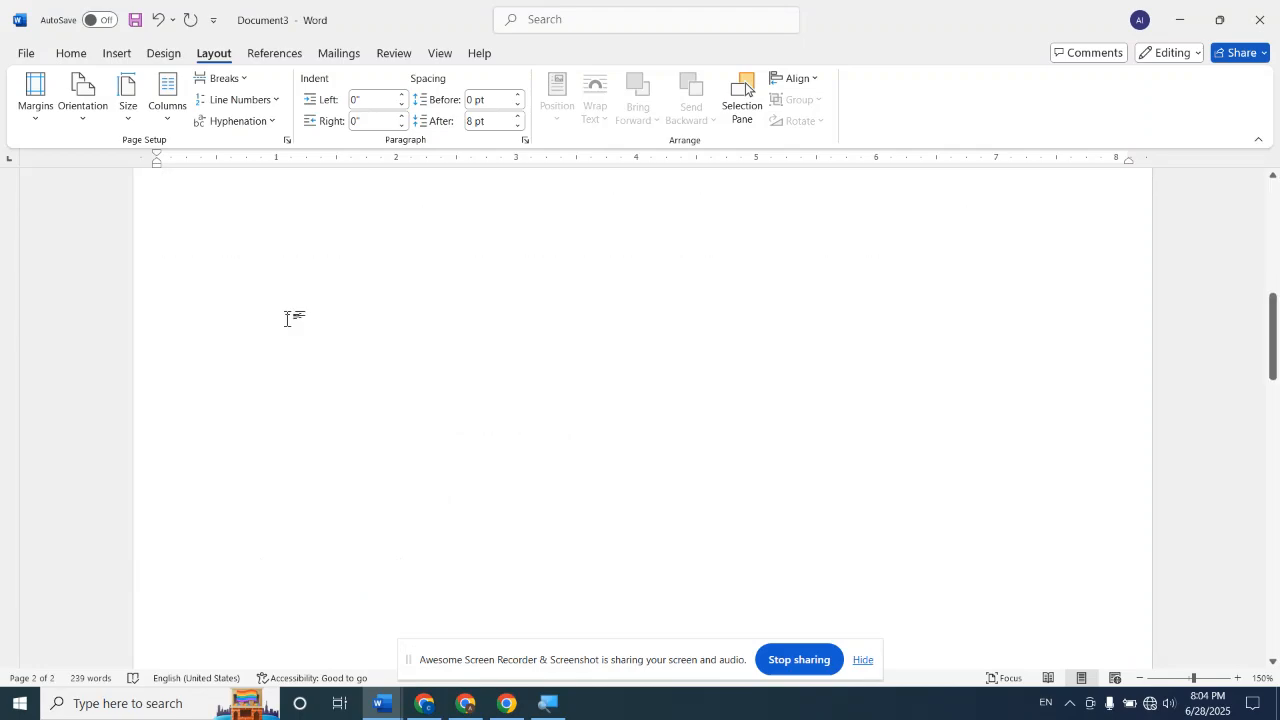
scroll(287, 318, down, 5)
scroll(287, 318, up, 7)
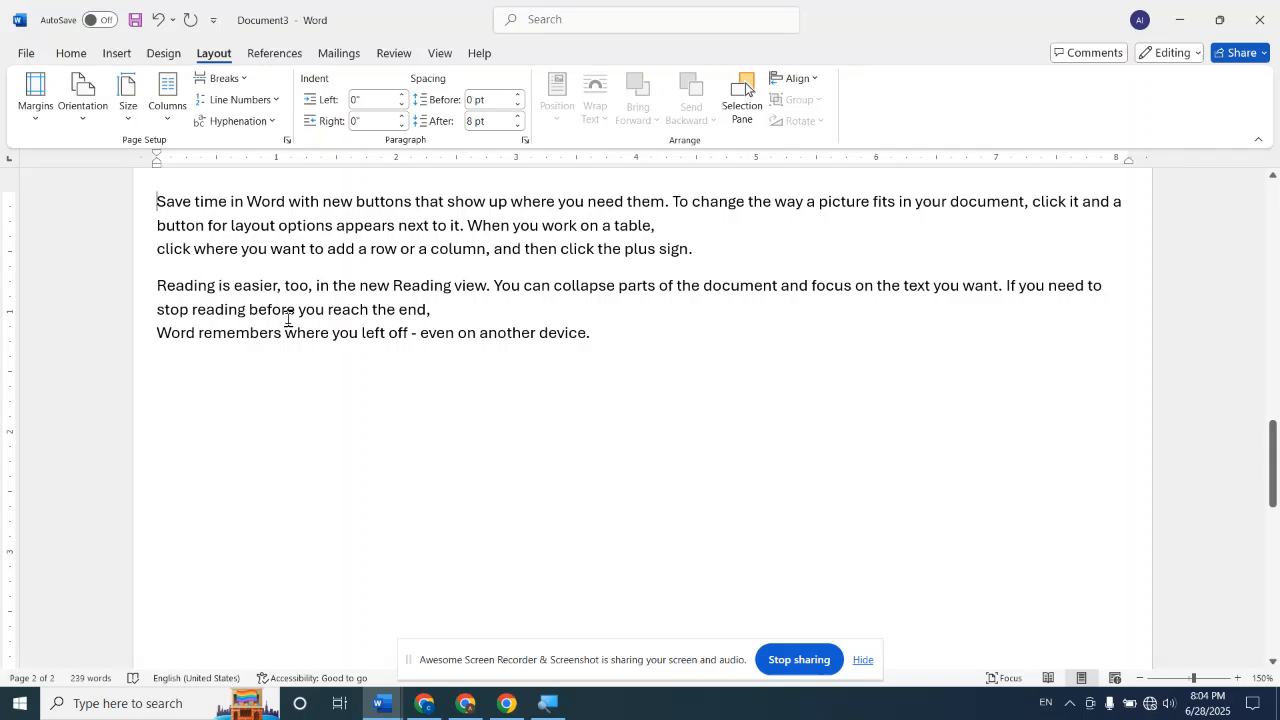
Lay out only the first section's text in three columns and compare it with the section on the next page
scroll(287, 318, up, 10)
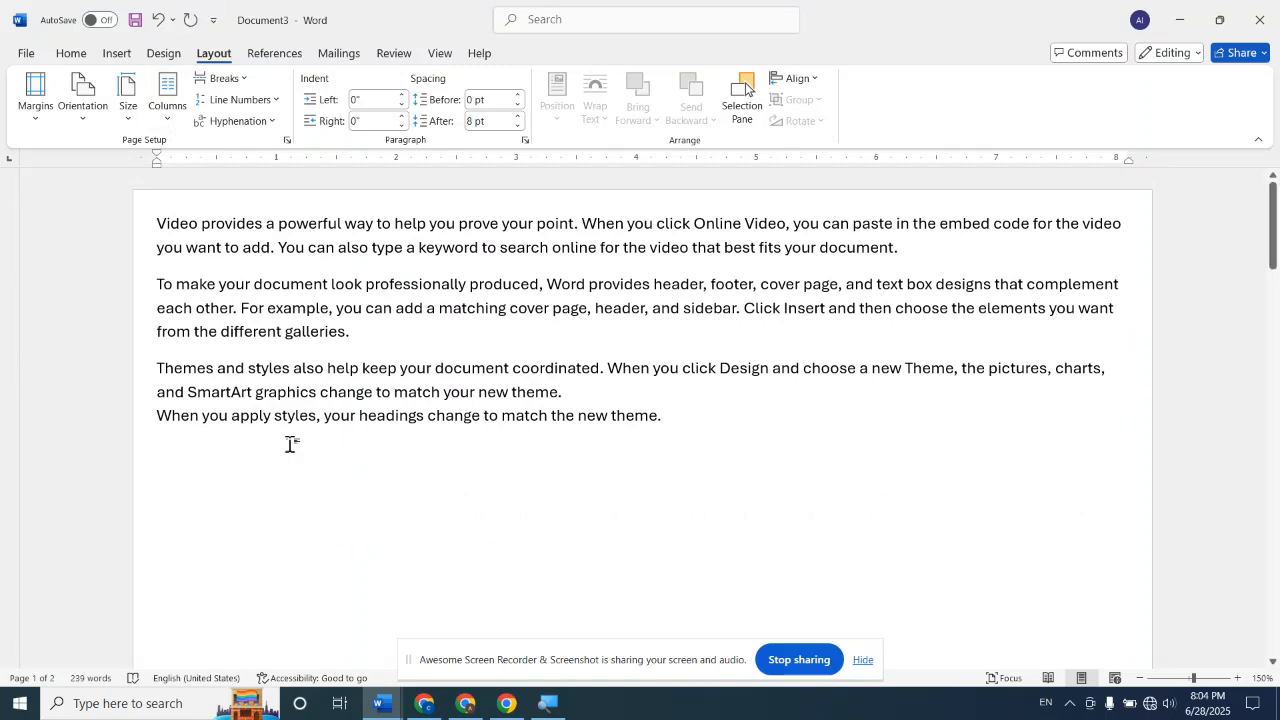
click(168, 106)
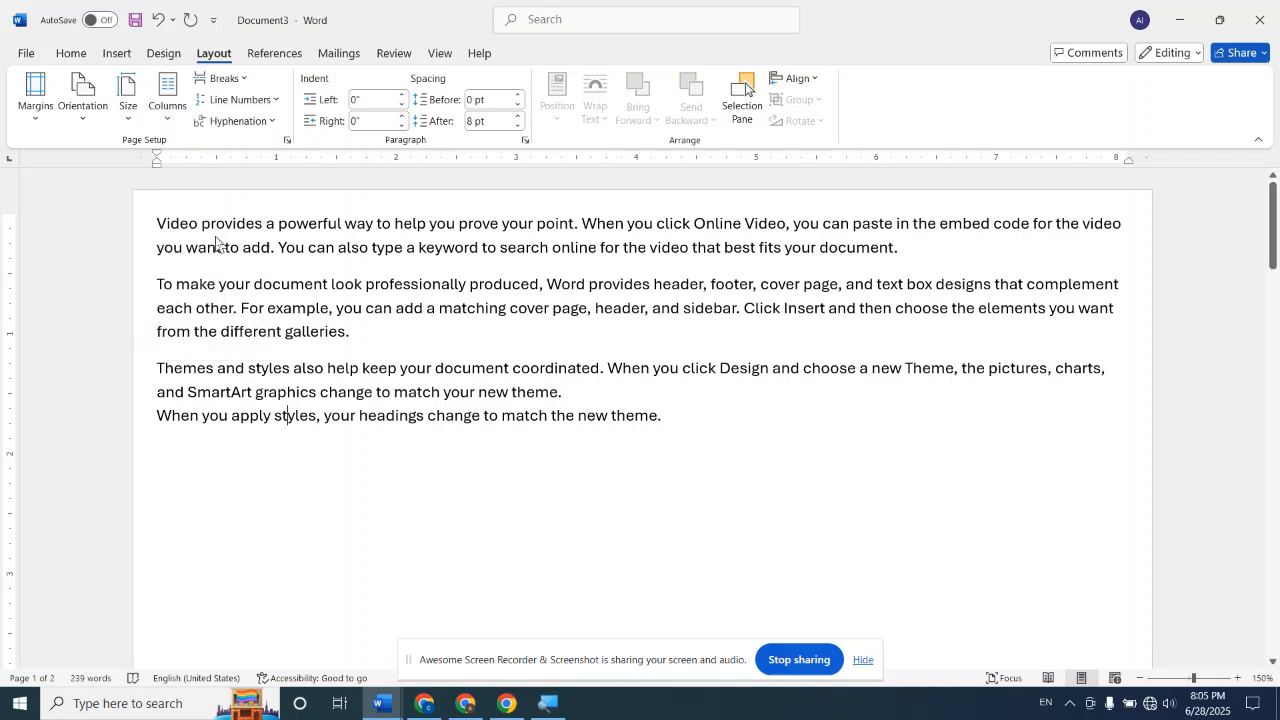
click(214, 238)
scroll(595, 209, up, 2)
scroll(593, 209, down, 1)
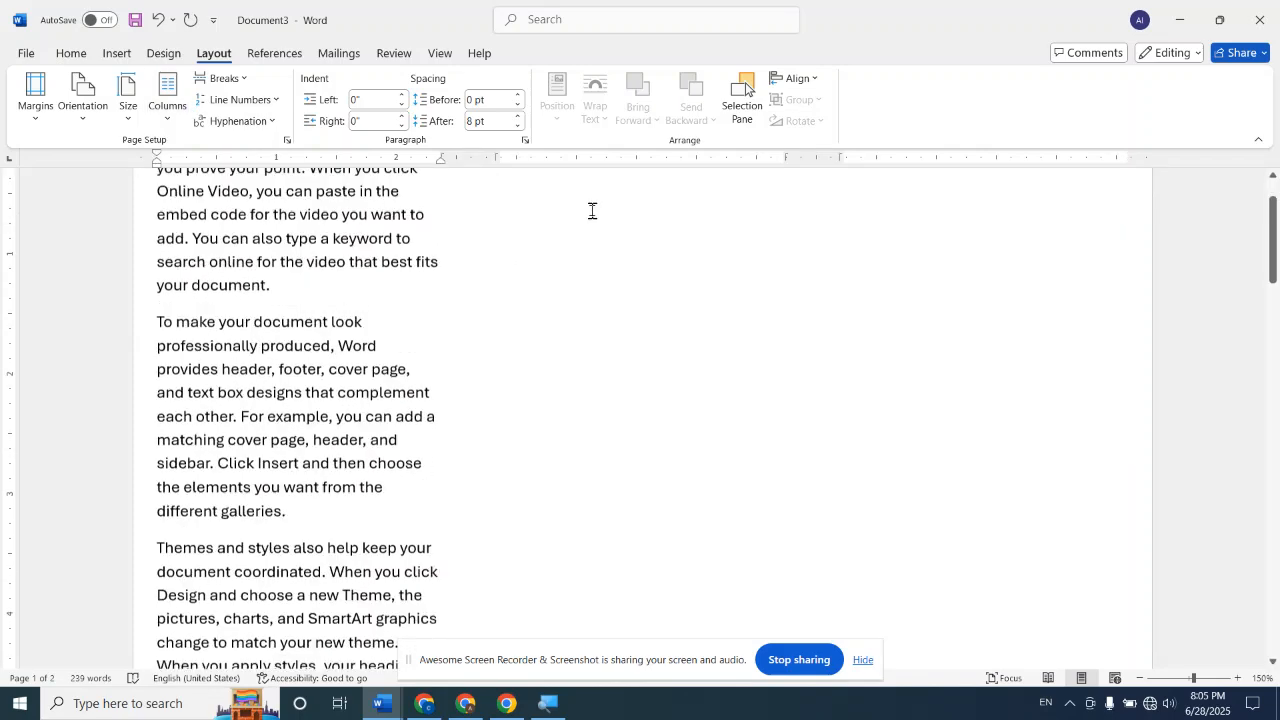
scroll(592, 210, up, 2)
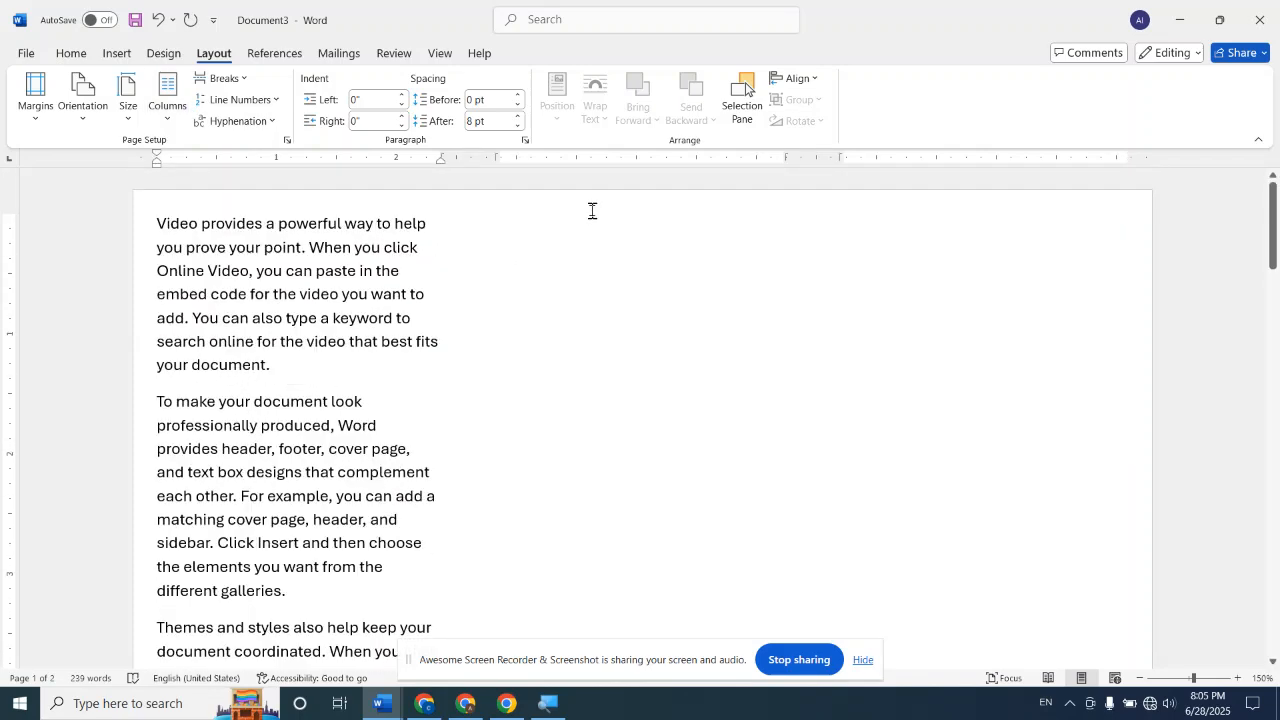
scroll(592, 210, down, 1)
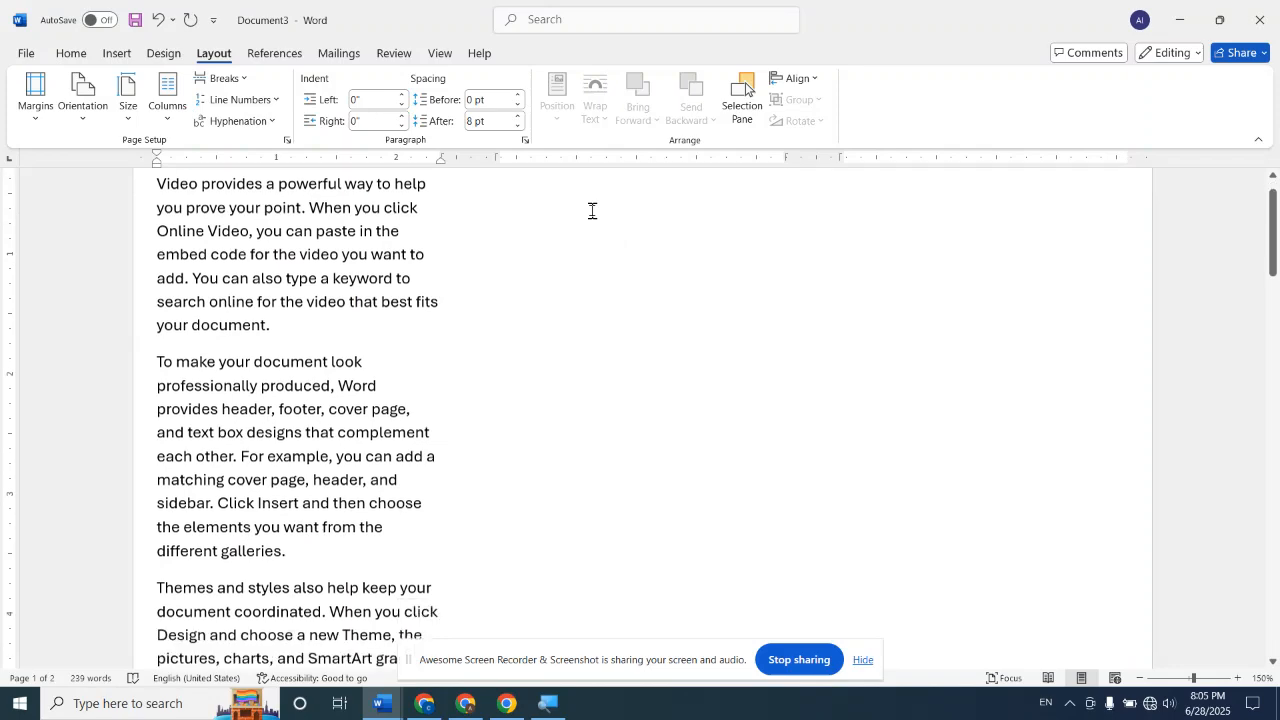
scroll(592, 211, down, 10)
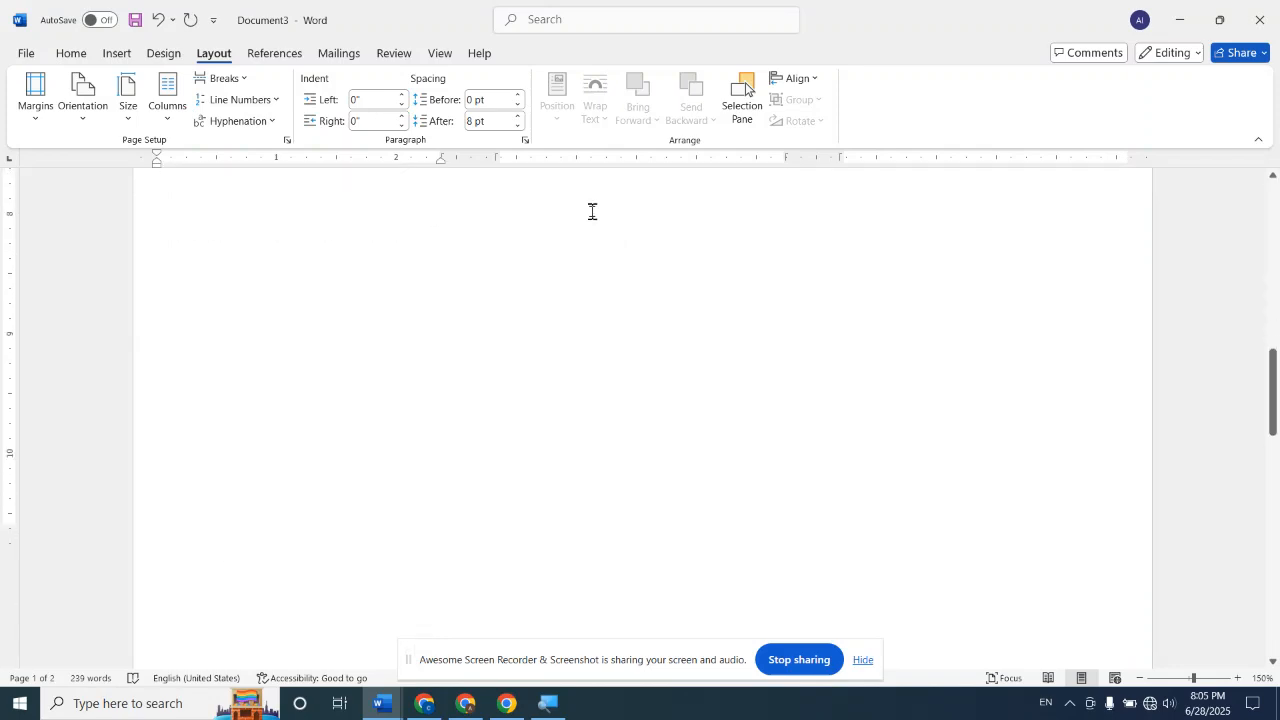
scroll(593, 211, down, 5)
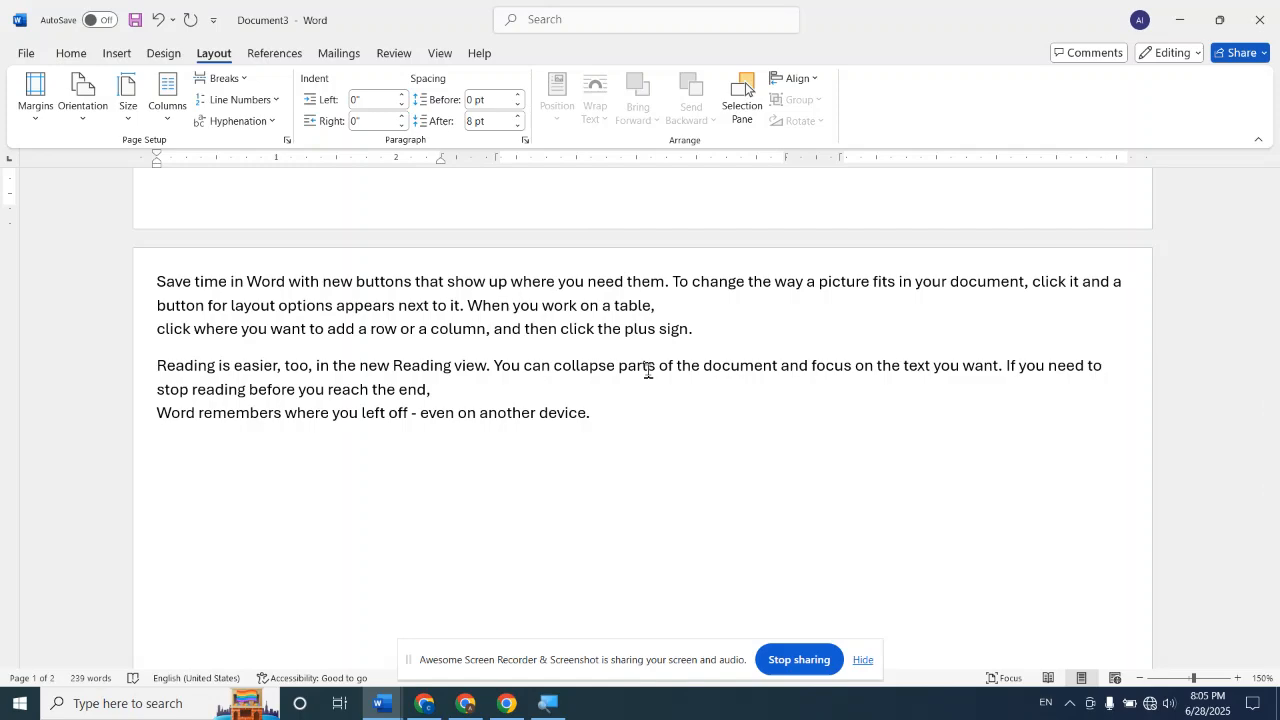
Undo the first section's three-column layout and the Next Page section break
scroll(648, 371, up, 15)
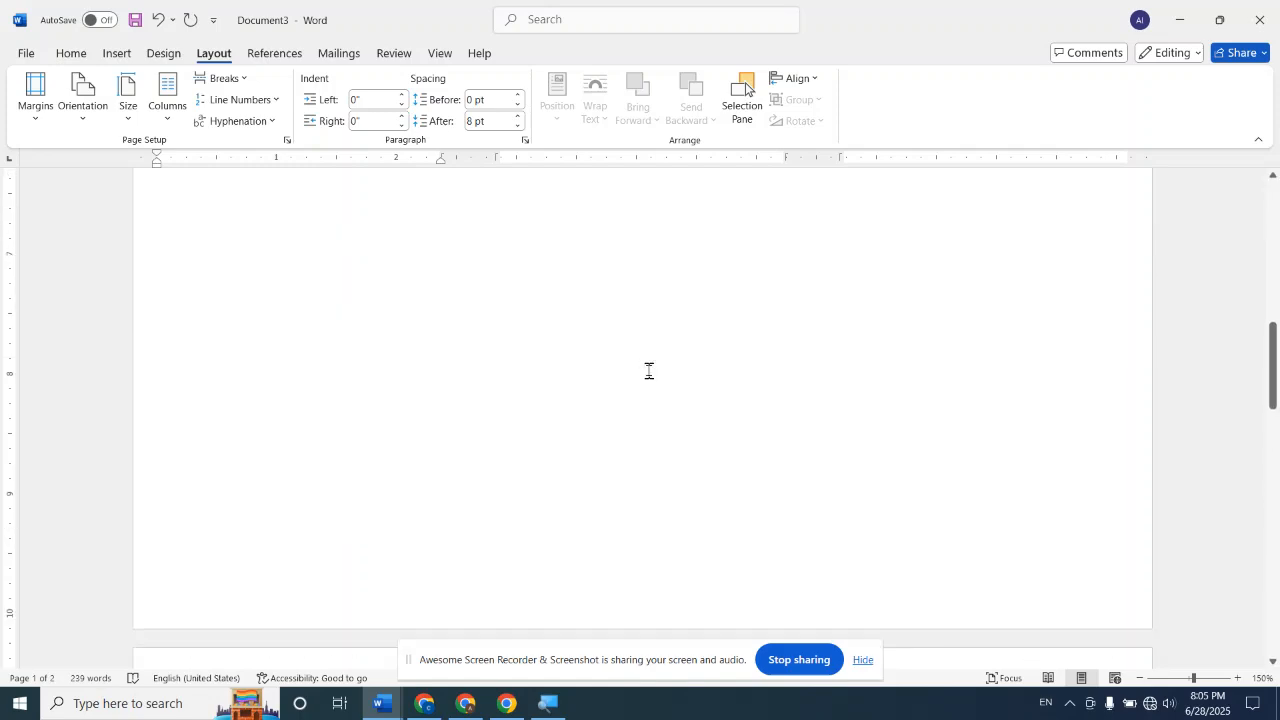
scroll(650, 371, up, 3)
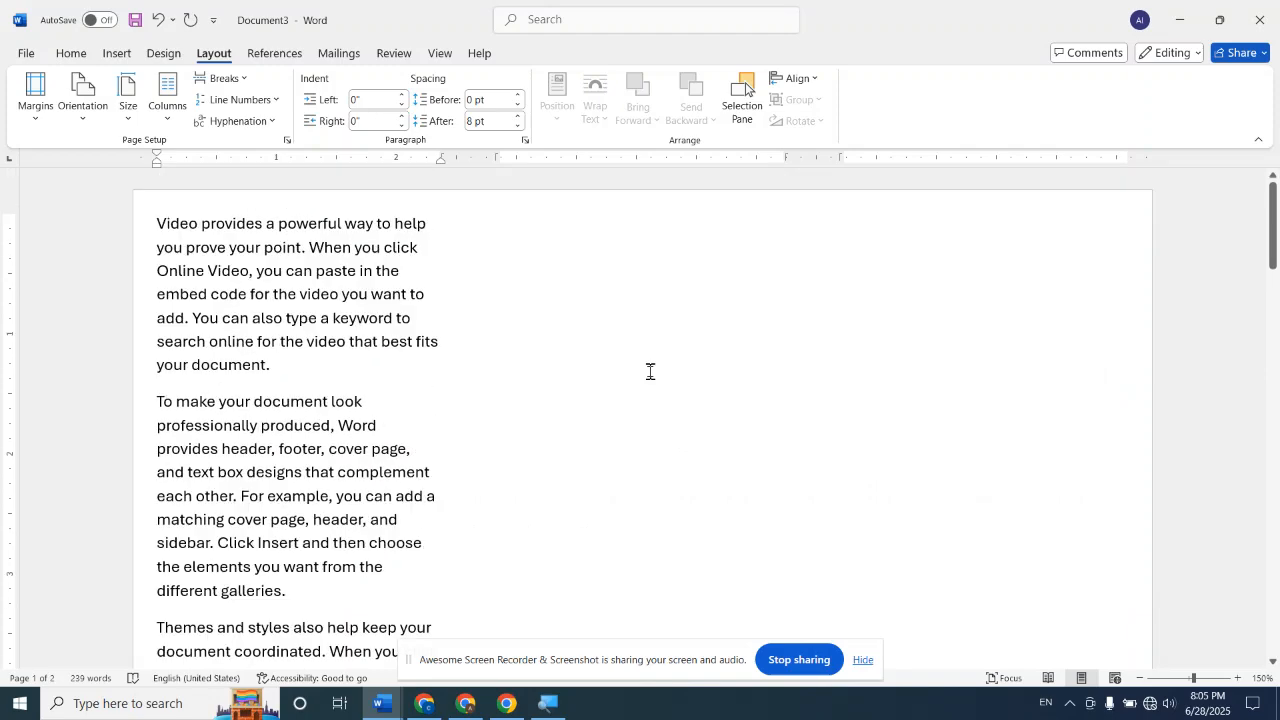
key(ctrl+z)
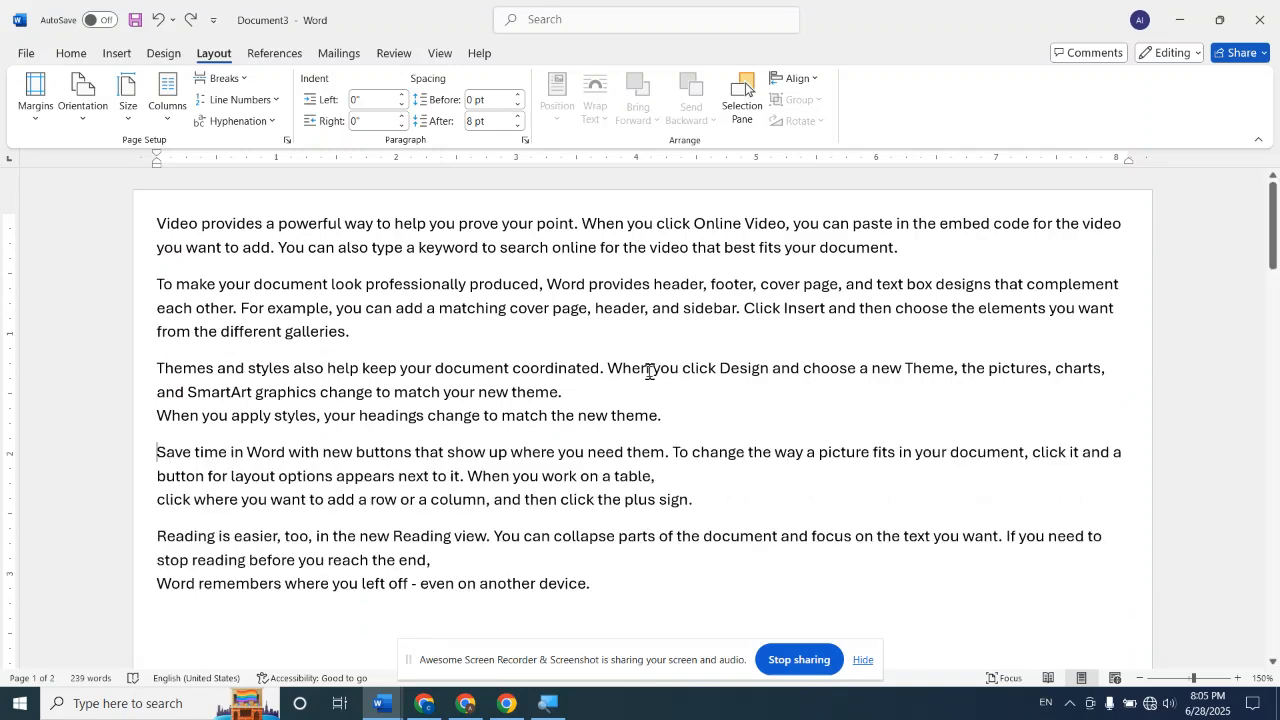
Insert a Continuous section break before the paragraph starting "Save time in Word"
click(221, 78)
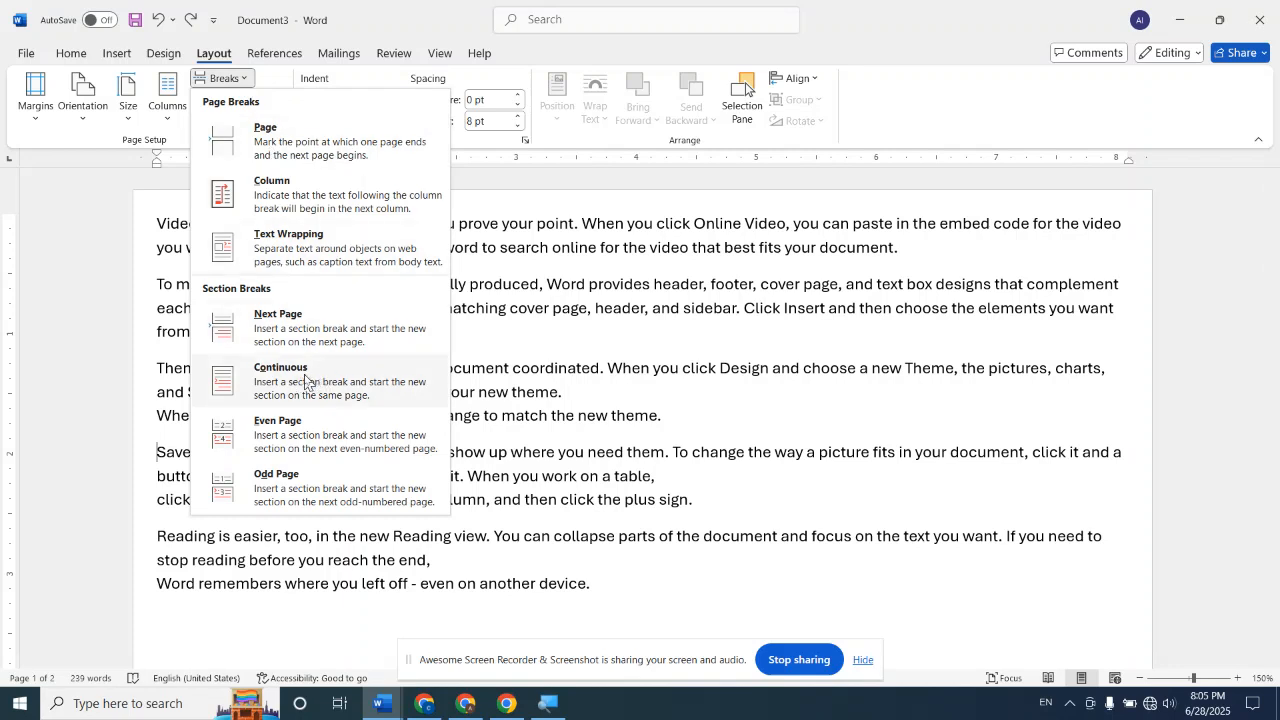
click(304, 380)
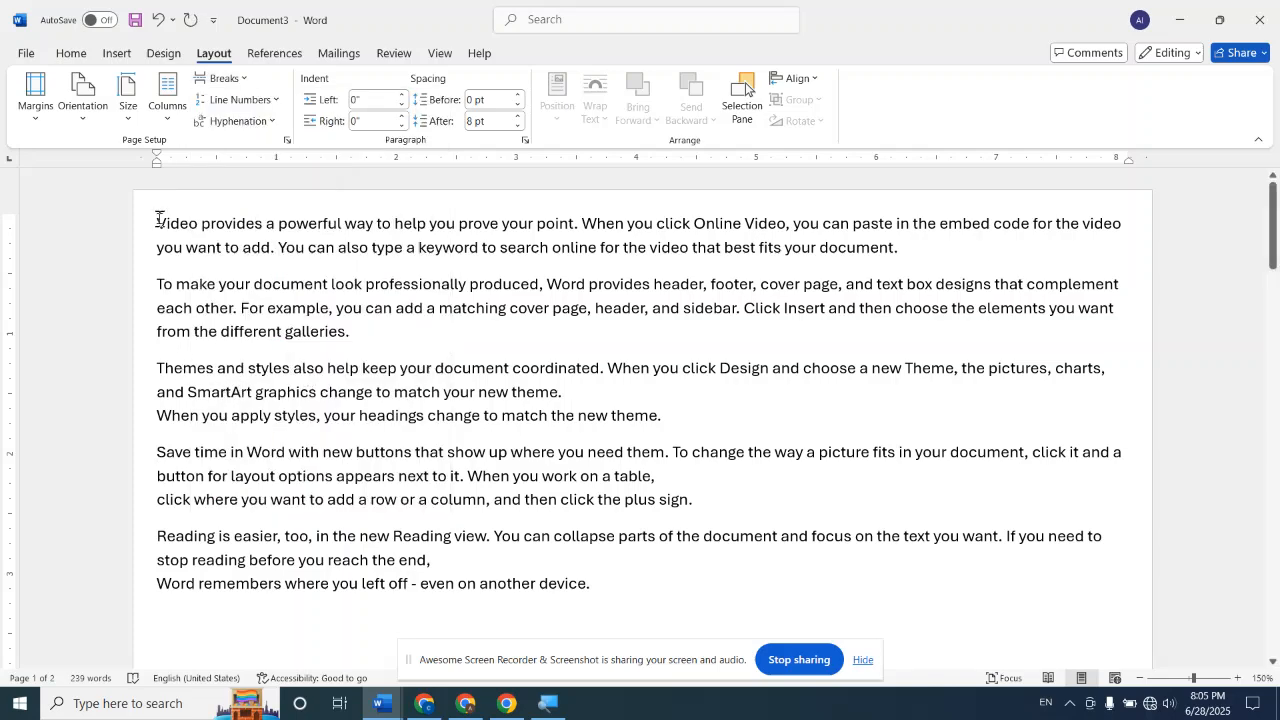
drag(160, 367, 679, 419)
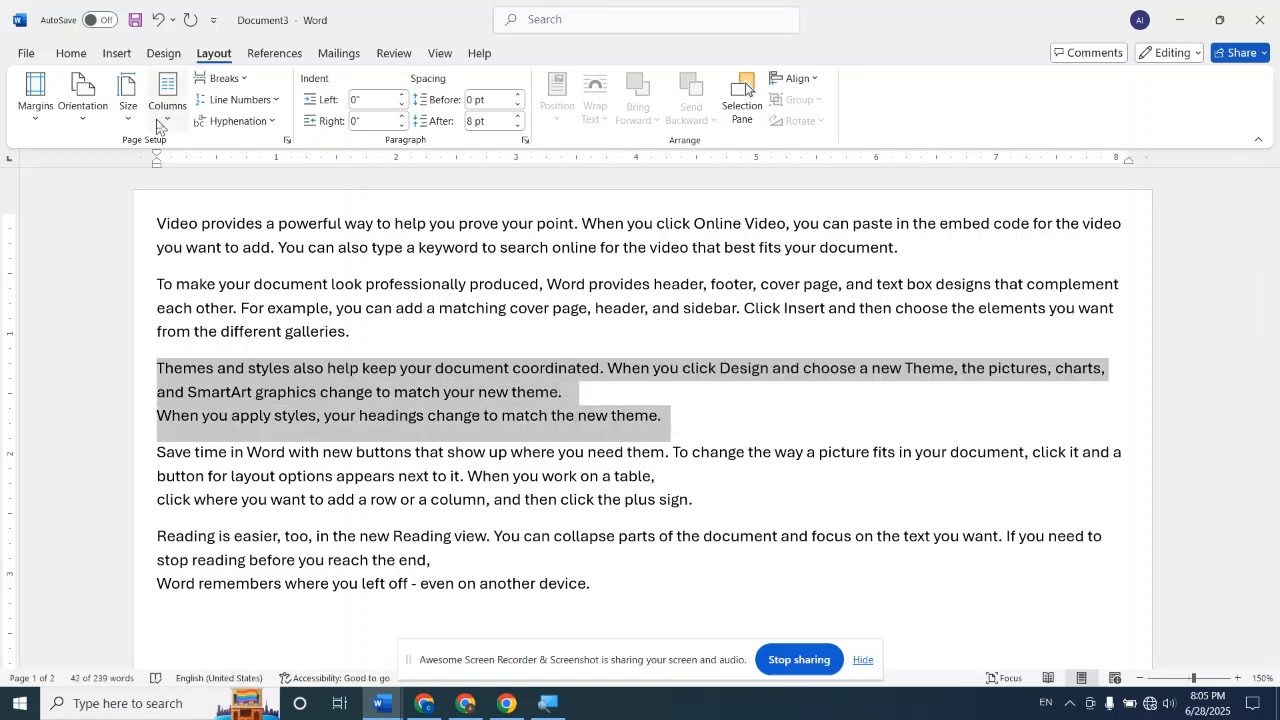
click(241, 84)
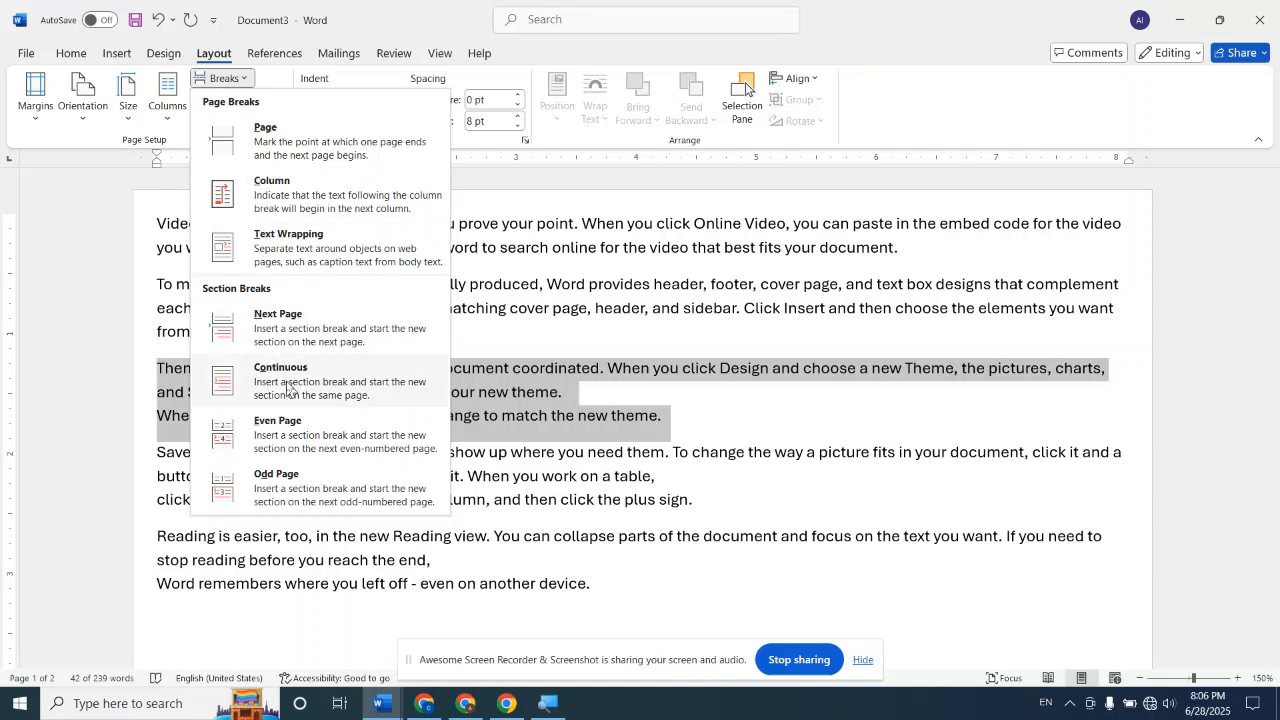
click(188, 620)
Lay out only the section after the Continuous break in three columns, compare it with the text above, and undo the layout
mouse_move(159, 454)
mouse_down()
mouse_move(207, 454)
mouse_move(155, 452)
mouse_up()
click(162, 452)
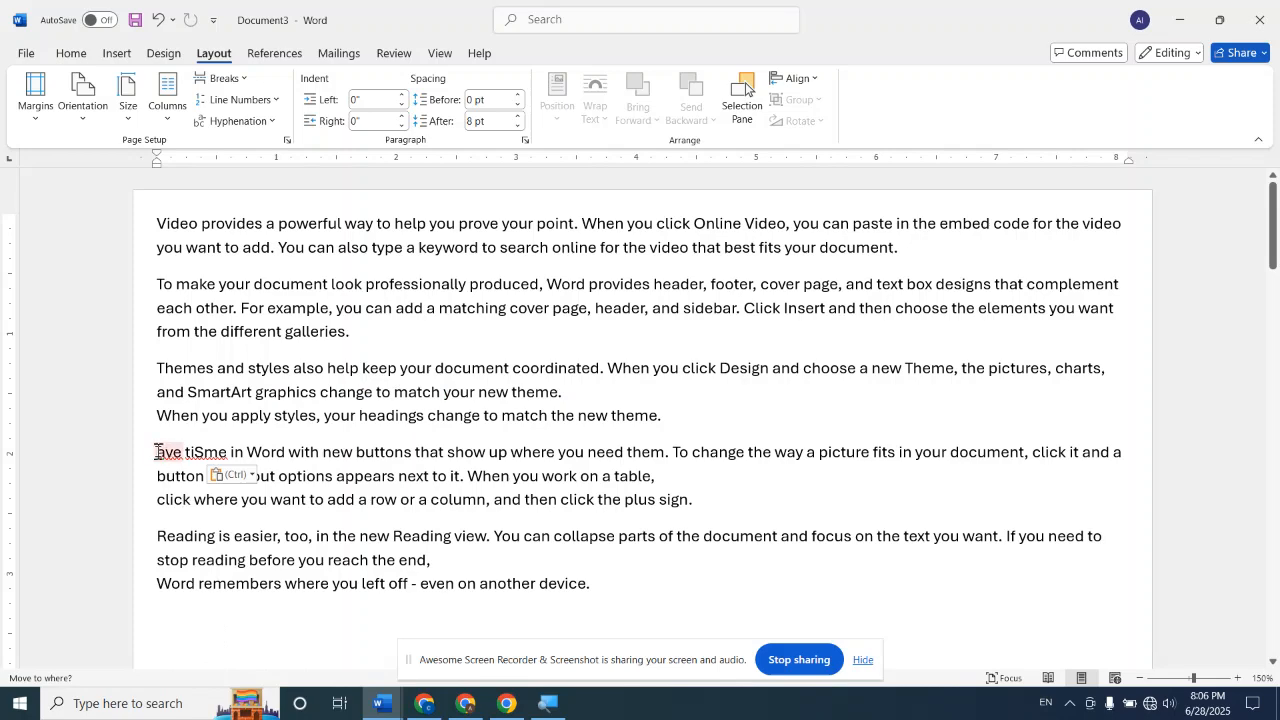
click(158, 452)
click(168, 100)
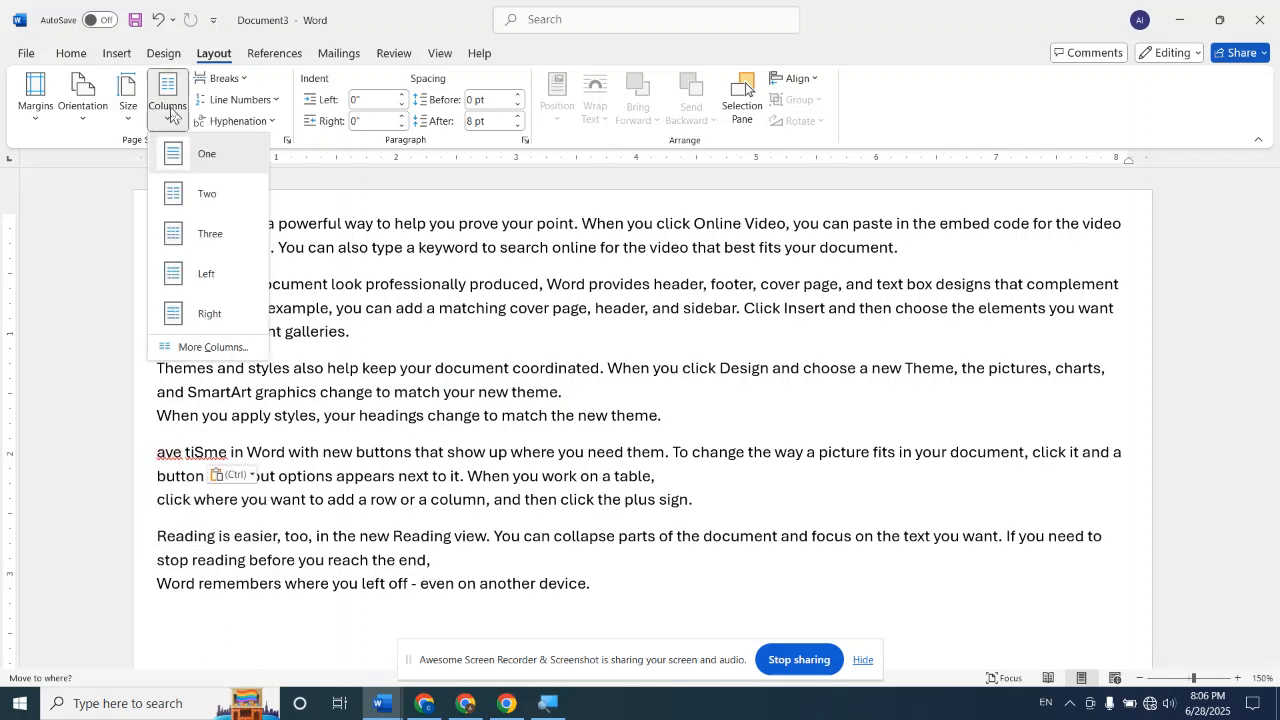
click(209, 233)
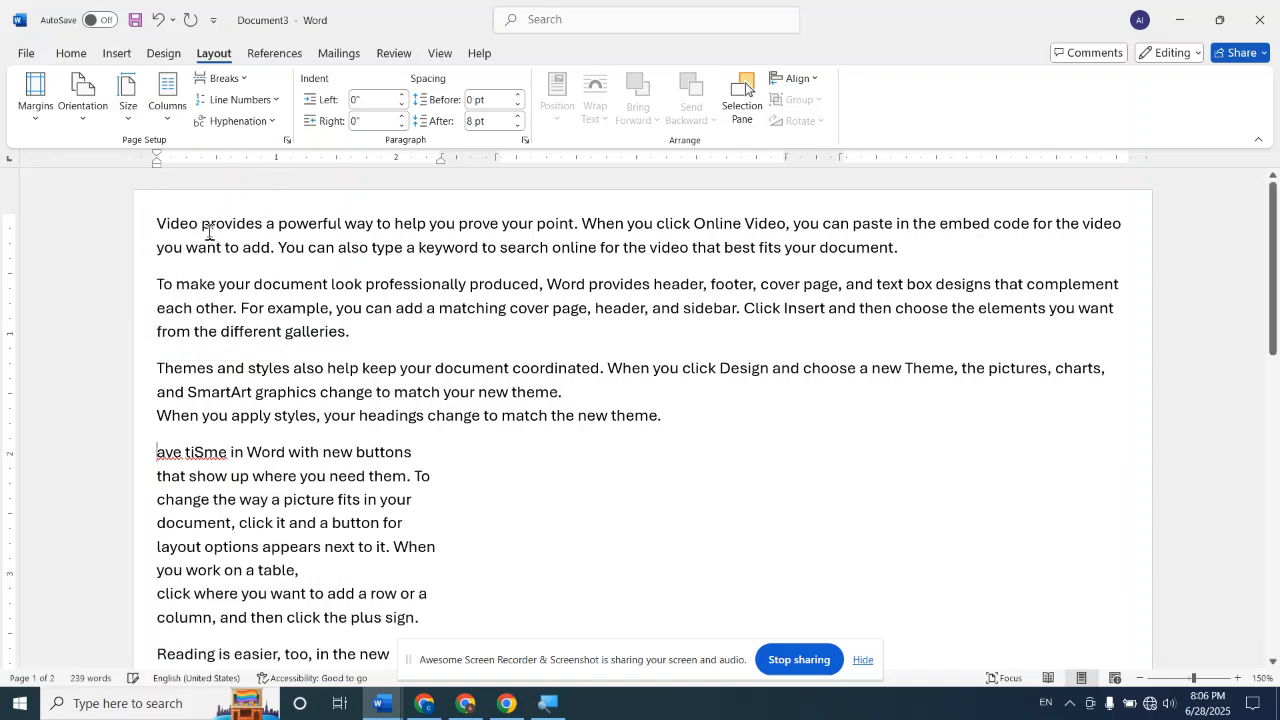
scroll(209, 233, down, 1)
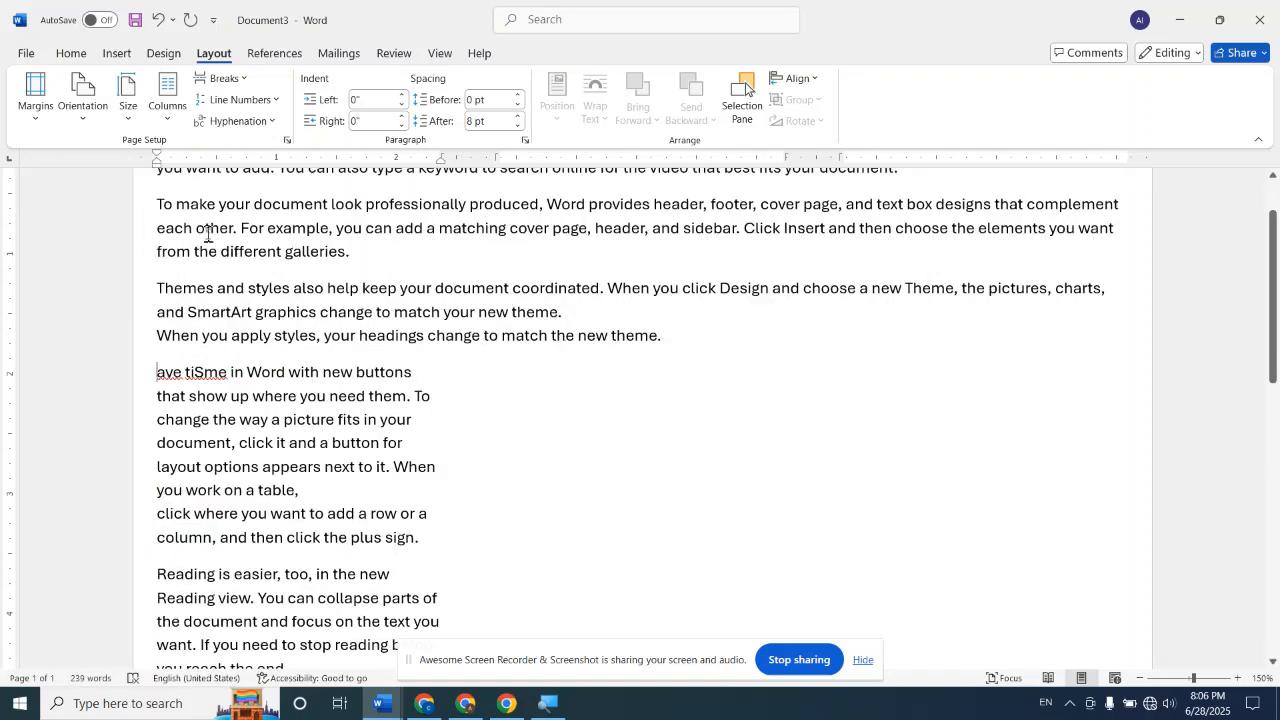
drag(156, 372, 168, 370)
scroll(472, 424, down, 3)
scroll(474, 423, up, 5)
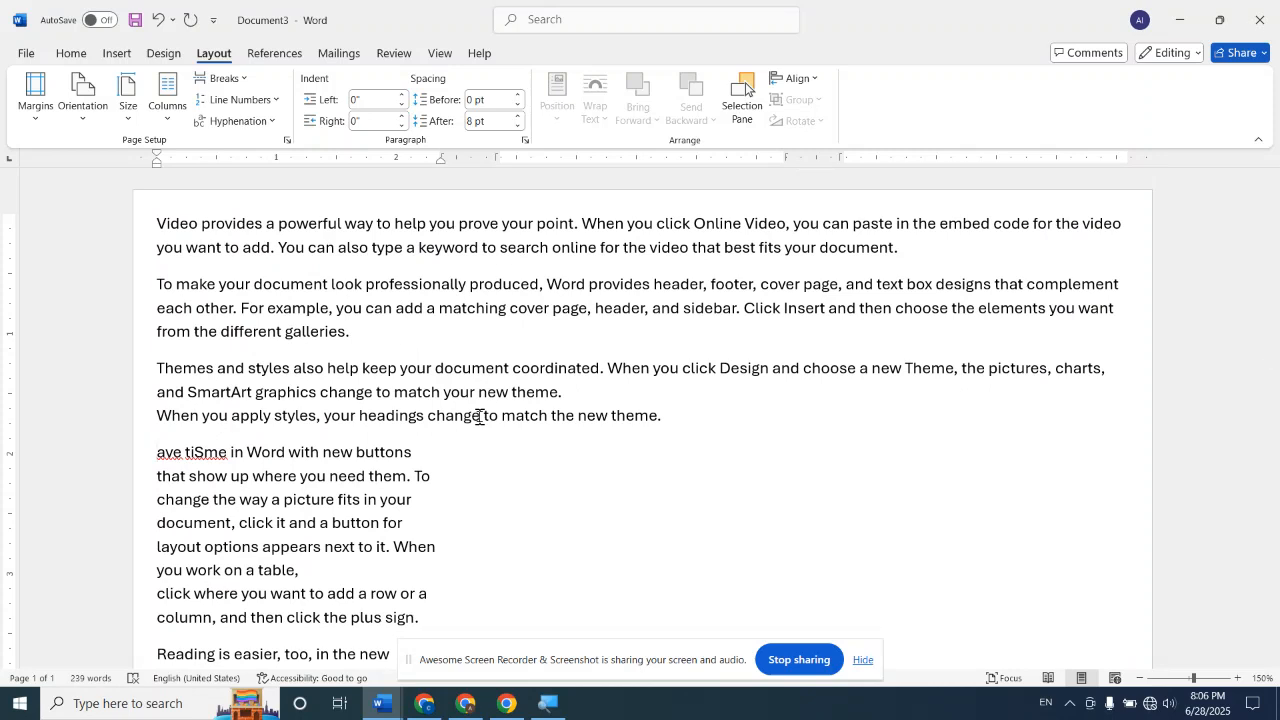
key(ctrl+z)
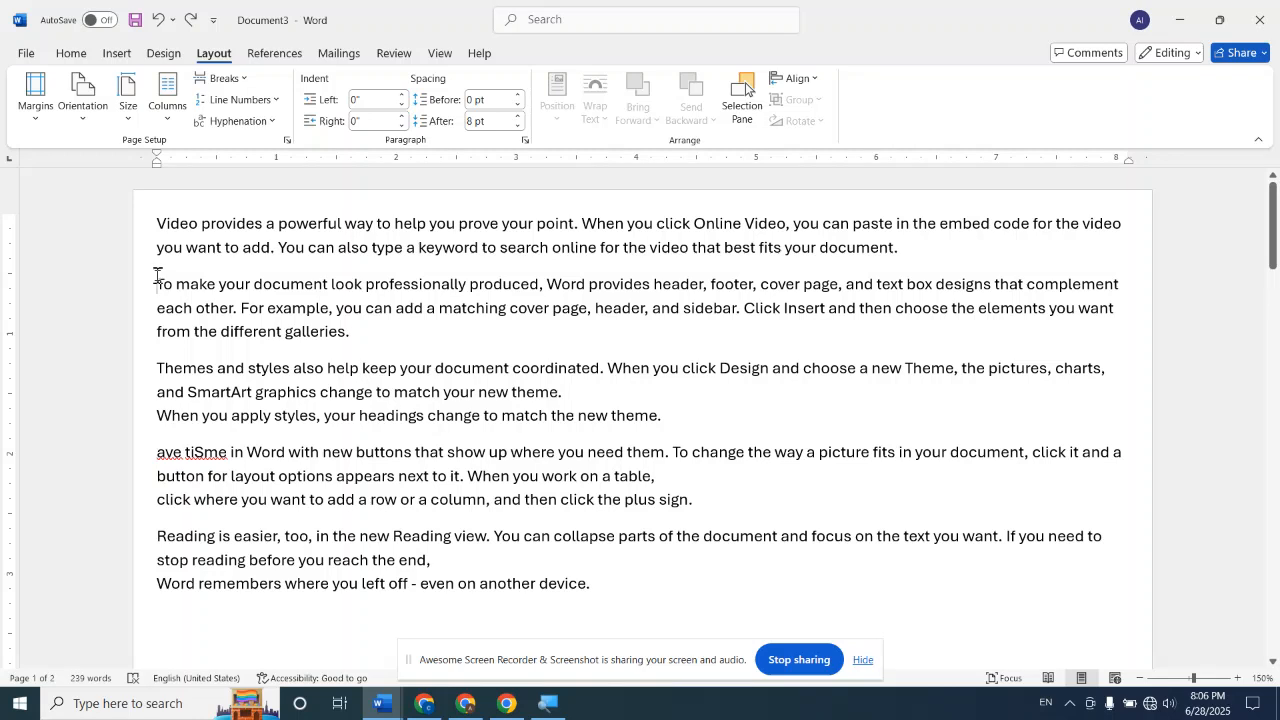
Insert a Continuous section break before the paragraph starting "To make your document look professionally produced"
click(243, 80)
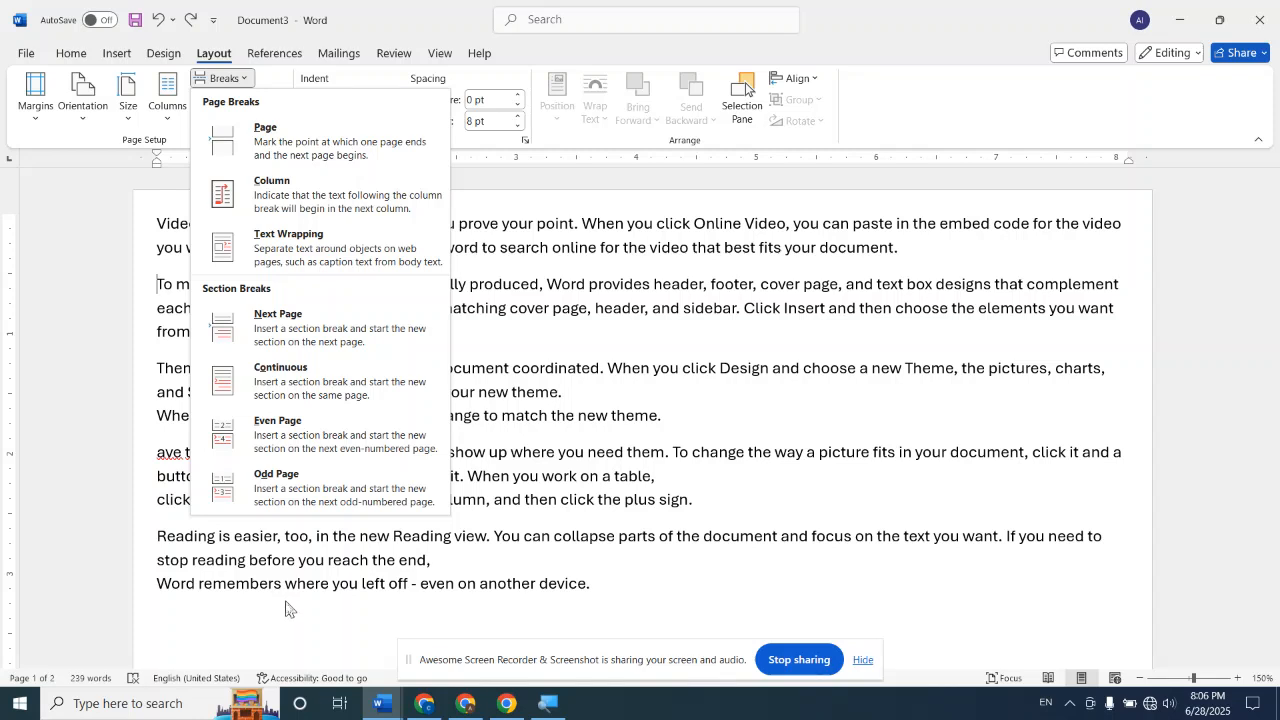
click(284, 652)
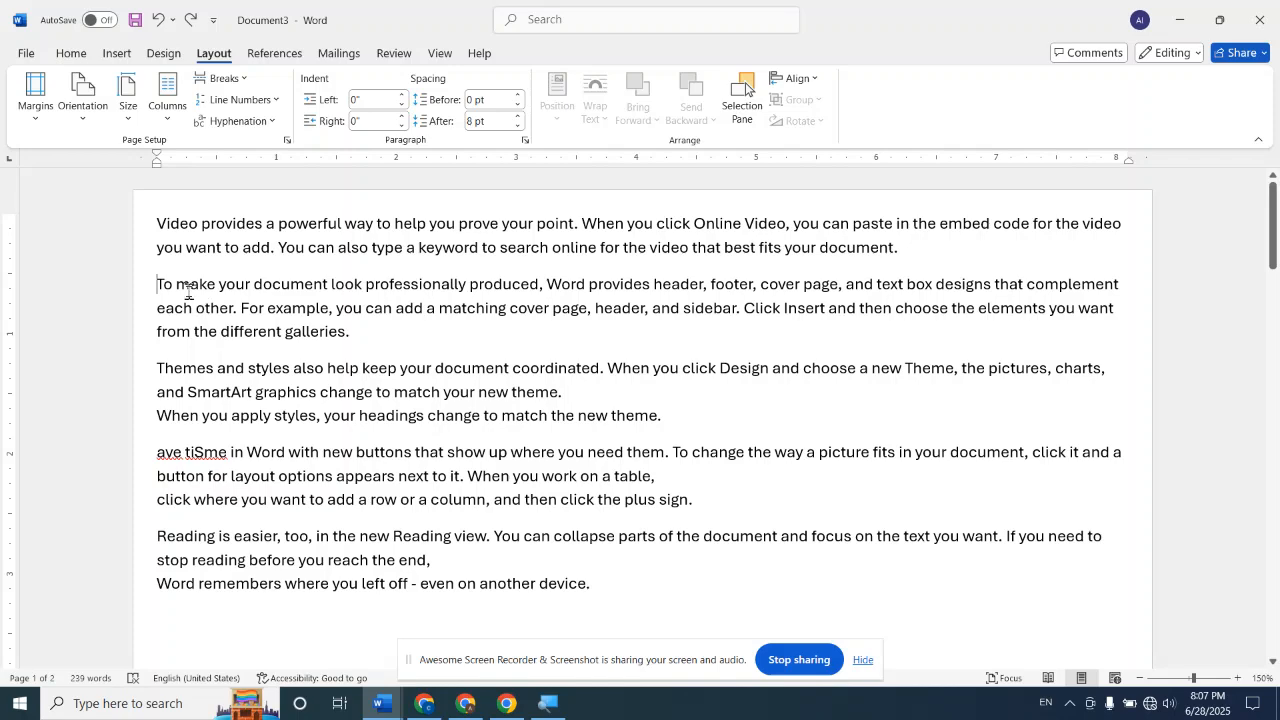
click(222, 78)
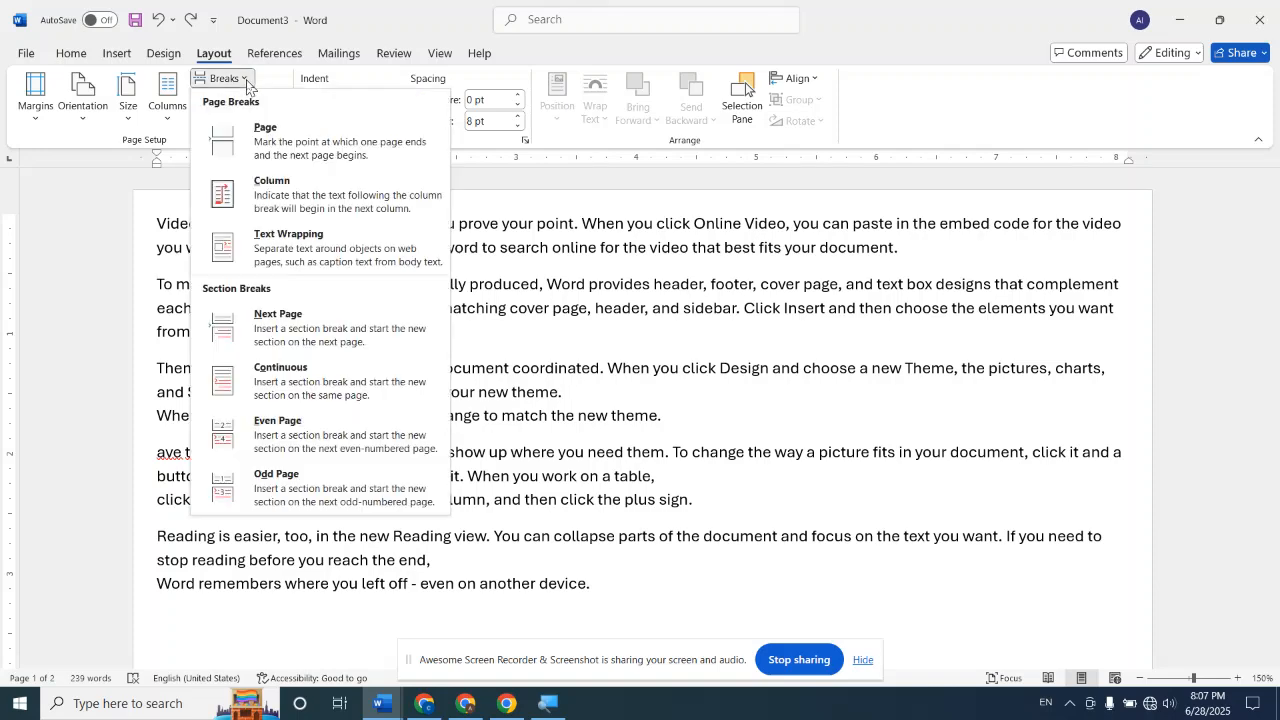
click(306, 372)
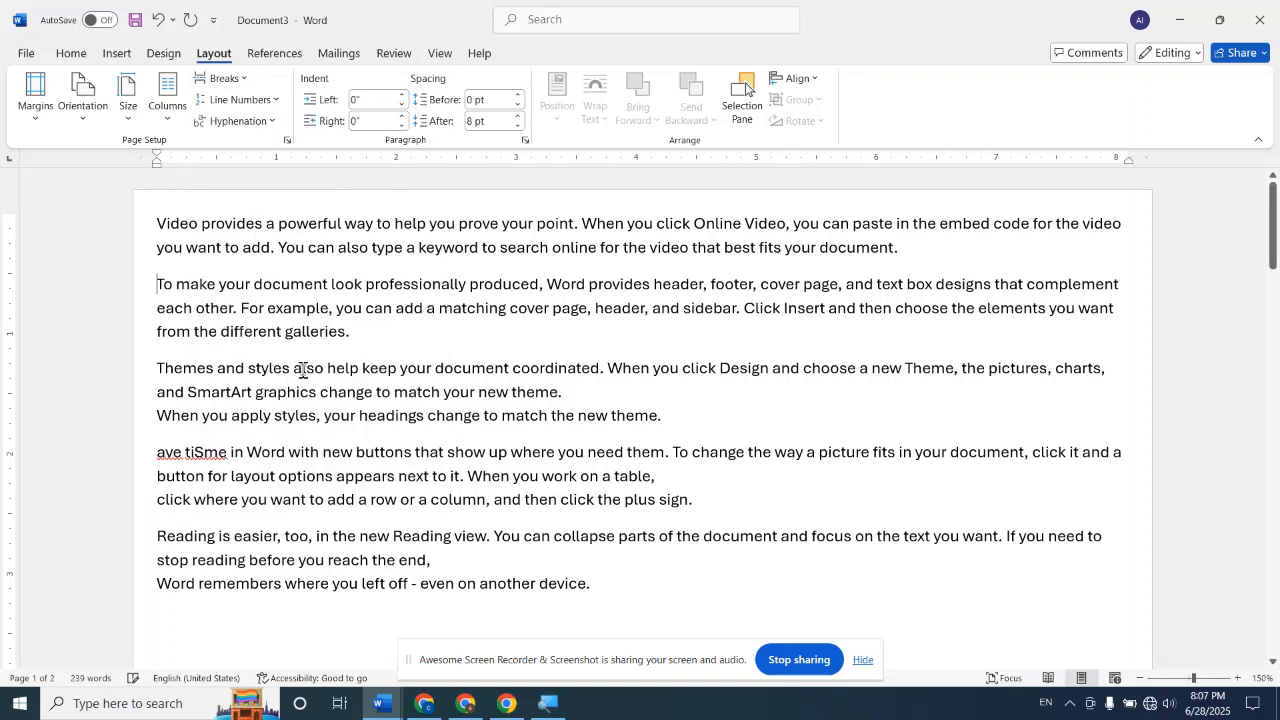
Lay out only the middle section, from "To make your document" through the "Themes and styles" paragraph, in two columns and undo the layout
click(168, 112)
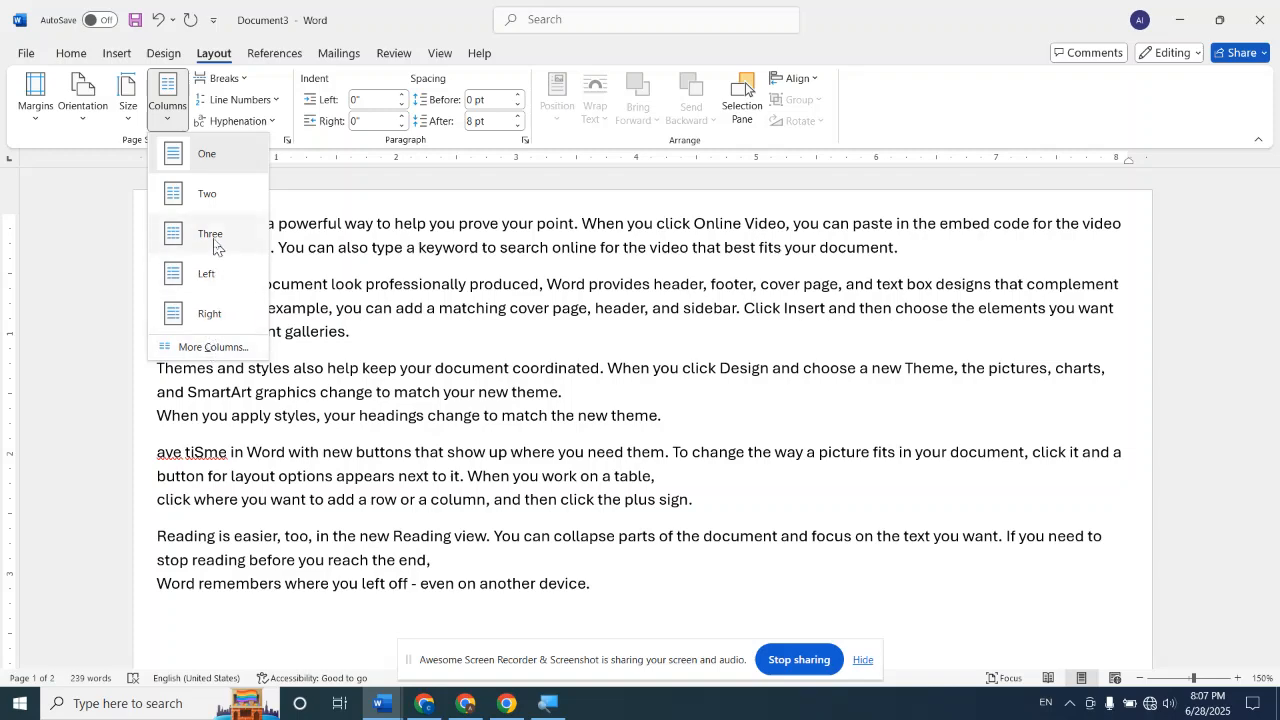
click(214, 200)
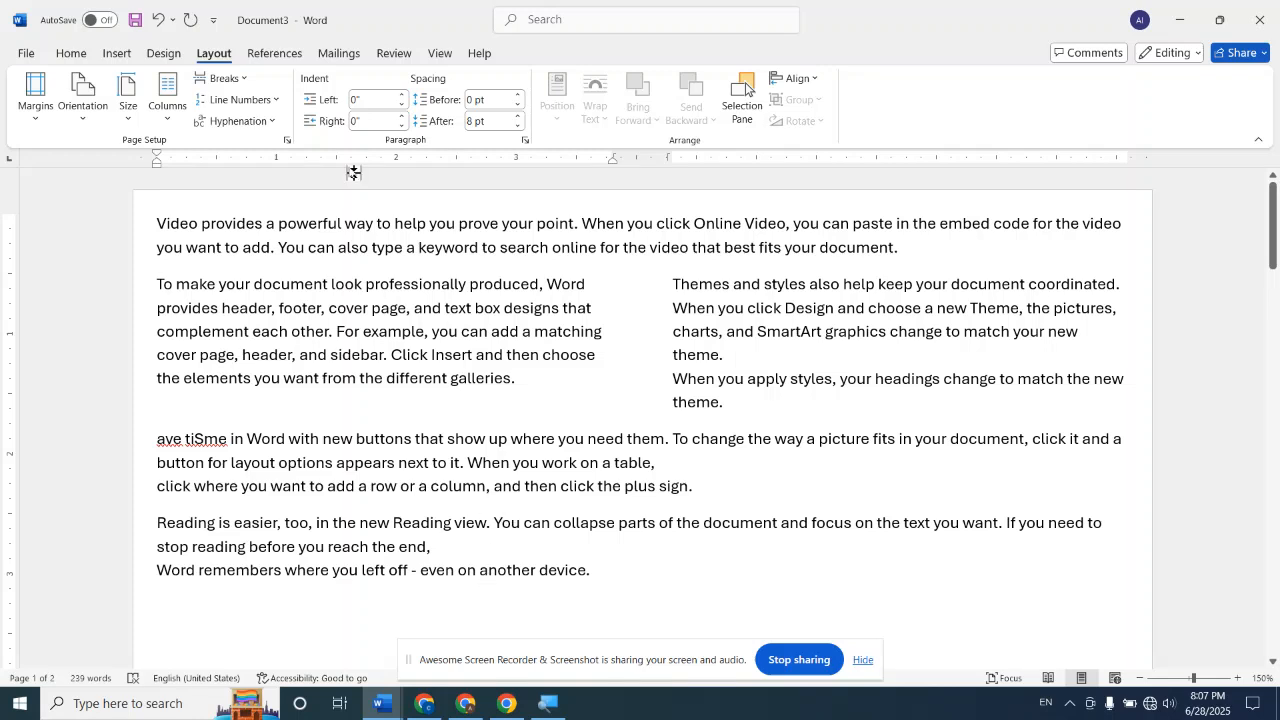
click(241, 82)
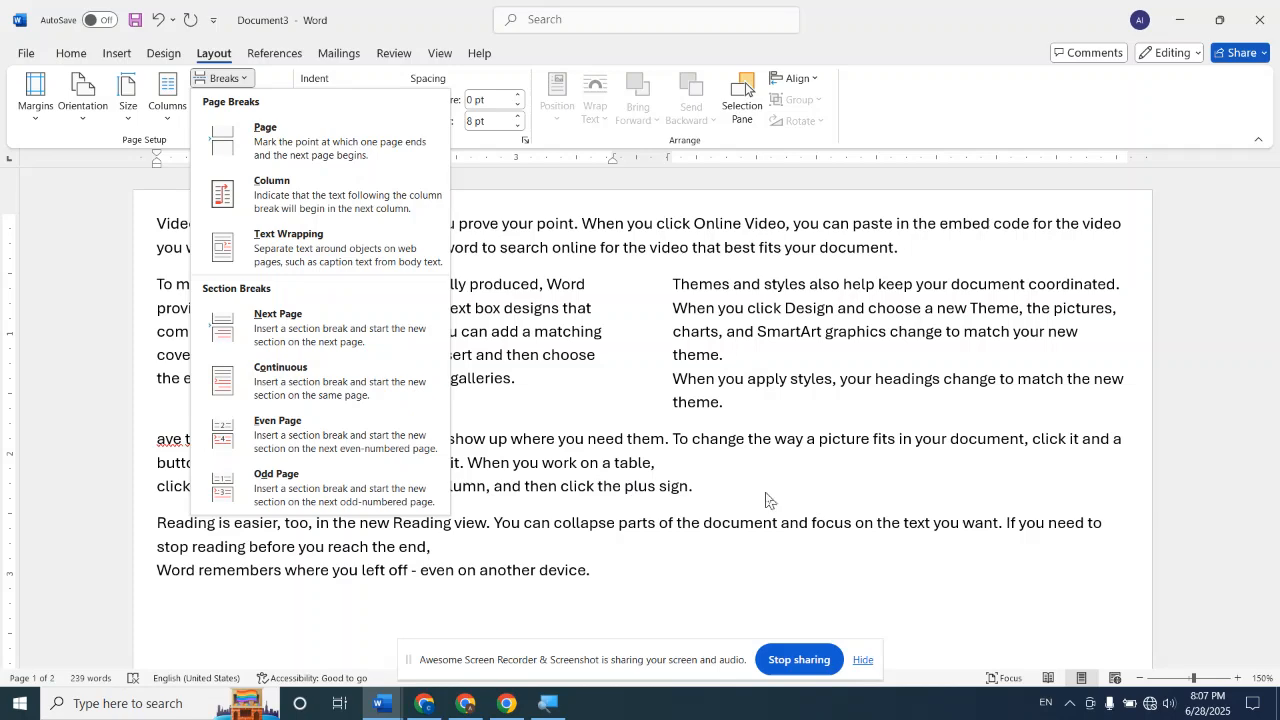
key(Escape)
key(ctrl+z)
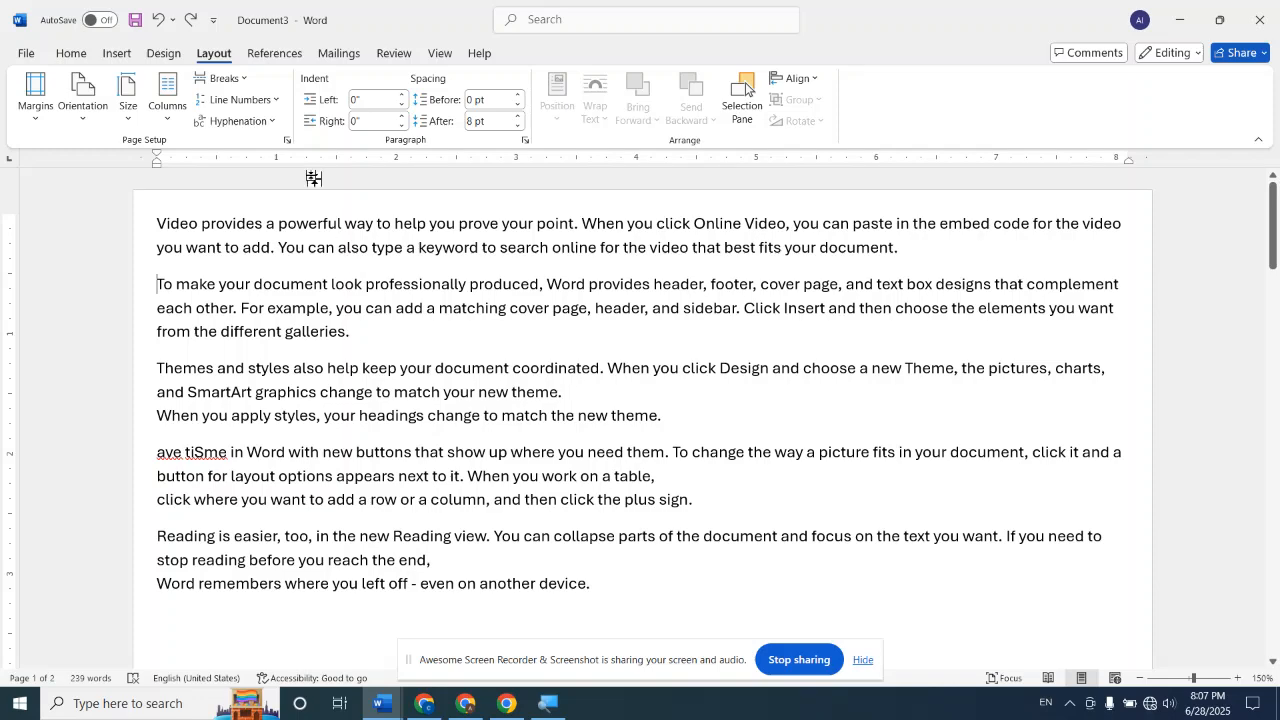
click(225, 78)
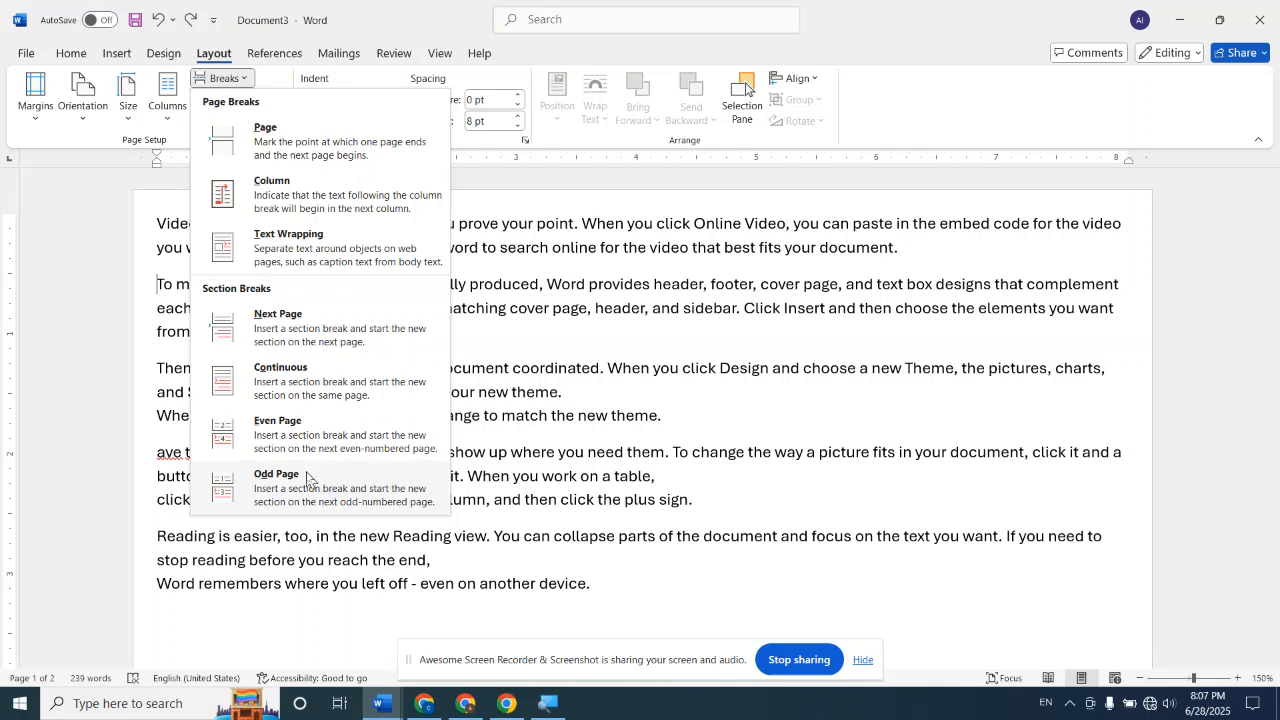
click(917, 428)
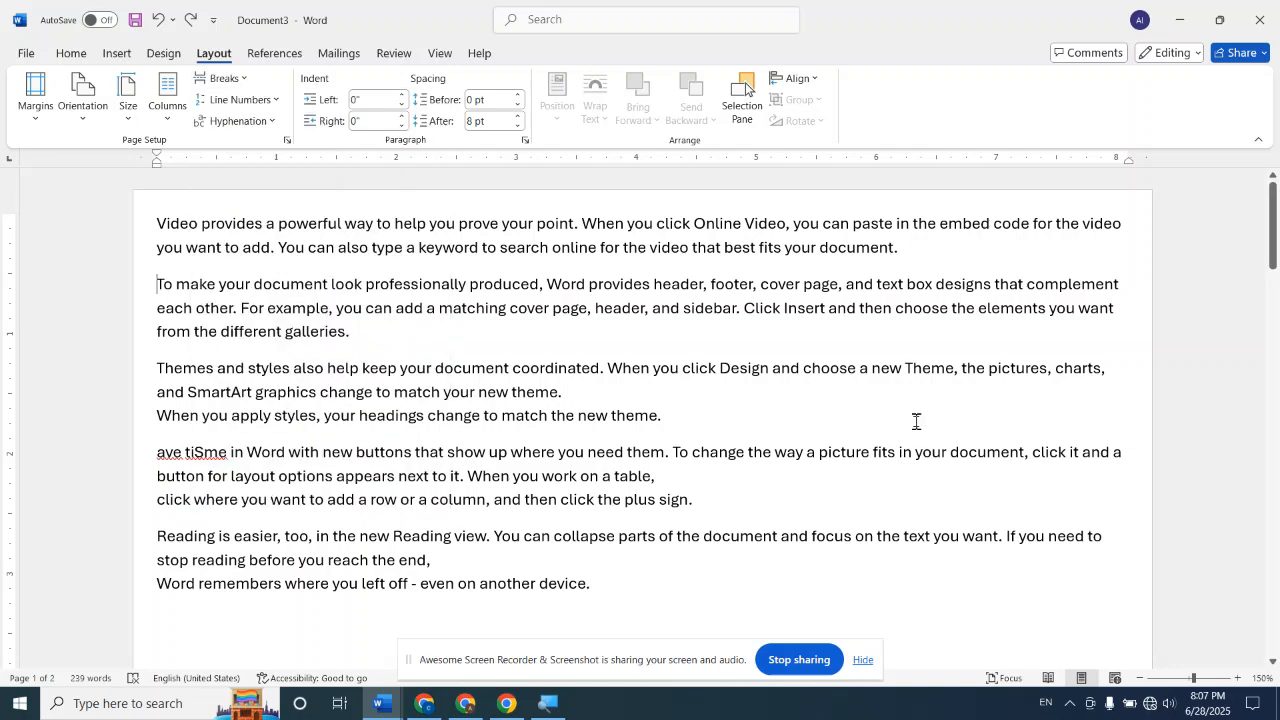
Insert the built-in Austin footer and check its page numbers on both pages
click(120, 56)
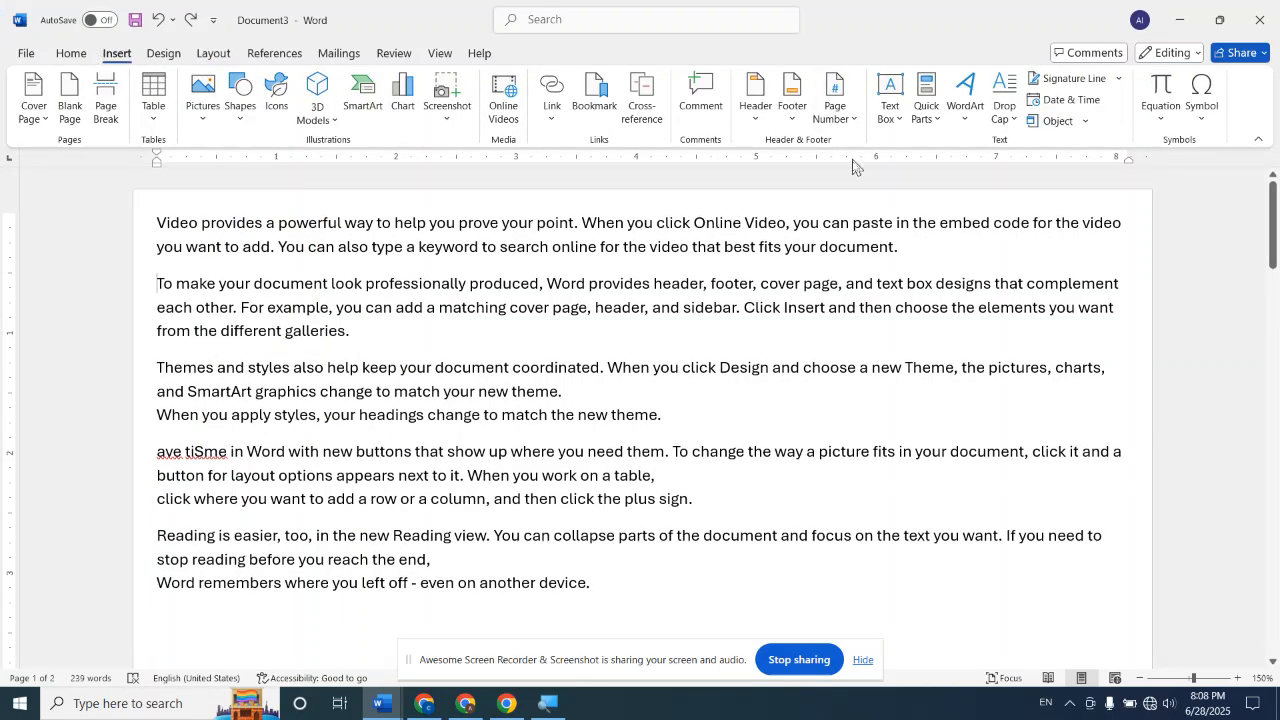
click(795, 118)
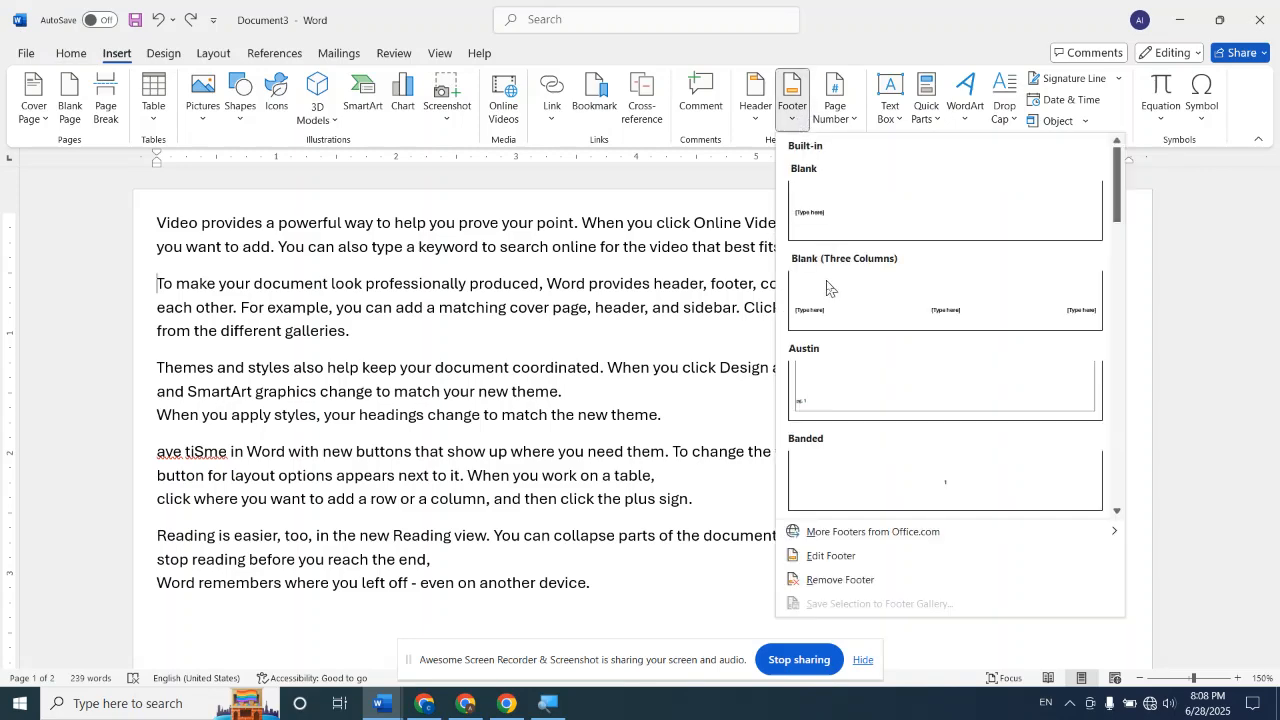
click(844, 381)
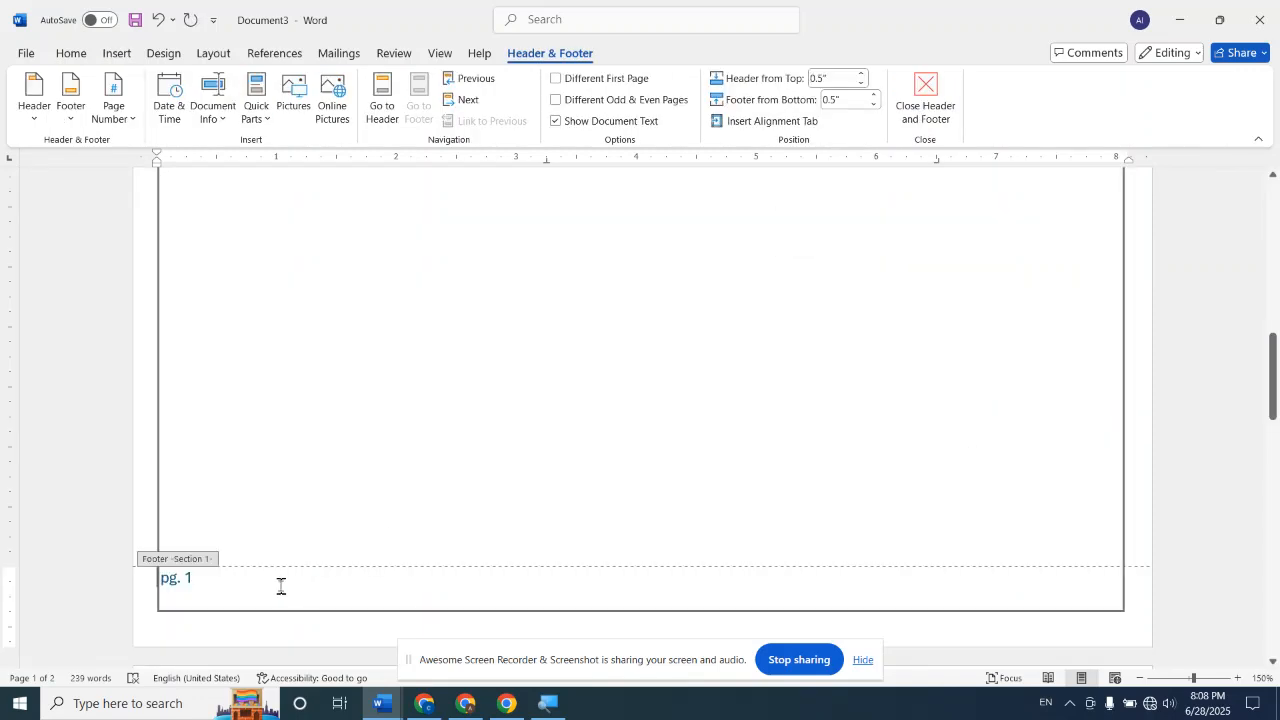
scroll(257, 586, down, 2)
scroll(230, 490, down, 15)
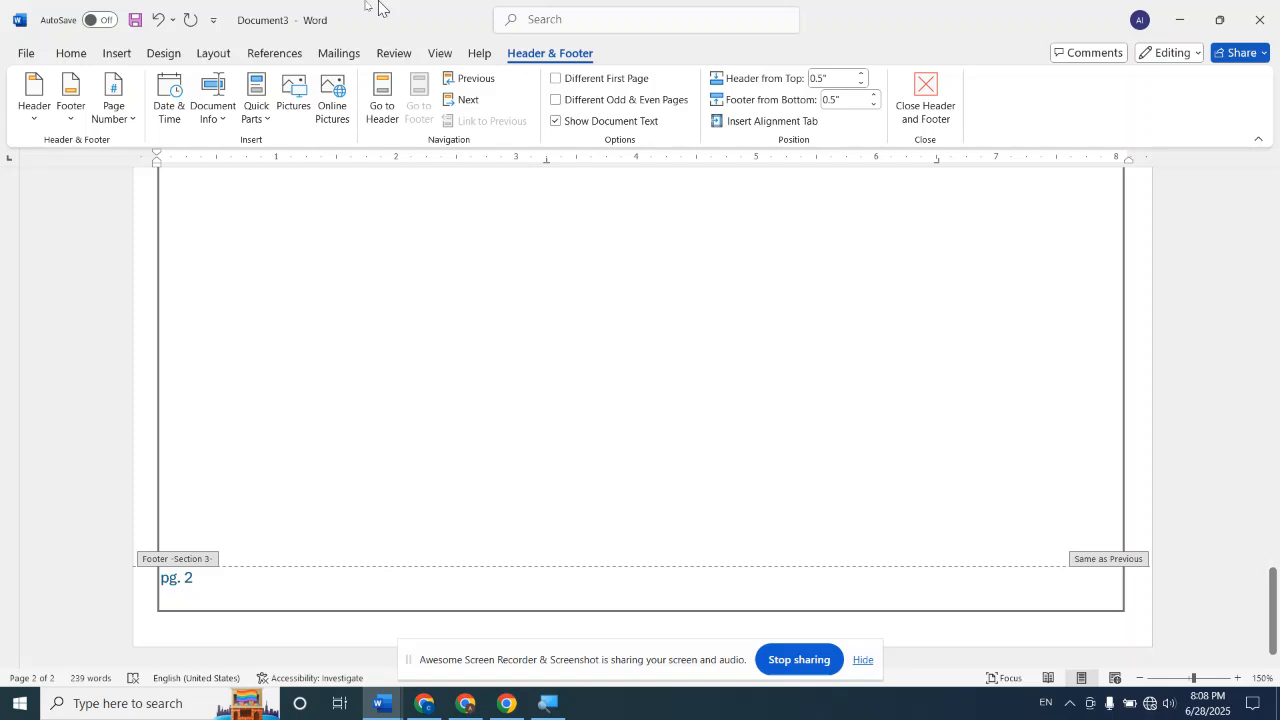
Leave footer editing, insert an Even Page section break on page 2, and compare the footer page numbers around the break
click(213, 57)
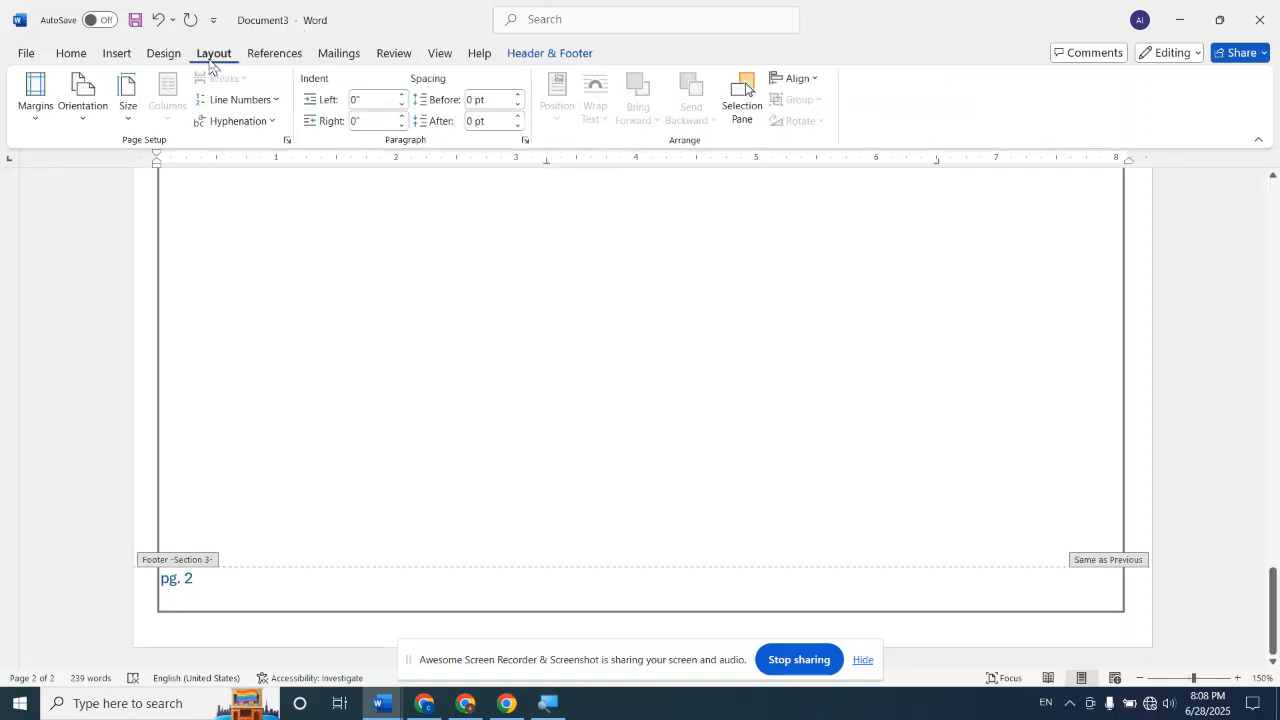
double_click(258, 402)
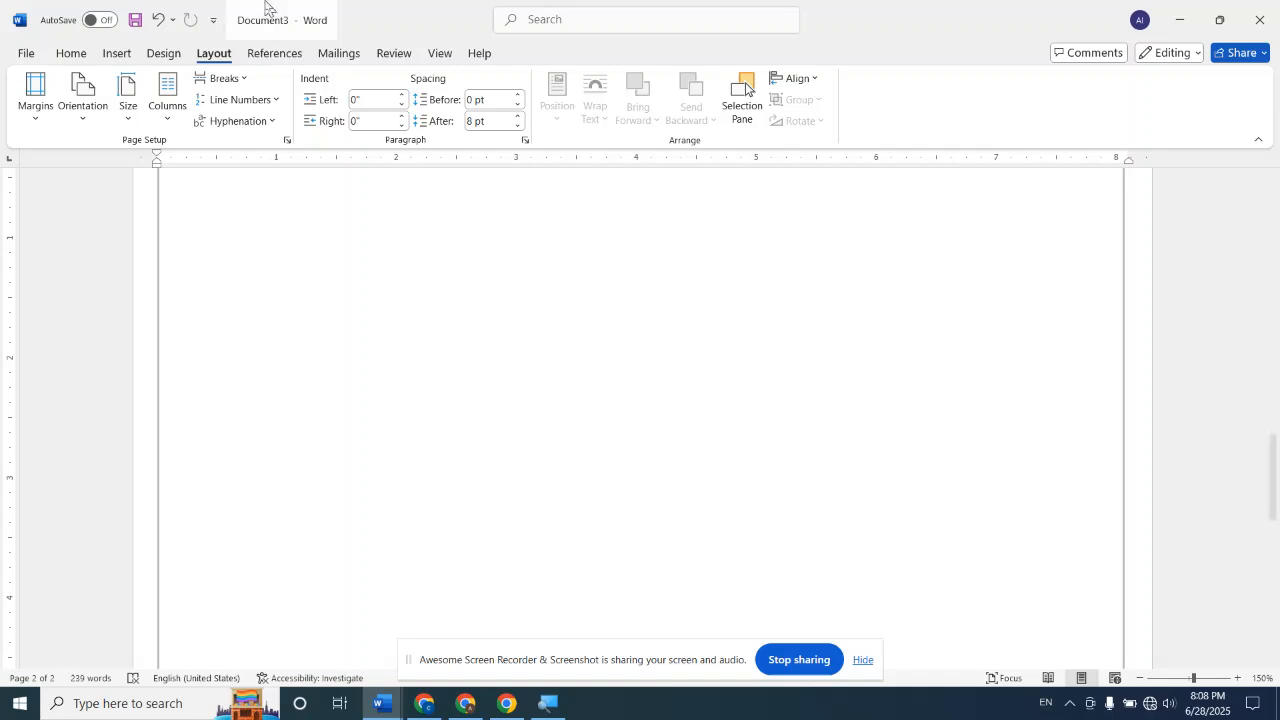
click(240, 81)
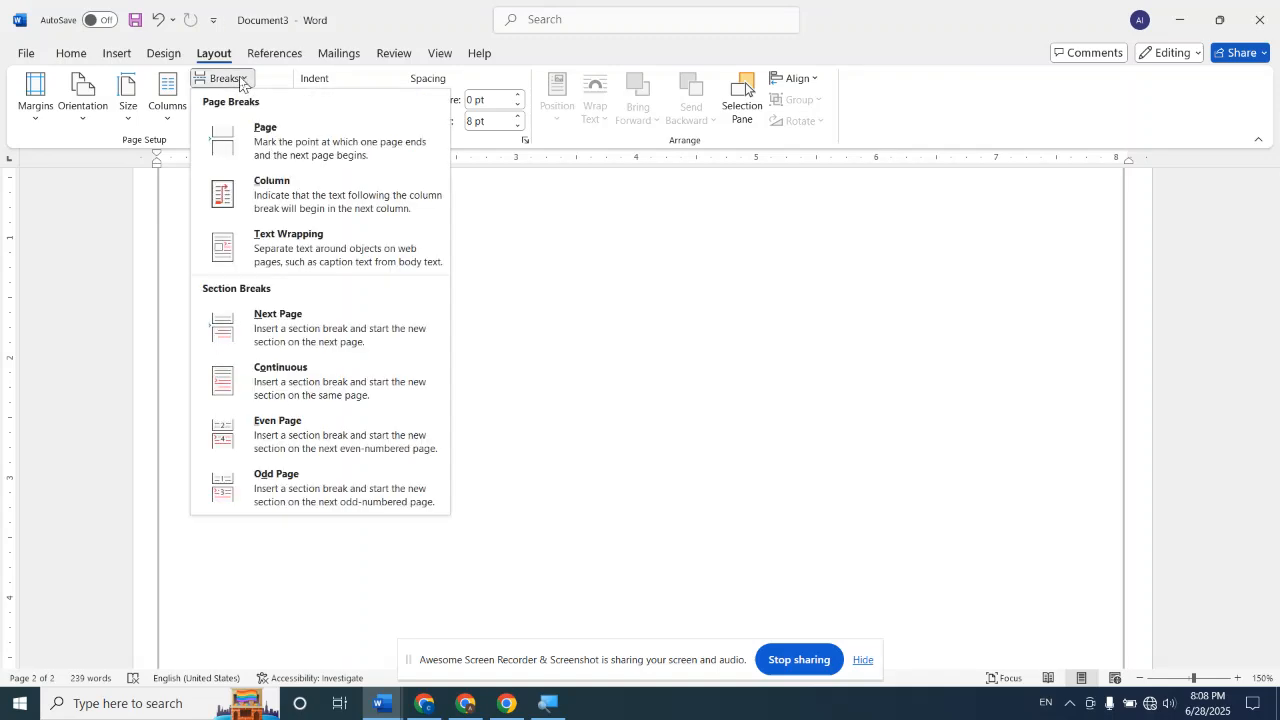
click(285, 434)
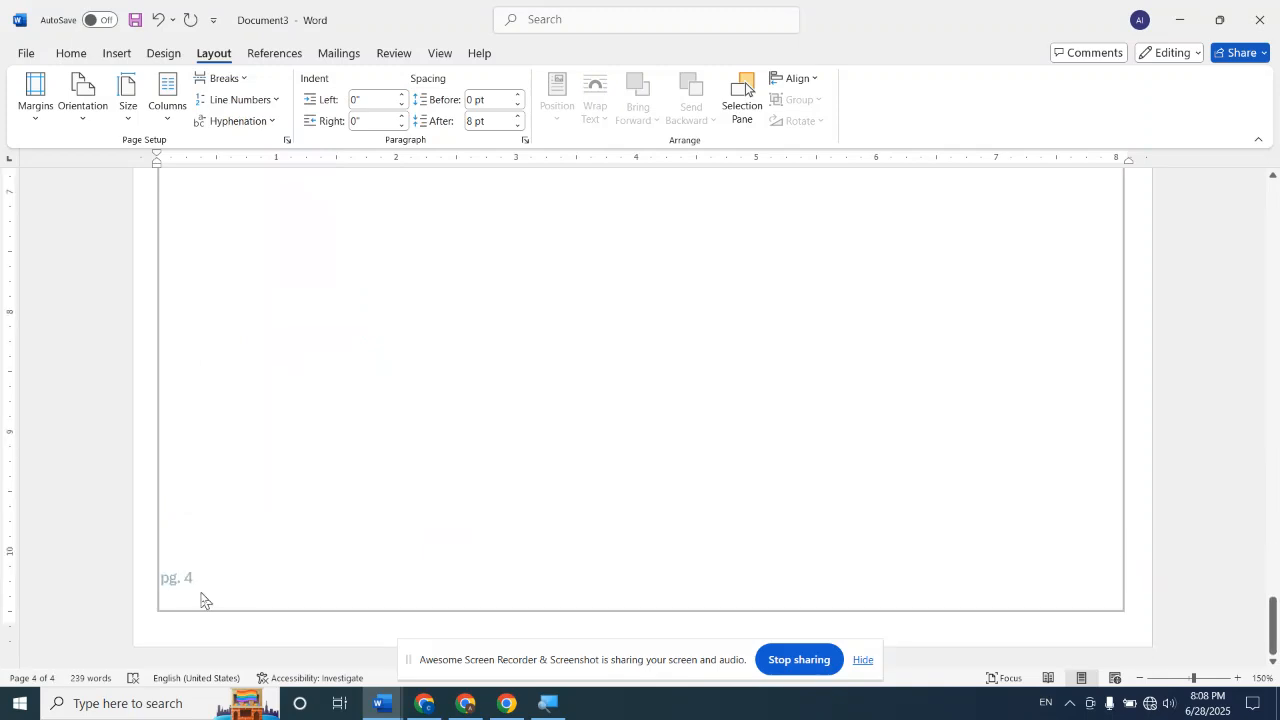
click(1238, 679)
click(1238, 679)
click(1238, 679)
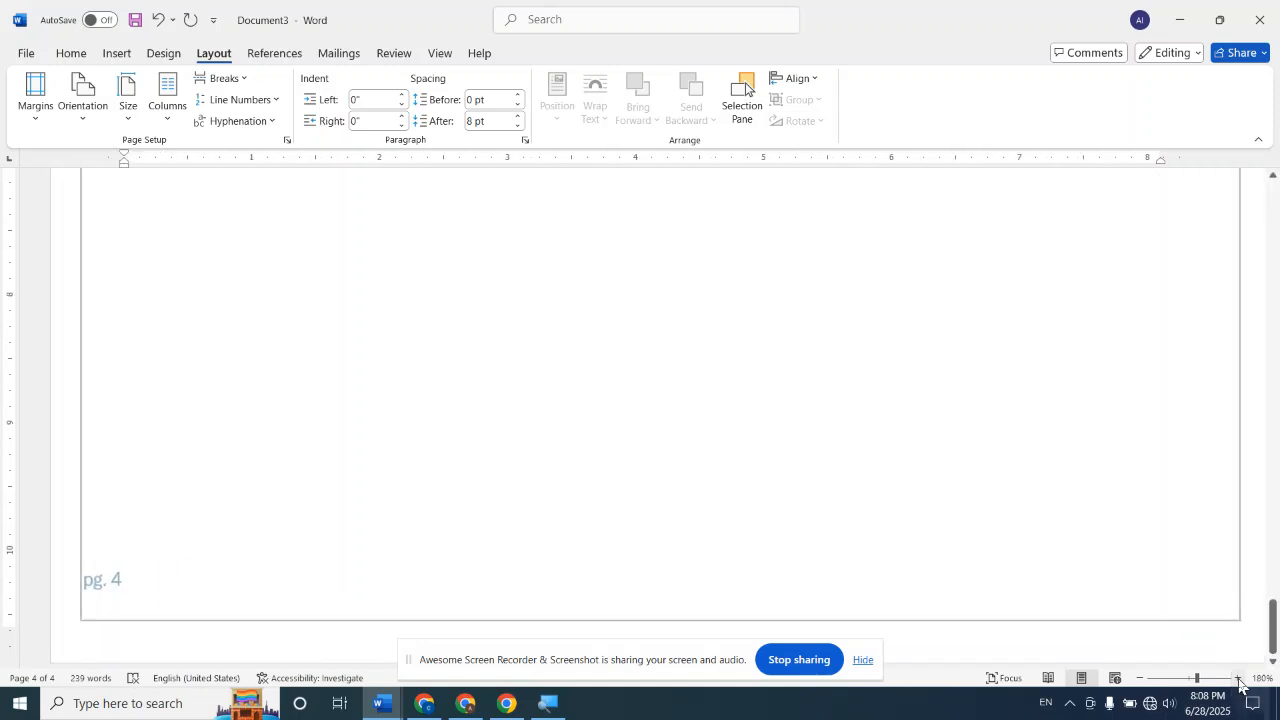
scroll(140, 558, up, 15)
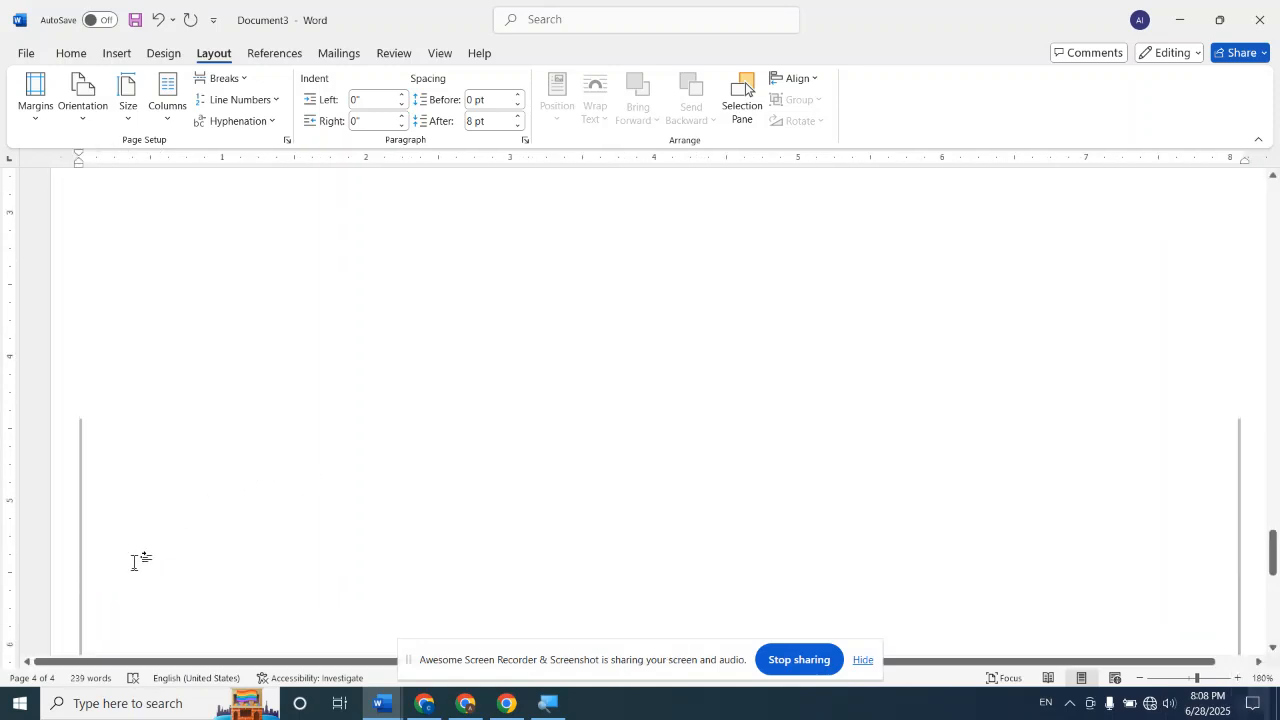
scroll(134, 562, up, 3)
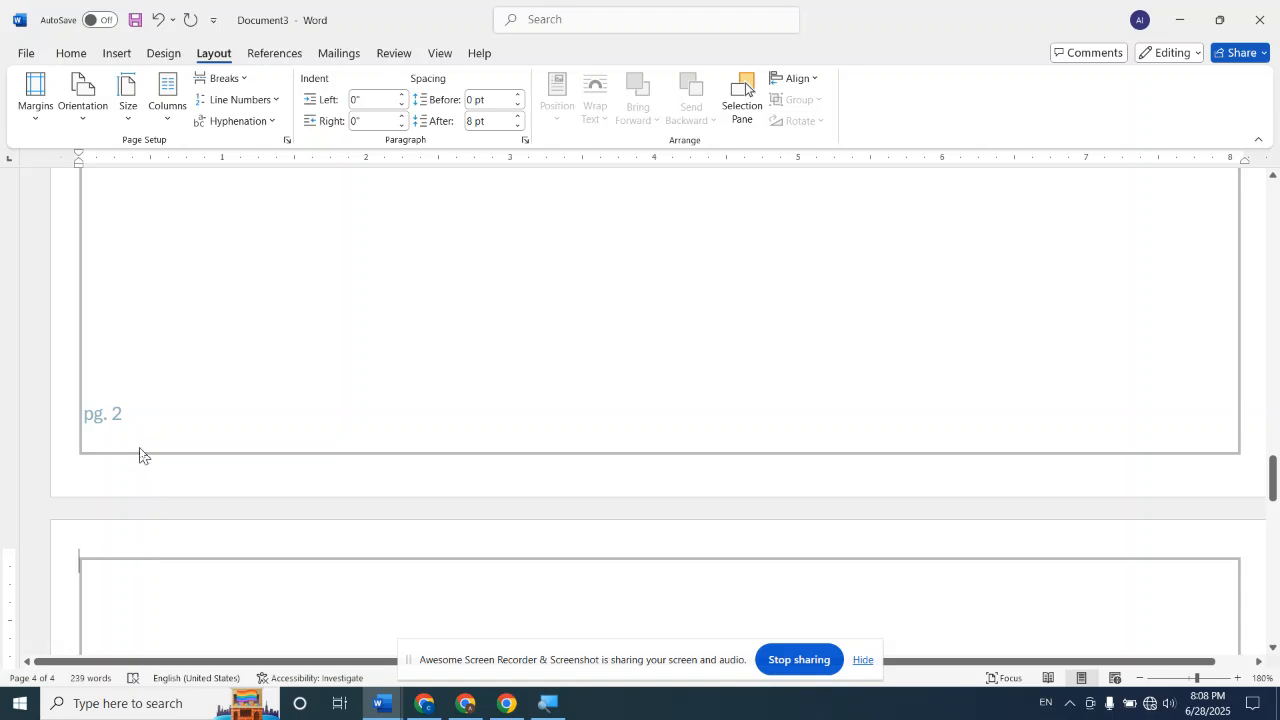
scroll(145, 445, down, 15)
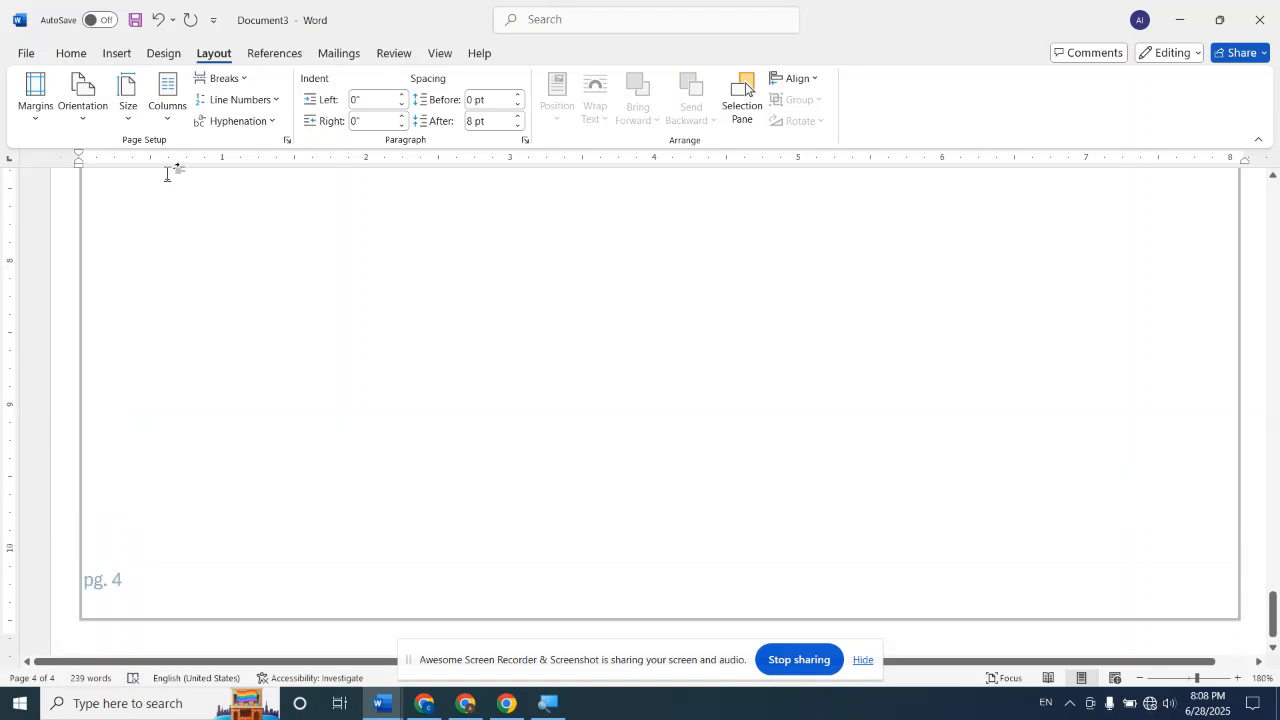
Insert another Even Page section break at the end of page 4 and compare the footer page numbers on both sides
click(245, 78)
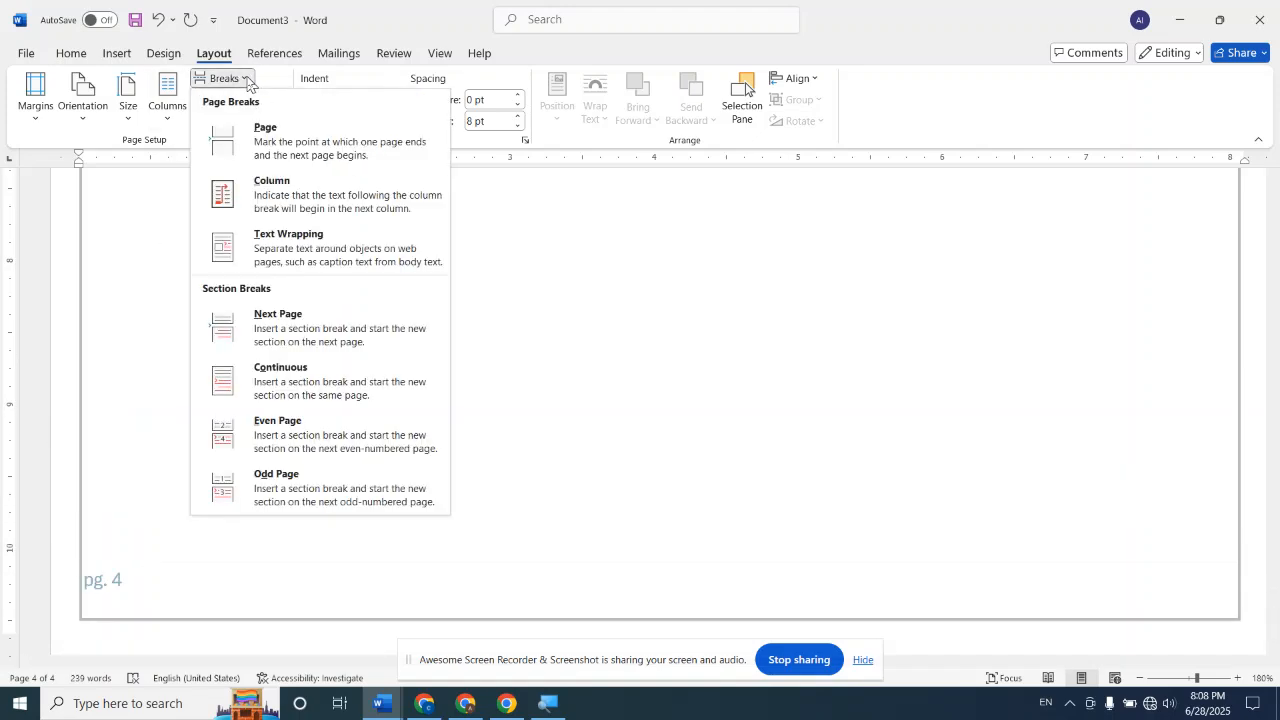
click(343, 436)
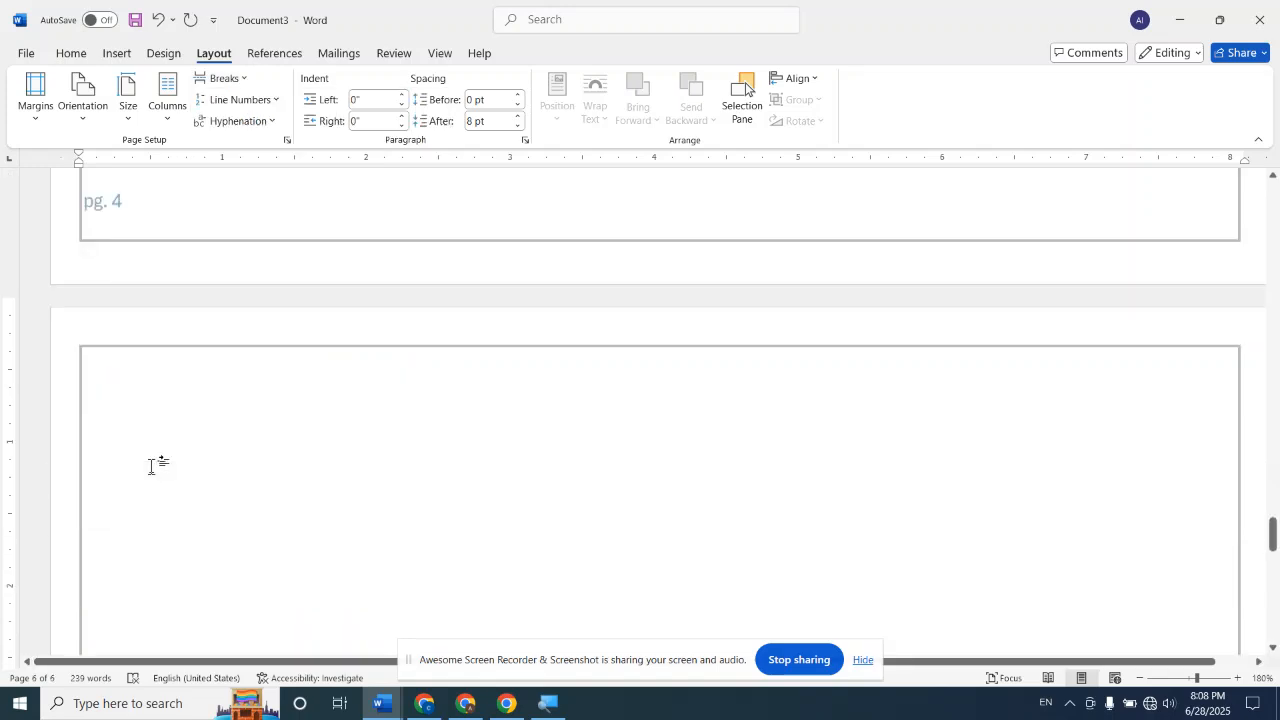
scroll(150, 466, down, 10)
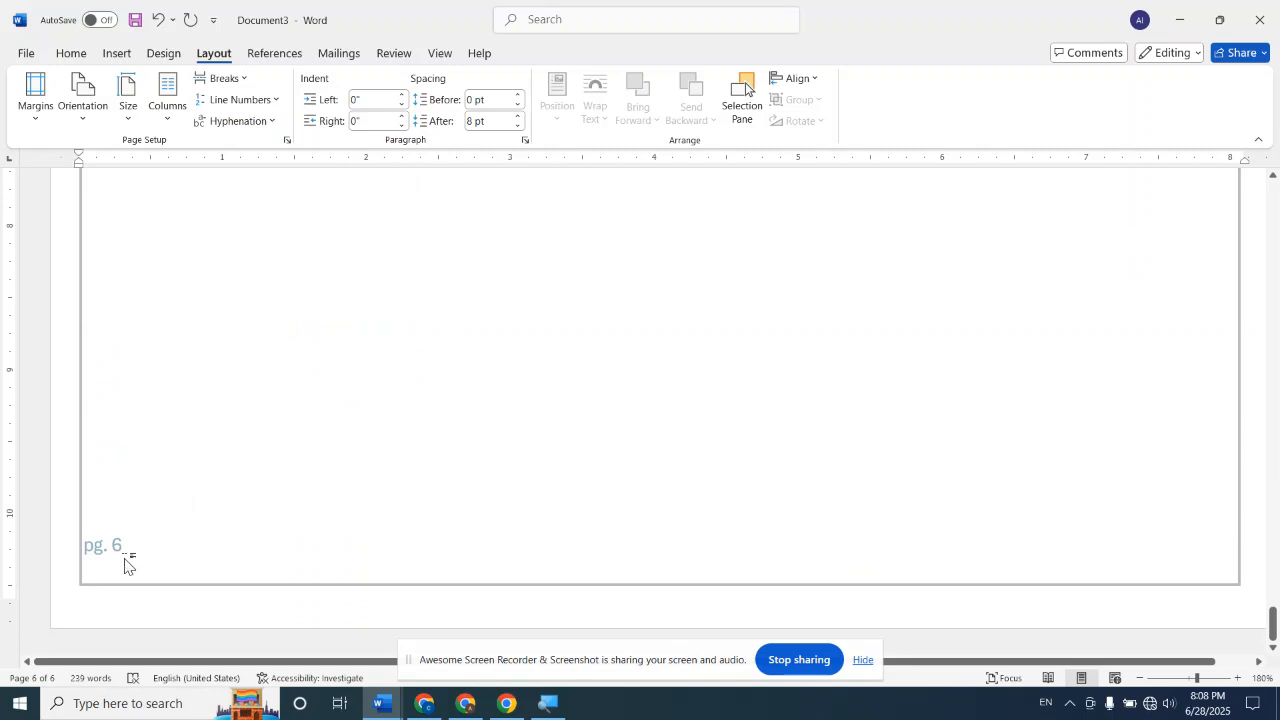
scroll(124, 566, up, 20)
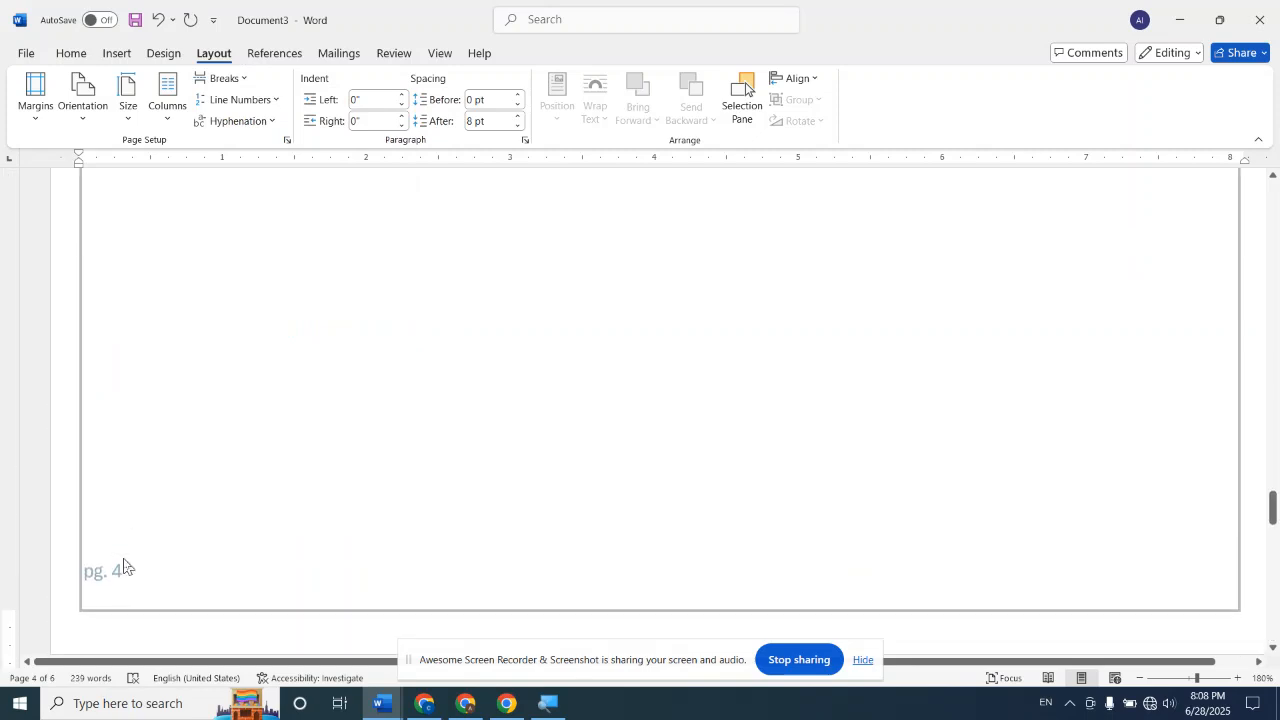
scroll(124, 566, down, 20)
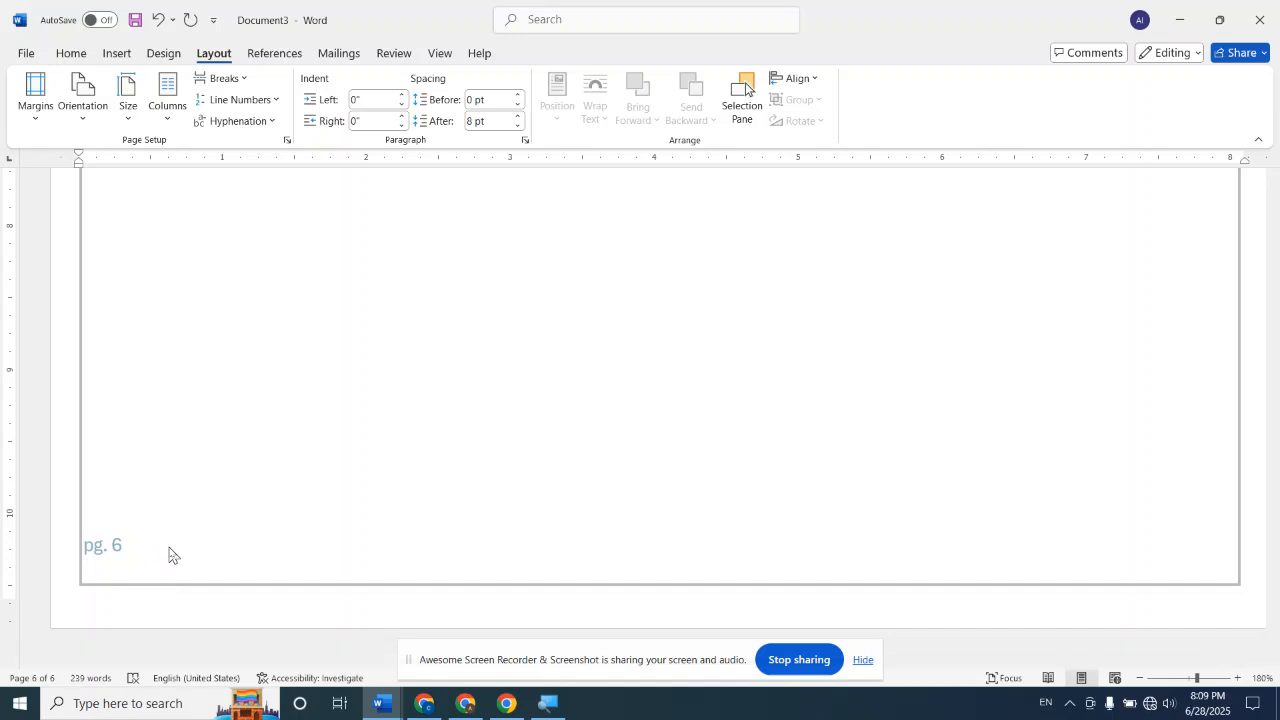
scroll(171, 551, up, 5)
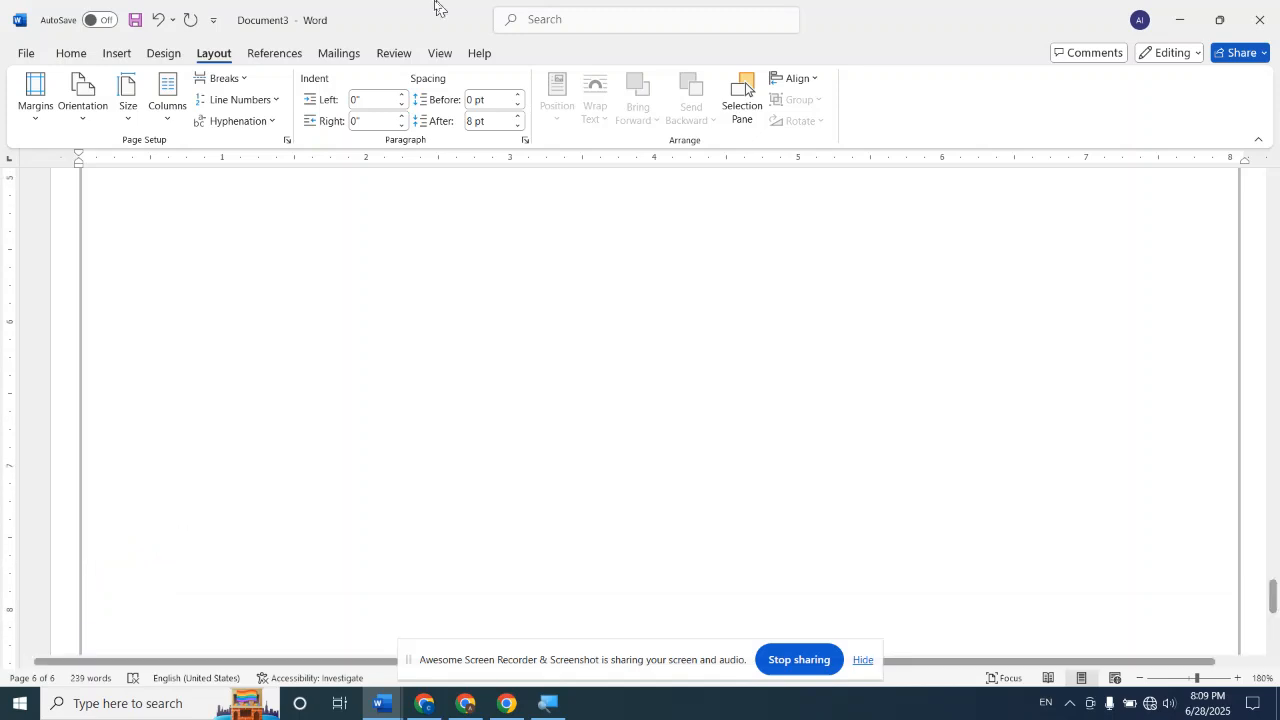
Undo the inserted Even Page section breaks and return to the beginning of the document
click(217, 78)
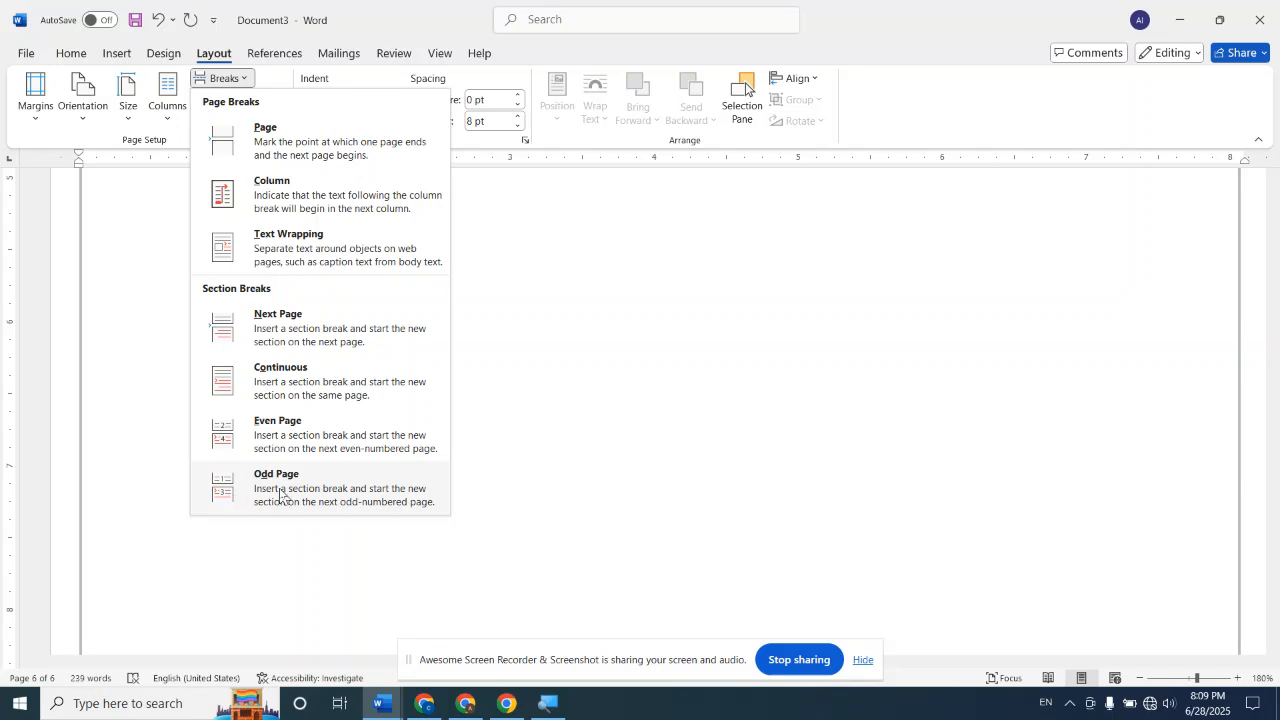
click(681, 445)
scroll(682, 440, up, 5)
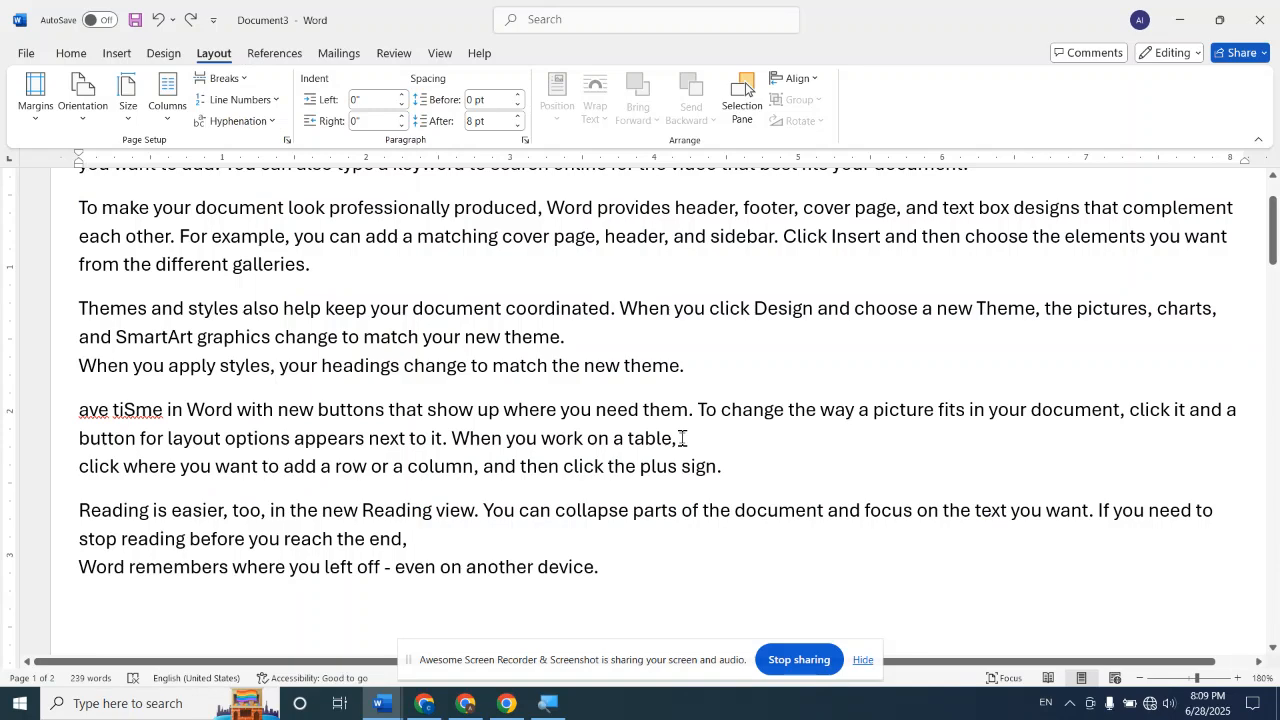
scroll(681, 438, up, 2)
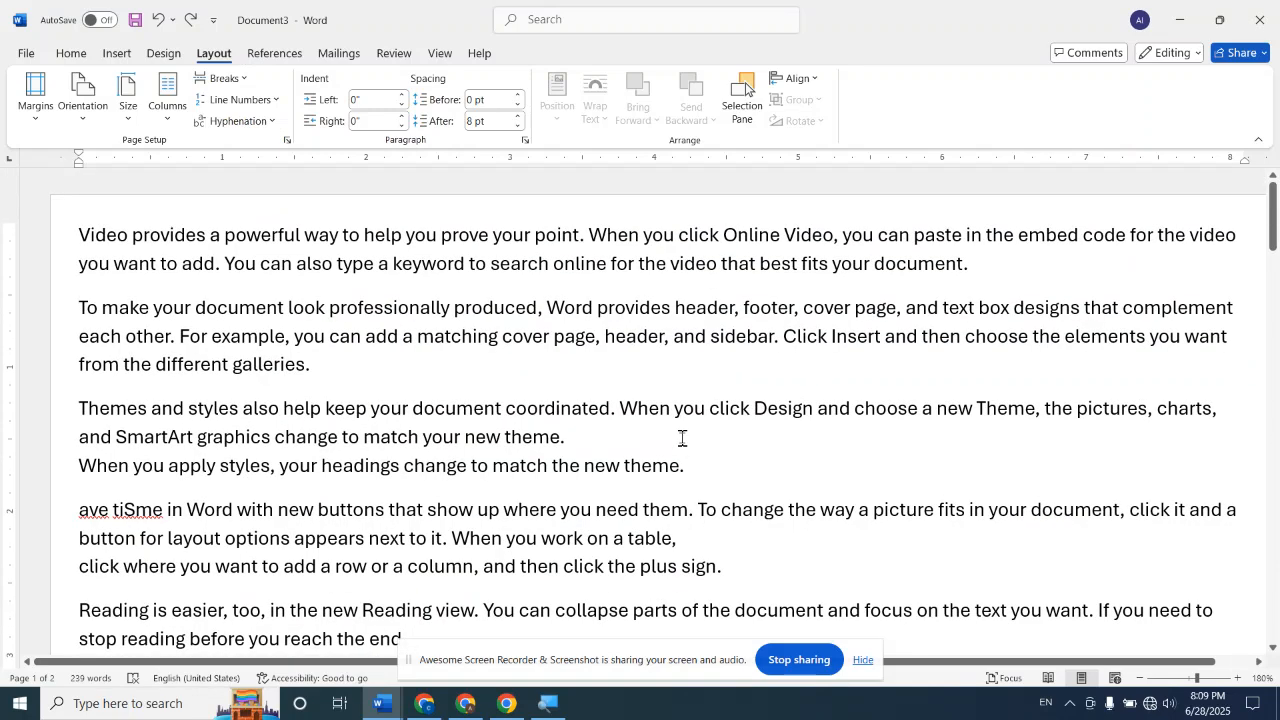
Try Continuous line numbering at the paragraph starting "To make your document" and check the text for line numbers
click(277, 101)
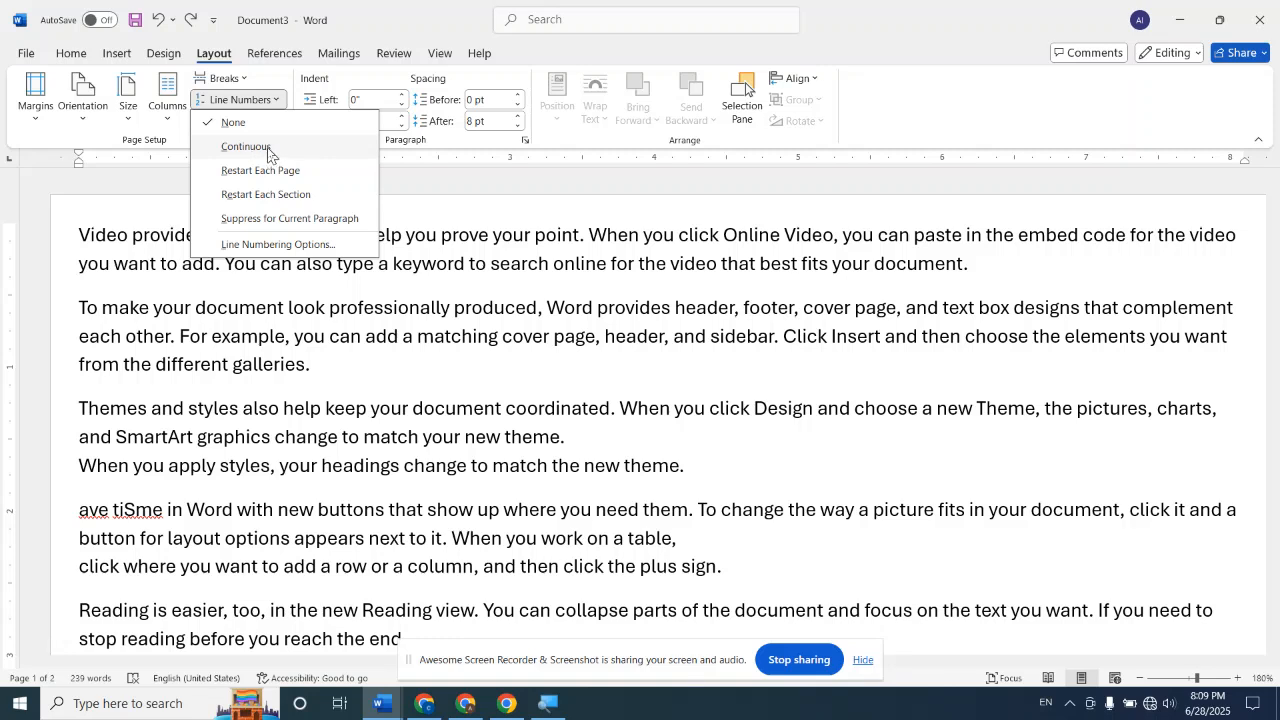
click(268, 150)
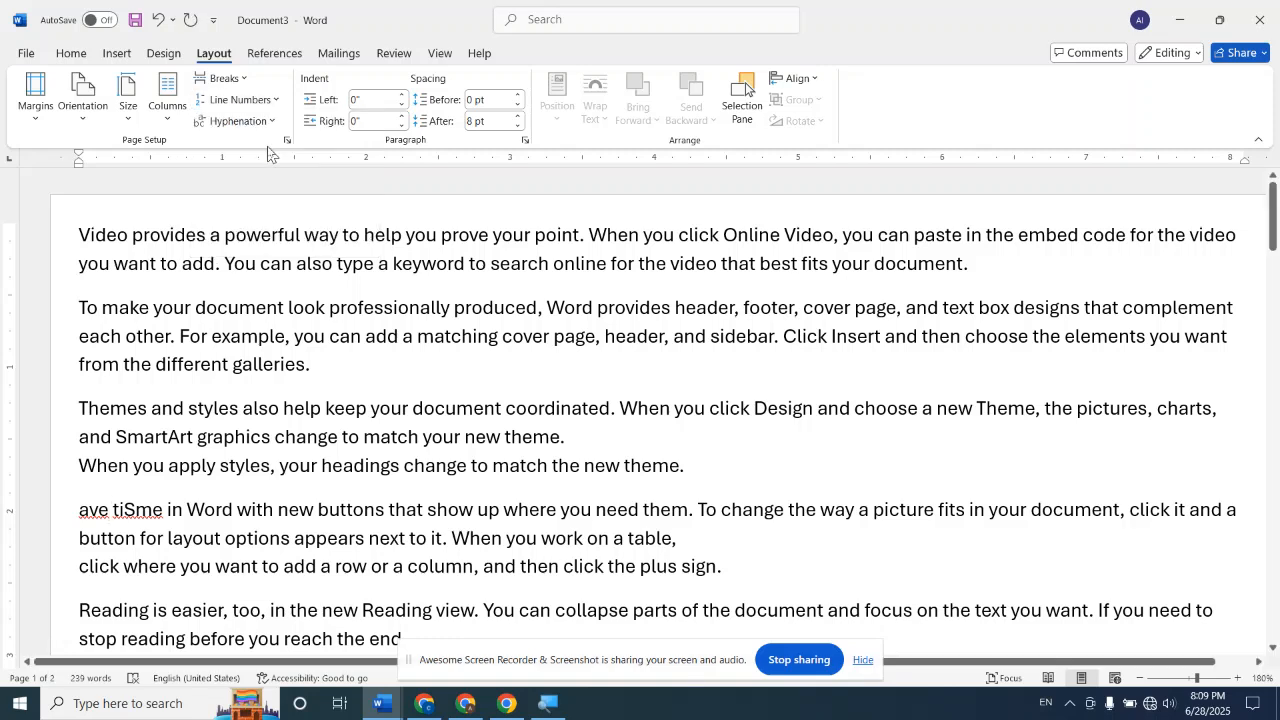
click(394, 54)
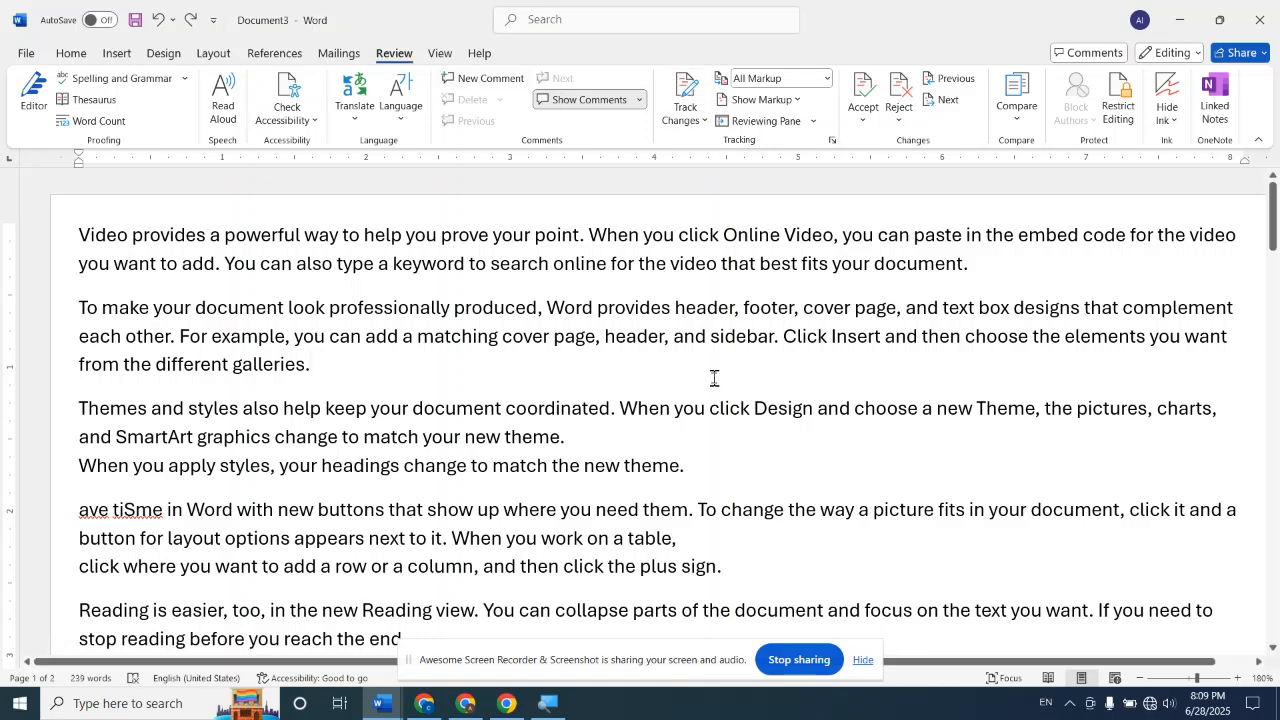
scroll(715, 378, down, 5)
scroll(714, 377, up, 4)
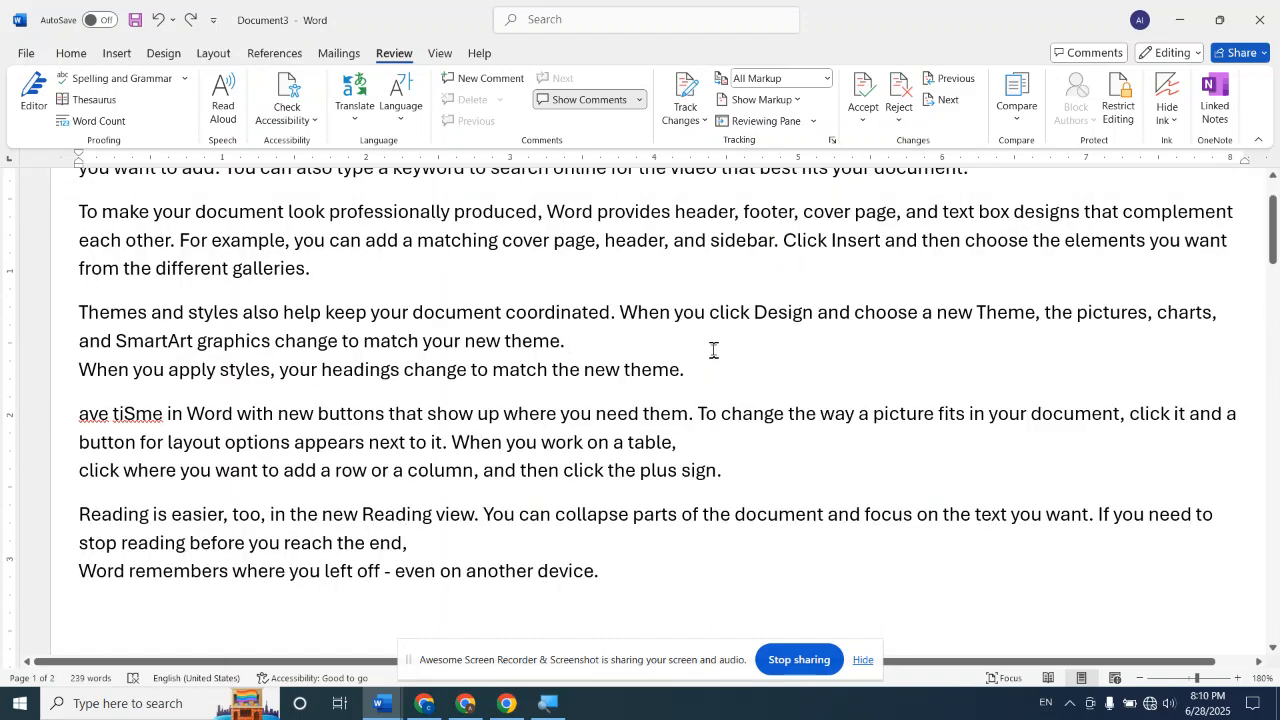
Reduce the font size of the entire document text to 8 pt and return to its beginning
key(ctrl+a)
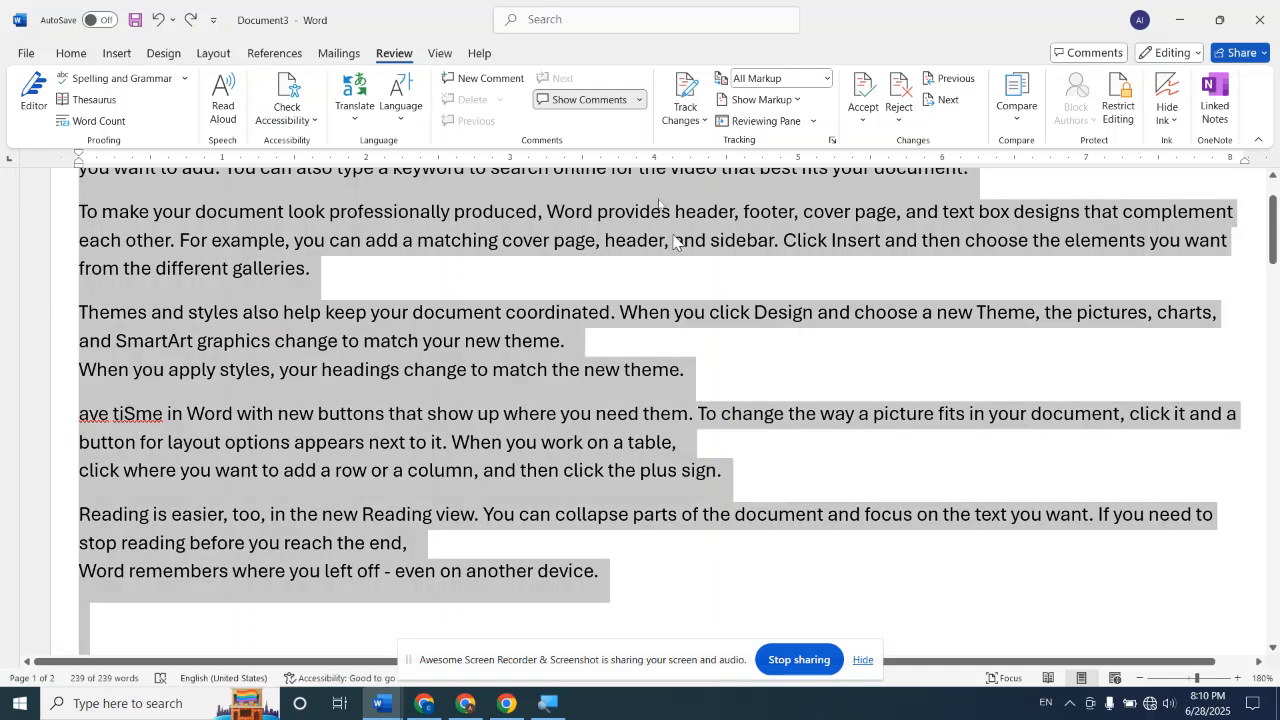
click(68, 52)
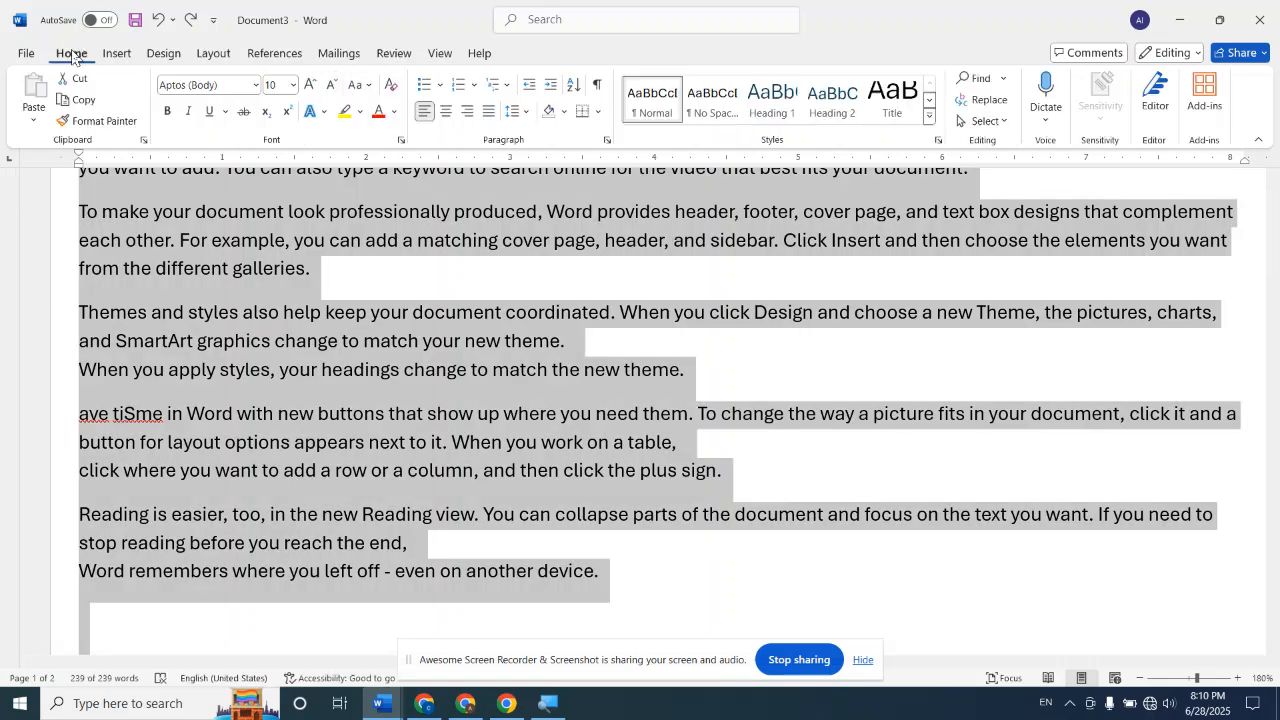
click(332, 86)
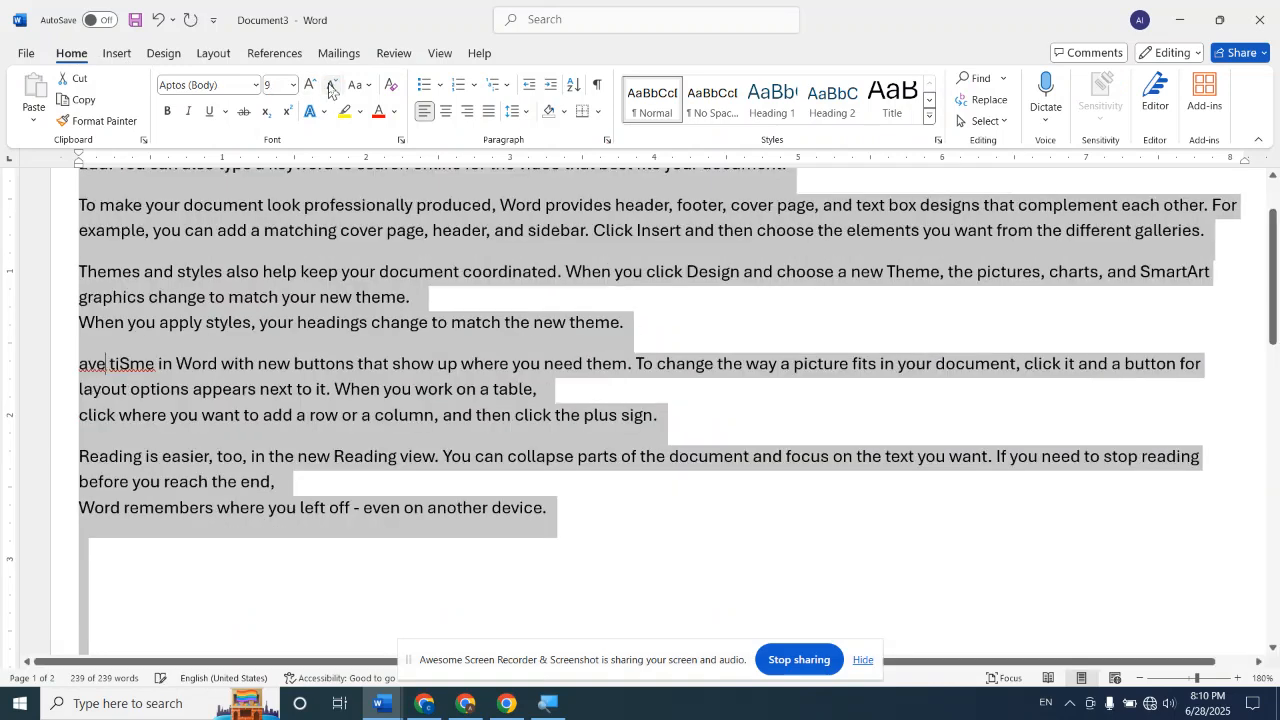
click(332, 86)
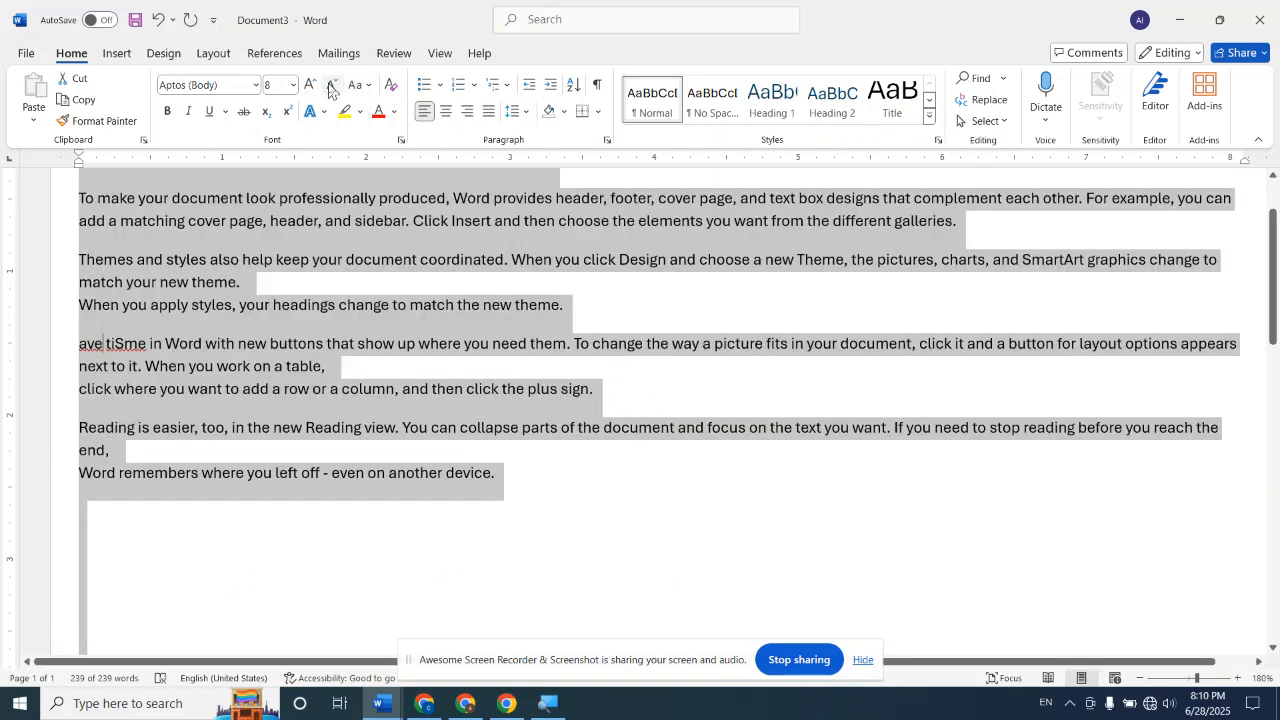
click(648, 556)
scroll(590, 499, up, 2)
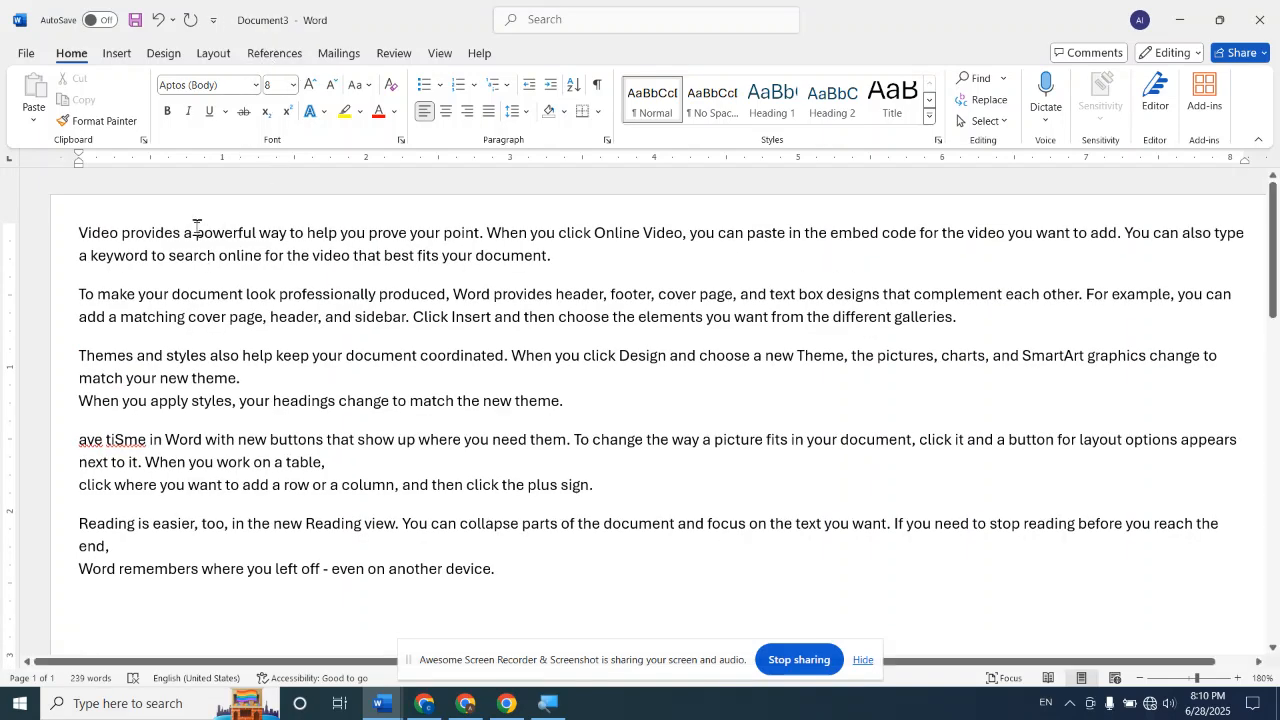
Try to apply Continuous line numbering to the entire document text
key(ctrl+a)
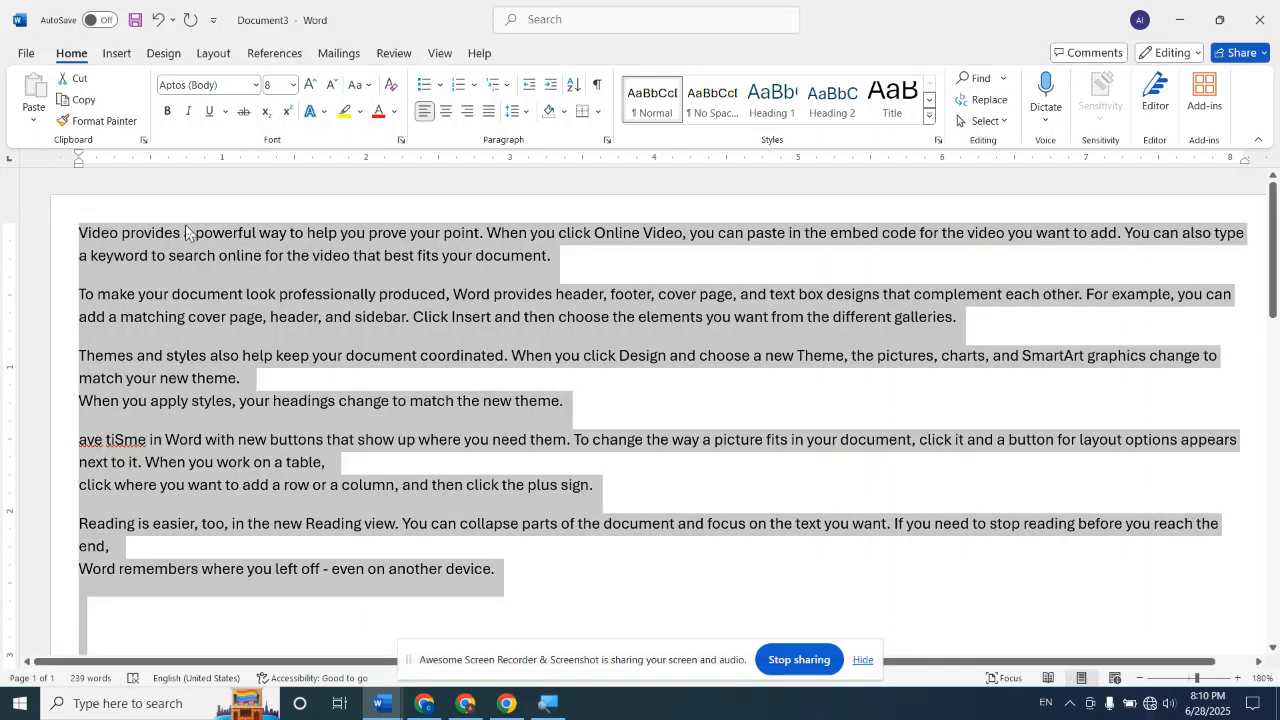
click(226, 53)
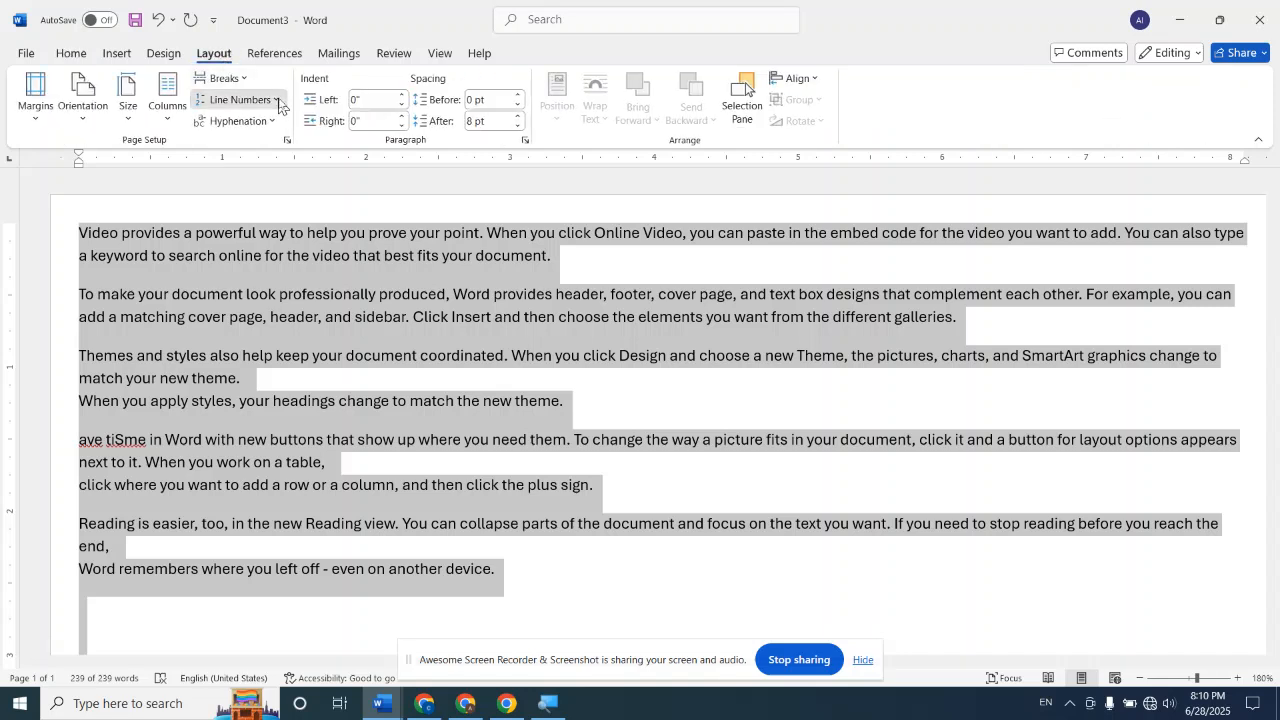
click(278, 101)
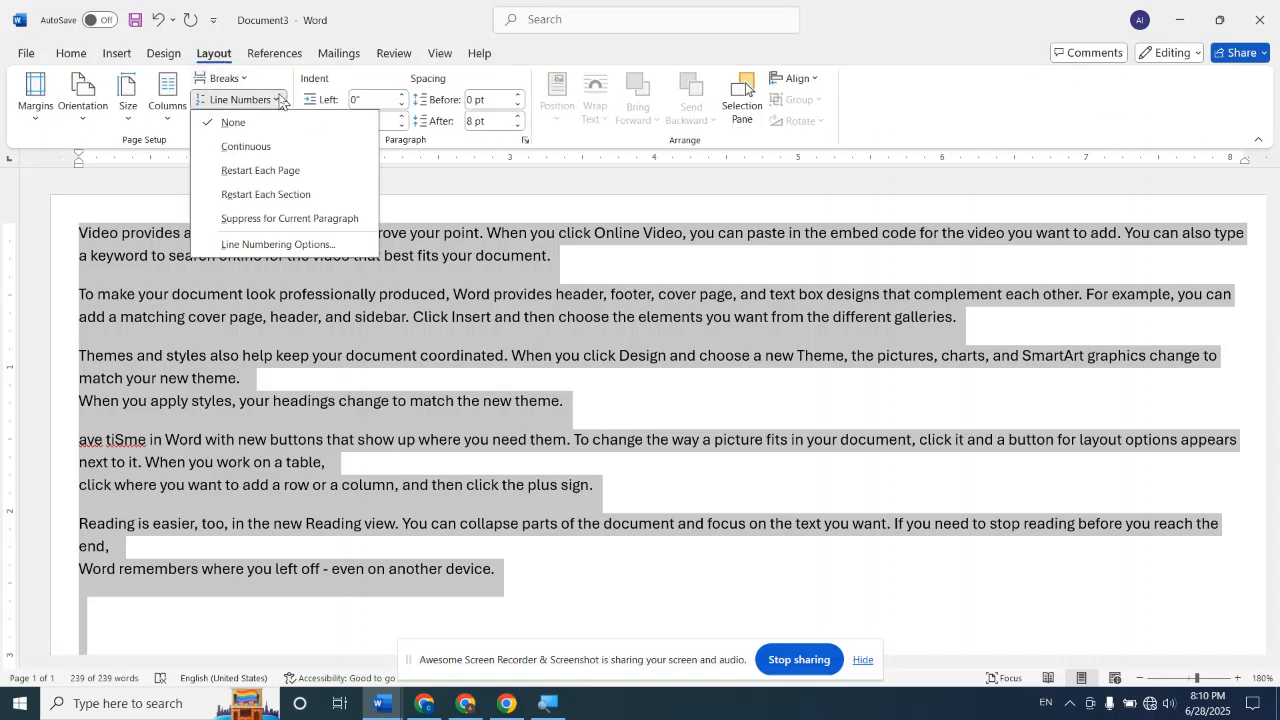
click(258, 147)
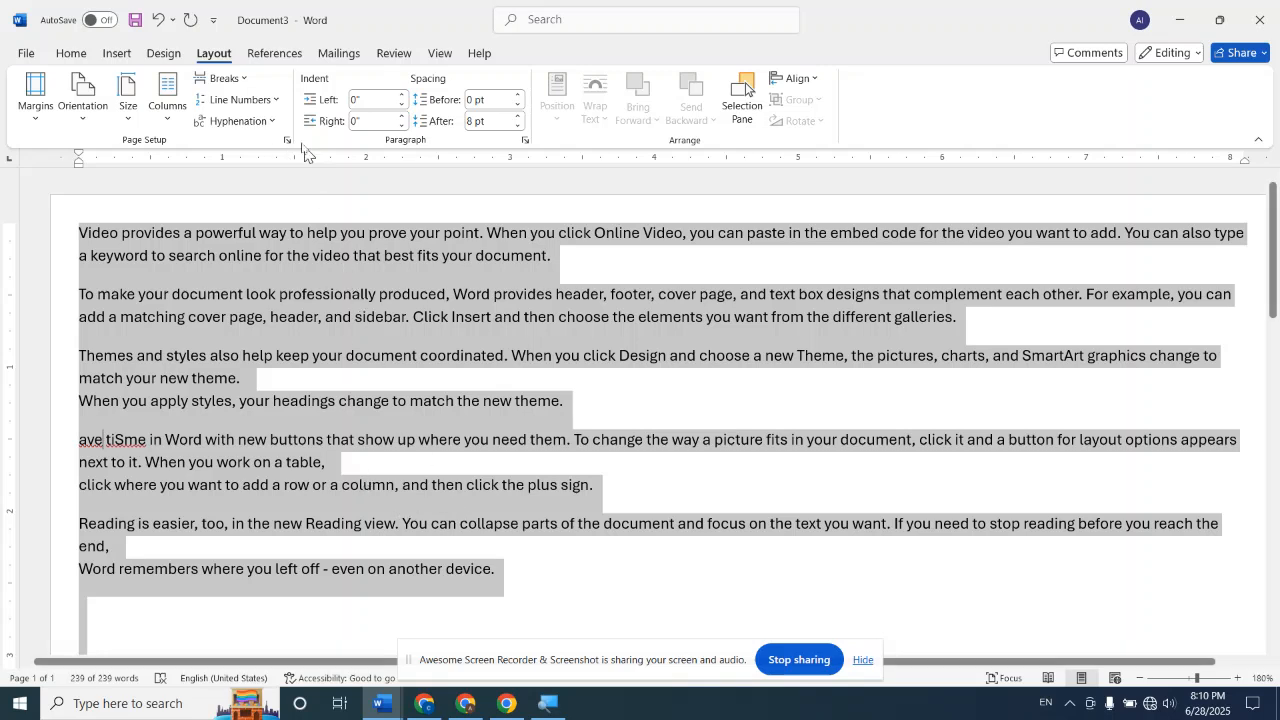
click(262, 100)
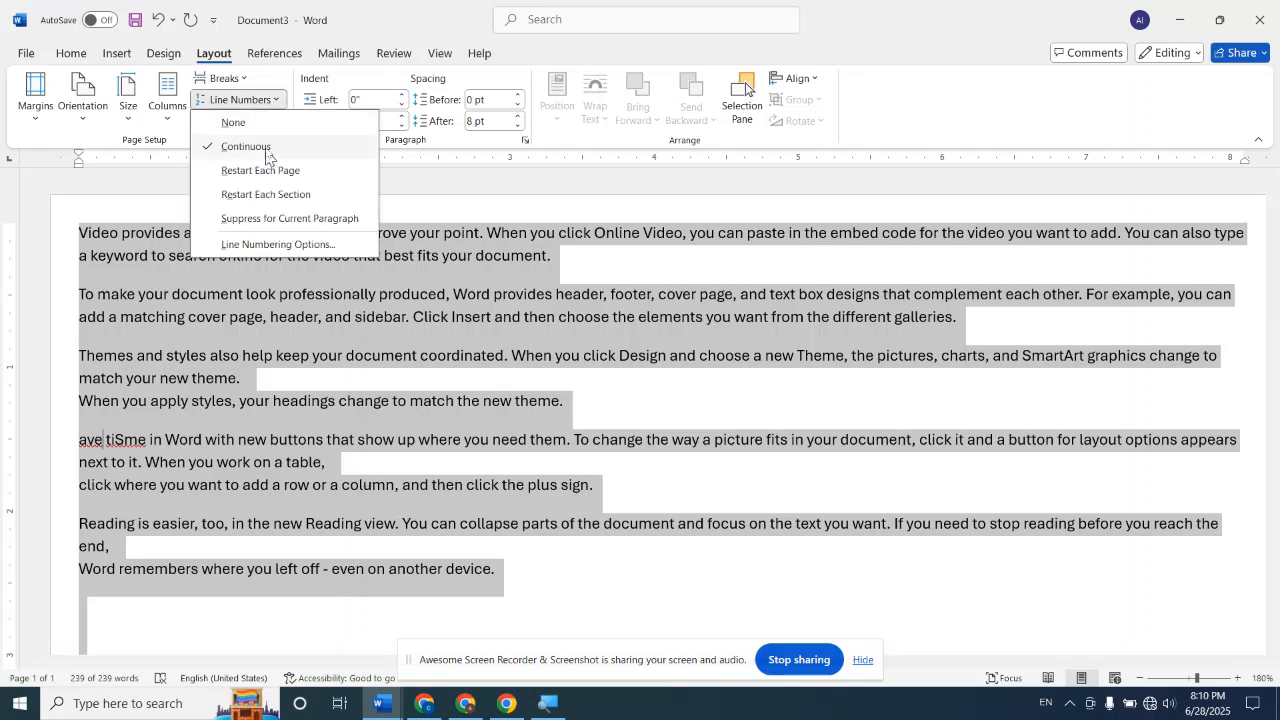
click(266, 147)
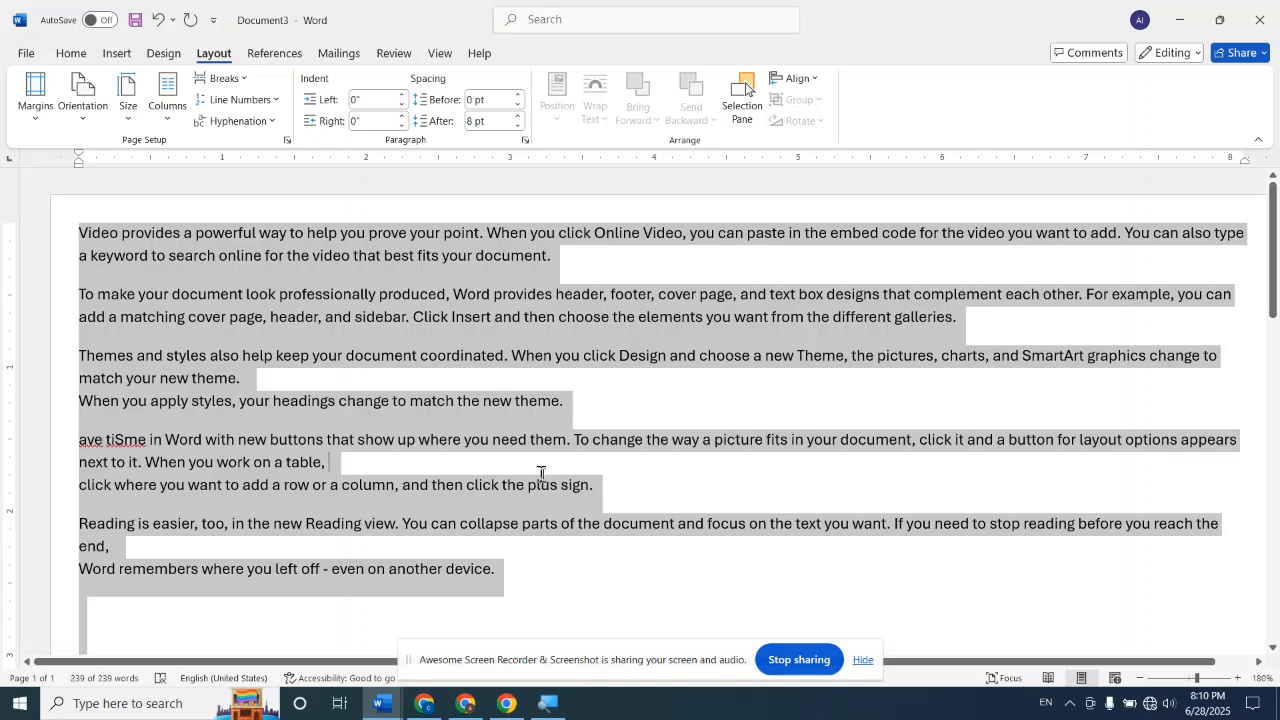
click(544, 474)
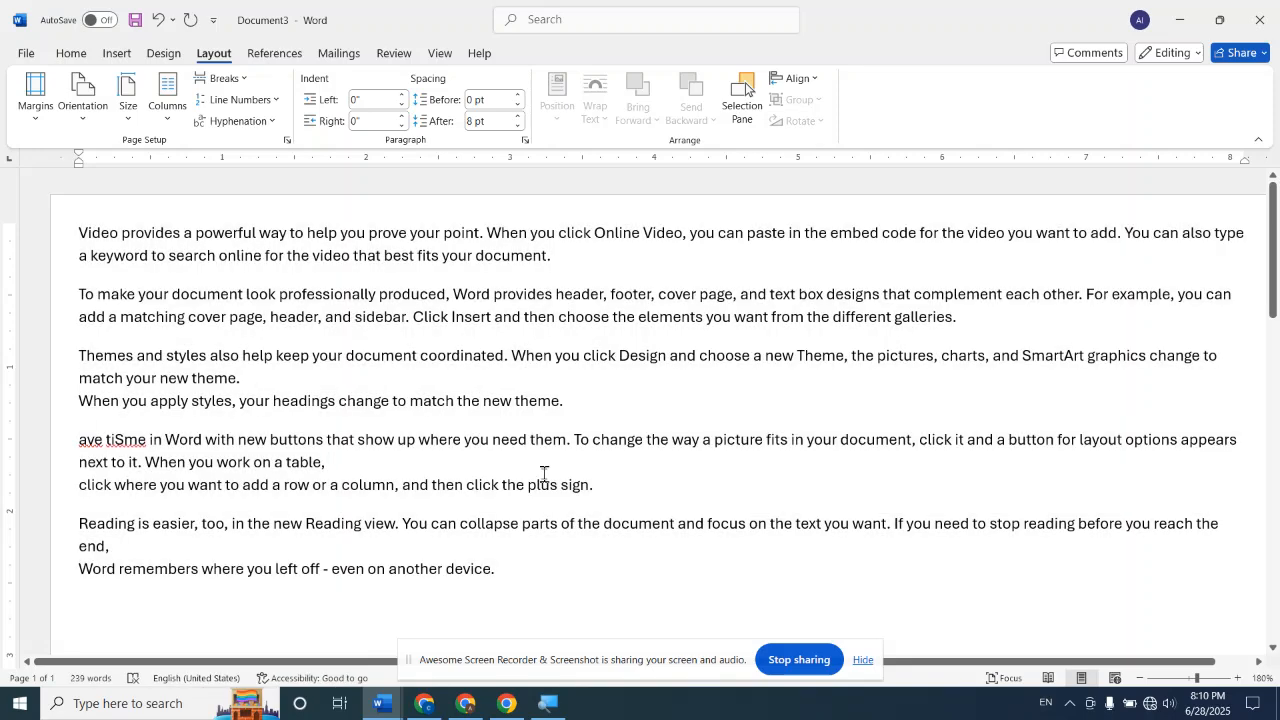
key(ctrl+a)
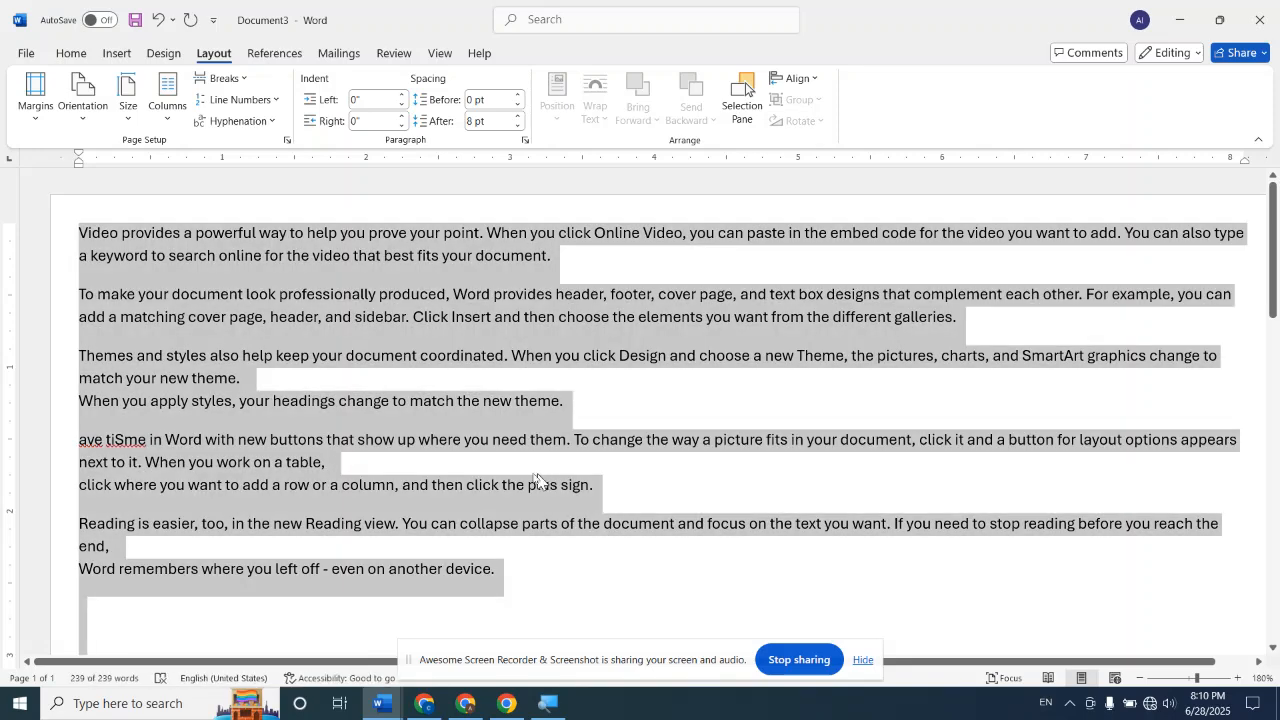
Close Document3 without saving its changes and continue in the blank Document2
click(387, 708)
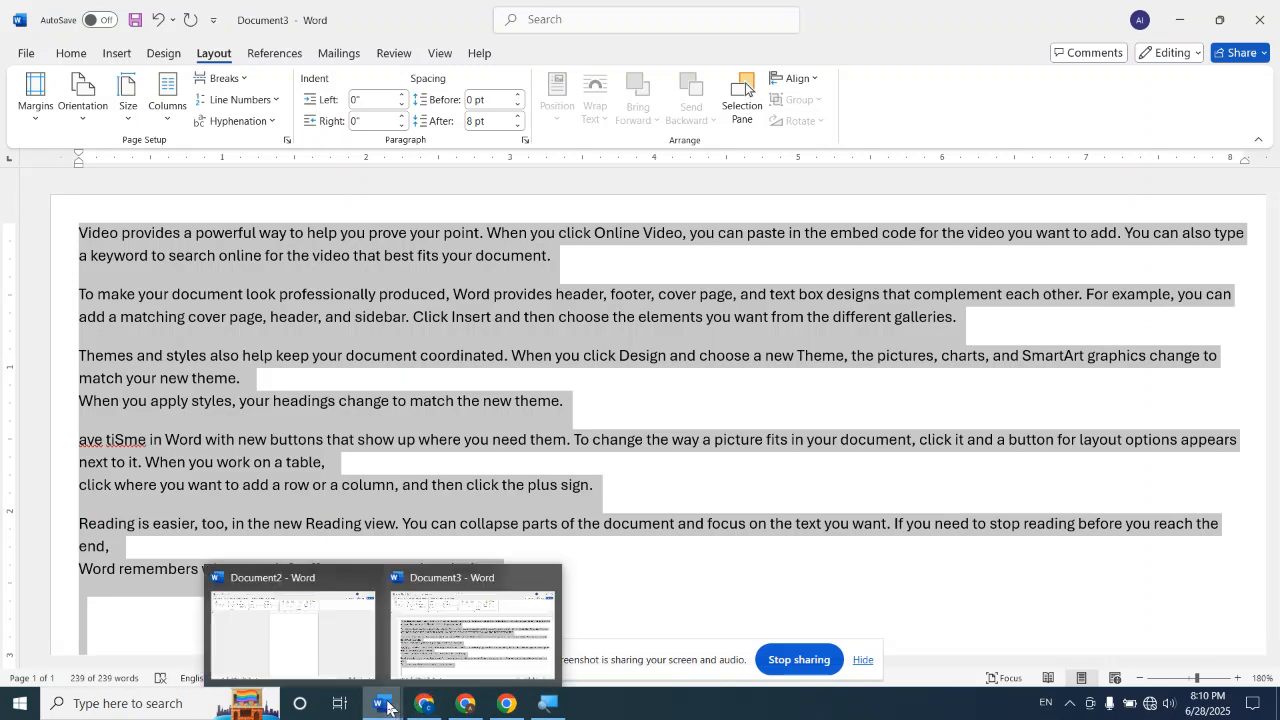
click(543, 590)
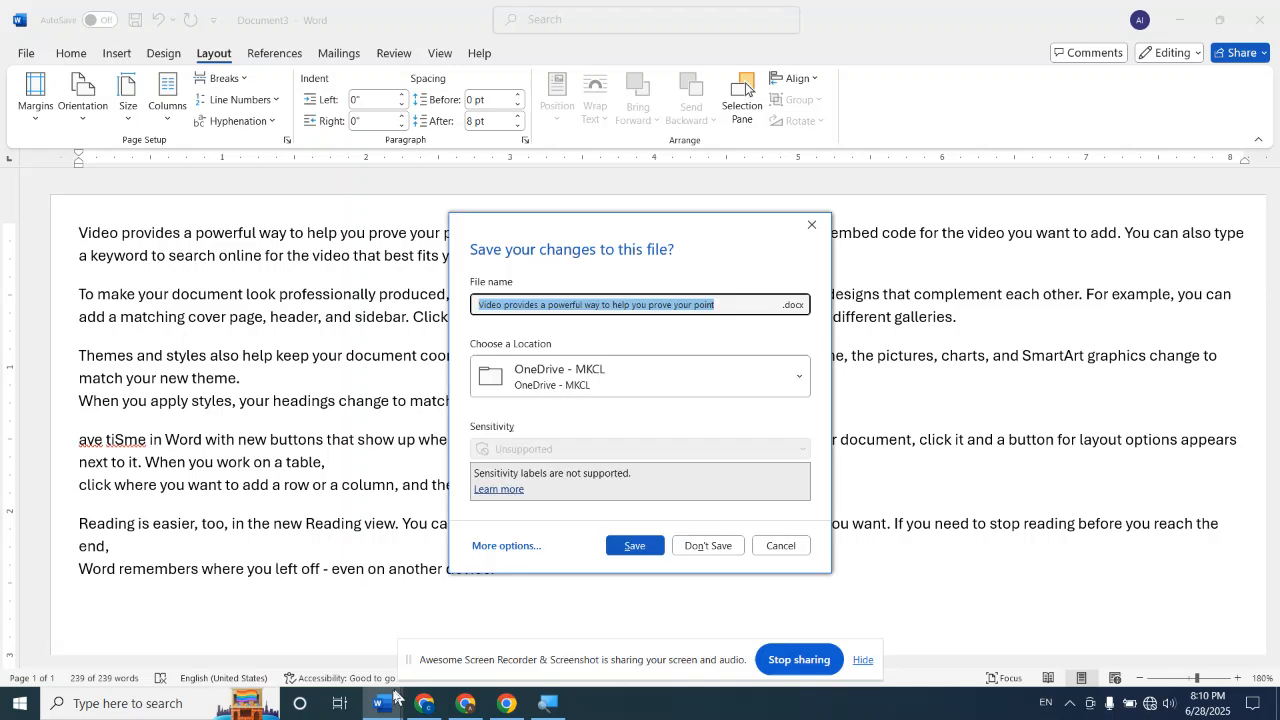
click(723, 548)
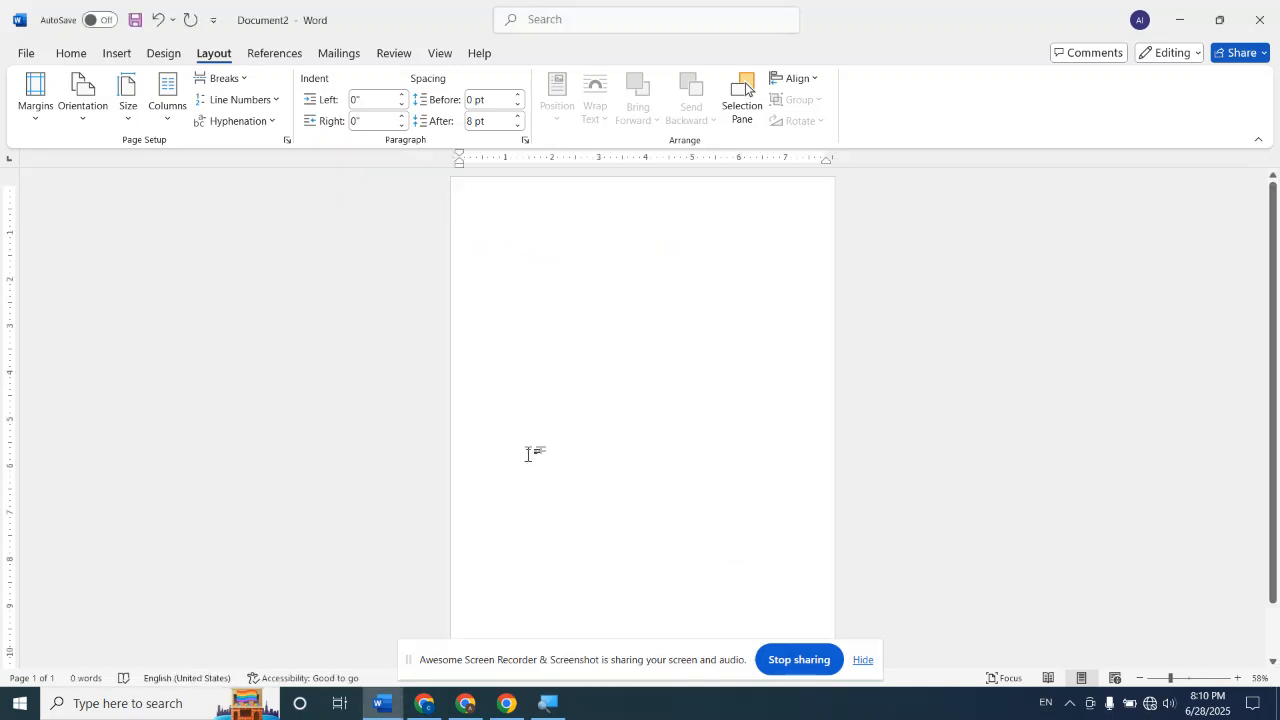
Generate sample paragraphs in the blank document with =RAND() and go back to the start of the text
click(1238, 678)
click(1238, 678)
click(1238, 678)
click(1239, 679)
click(1239, 679)
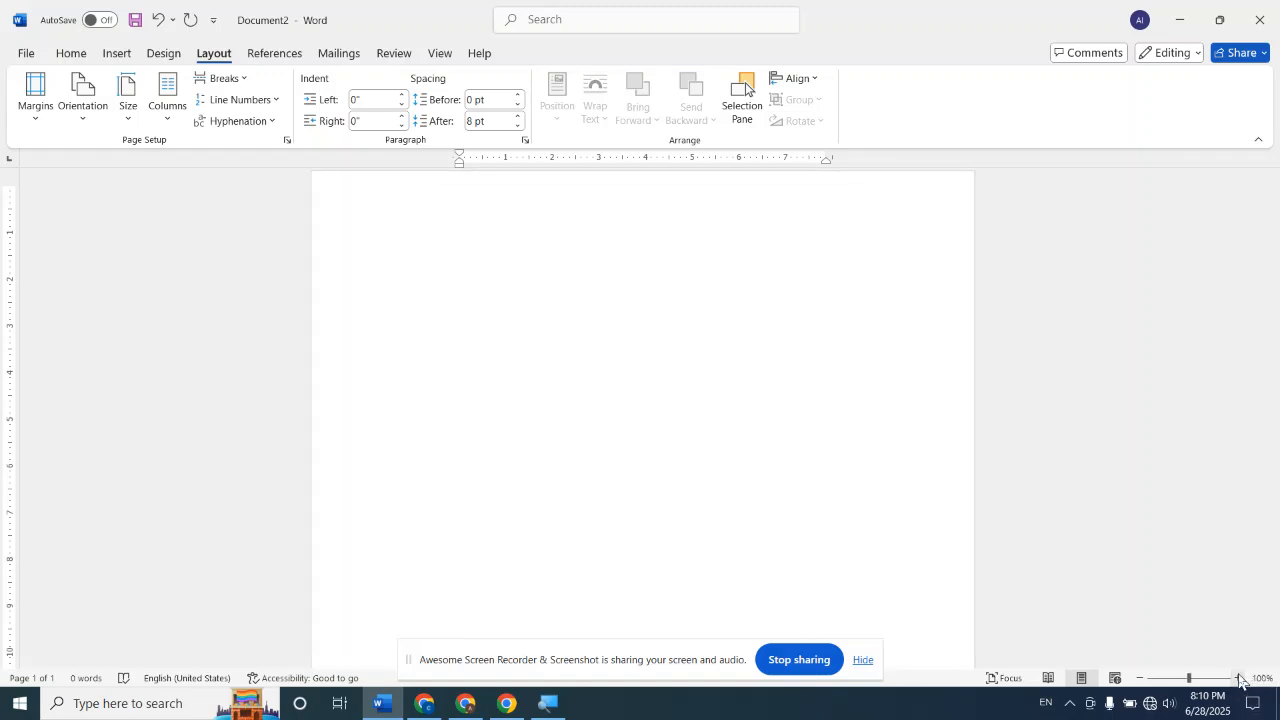
text(=RAND)
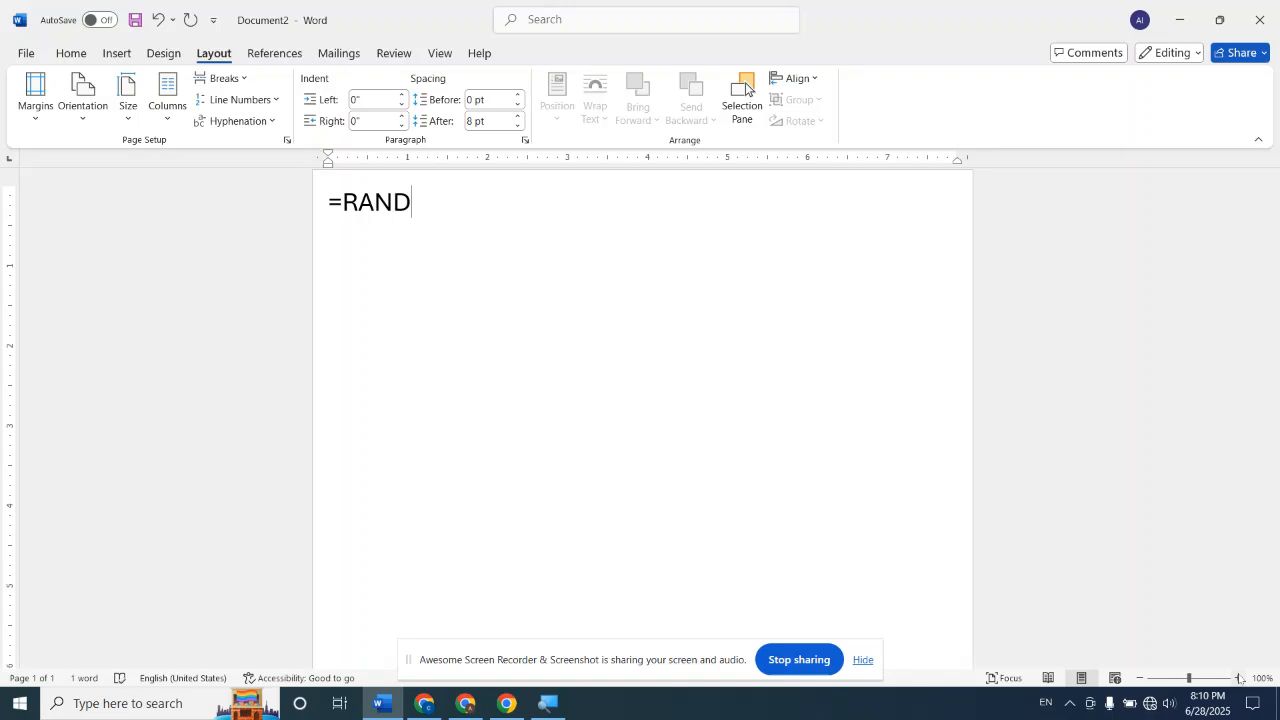
text(())
key(Return)
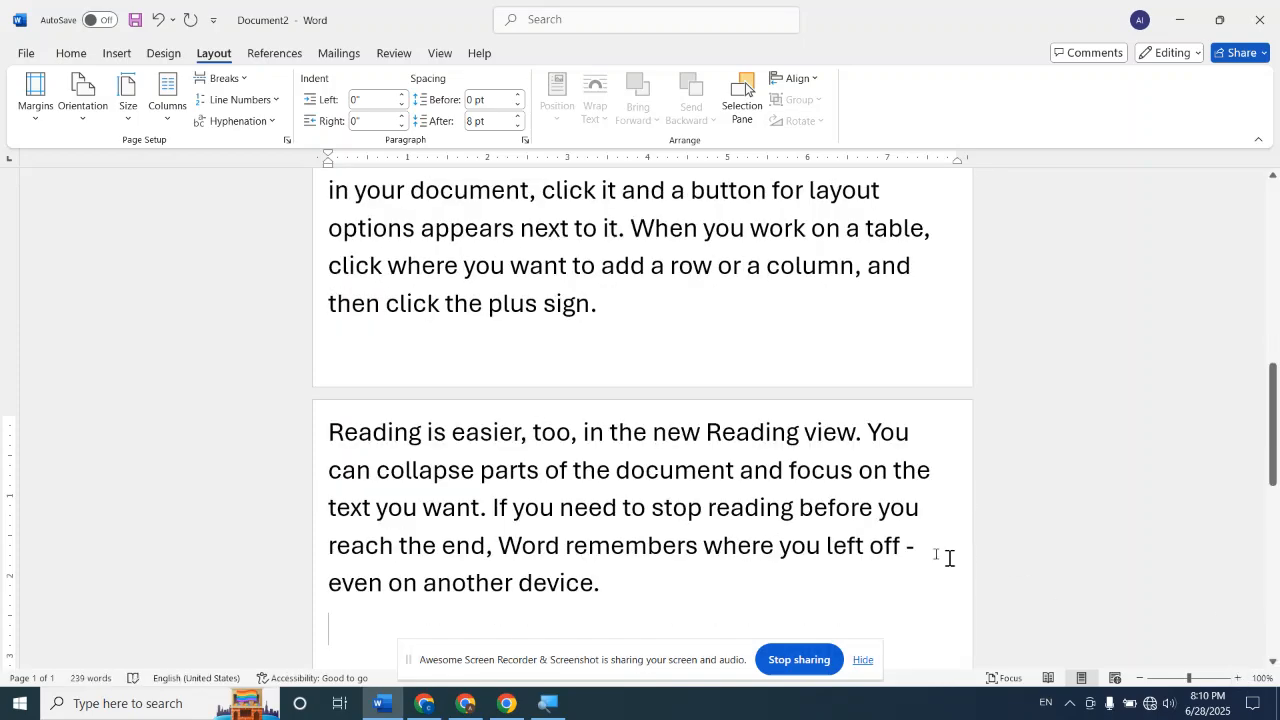
scroll(886, 534, up, 10)
scroll(886, 534, up, 1)
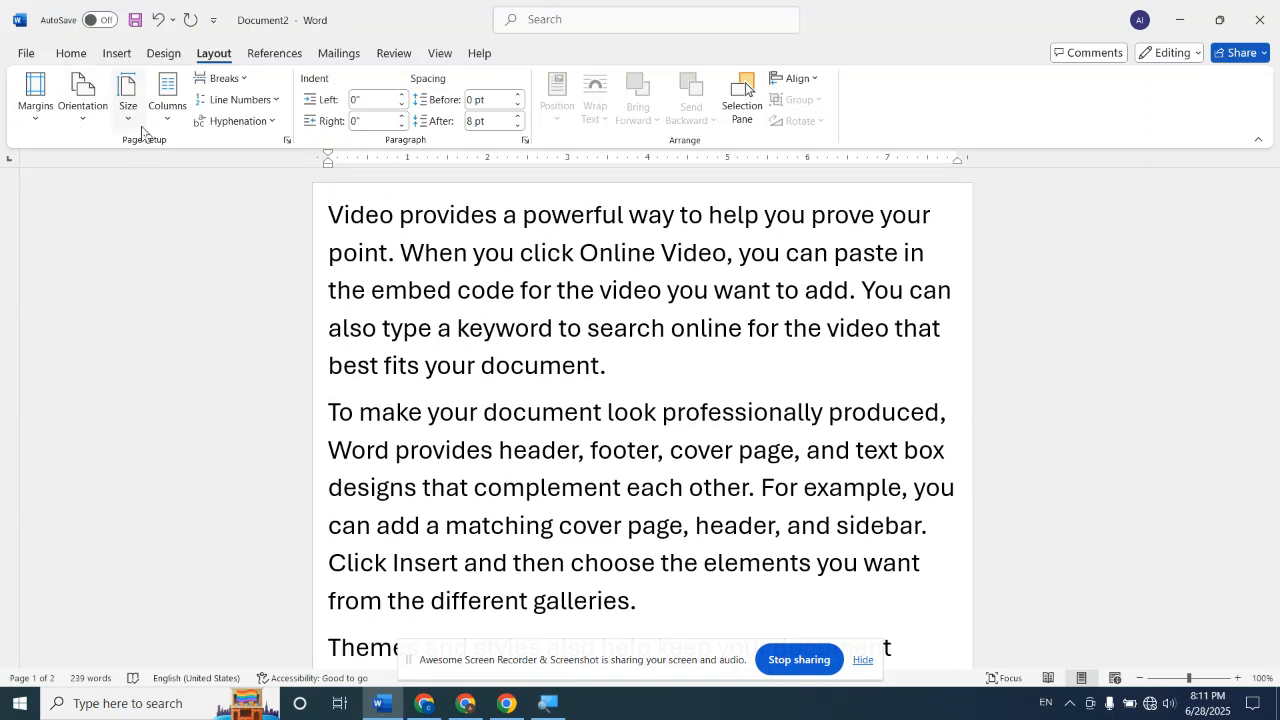
Apply the Normal margin preset, 1" on all sides, to the sample text document
click(37, 120)
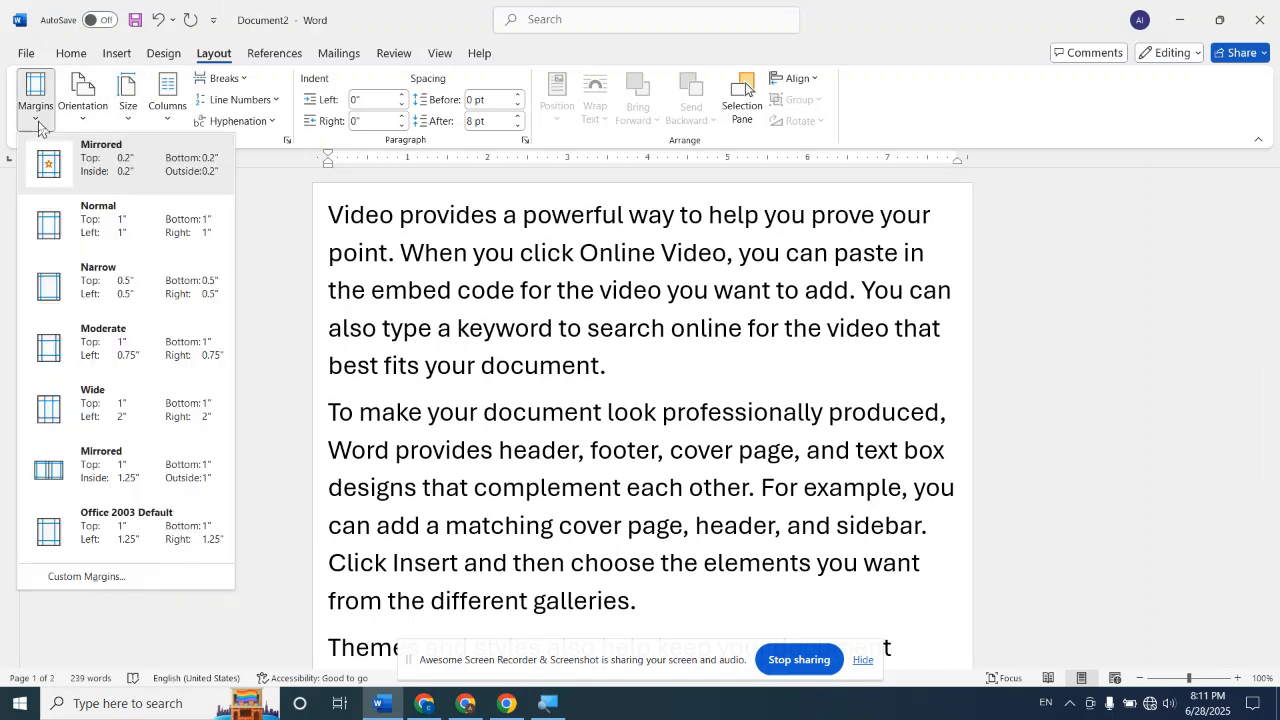
click(138, 238)
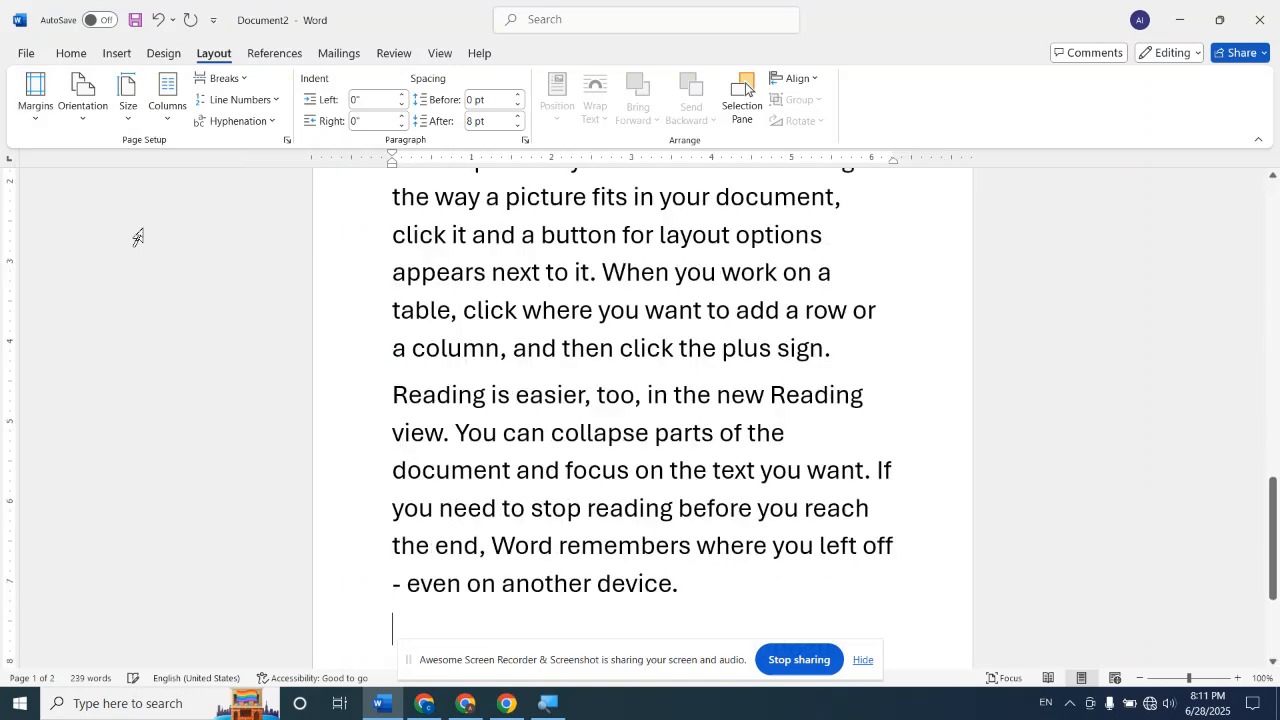
Reduce the font size of the entire sample text to 11 pt
scroll(141, 233, up, 2)
scroll(142, 233, up, 5)
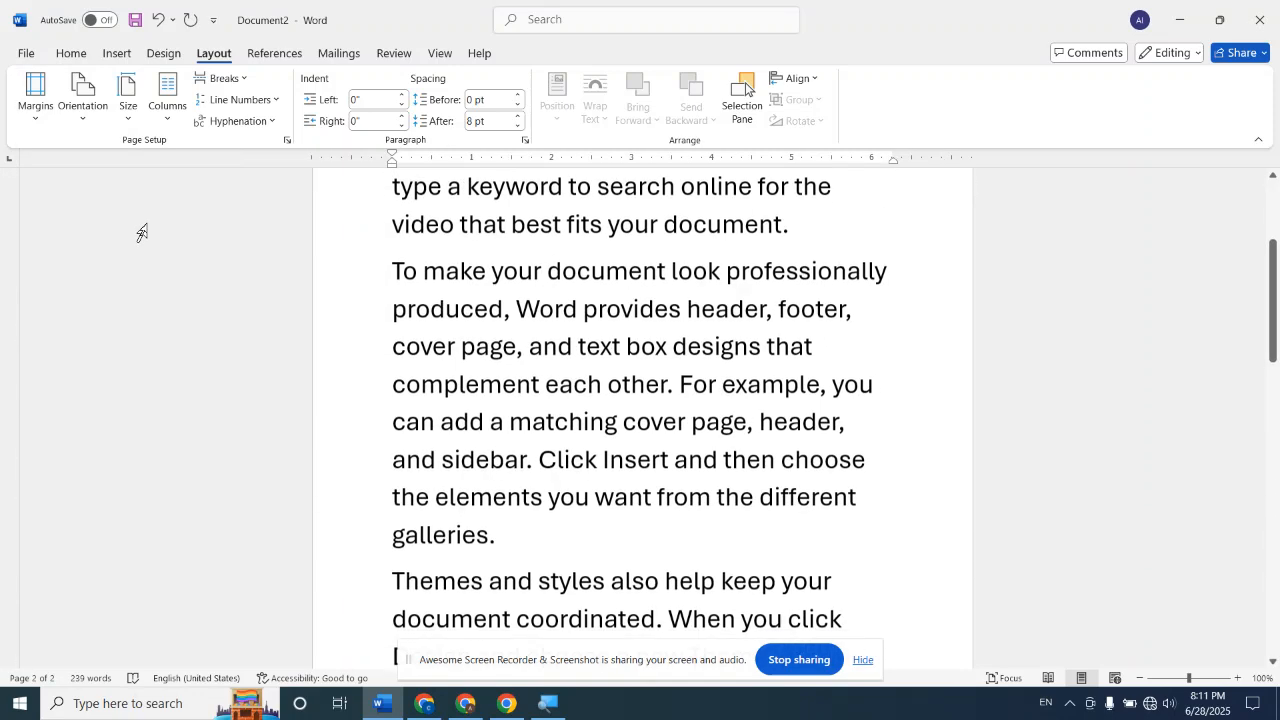
key(ctrl+a)
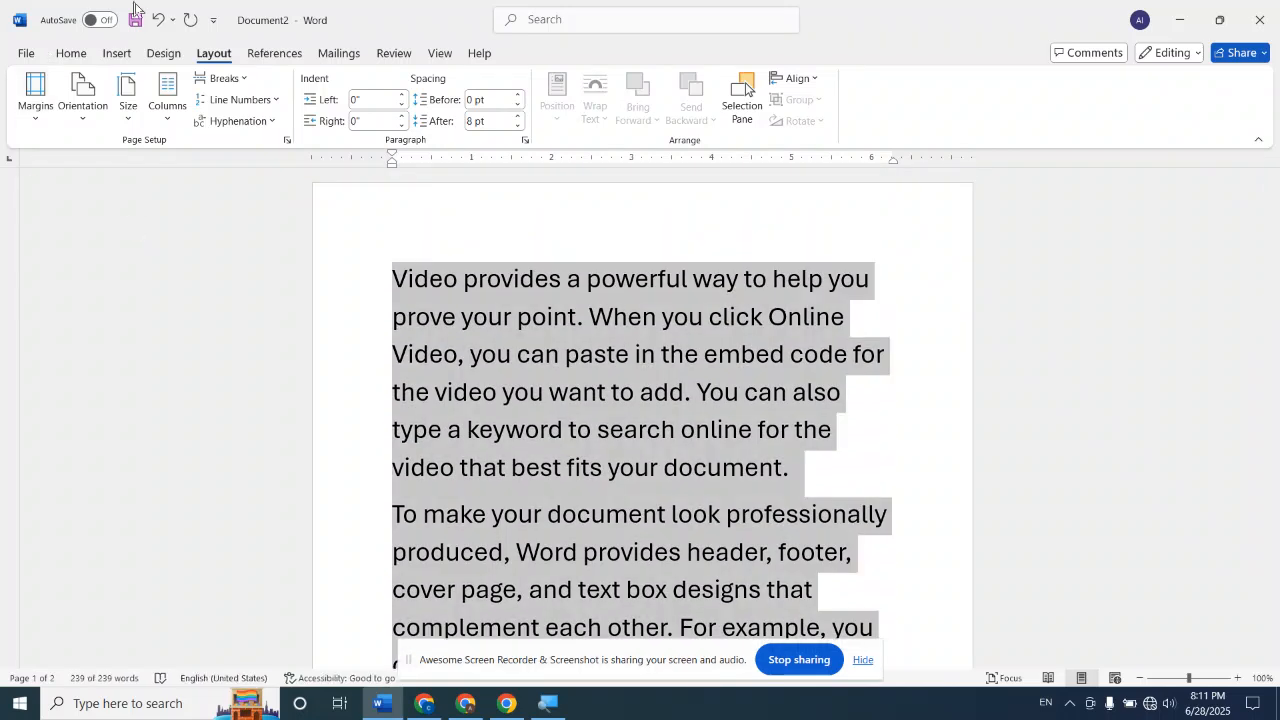
click(79, 58)
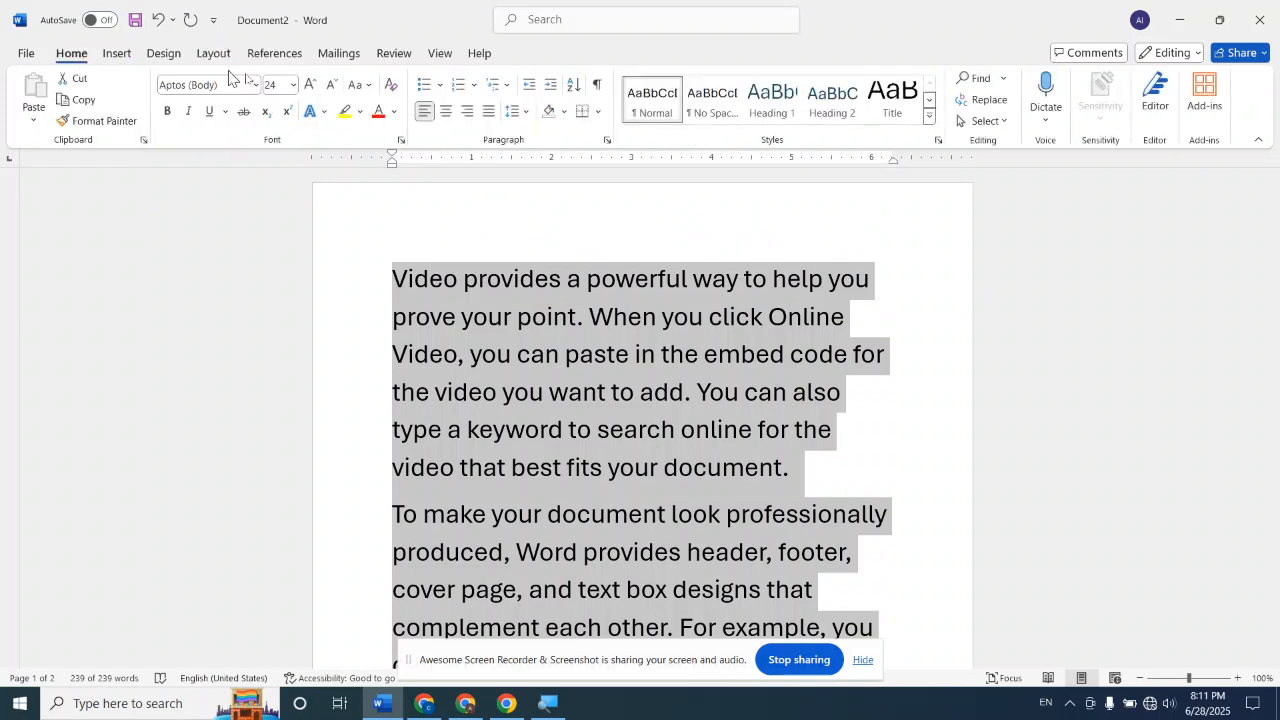
click(335, 86)
click(335, 86)
click(335, 86)
click(335, 86)
click(335, 86)
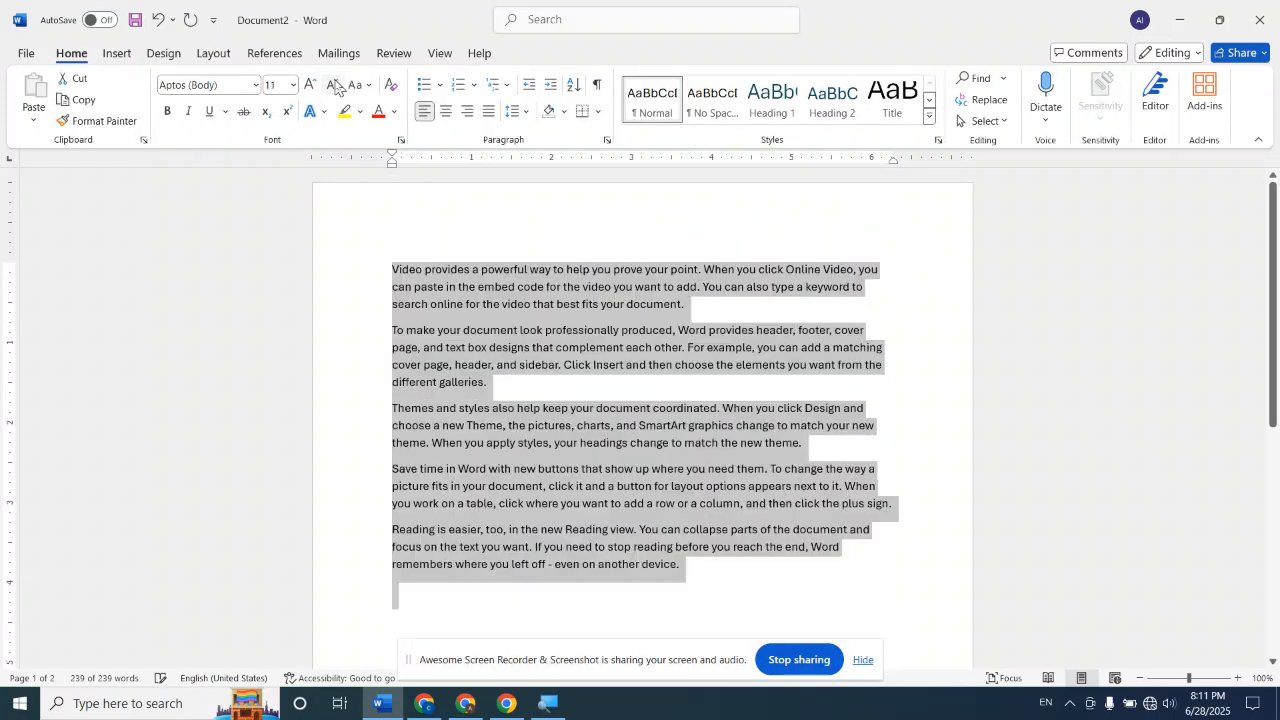
click(995, 294)
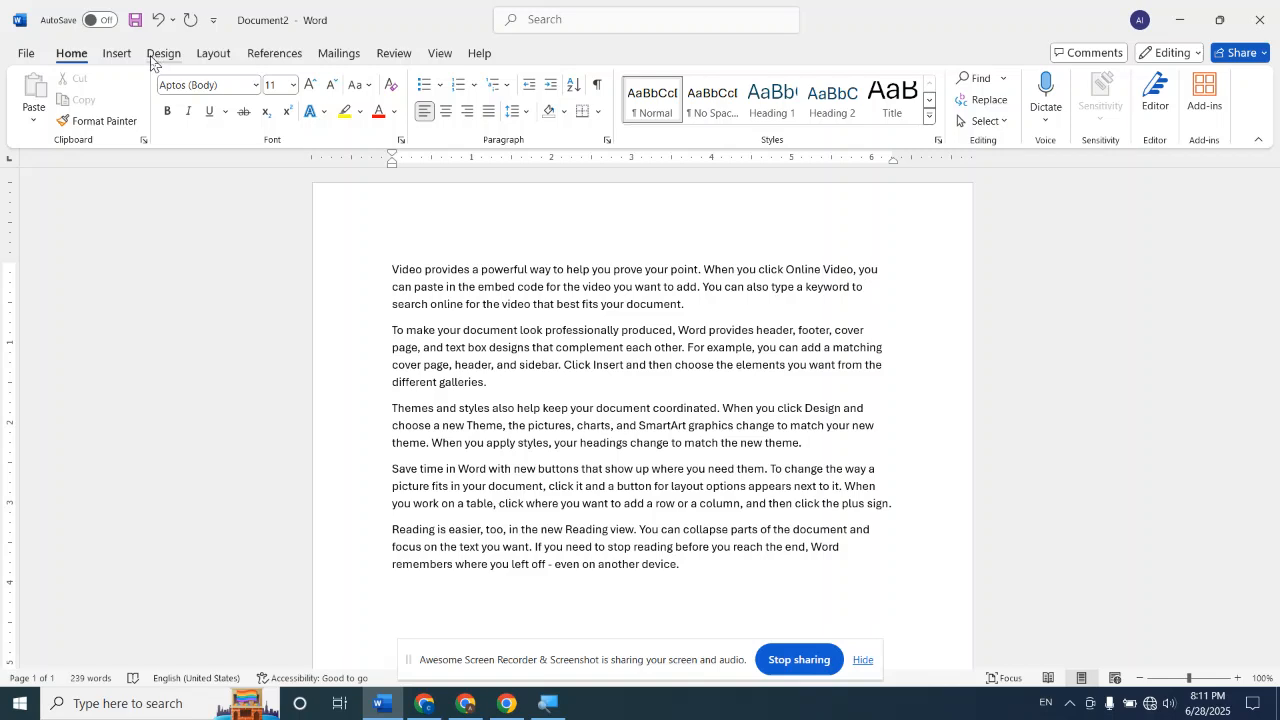
Apply Continuous line numbering to the sample text
click(215, 53)
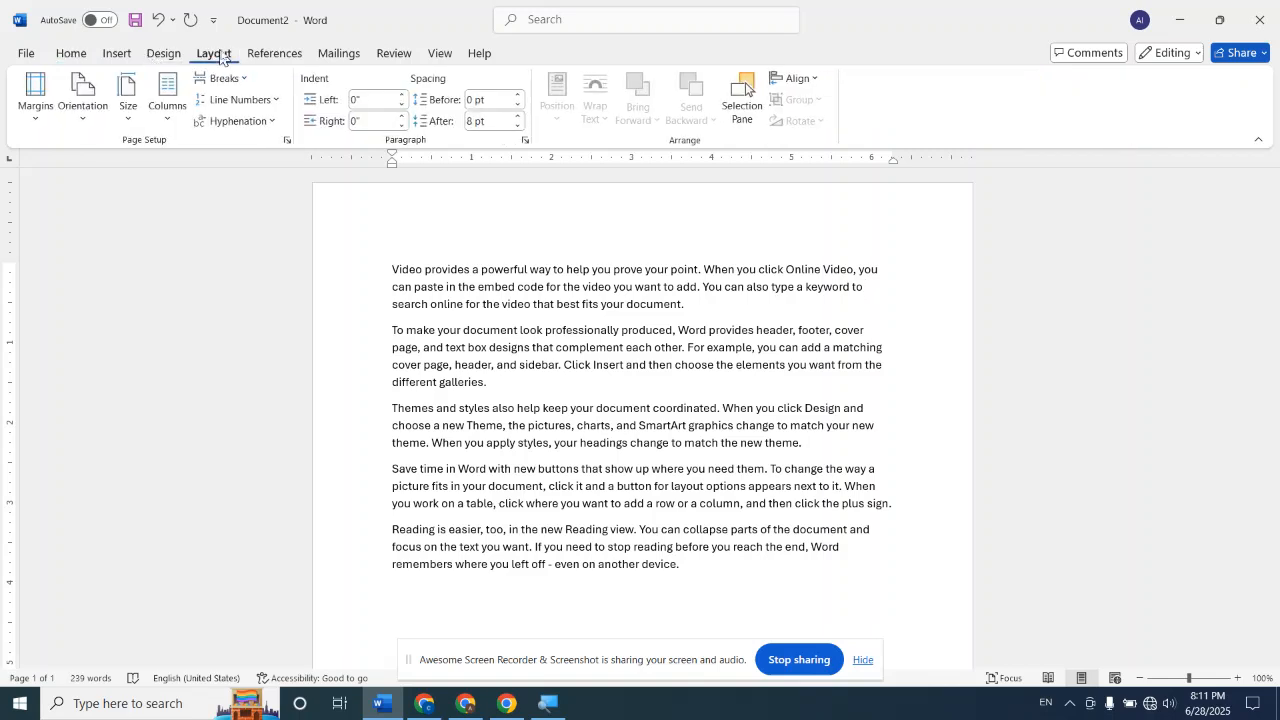
click(255, 100)
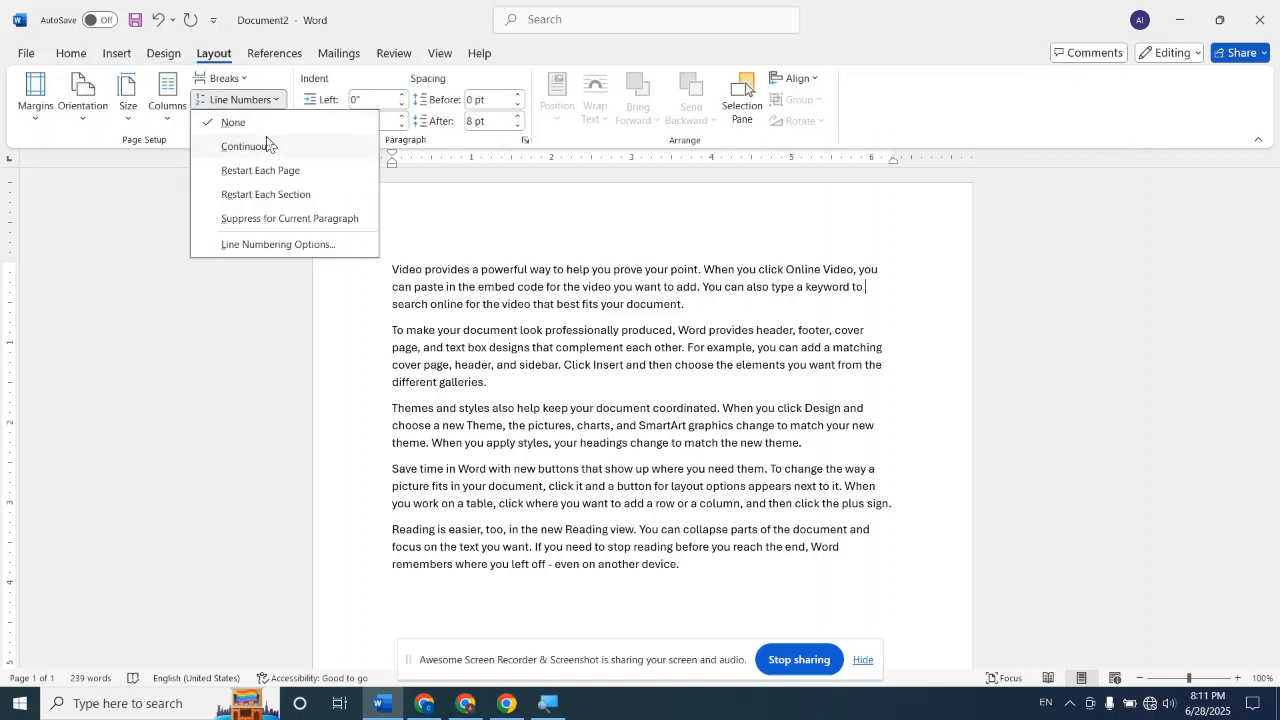
click(268, 146)
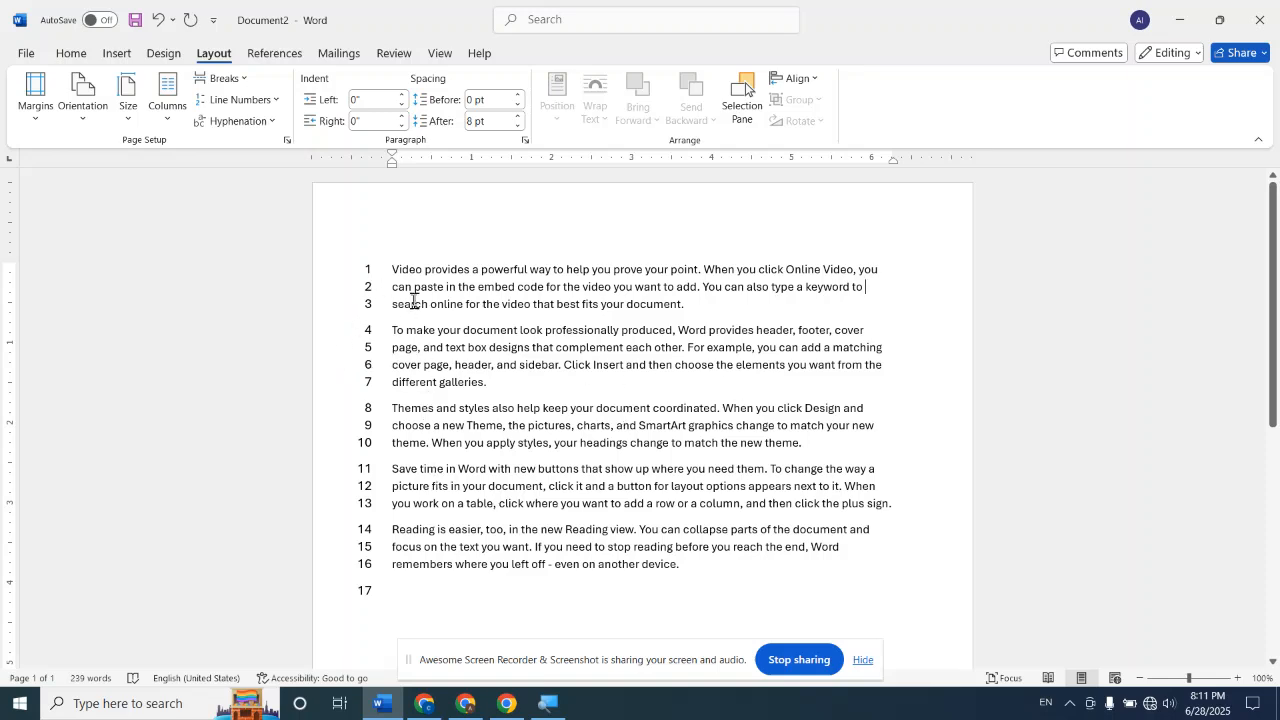
click(274, 100)
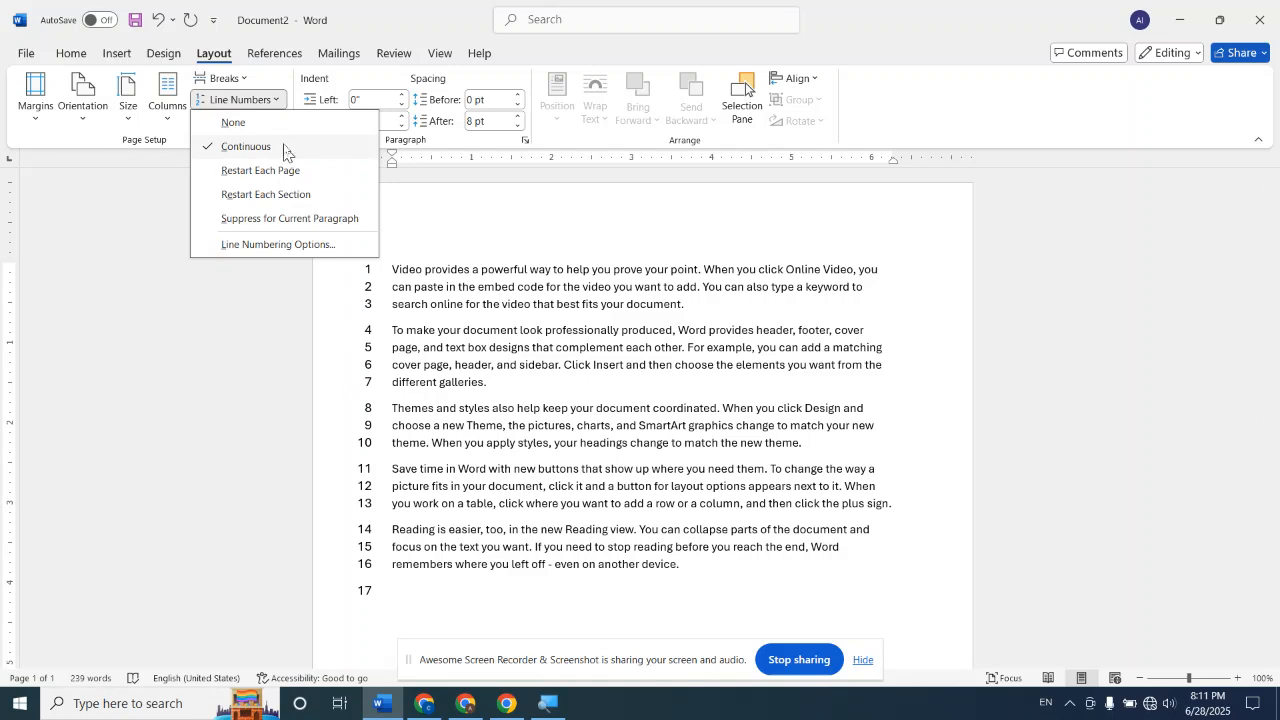
click(870, 557)
Generate more sample paragraphs on a new line after the last paragraph with =RAND(6,6)
scroll(763, 557, down, 3)
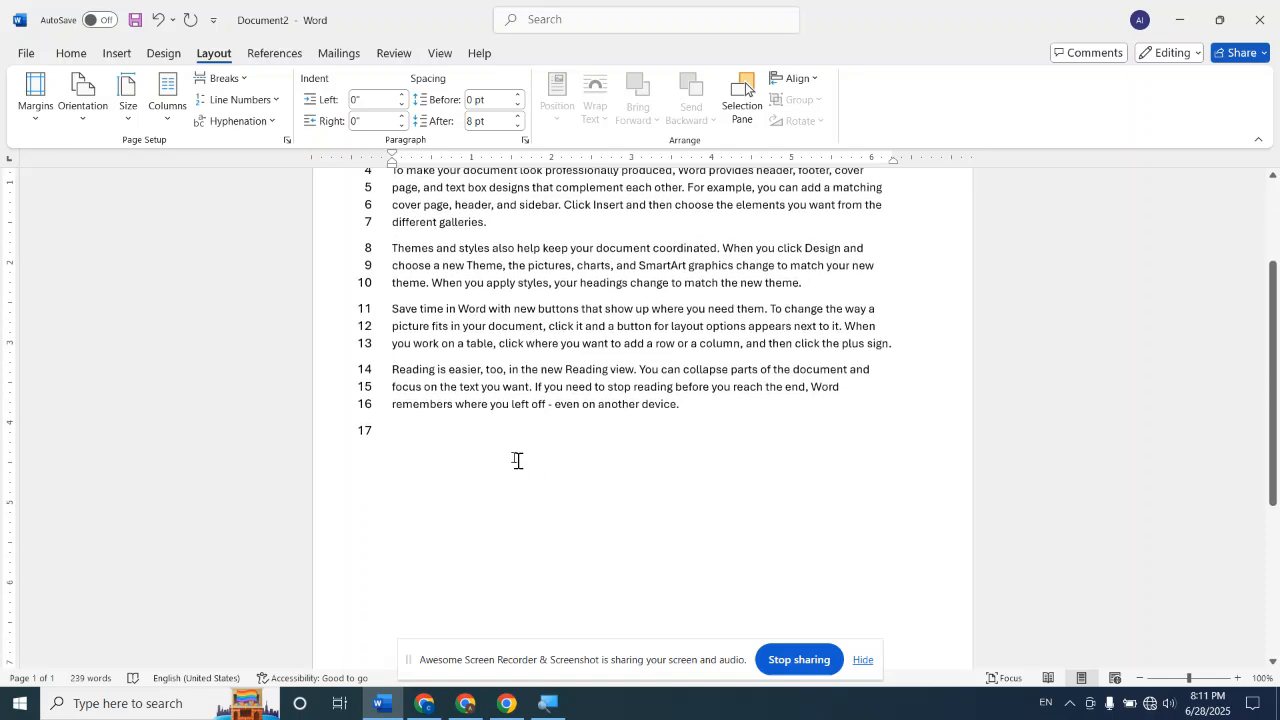
click(403, 428)
key(BackSpace)
key(BackSpace)
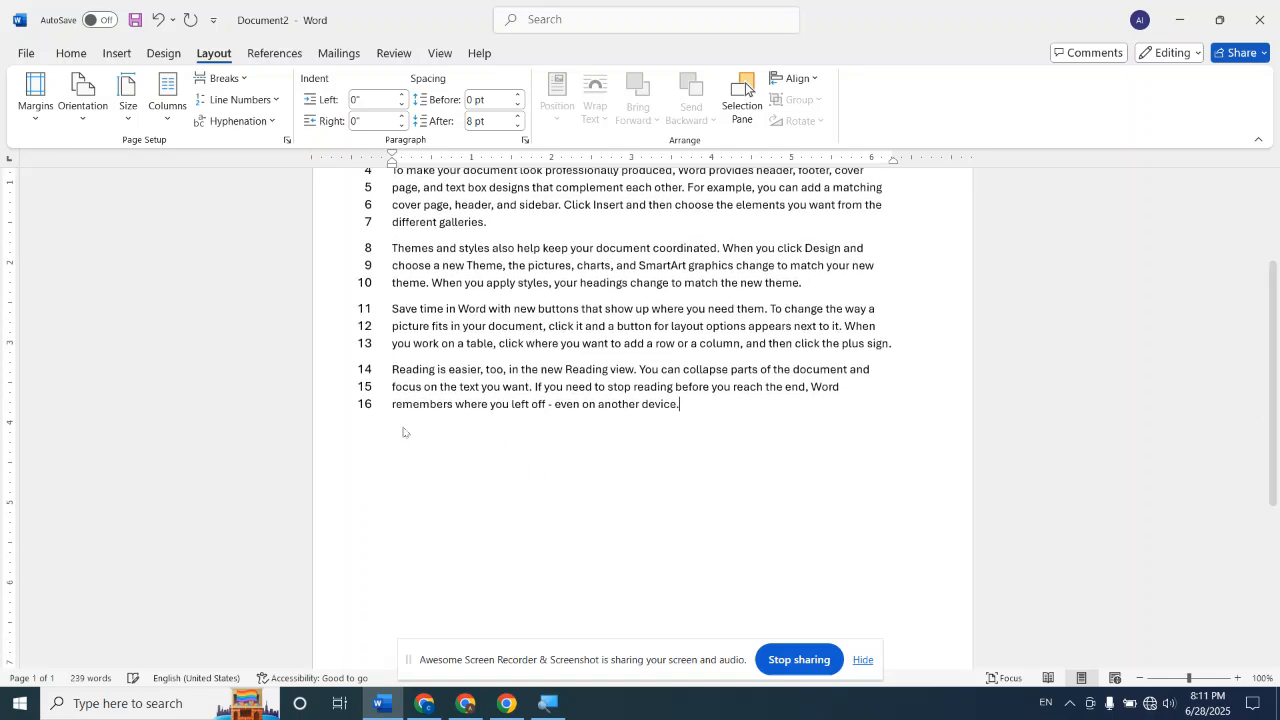
key(Return)
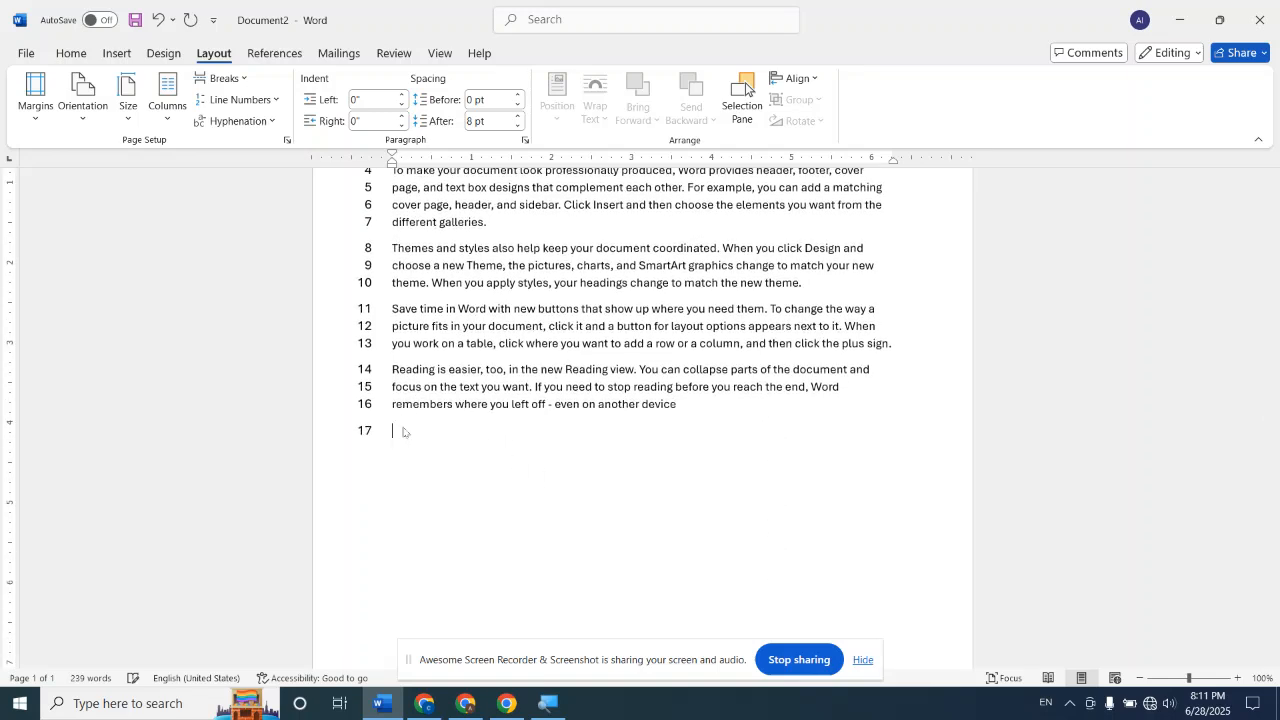
text(R)
key(BackSpace)
text(=RAND())
key(BackSpace)
text(6,6))
key(Return)
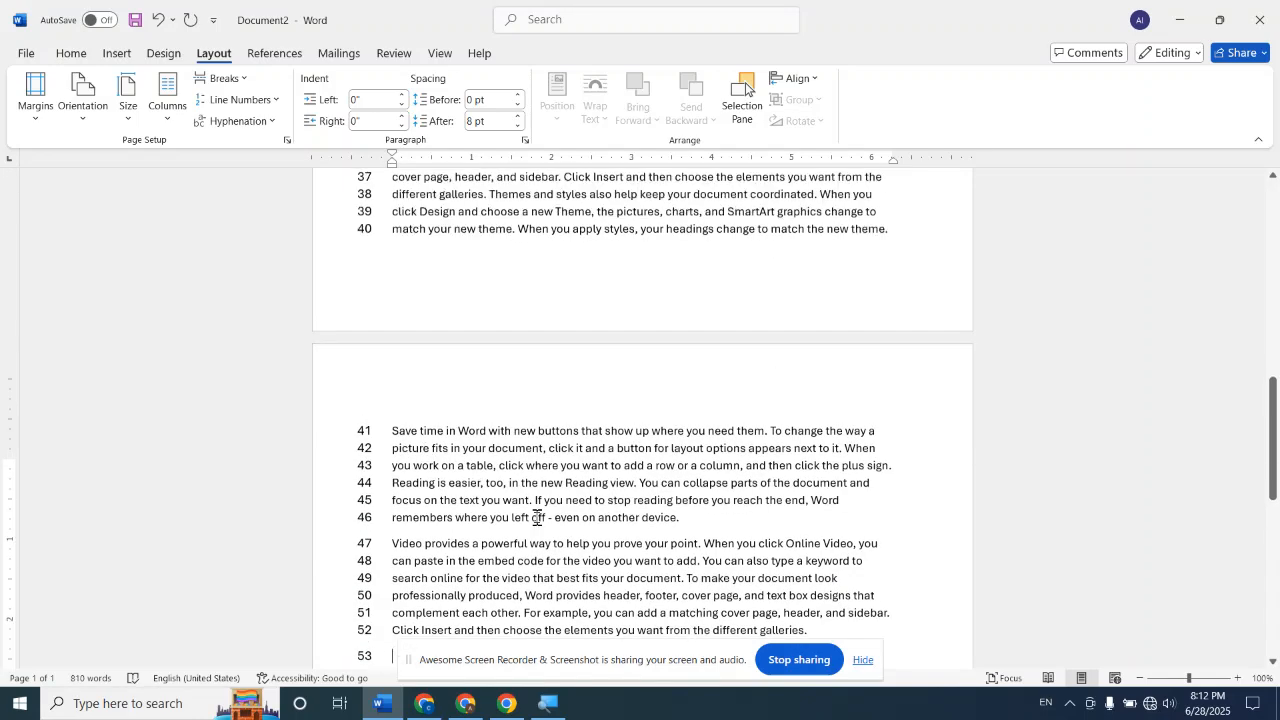
Review the continuous line numbers across both pages and regenerate the =RAND(6,6) sample paragraphs
scroll(537, 517, up, 12)
scroll(531, 523, down, 5)
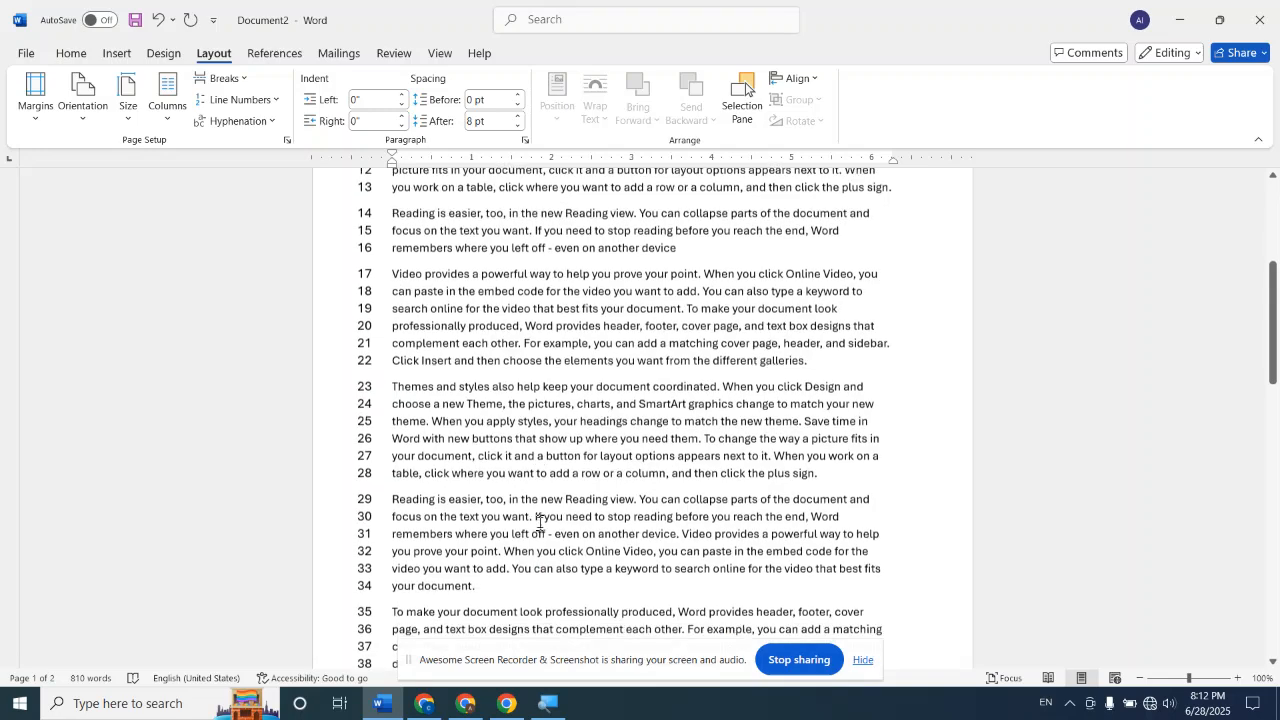
scroll(540, 522, down, 8)
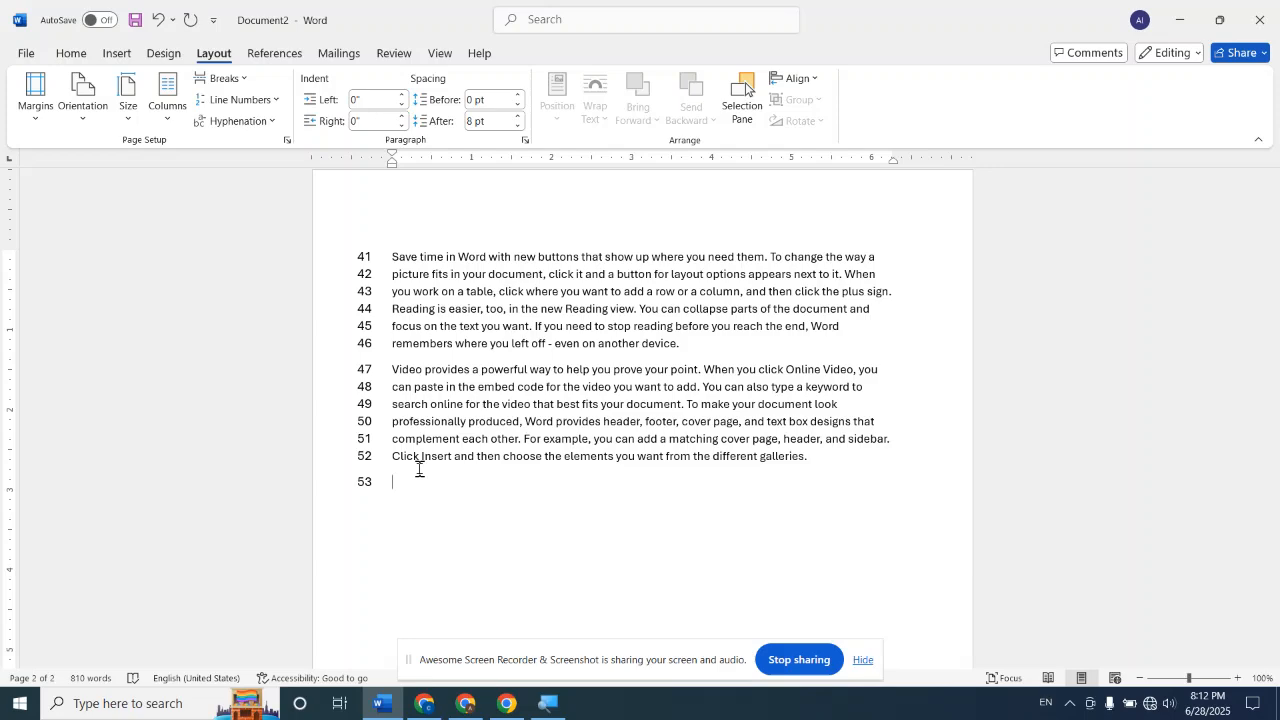
scroll(600, 410, up, 10)
scroll(604, 412, up, 5)
scroll(604, 412, up, 1)
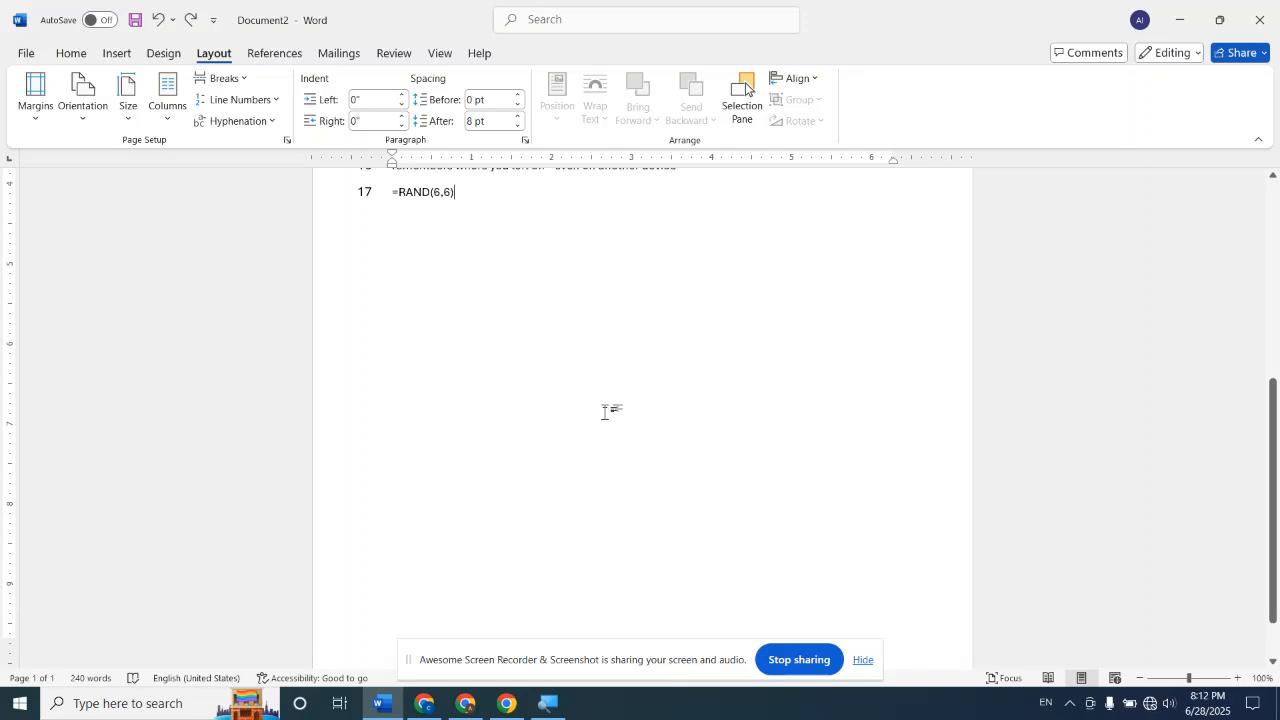
key(Return)
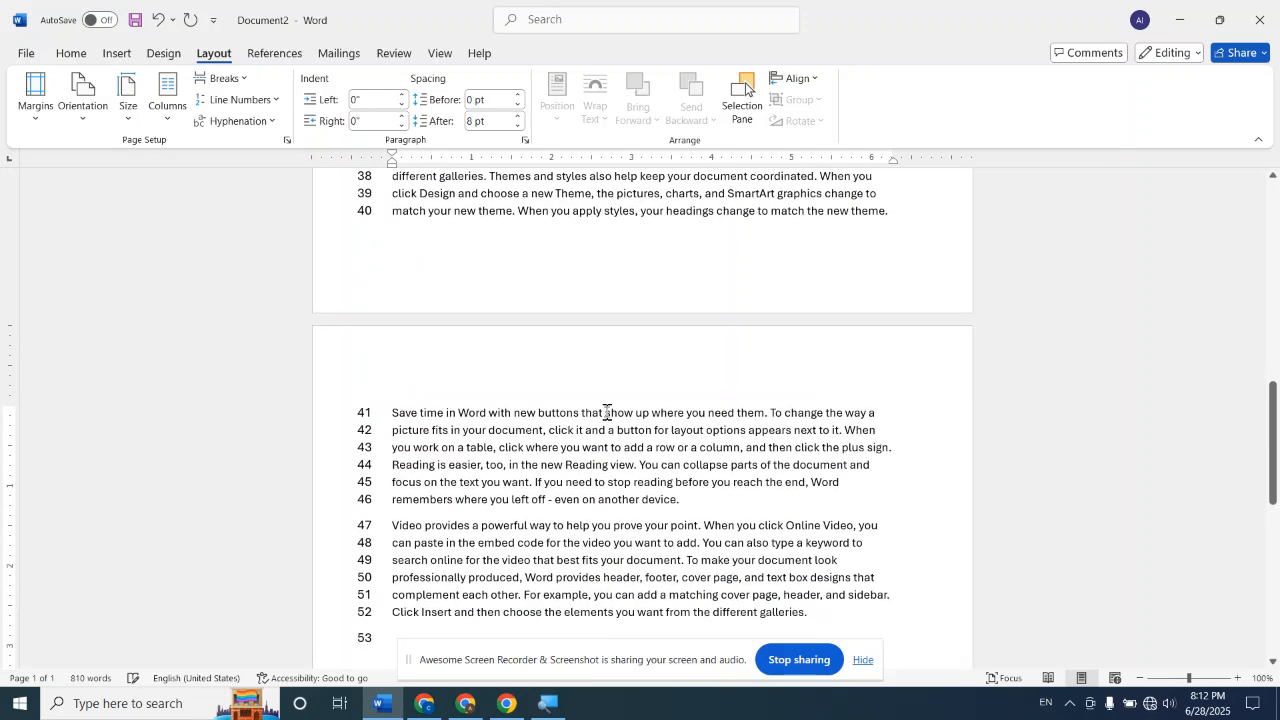
scroll(604, 412, up, 10)
scroll(604, 412, up, 3)
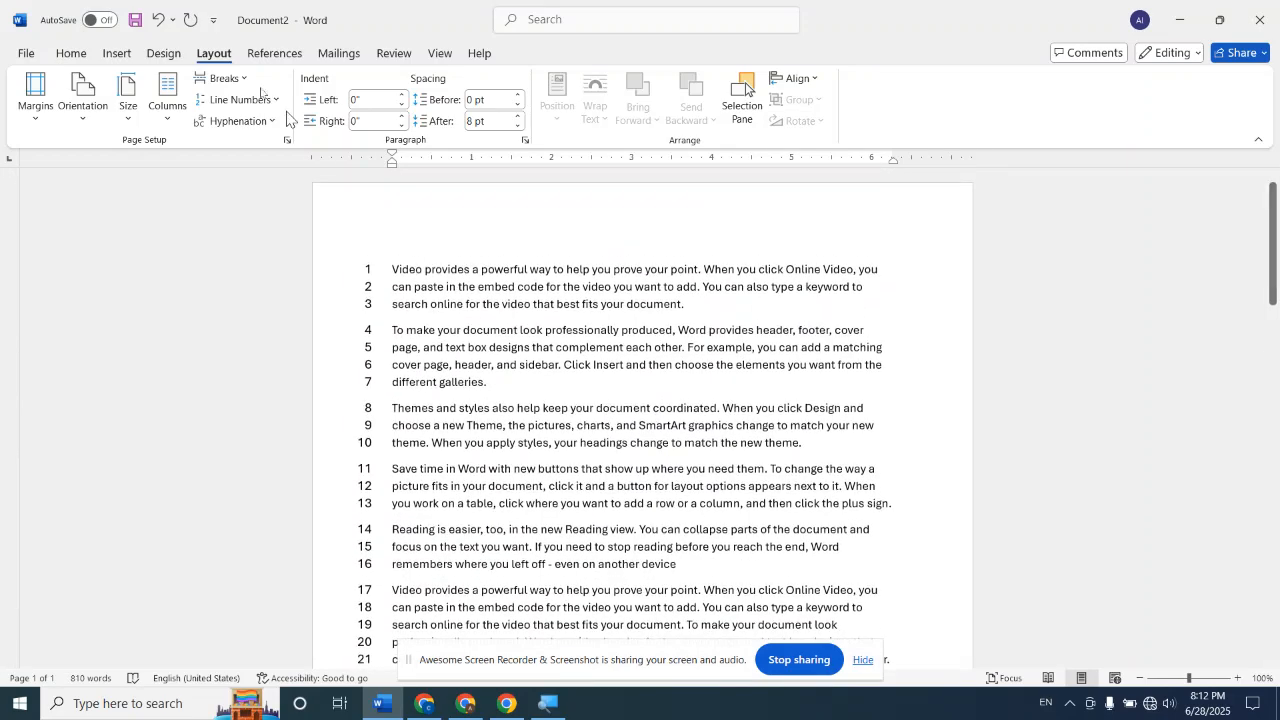
Set line numbering to None, and apply Restart Each Page to the two-page text
click(243, 100)
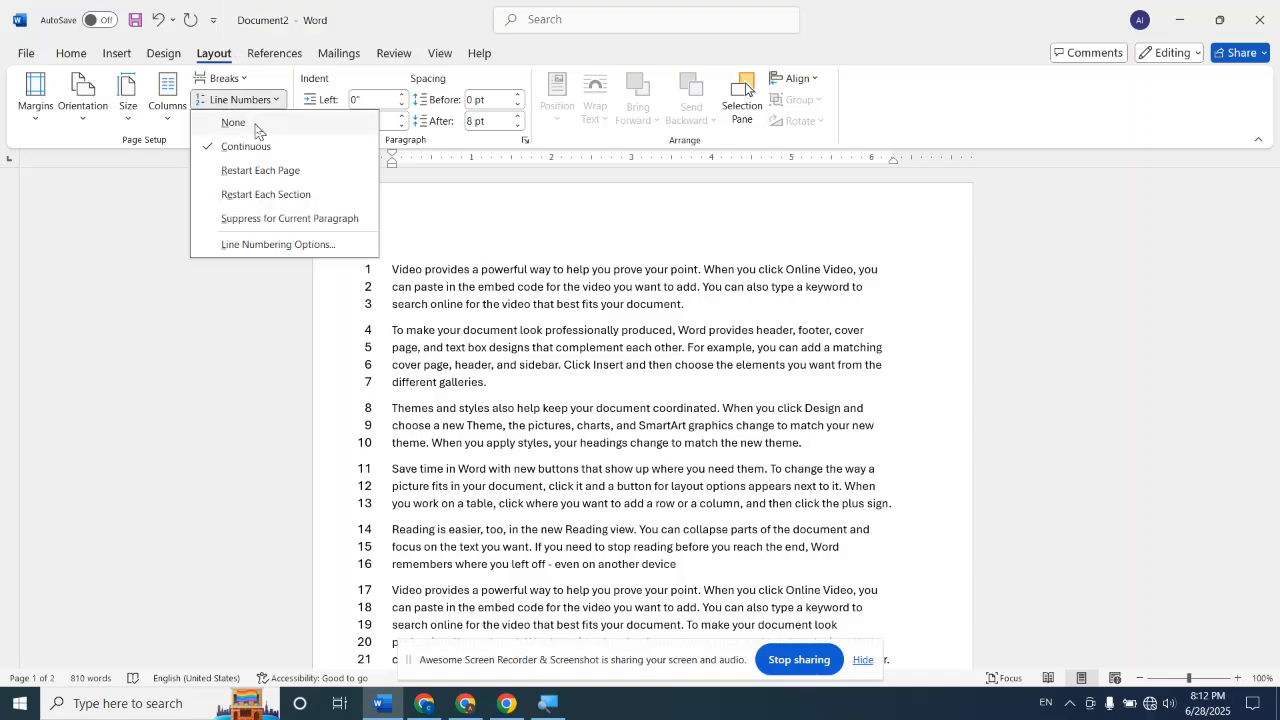
click(257, 124)
scroll(480, 374, up, 10)
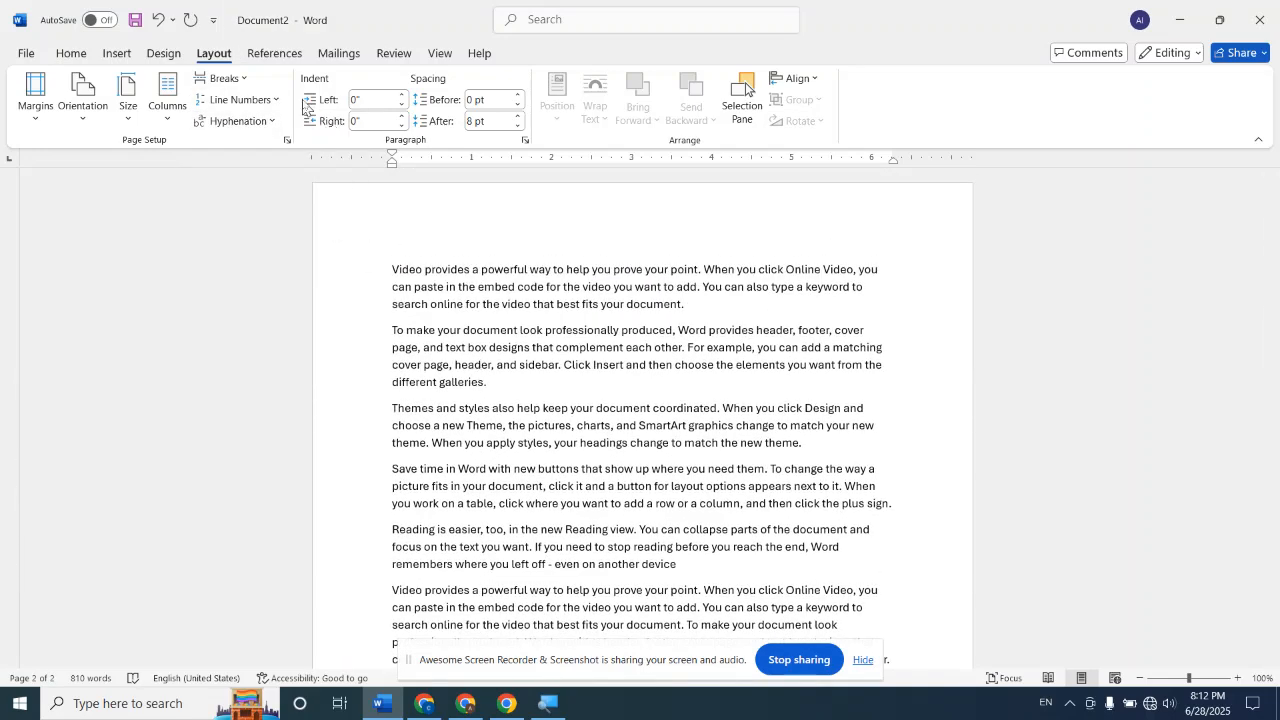
click(240, 100)
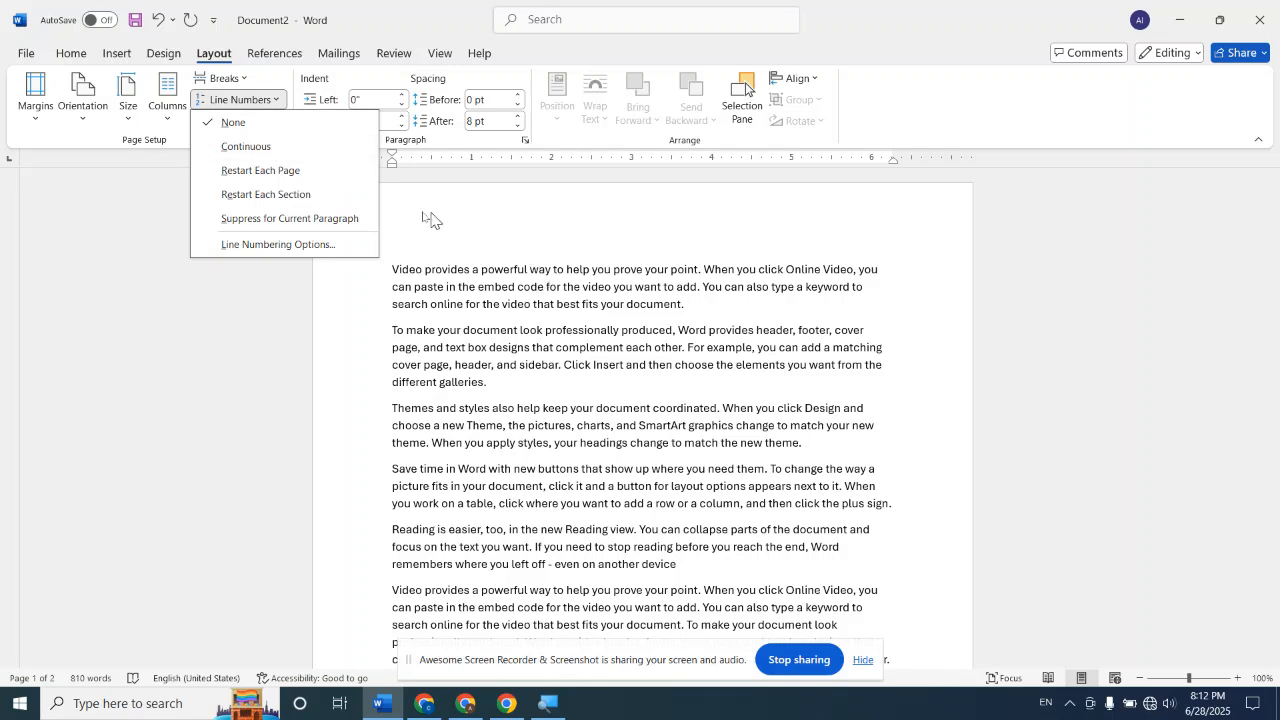
click(291, 171)
Examine how the line numbers run on the first page and at the start of the second page
scroll(471, 323, down, 12)
scroll(549, 413, down, 9)
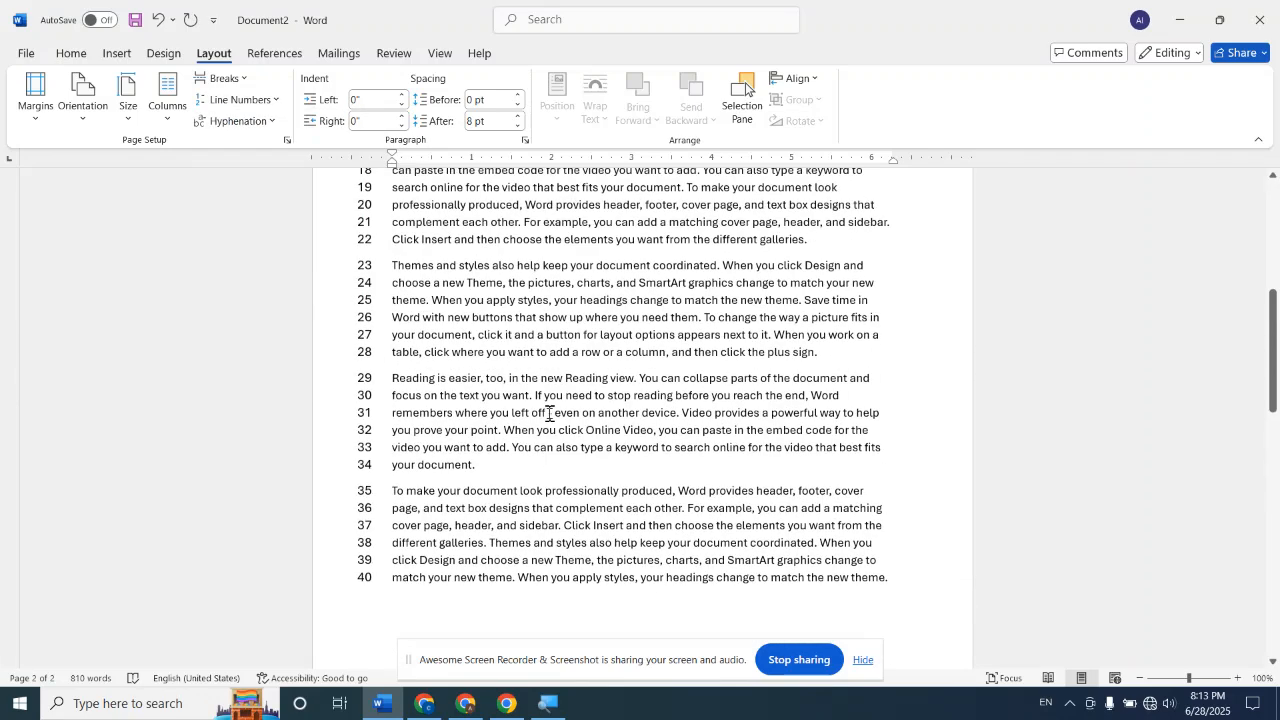
scroll(549, 413, up, 20)
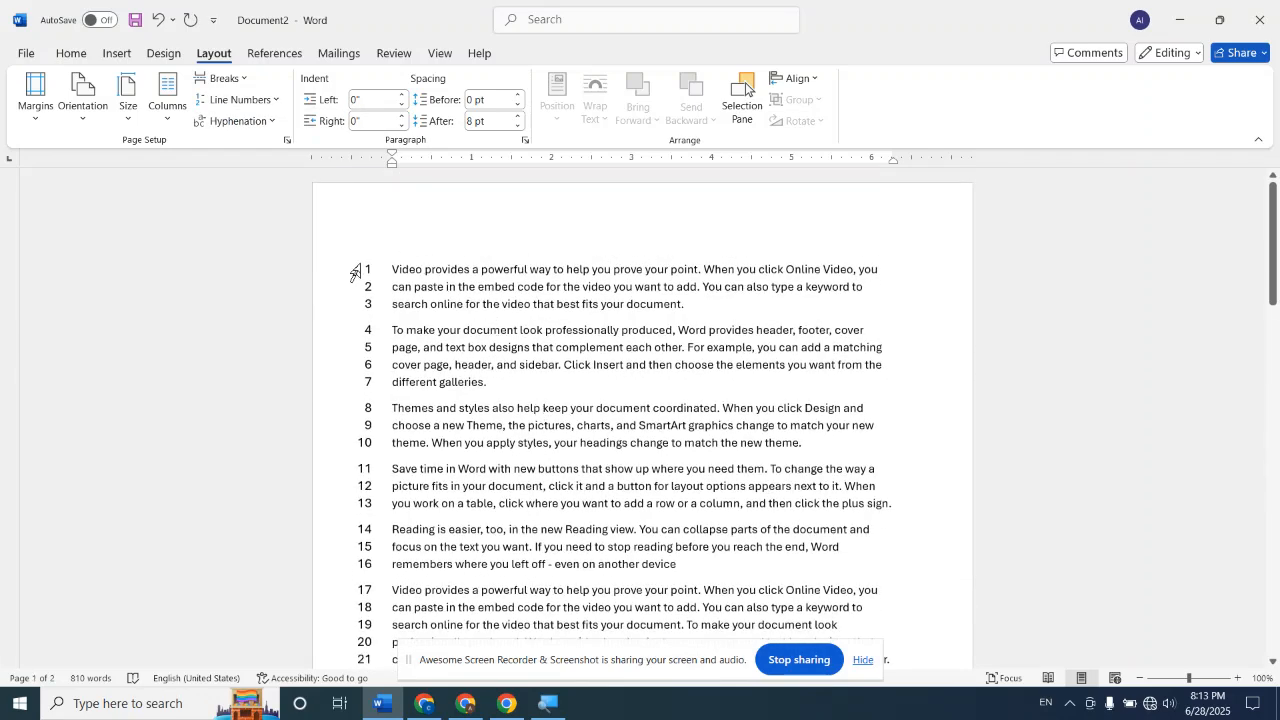
scroll(432, 290, down, 9)
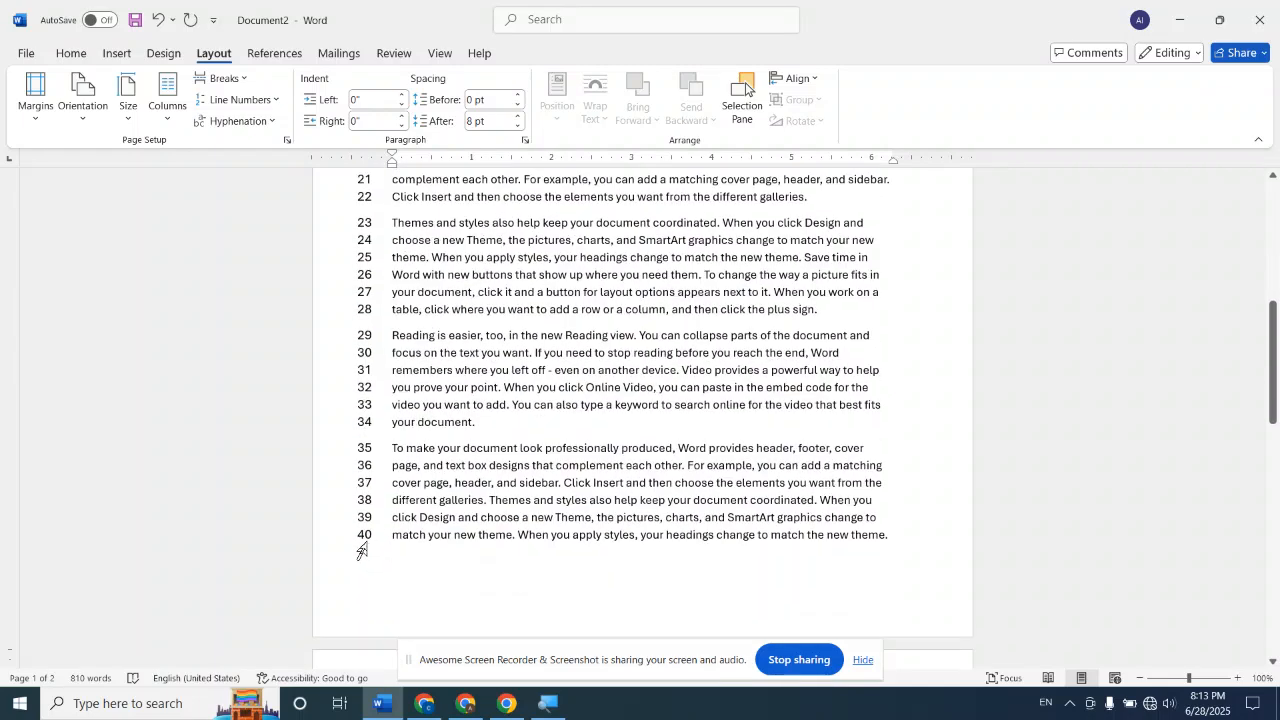
scroll(362, 548, down, 5)
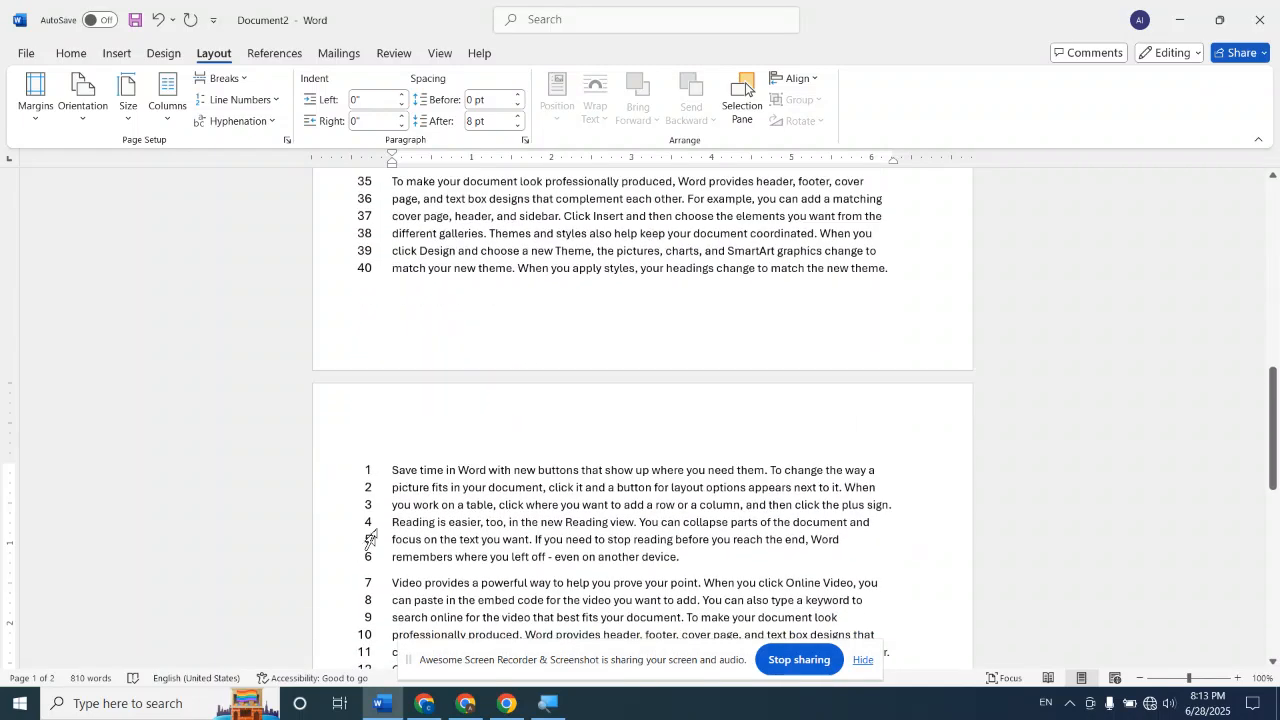
scroll(400, 490, down, 7)
scroll(400, 485, up, 1)
click(394, 391)
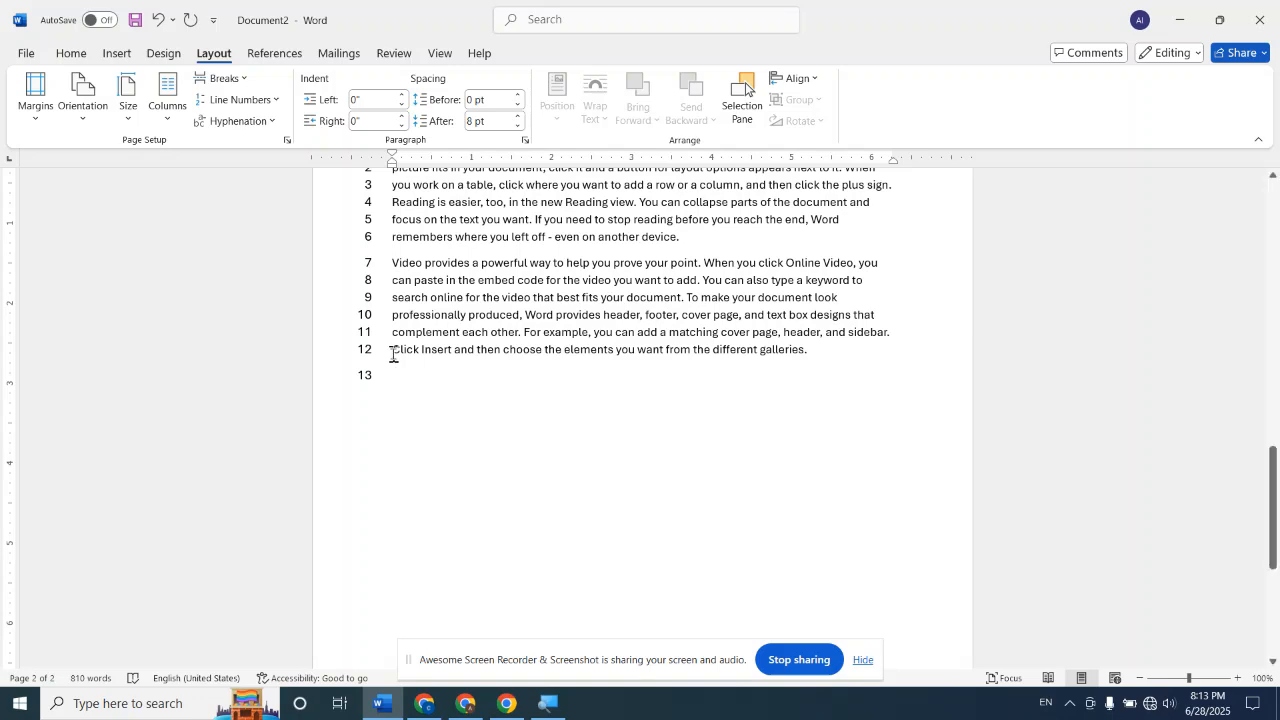
scroll(393, 354, up, 10)
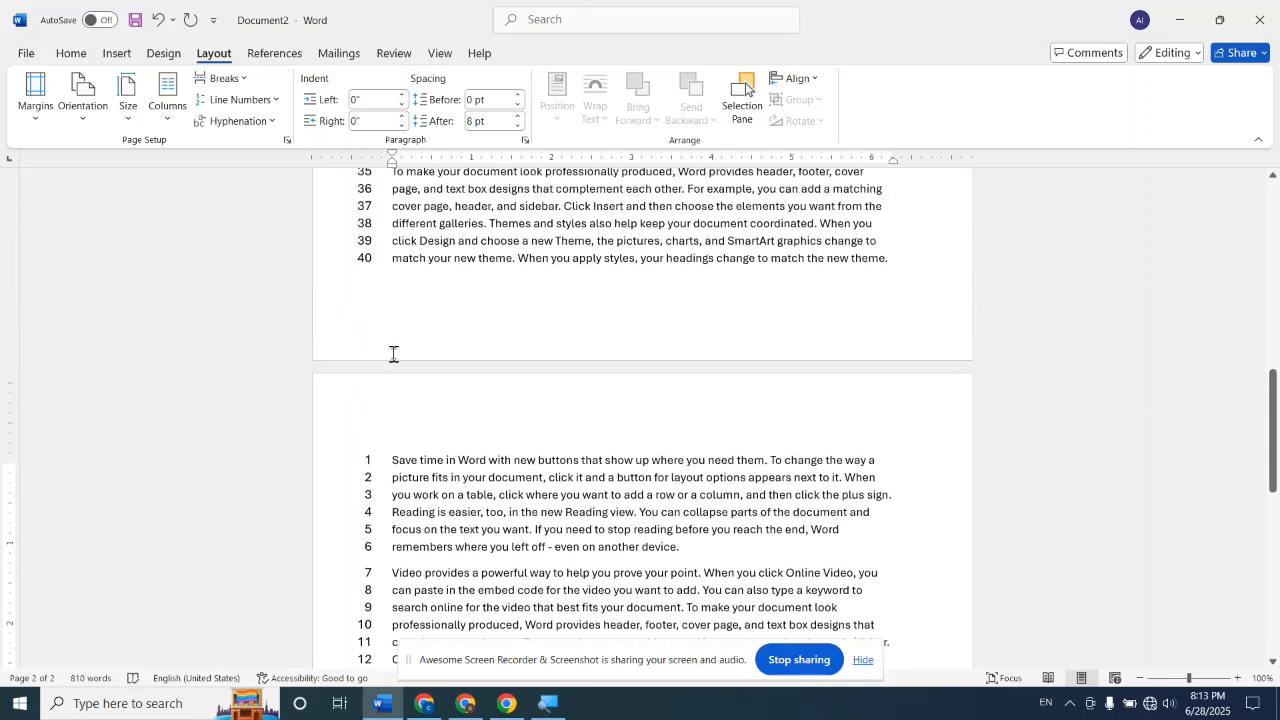
scroll(393, 354, up, 10)
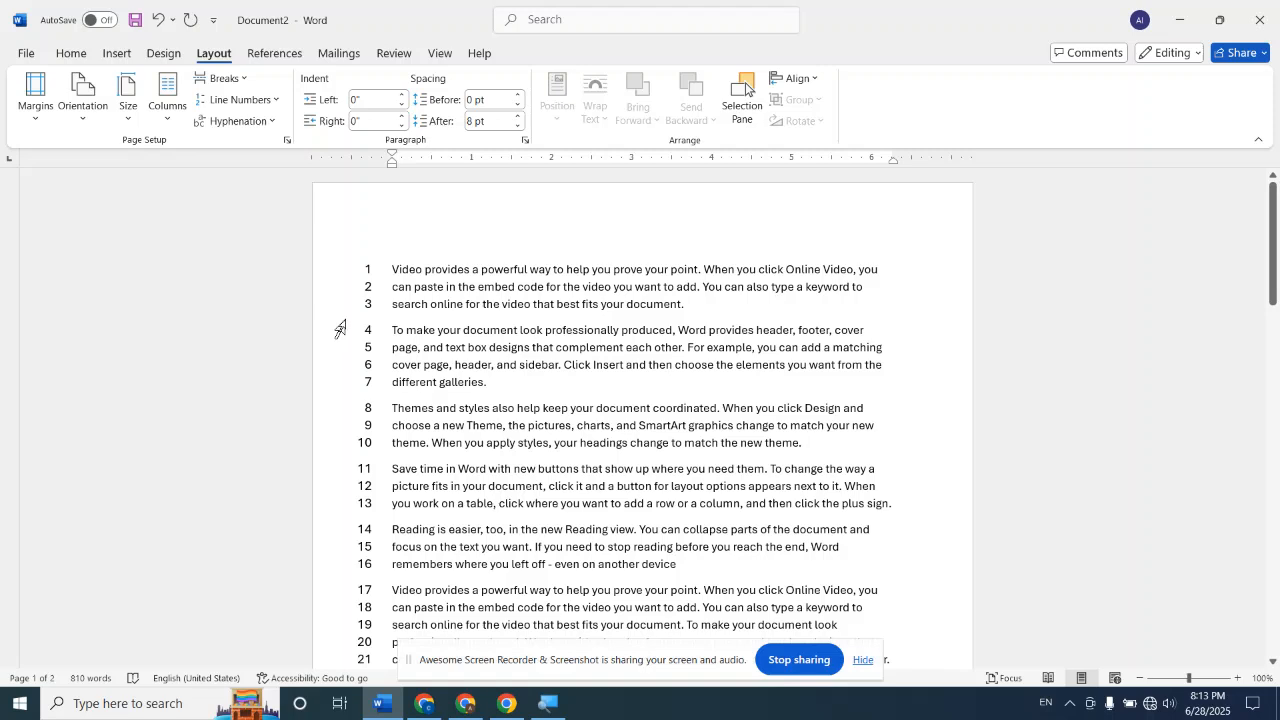
Remove the line numbers from the document with the None option
click(265, 101)
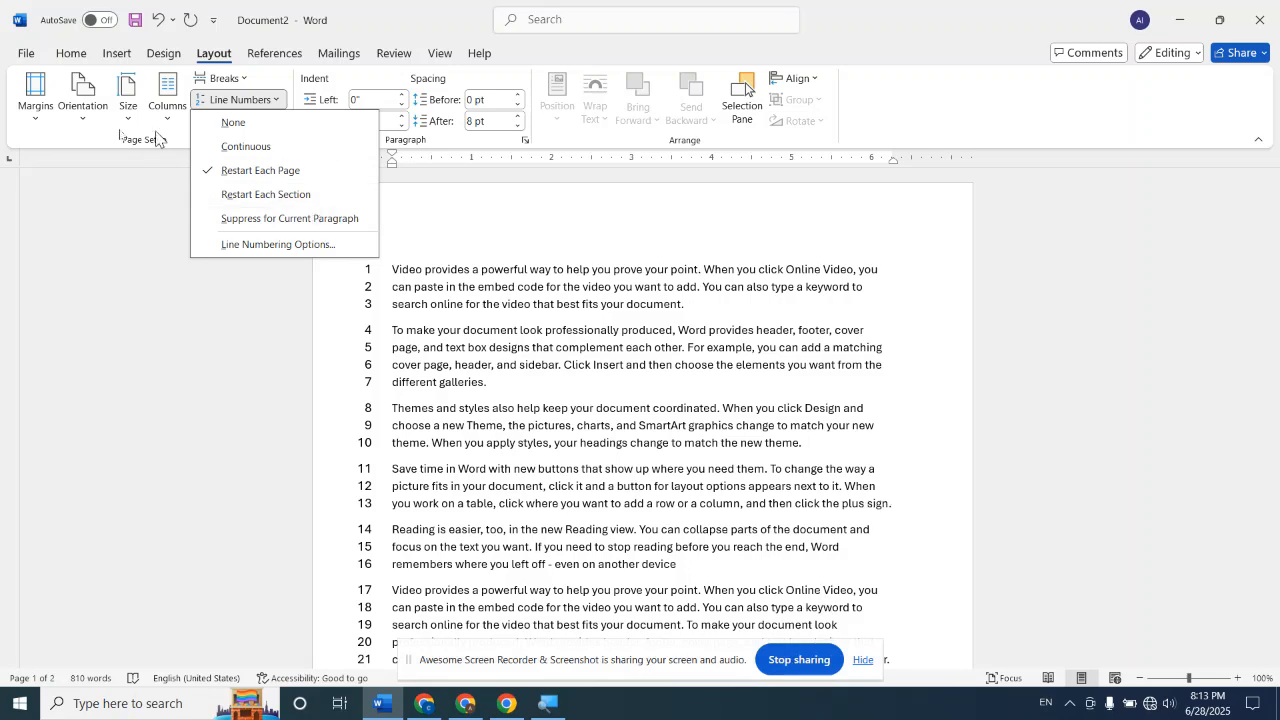
click(230, 123)
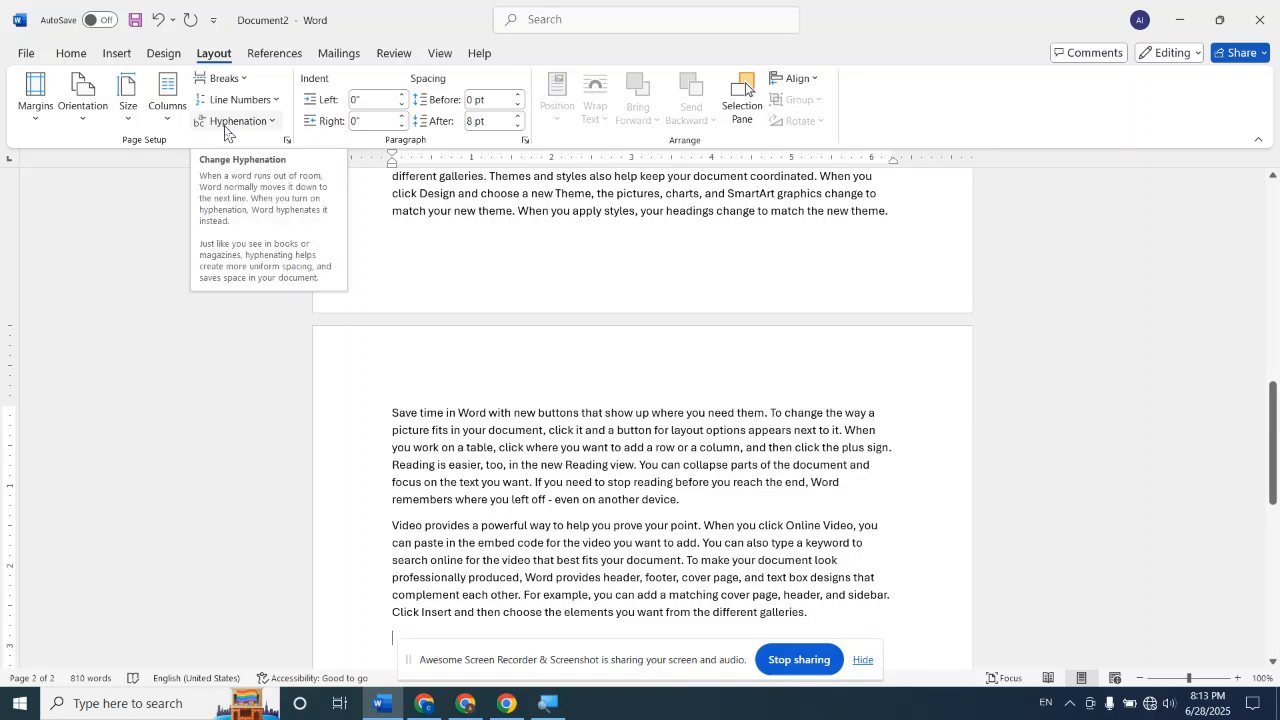
Undo the recent line numbering changes and the paragraphs generated by =RAND(6,6)
key(ctrl+z)
key(ctrl+z)
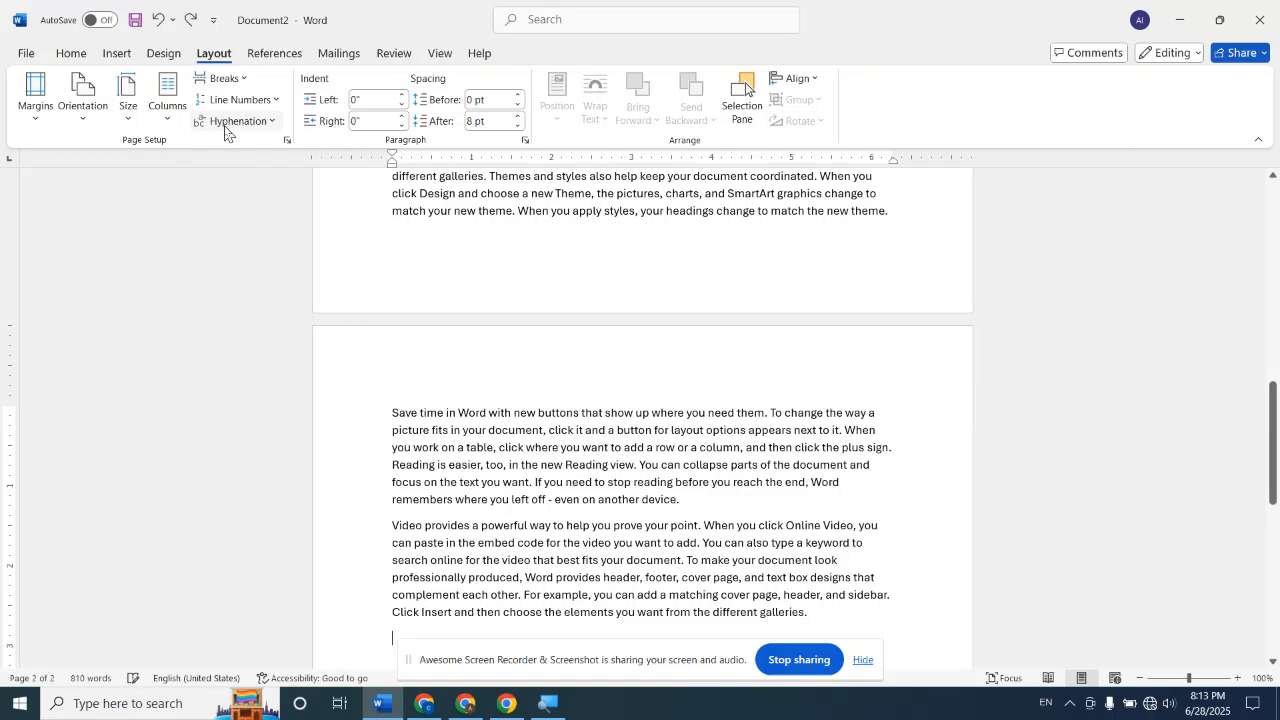
key(ctrl+z)
key(ctrl+z)
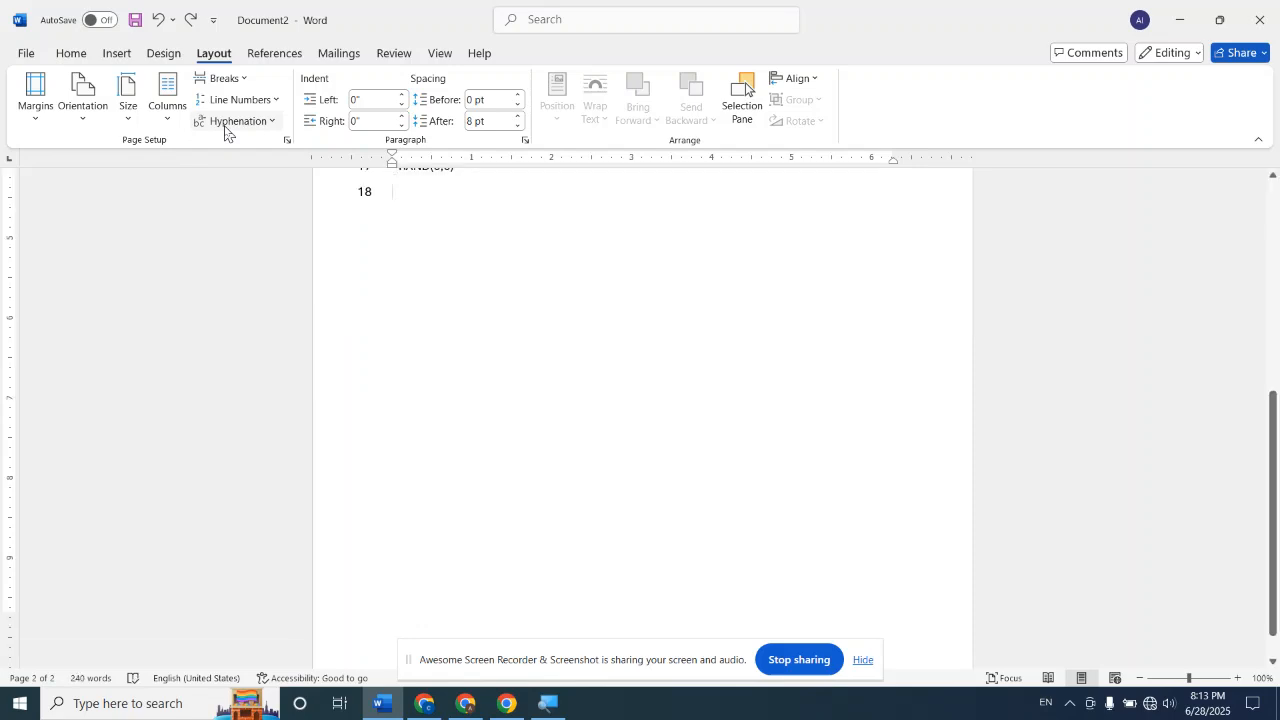
scroll(228, 132, up, 3)
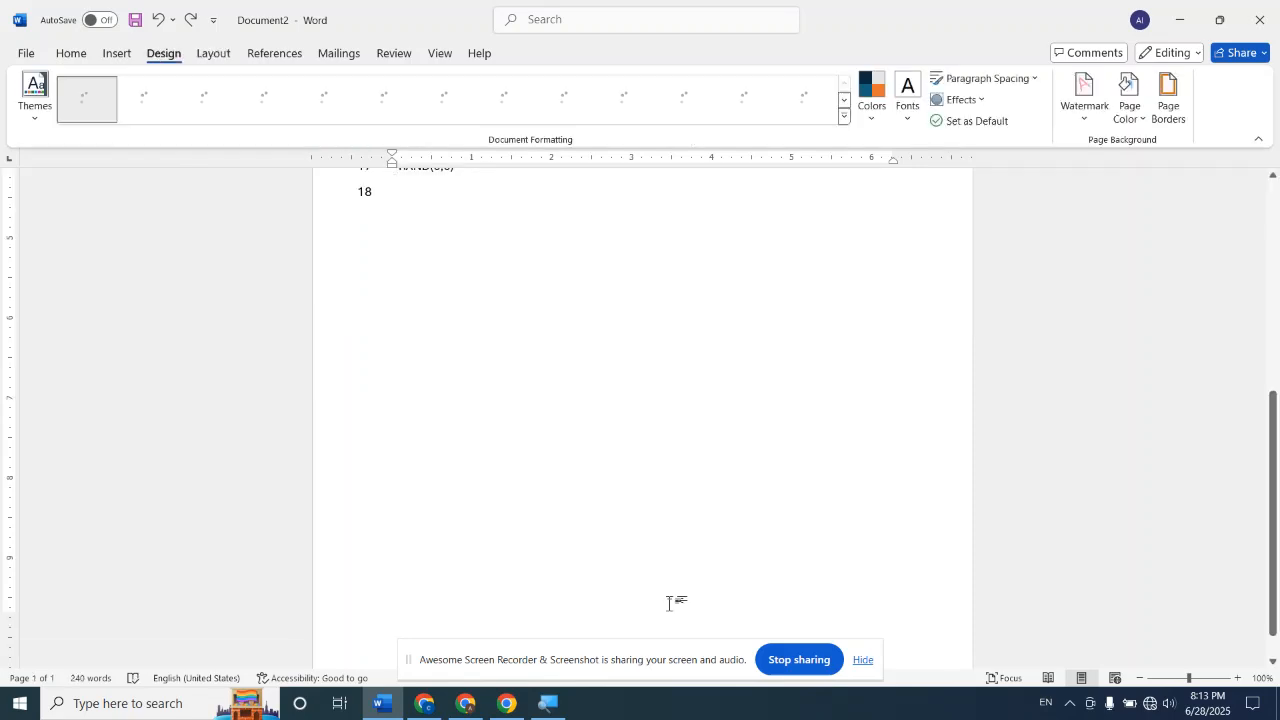
scroll(671, 615, up, 6)
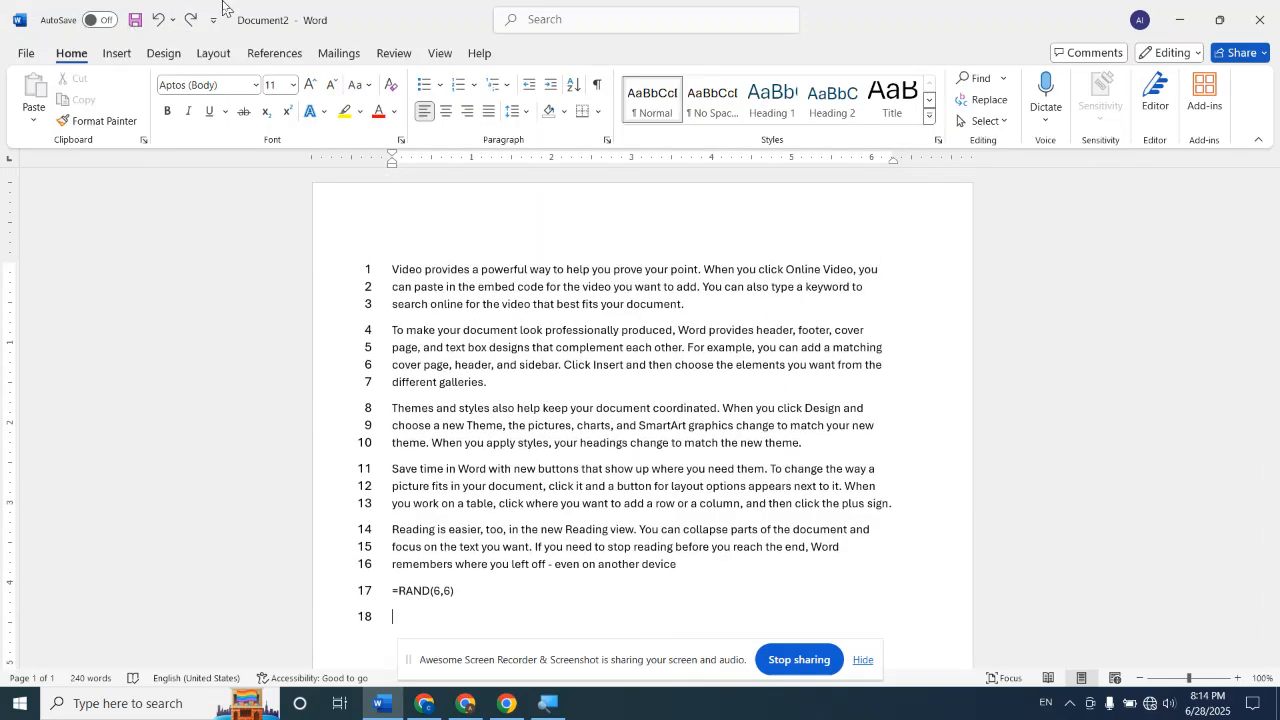
Undo the Continuous line numbering applied to the sample text
click(214, 55)
click(272, 100)
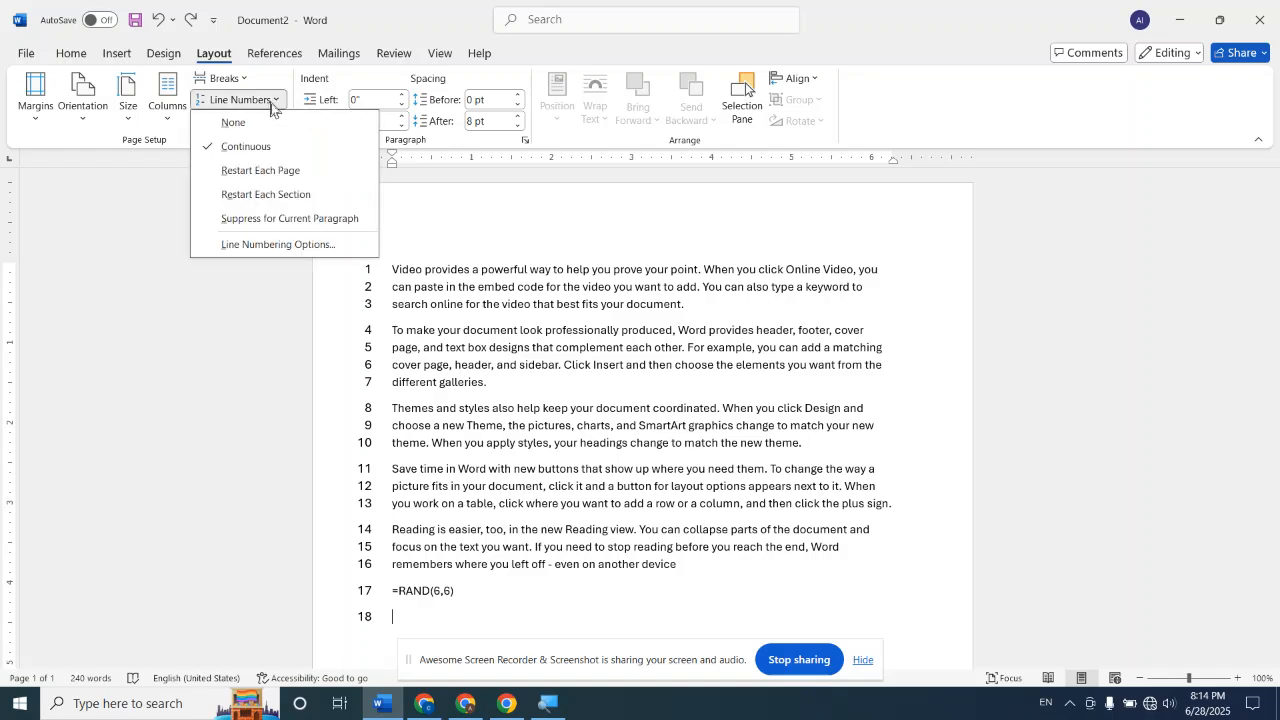
key(Escape)
key(ctrl+z)
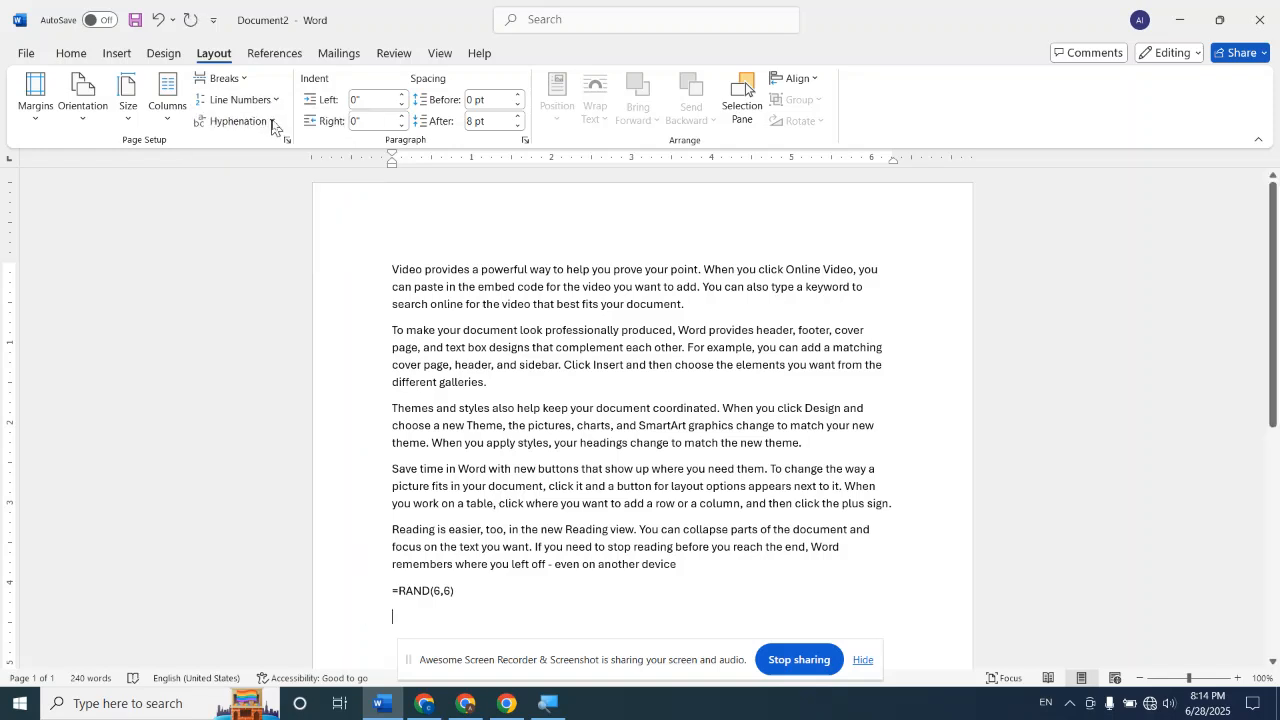
click(274, 100)
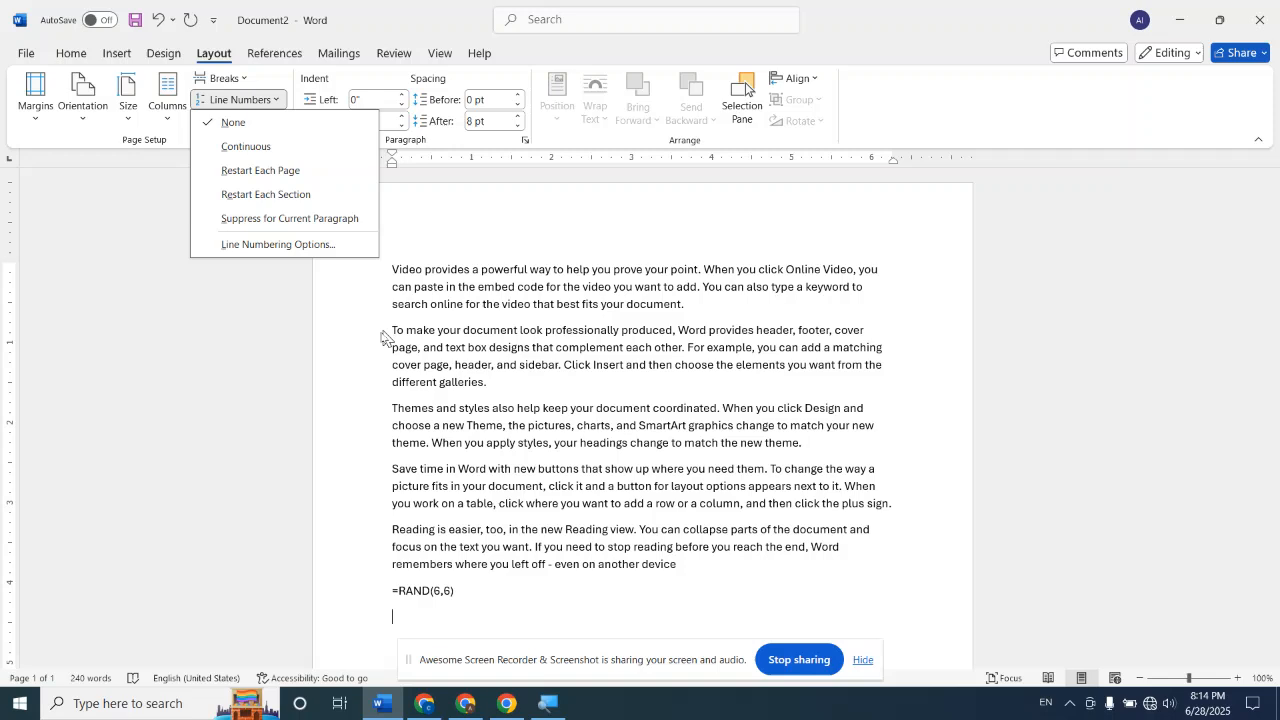
click(365, 361)
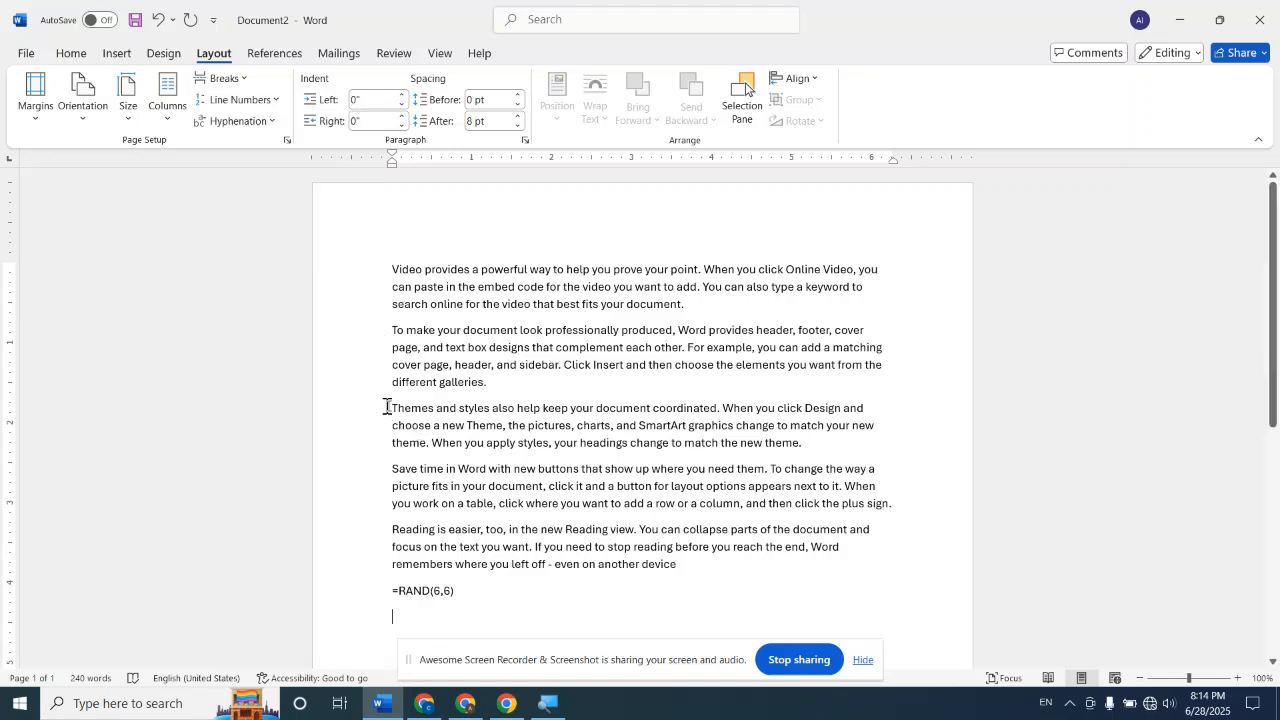
Insert a continuous section break before the paragraph that begins "Themes and styles"
drag(392, 408, 802, 444)
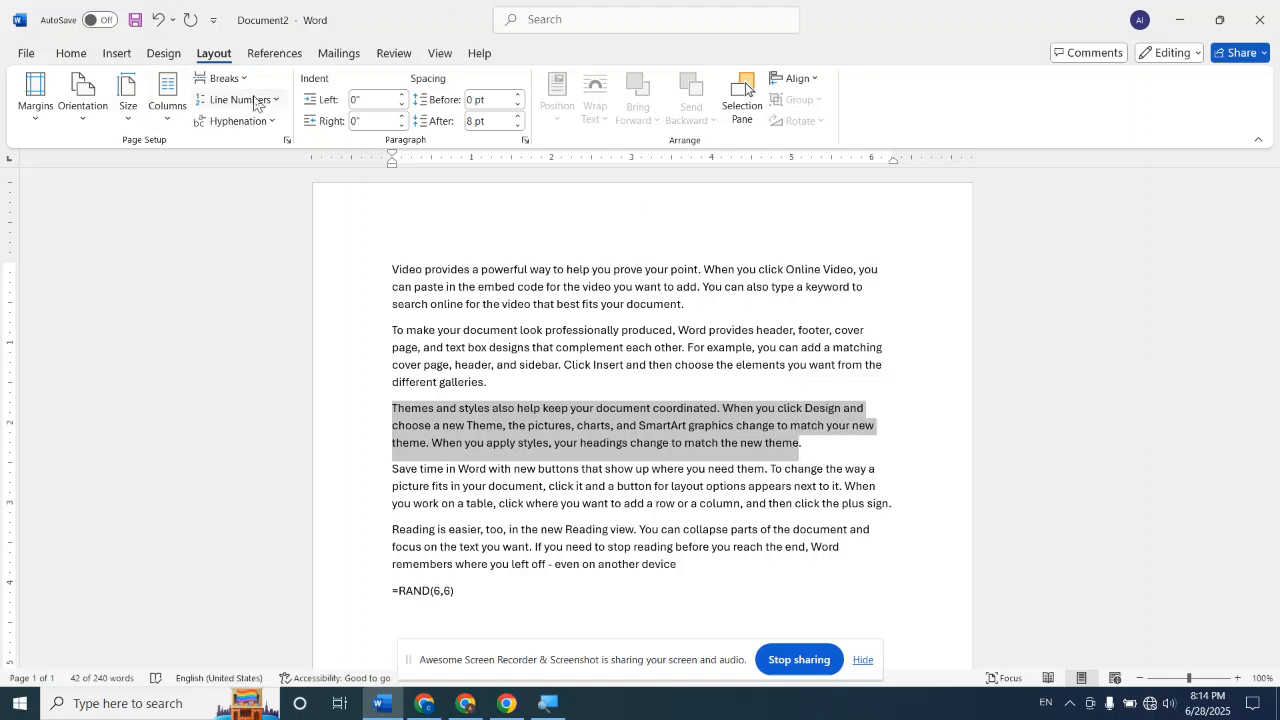
click(222, 78)
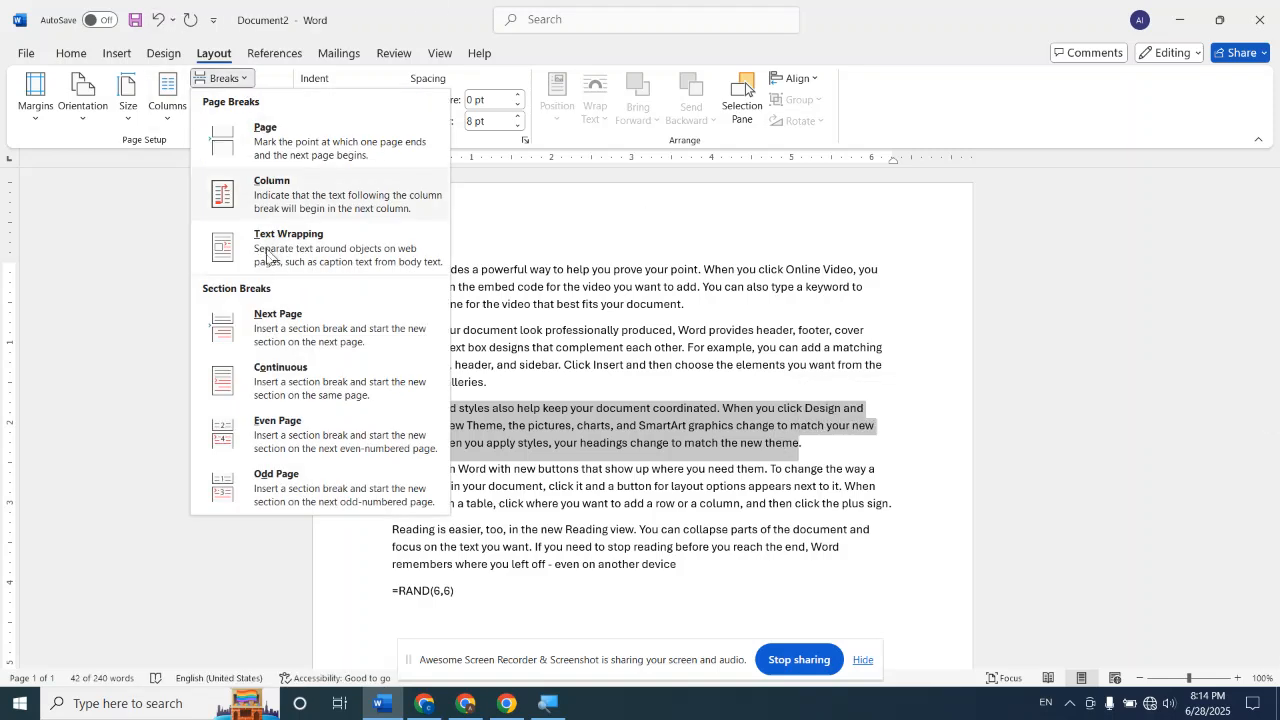
click(281, 375)
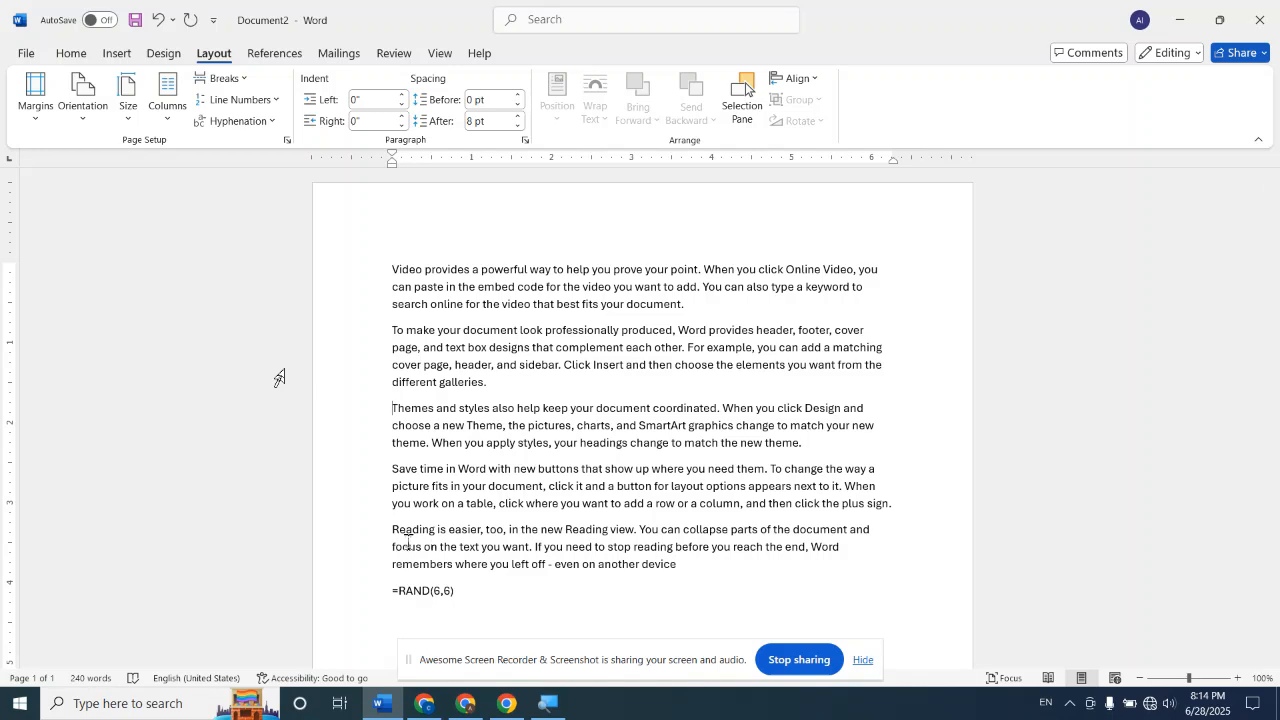
Insert a continuous section break before the paragraph that begins "Reading is easier, too"
drag(391, 530, 680, 568)
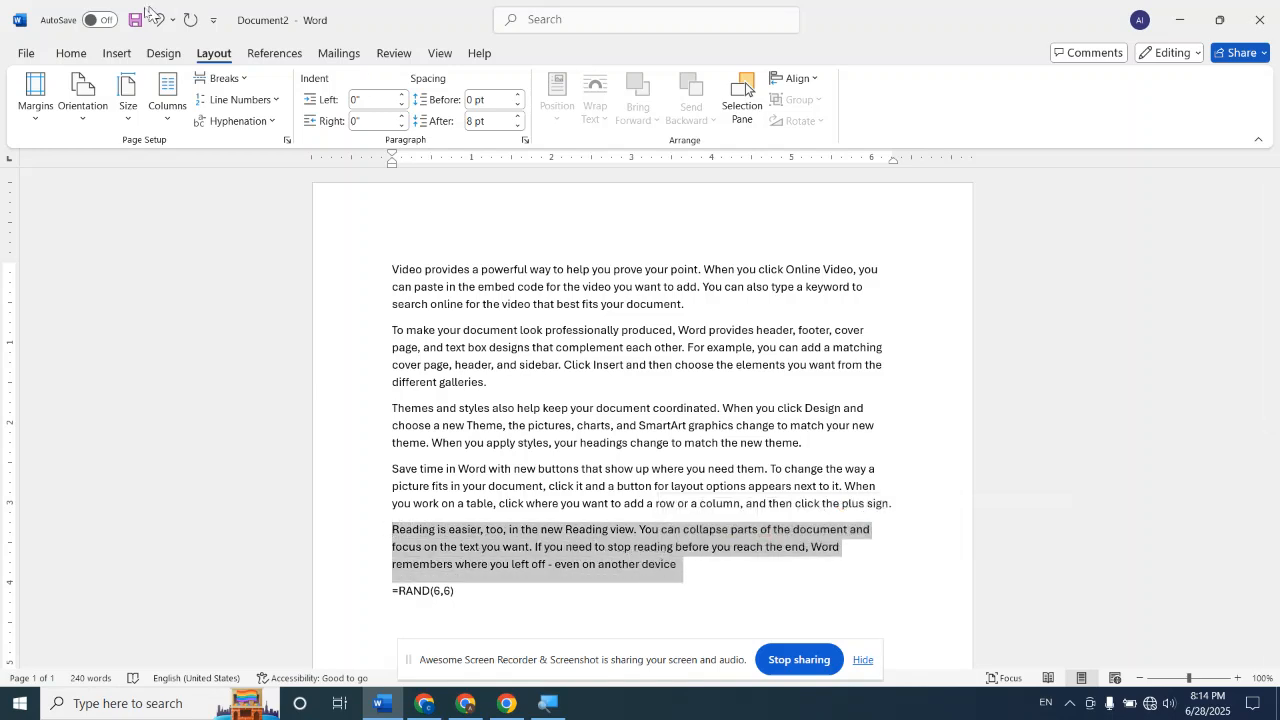
click(249, 79)
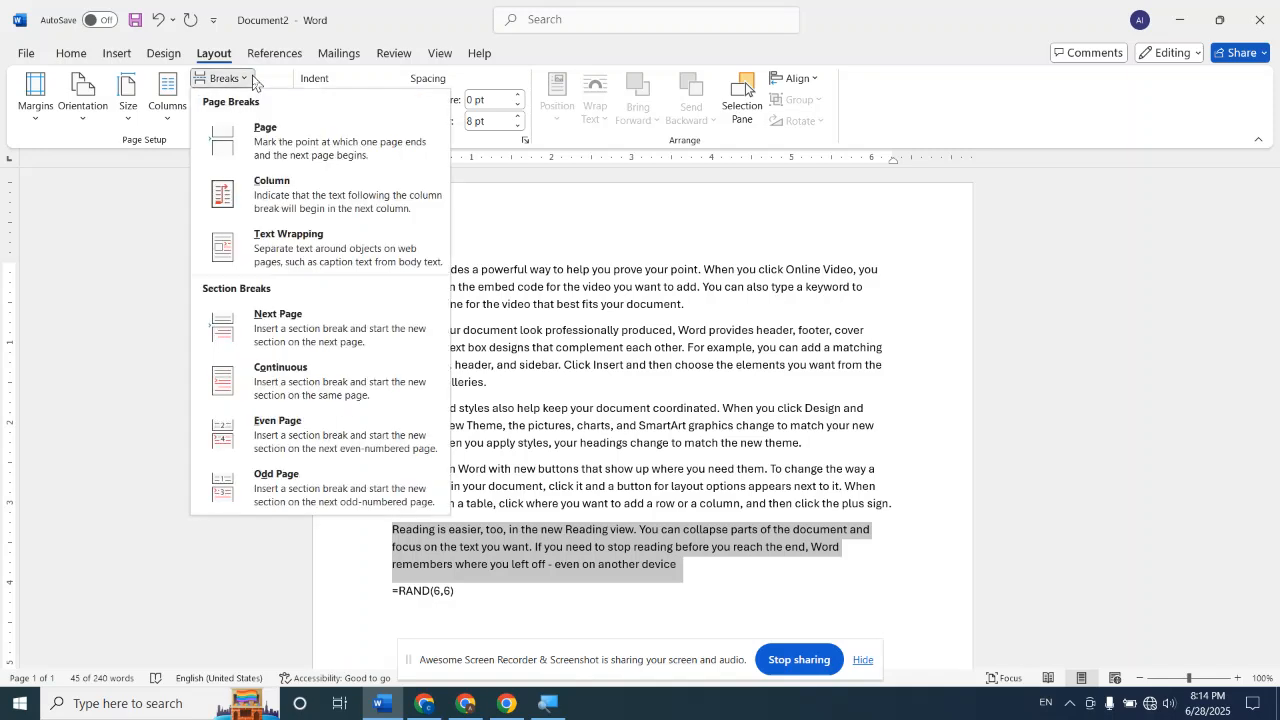
click(300, 378)
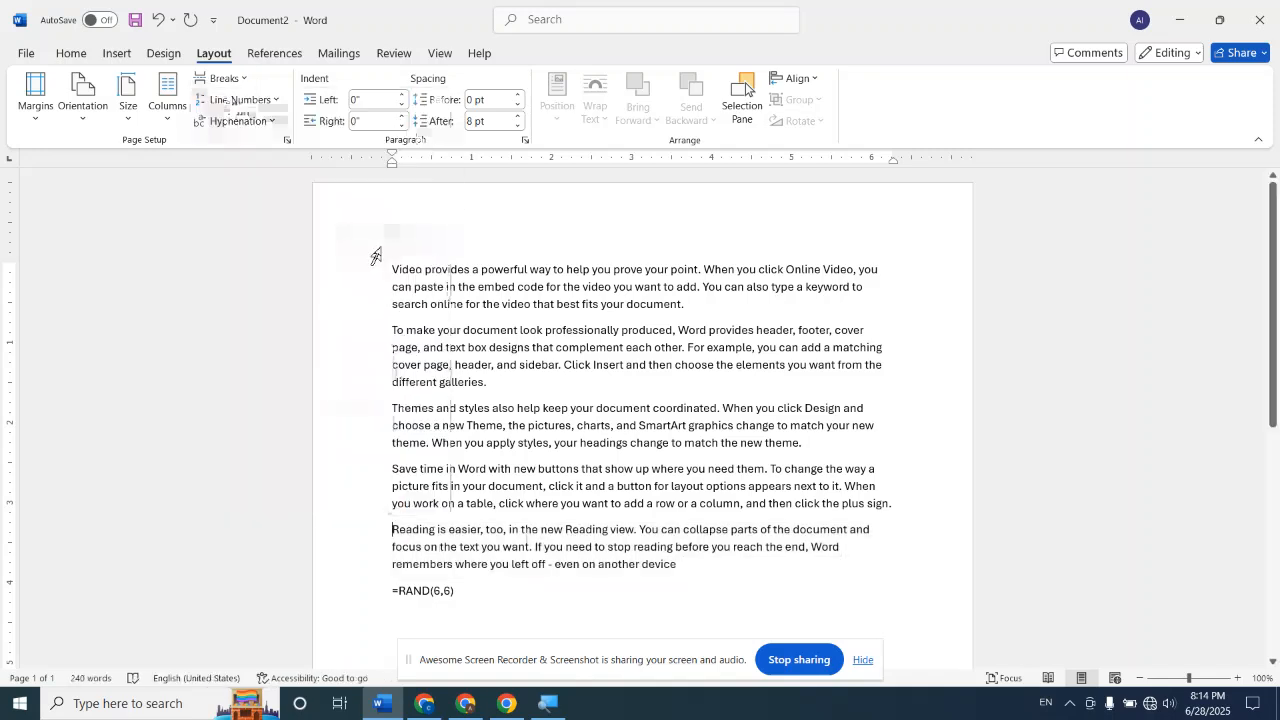
Apply Restart Each Section line numbering to the entire document
drag(414, 268, 508, 381)
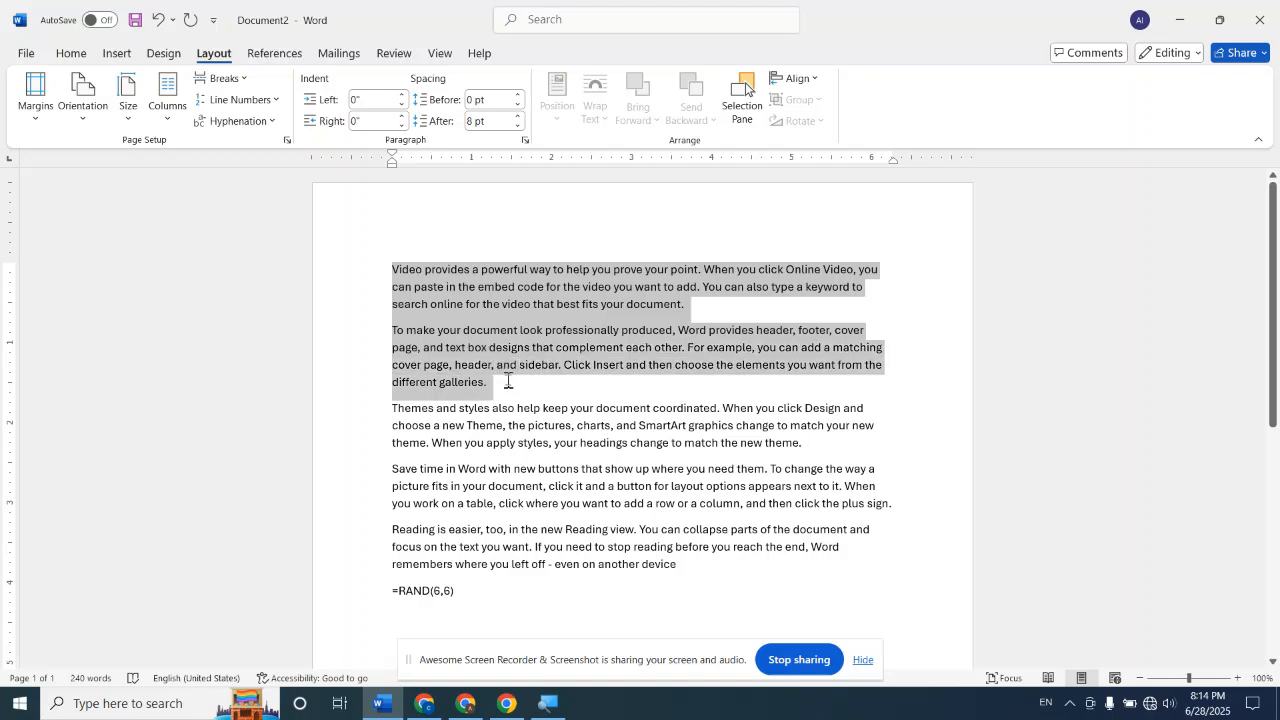
drag(392, 409, 500, 443)
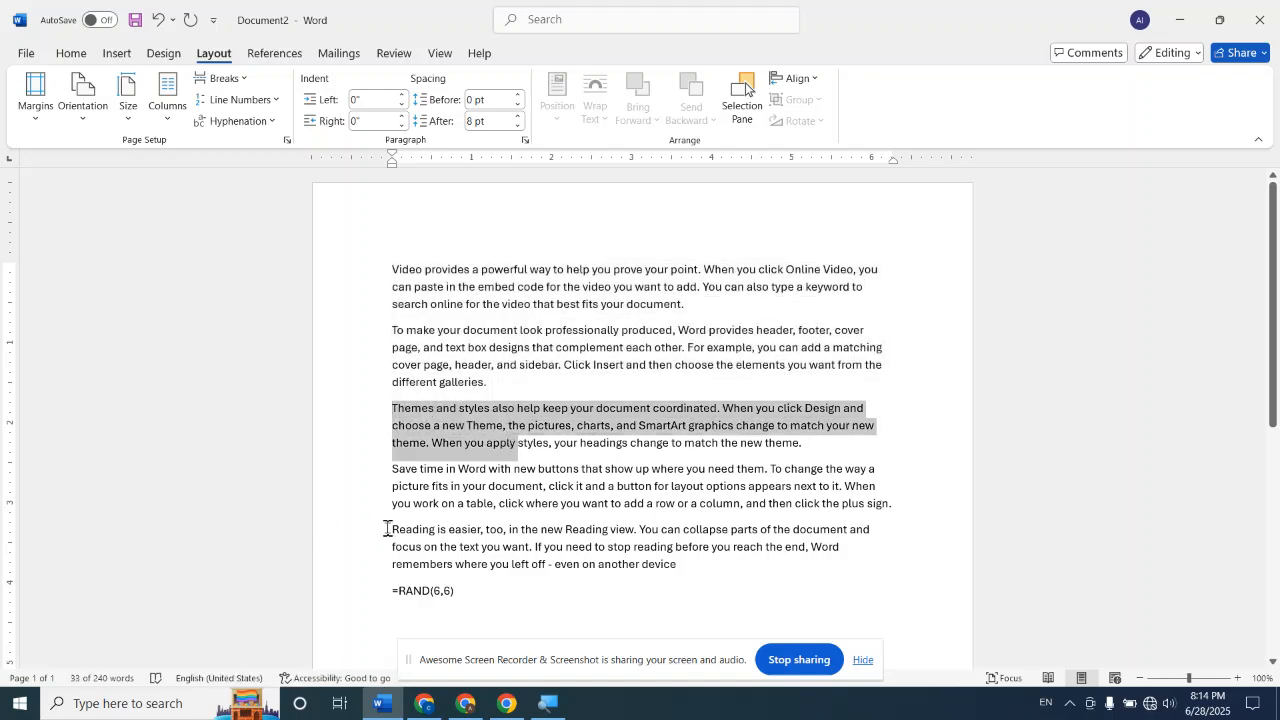
drag(392, 529, 477, 547)
click(370, 366)
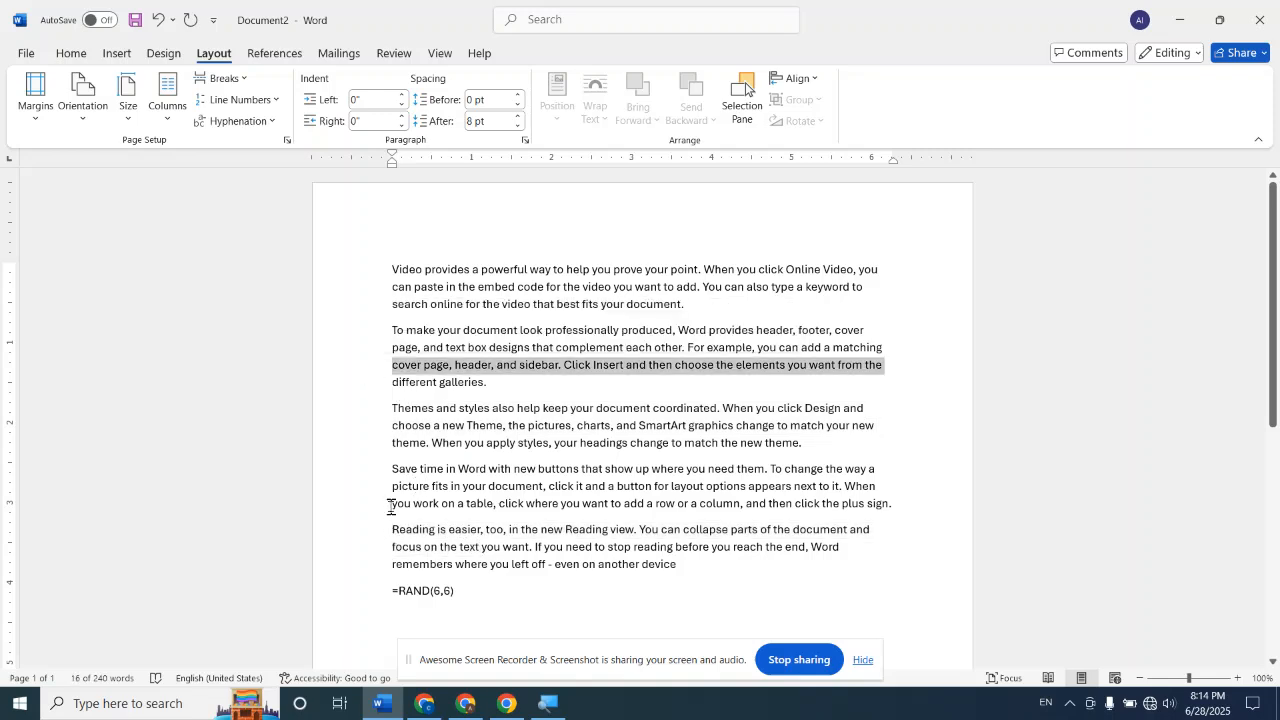
key(ctrl+a)
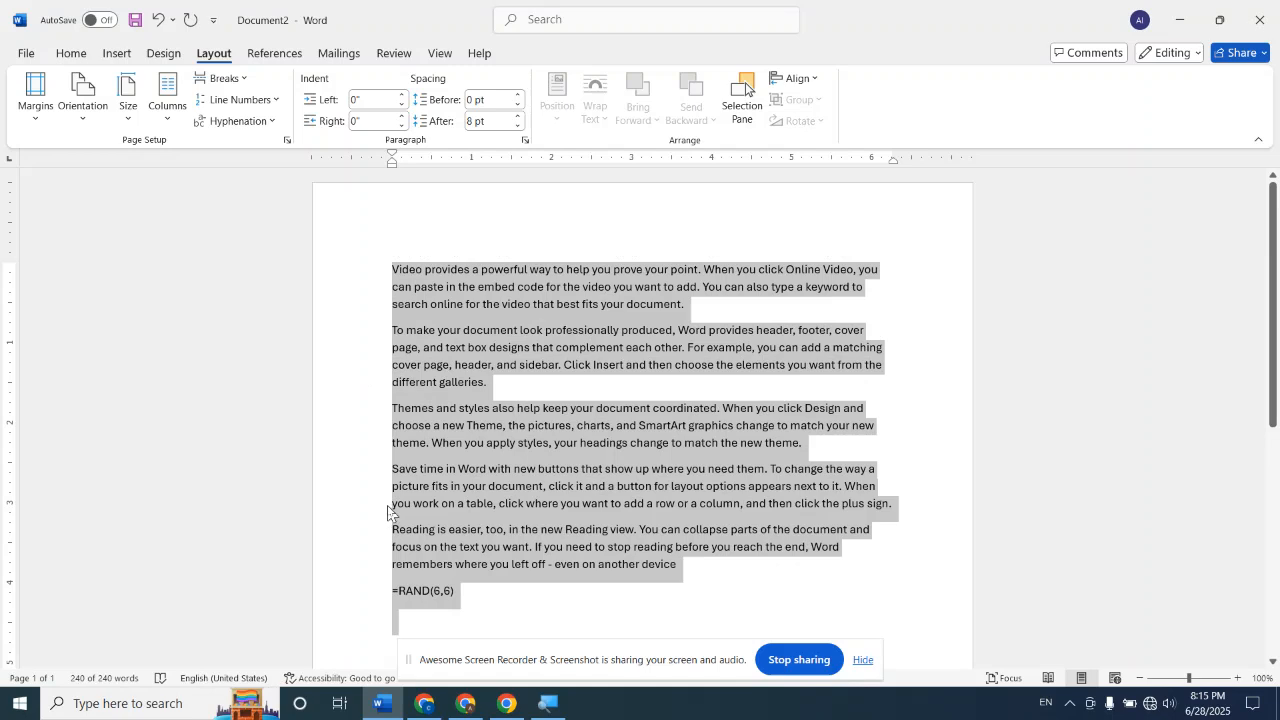
click(272, 99)
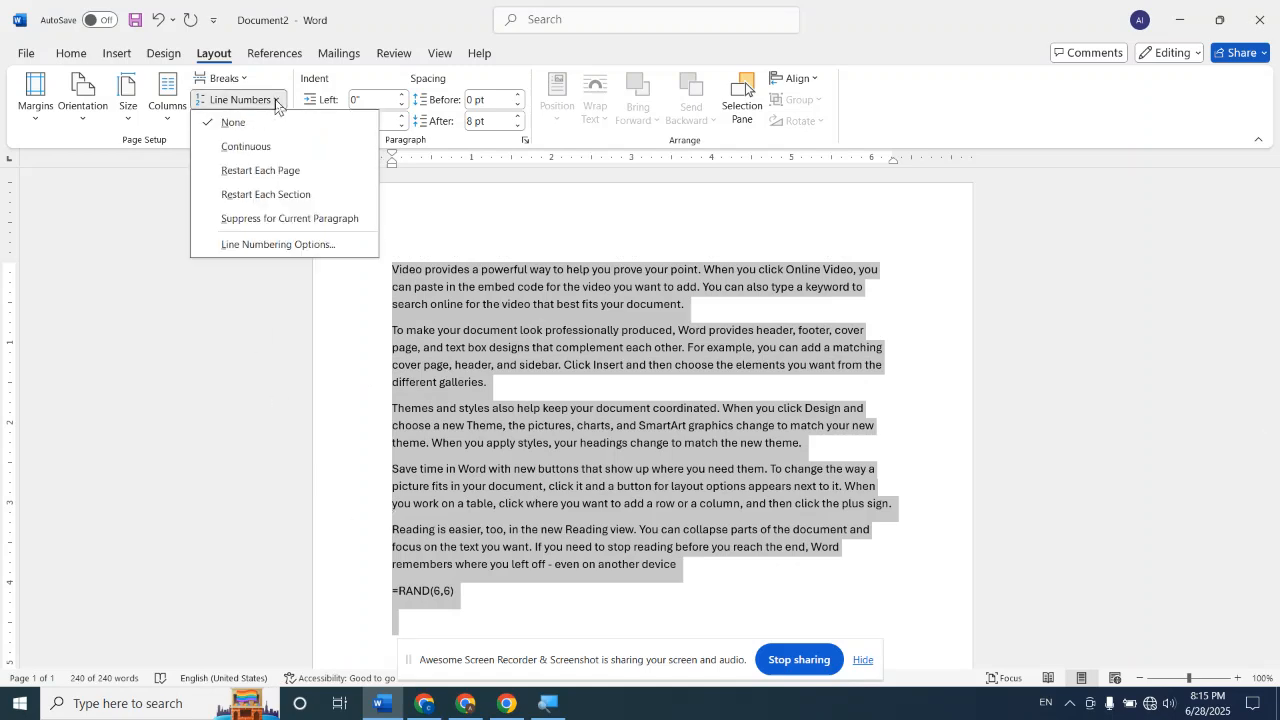
click(283, 196)
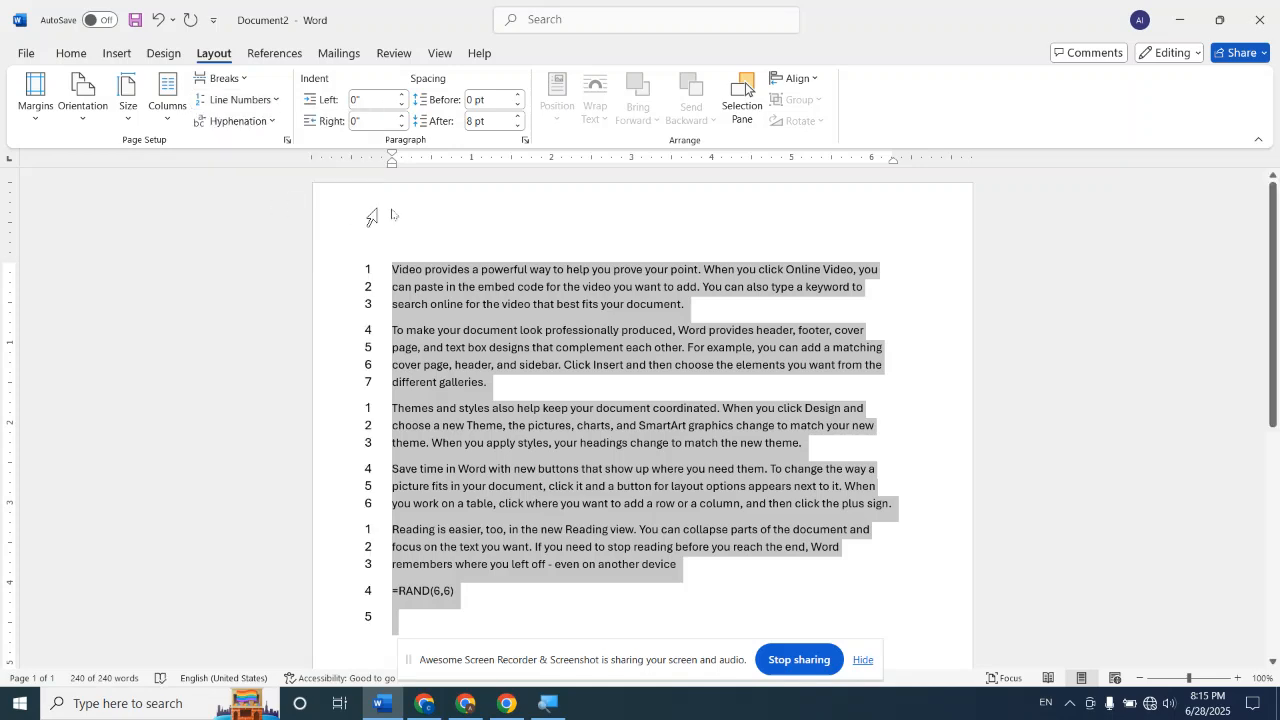
click(568, 206)
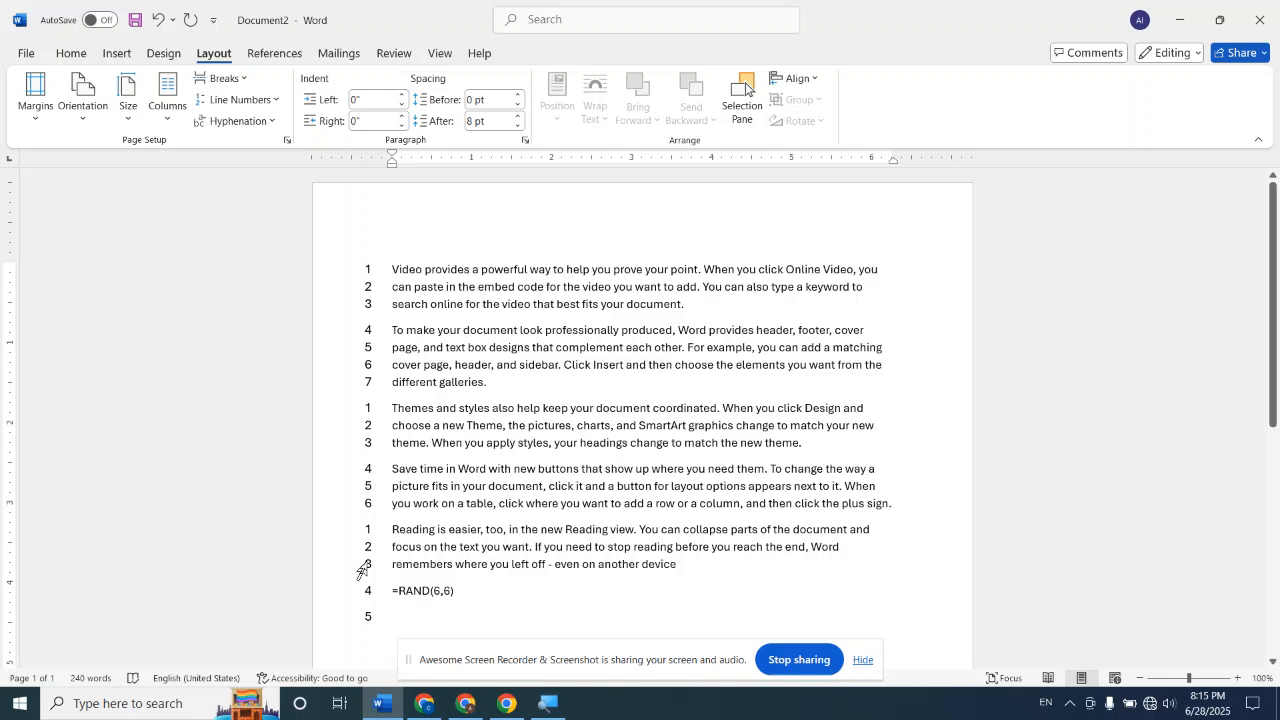
Undo the Restart Each Section numbering, and insert another continuous section break before the "Themes and styles" paragraph
triple_click(362, 571)
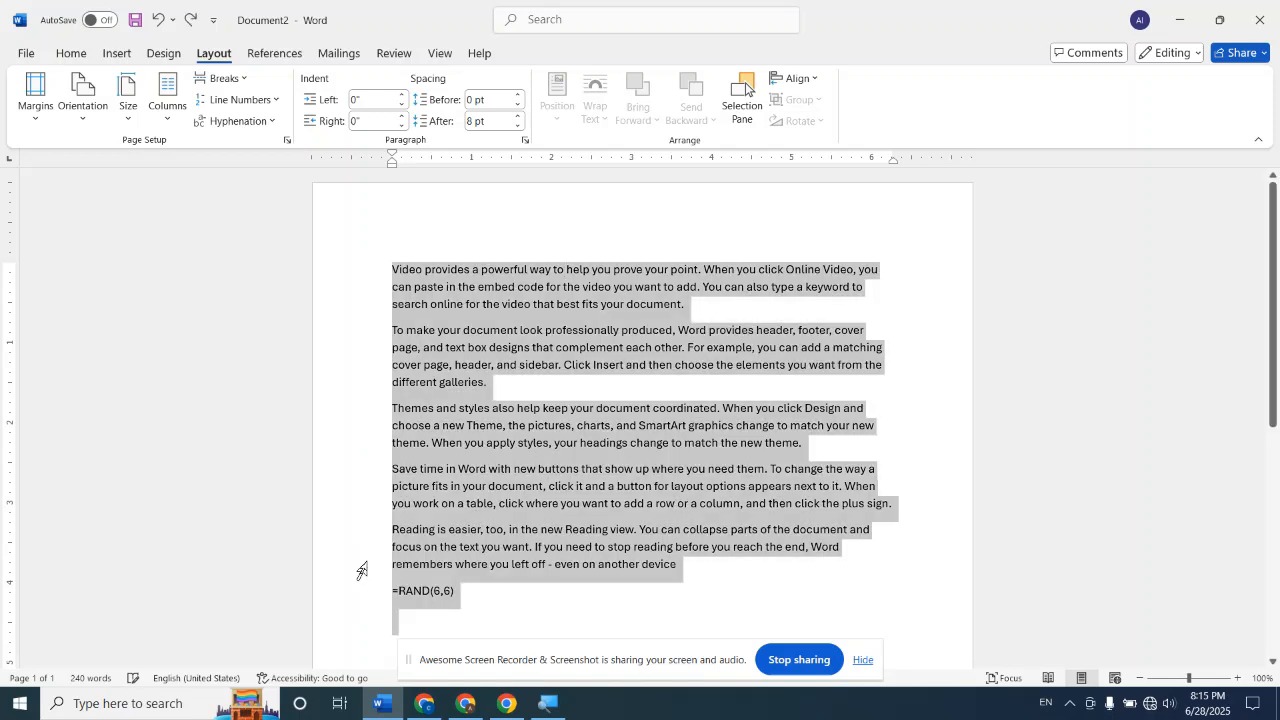
click(409, 227)
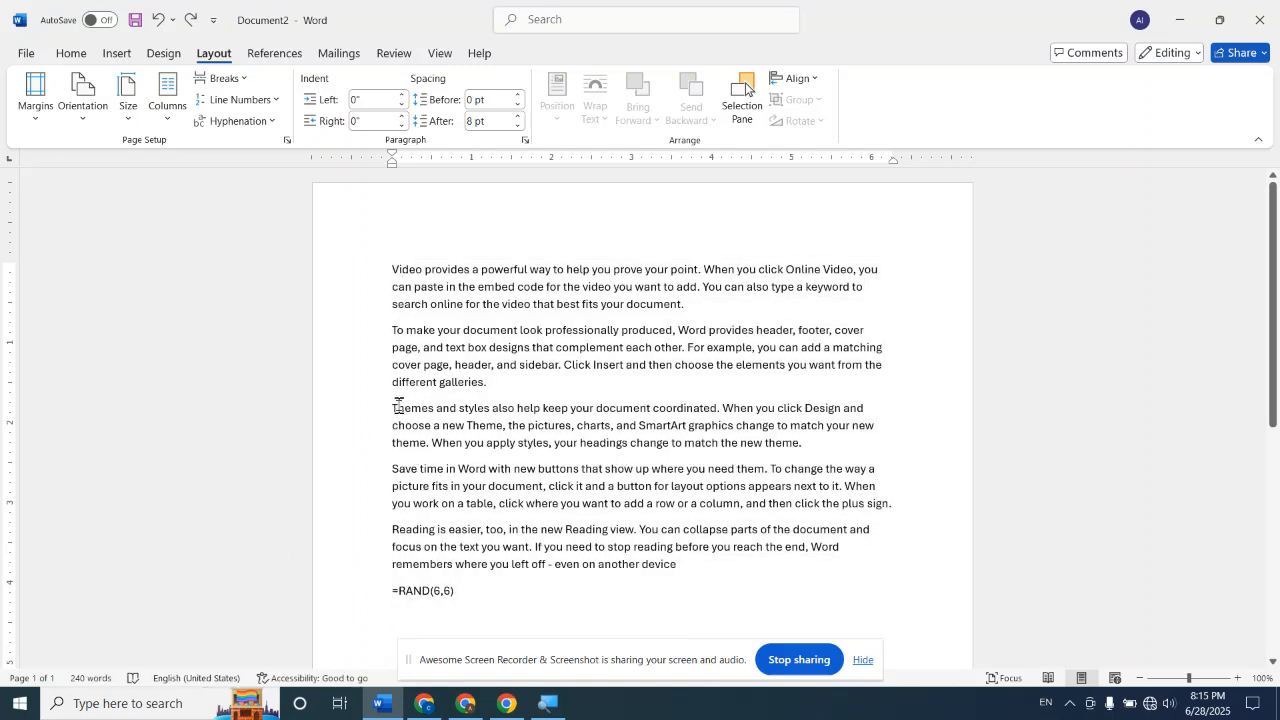
drag(394, 406, 672, 582)
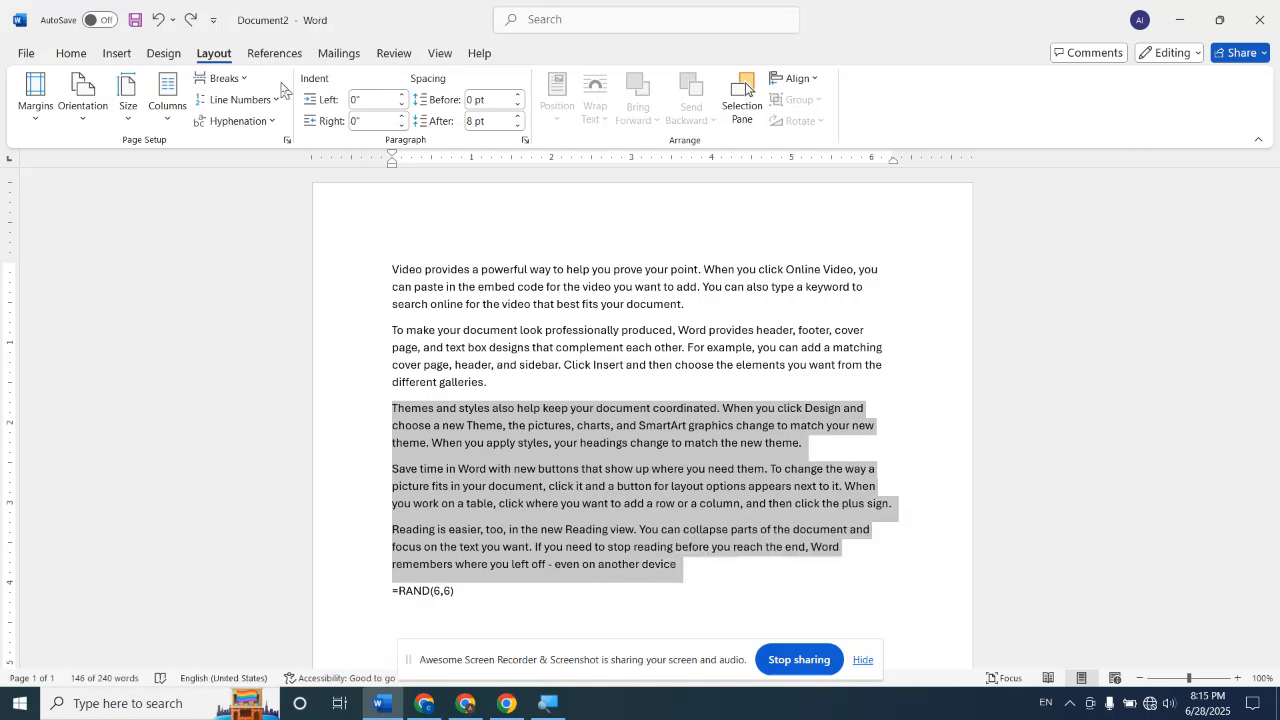
click(243, 80)
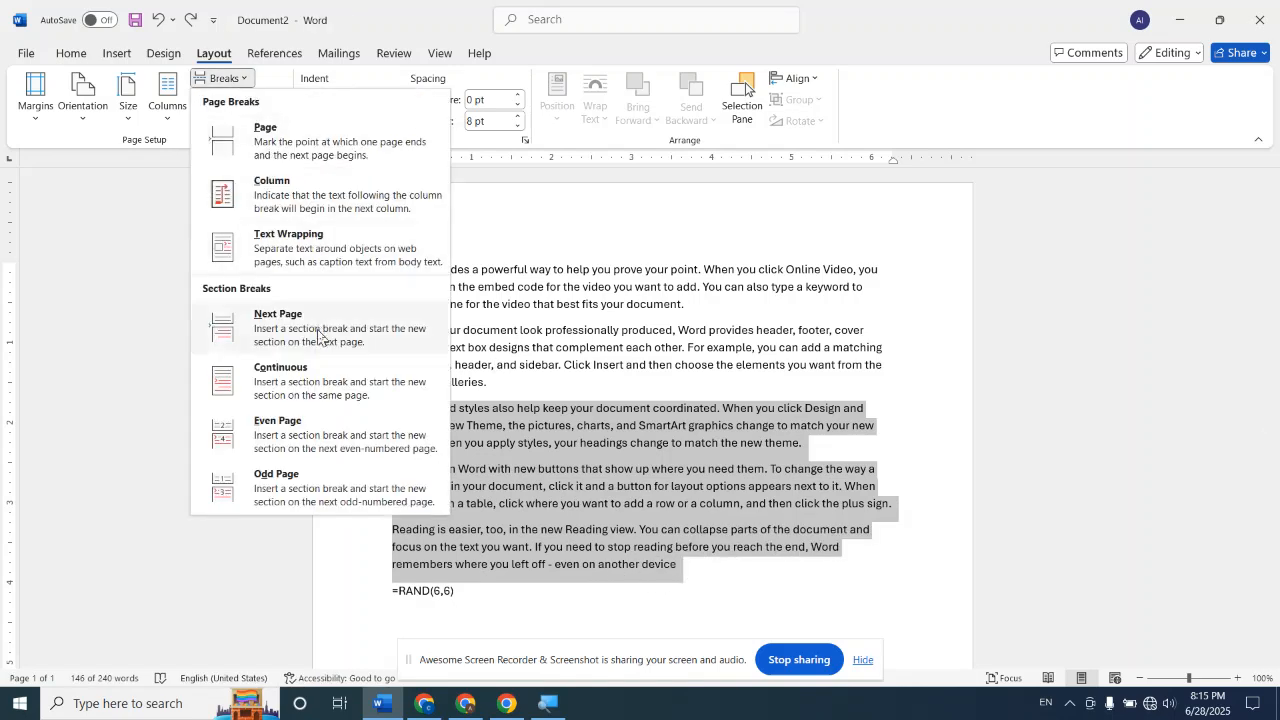
click(309, 379)
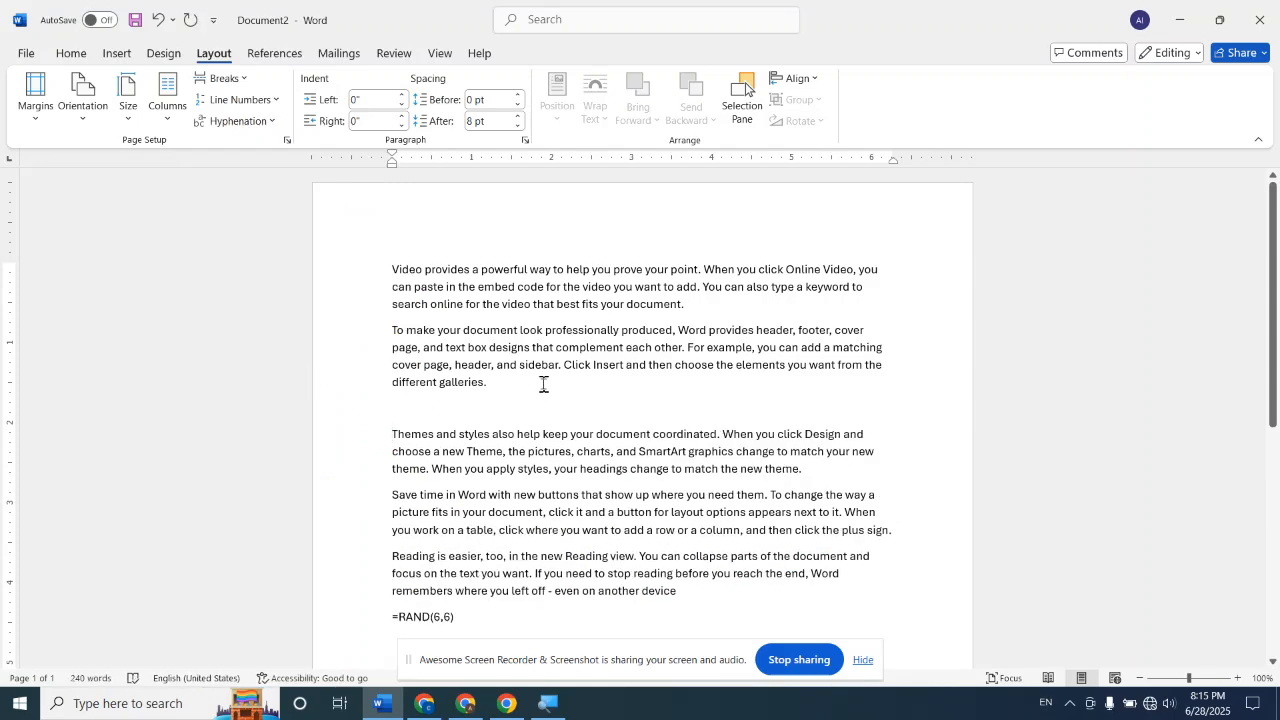
Apply Restart Each Section line numbering again to all the text, including the extra section break
key(ctrl+a)
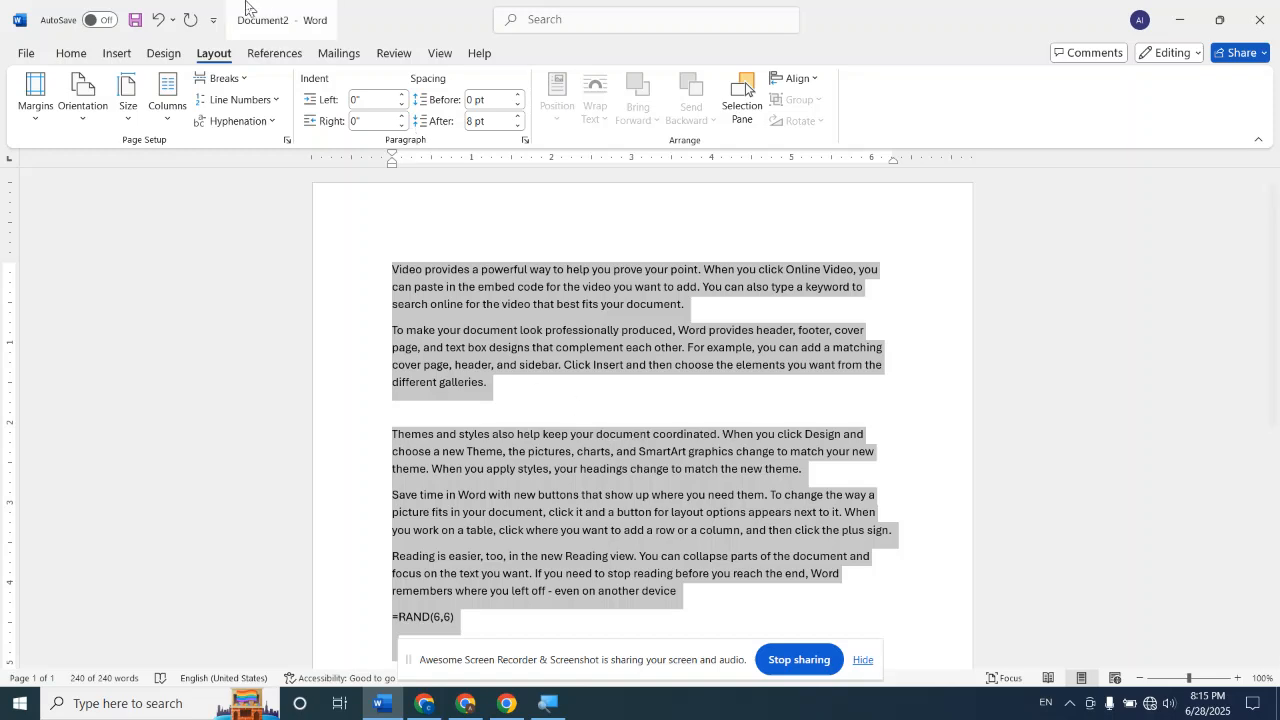
click(283, 101)
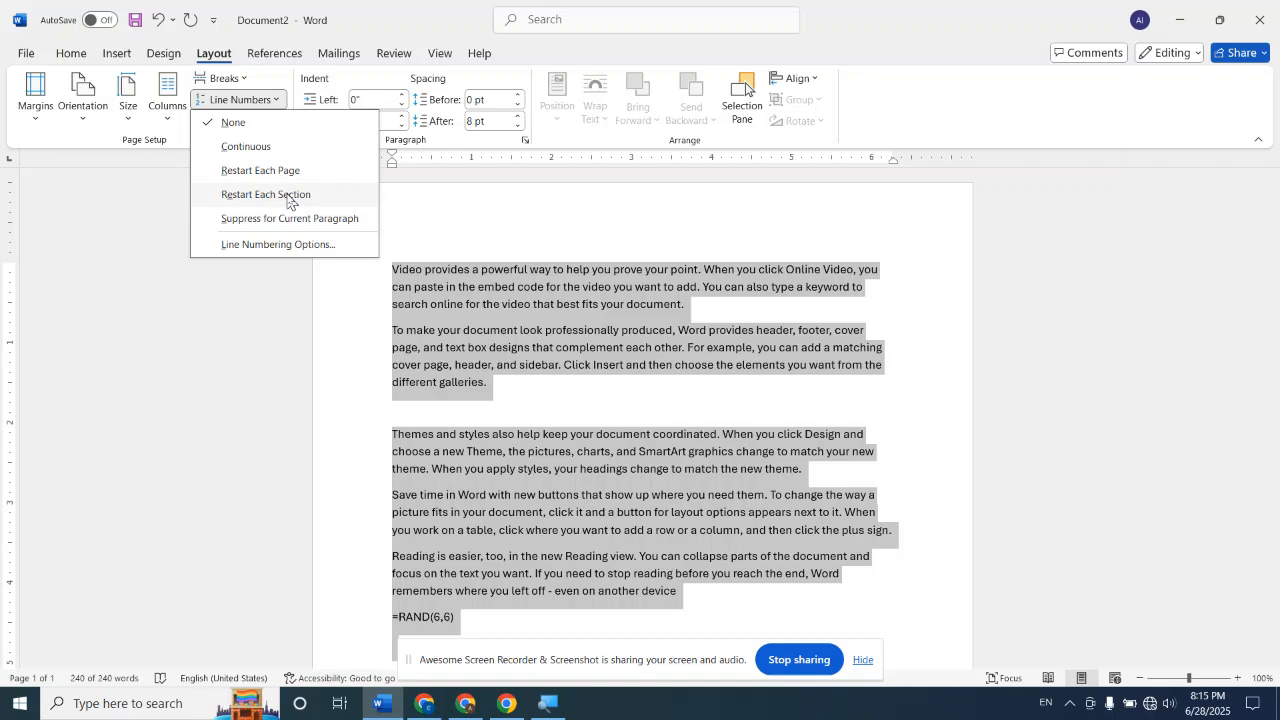
click(287, 197)
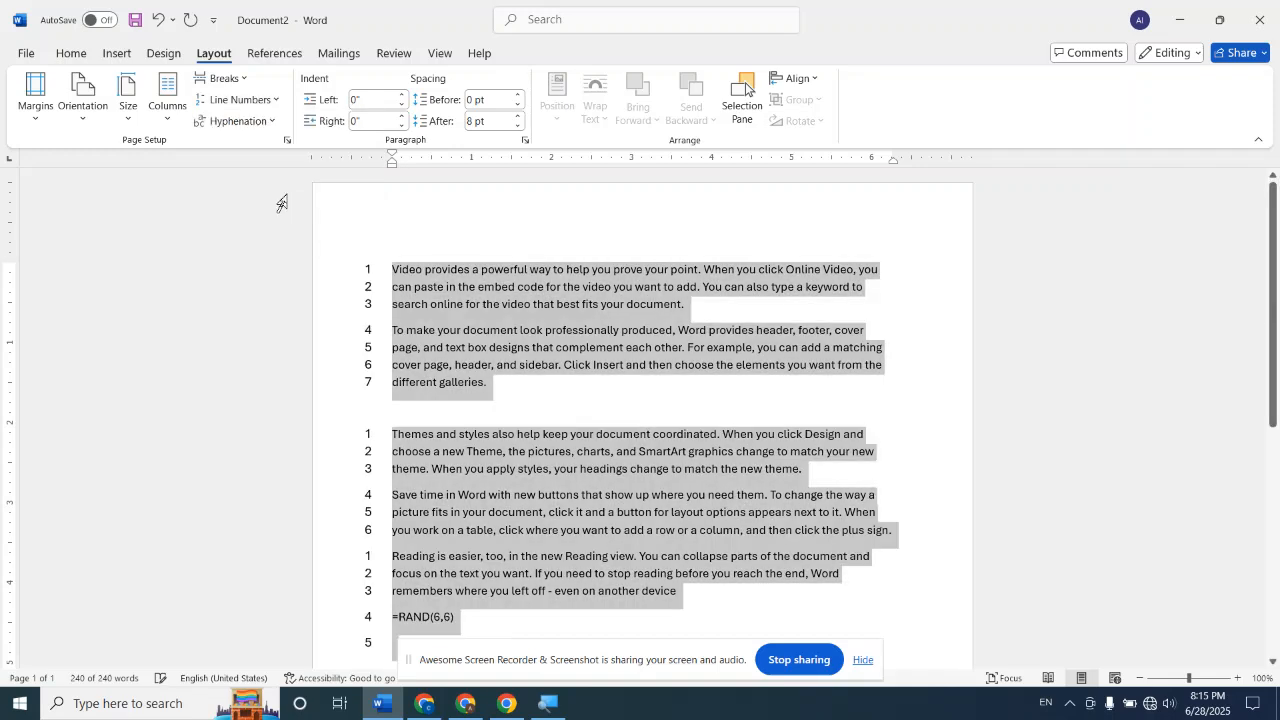
click(522, 240)
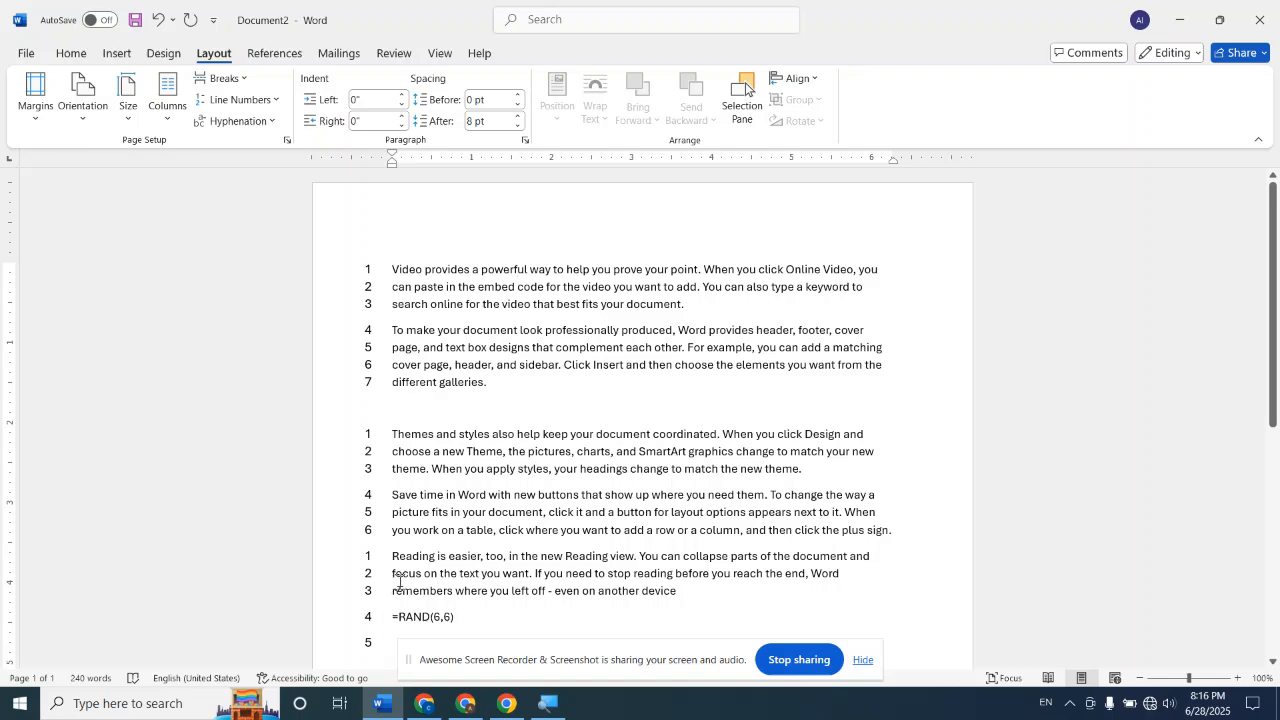
Undo the section-based line numbering and the extra continuous section break before "Themes and styles"
key(ctrl+z)
key(ctrl+z)
key(ctrl+z)
key(ctrl+z)
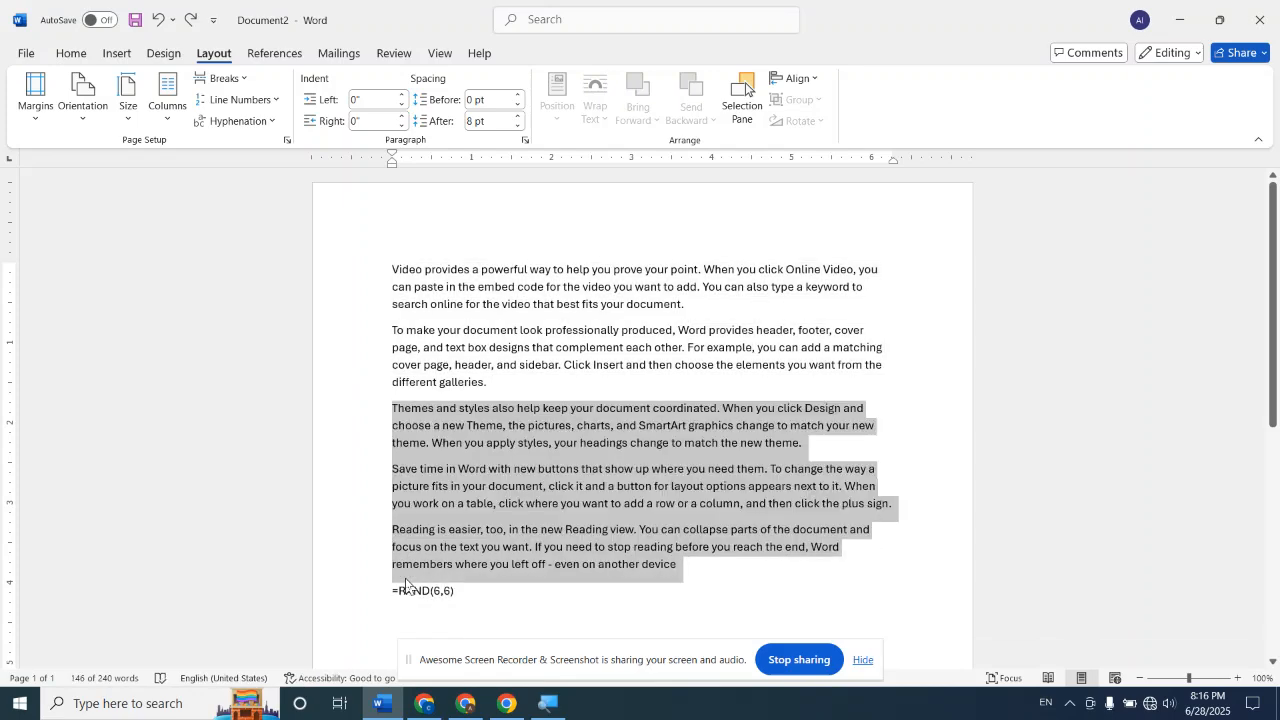
click(508, 205)
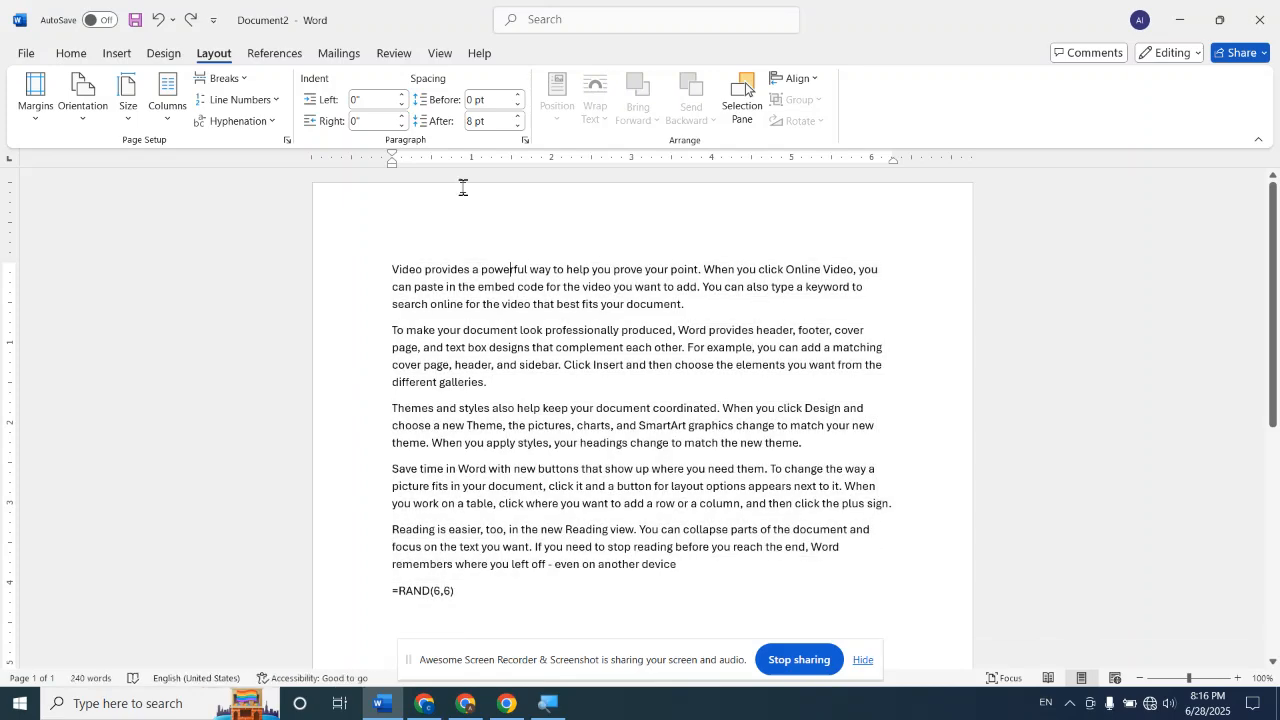
Suppress line numbering for the second paragraph, which begins "To make your document look professionally produced"
click(280, 100)
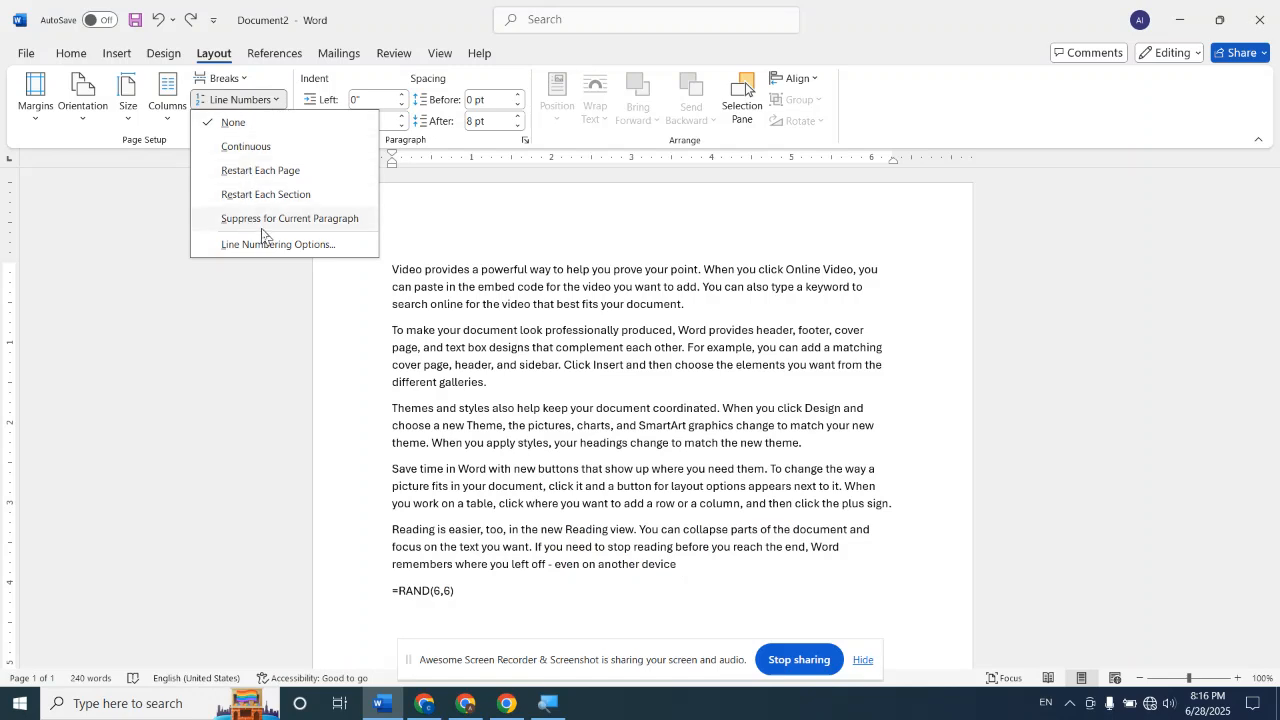
click(395, 327)
drag(395, 327, 490, 388)
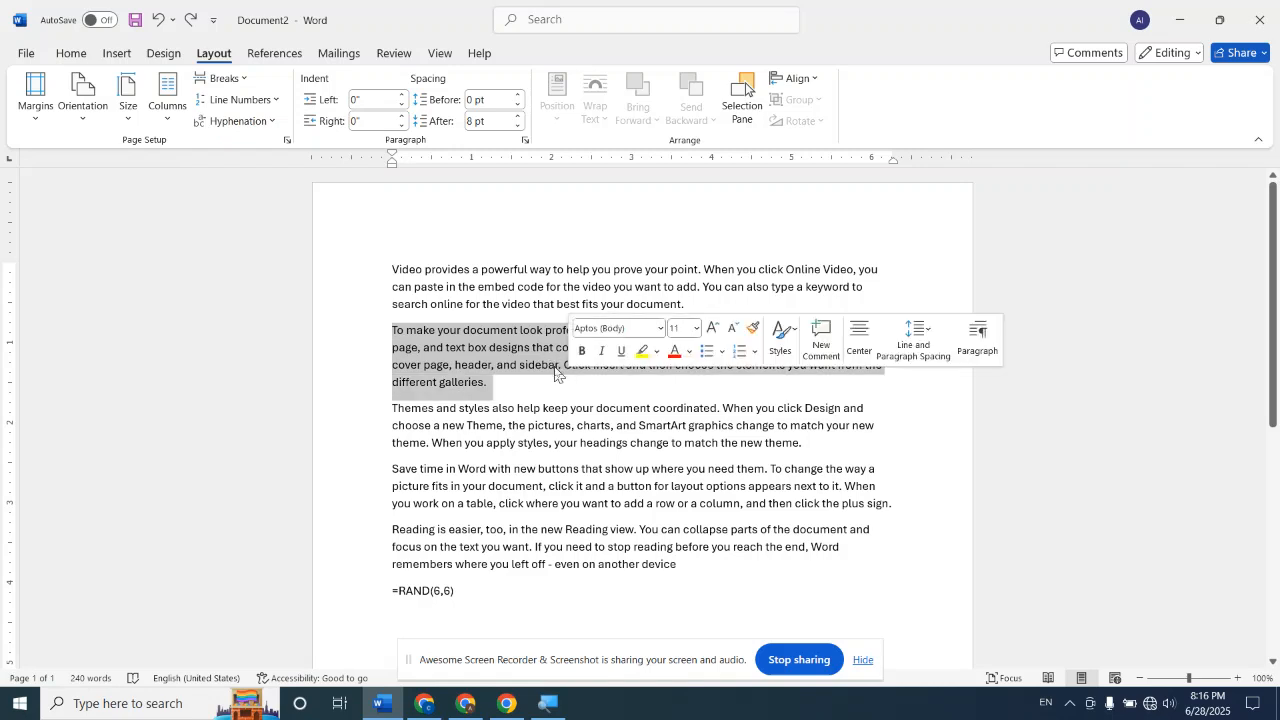
click(278, 103)
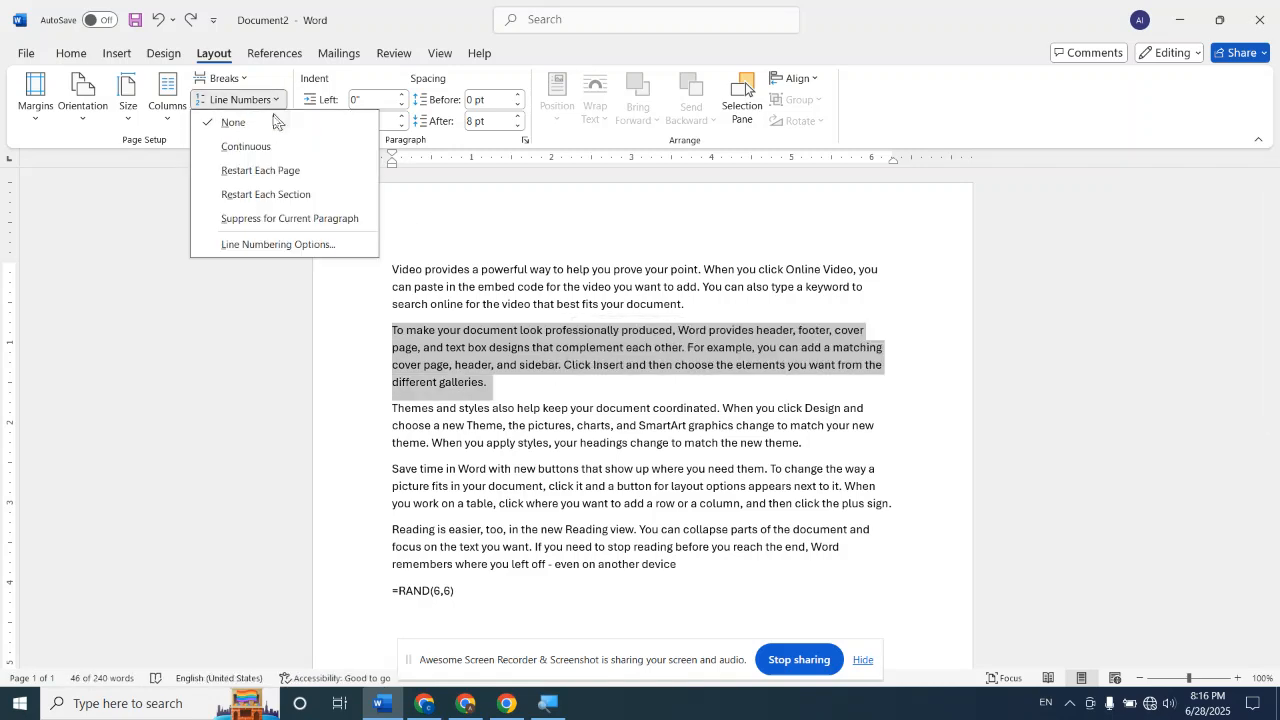
click(269, 221)
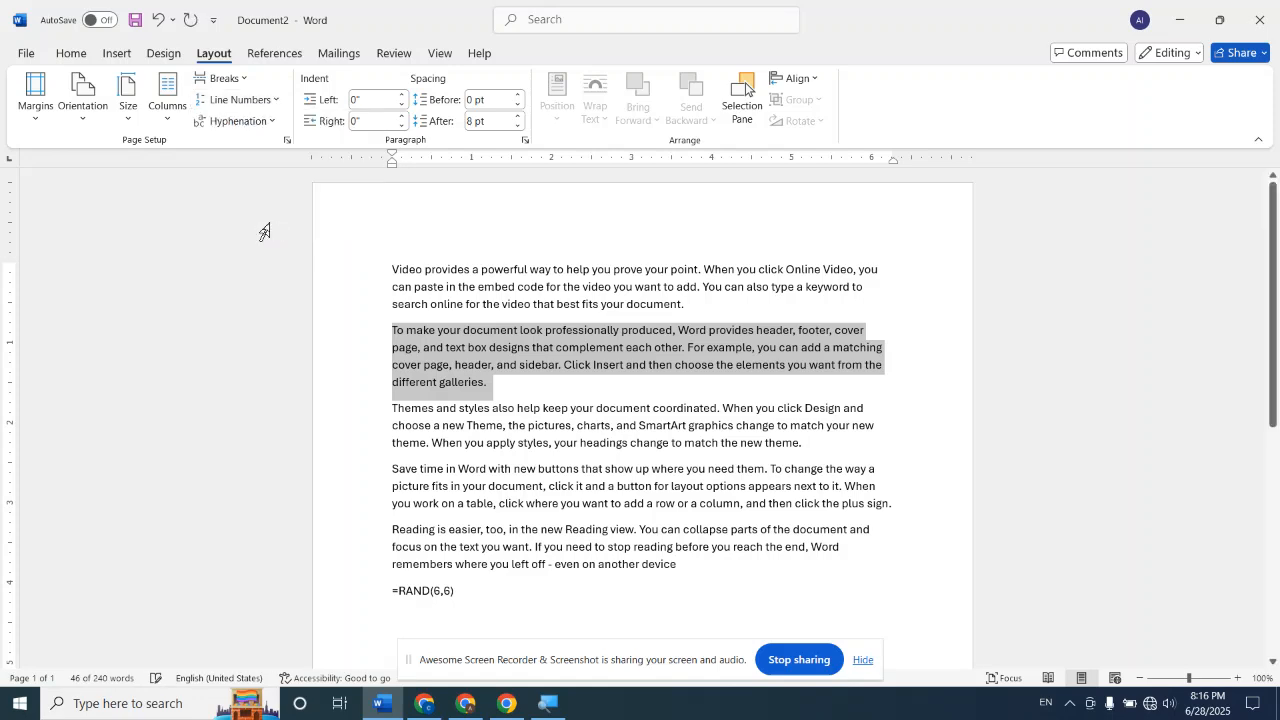
Apply Continuous line numbering to all the text, keeping the suppressed second paragraph
click(505, 258)
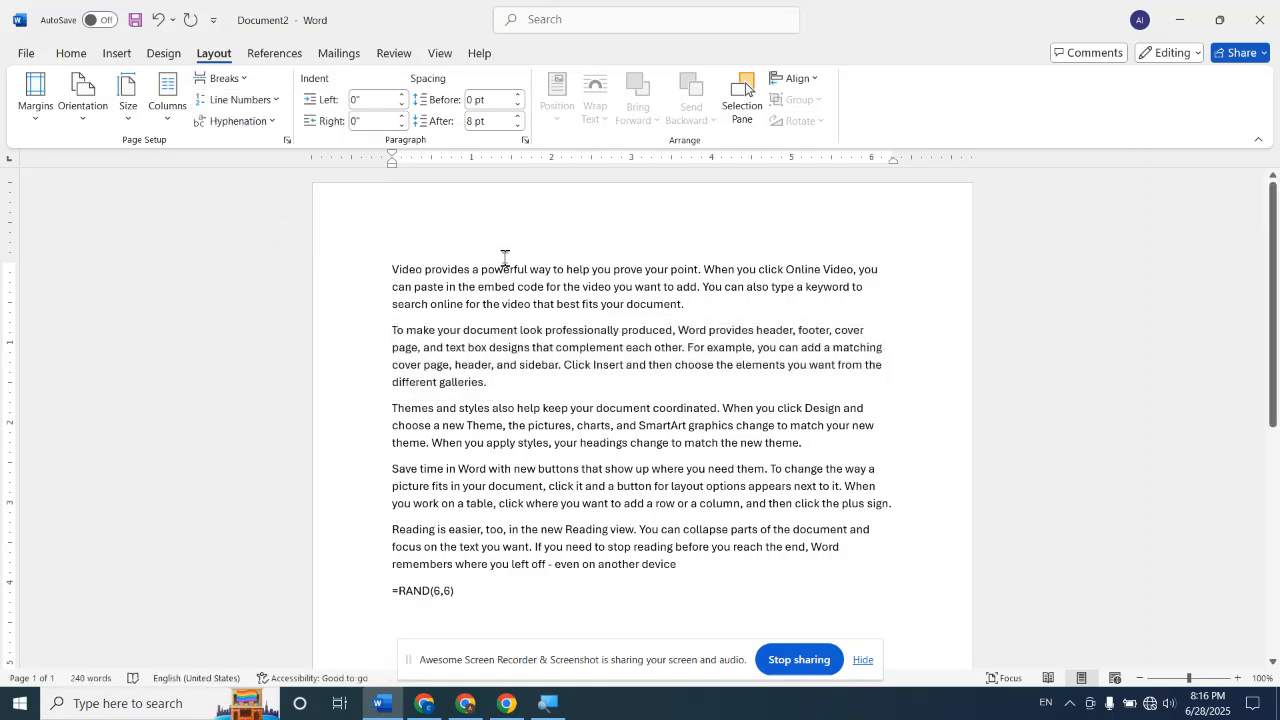
key(ctrl+a)
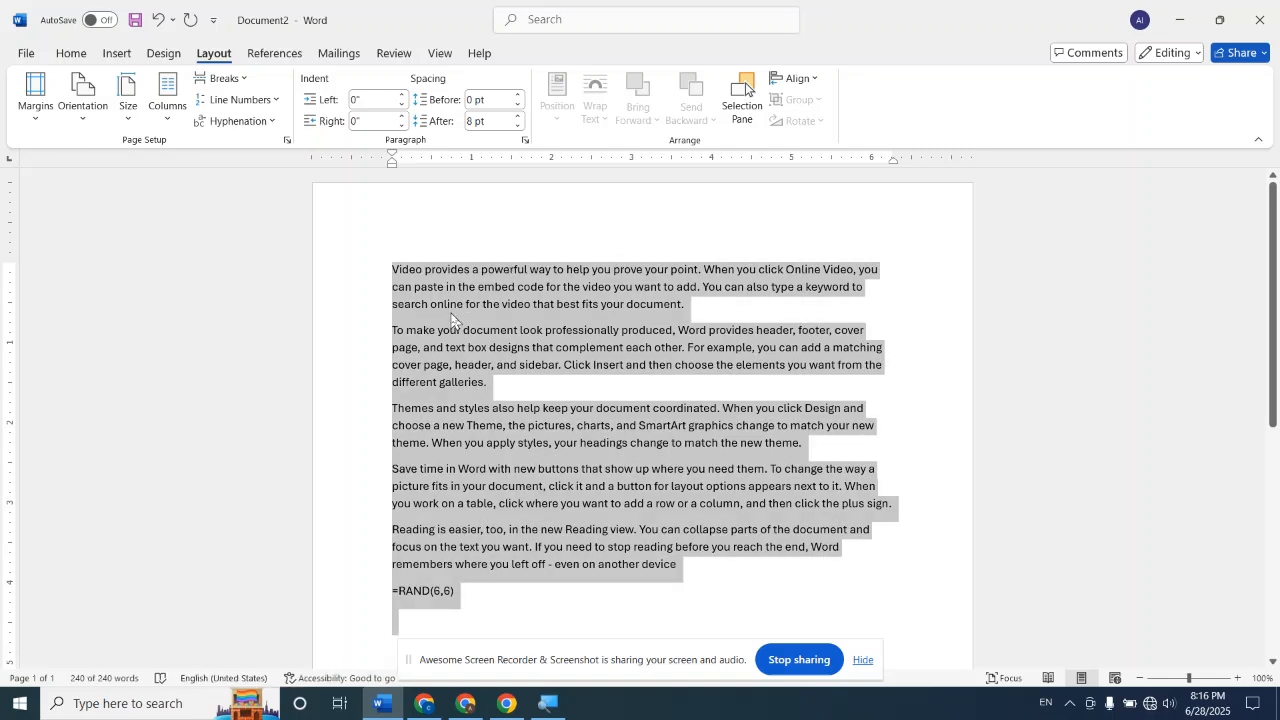
click(271, 100)
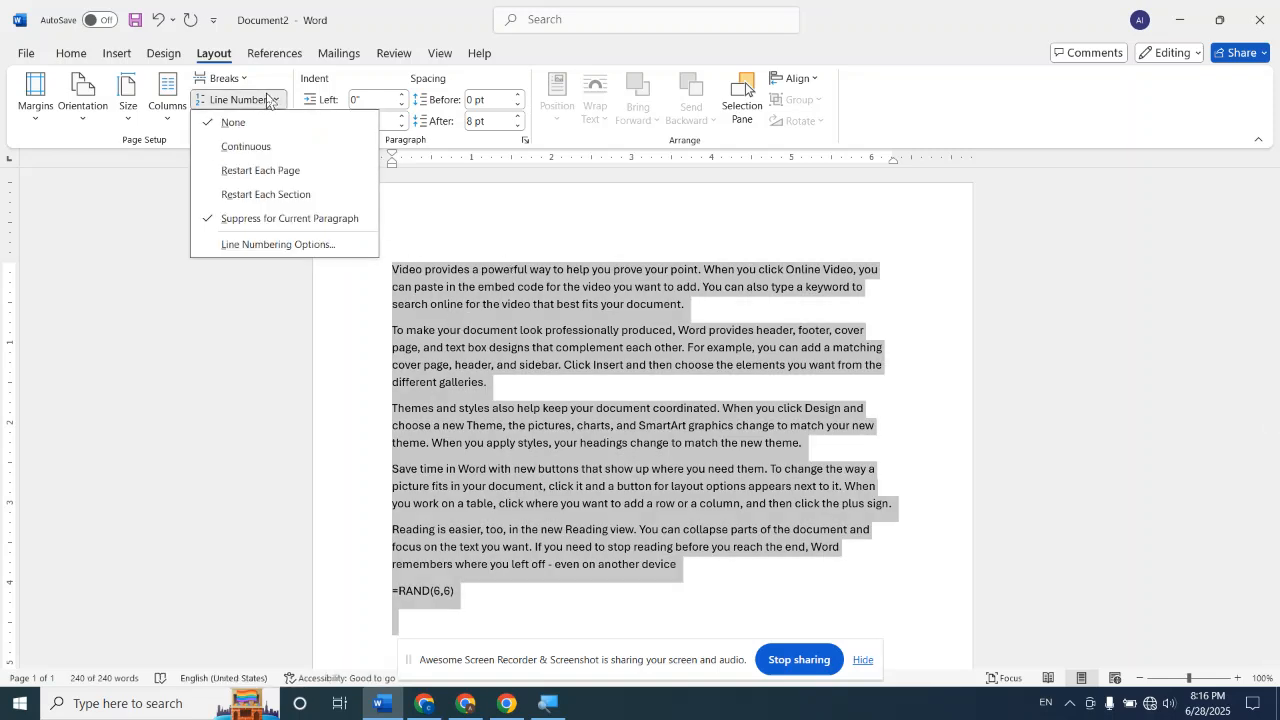
click(276, 152)
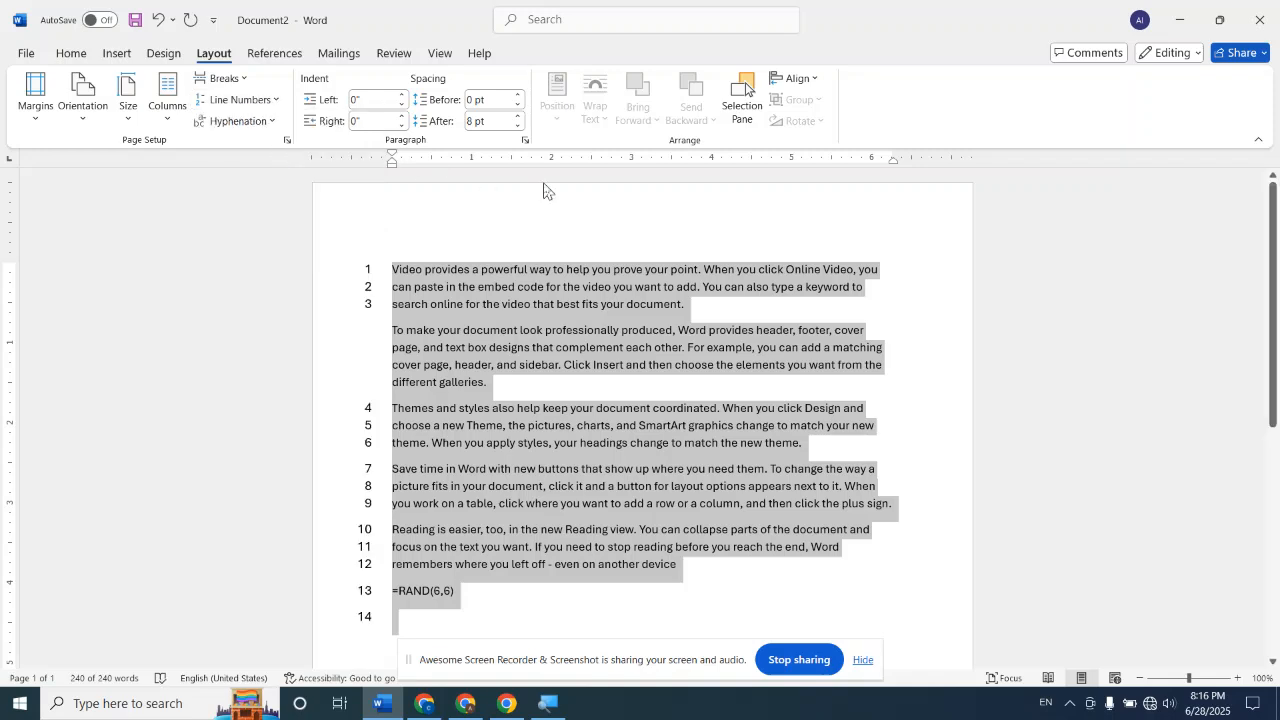
click(581, 213)
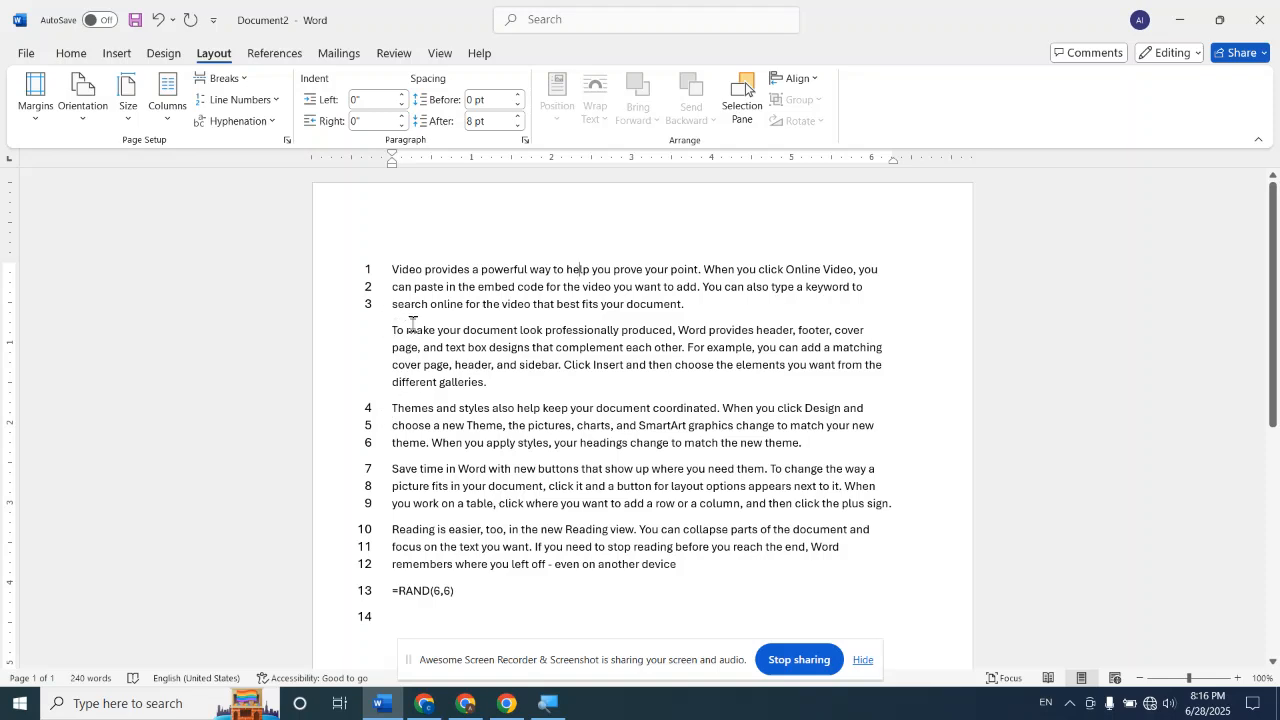
Undo the Continuous line numbering applied to the whole text
click(279, 101)
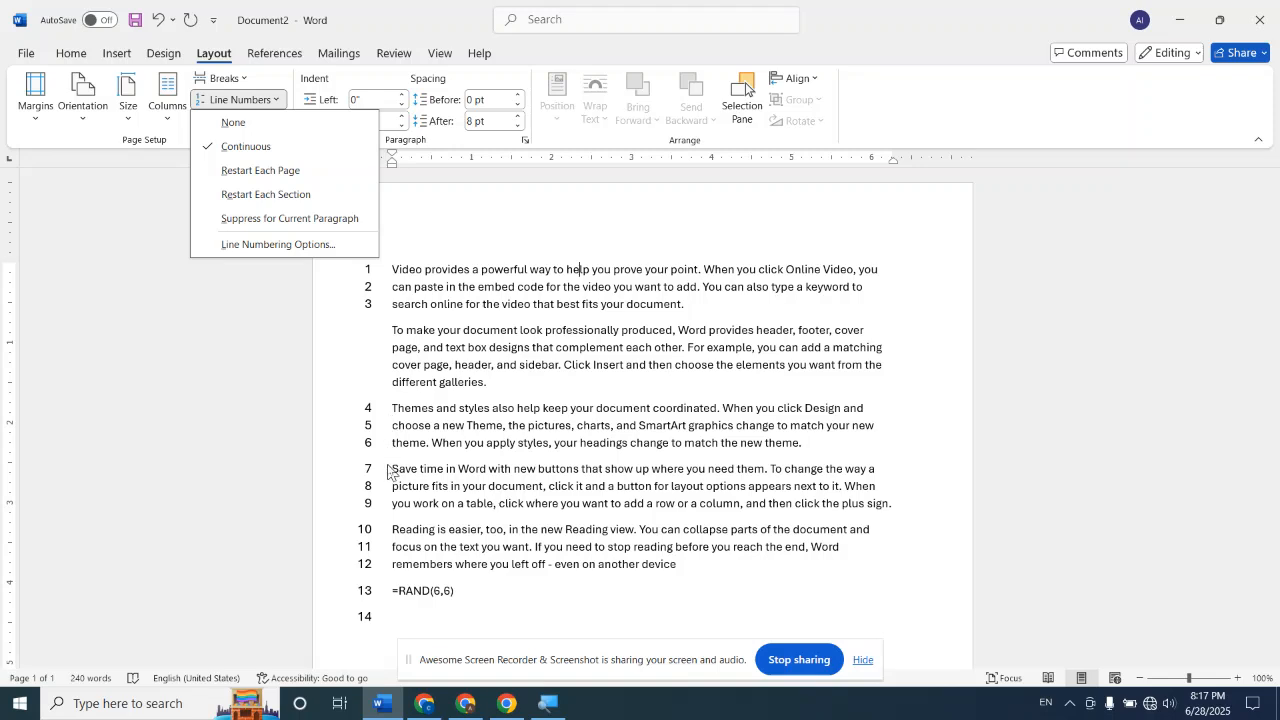
click(629, 230)
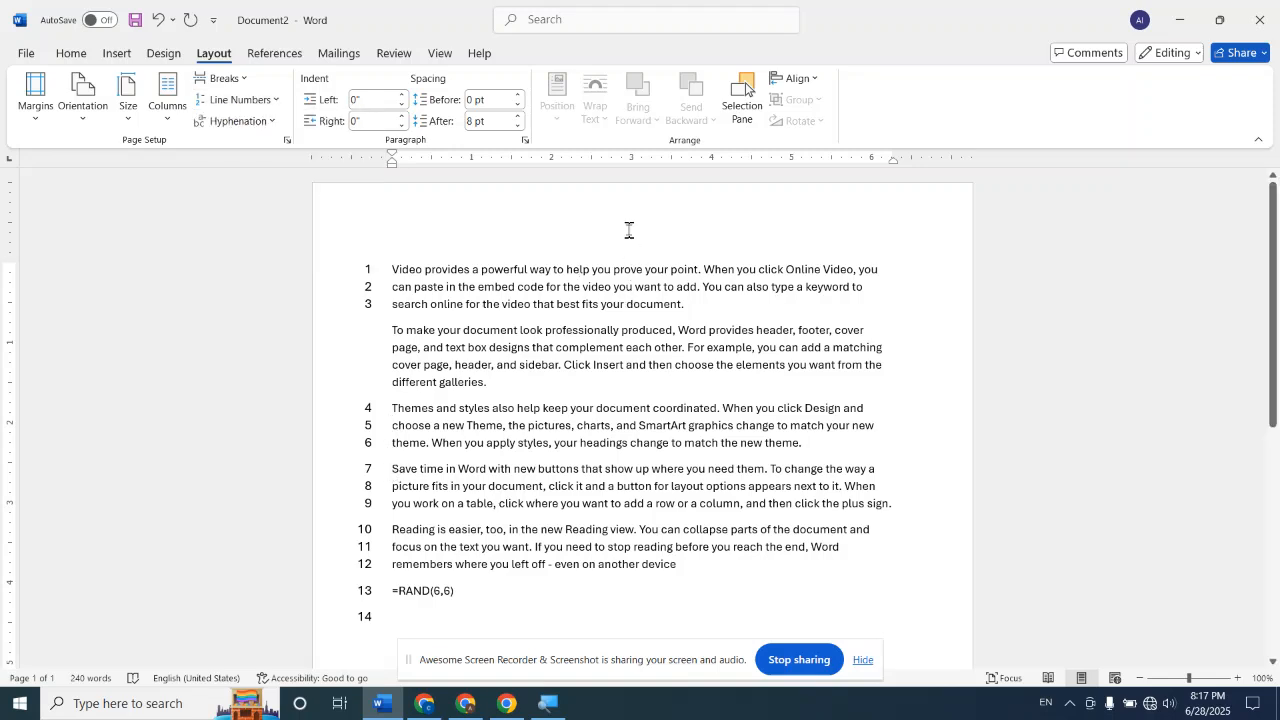
key(ctrl+a)
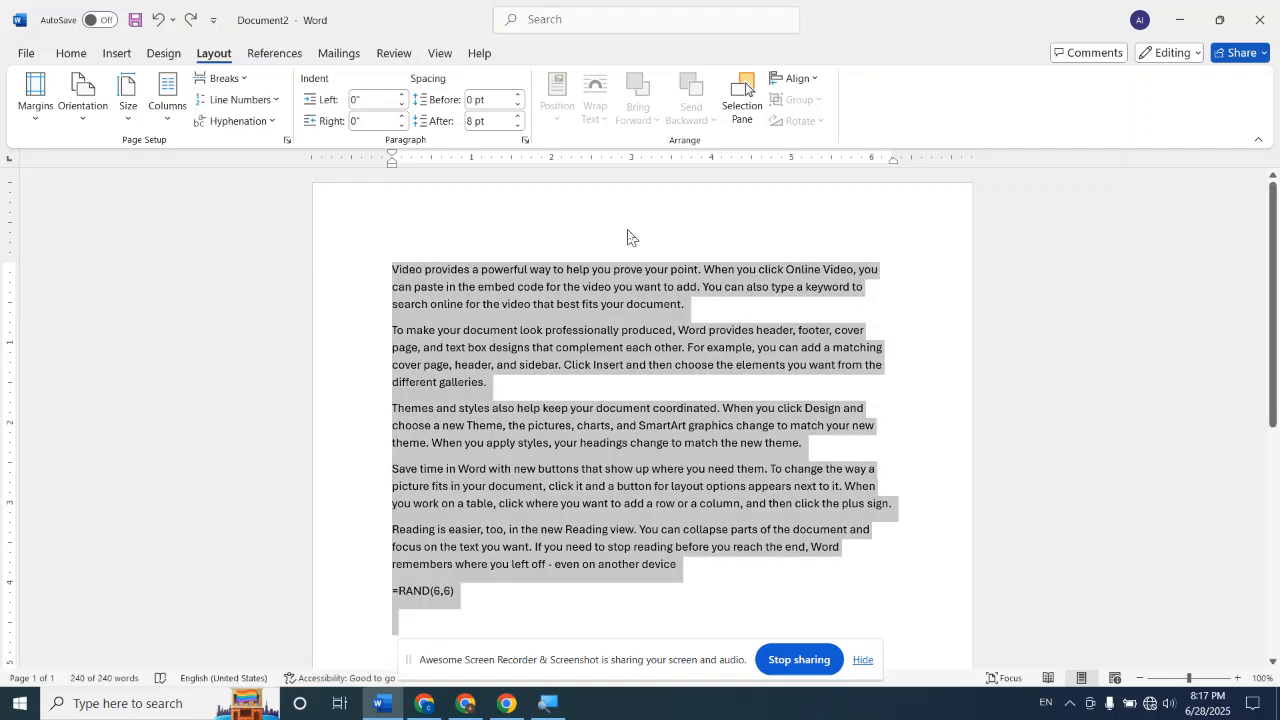
click(628, 237)
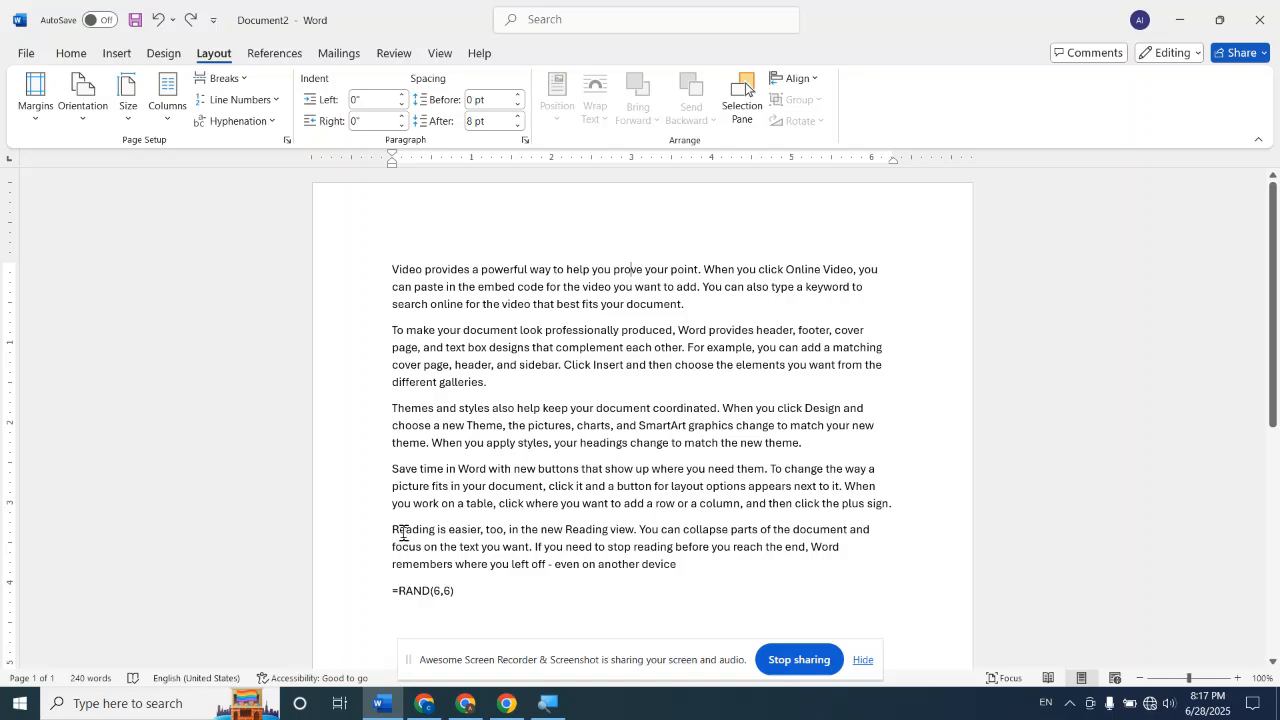
Suppress line numbering for the fifth paragraph, which begins "Reading is easier"
drag(393, 530, 653, 566)
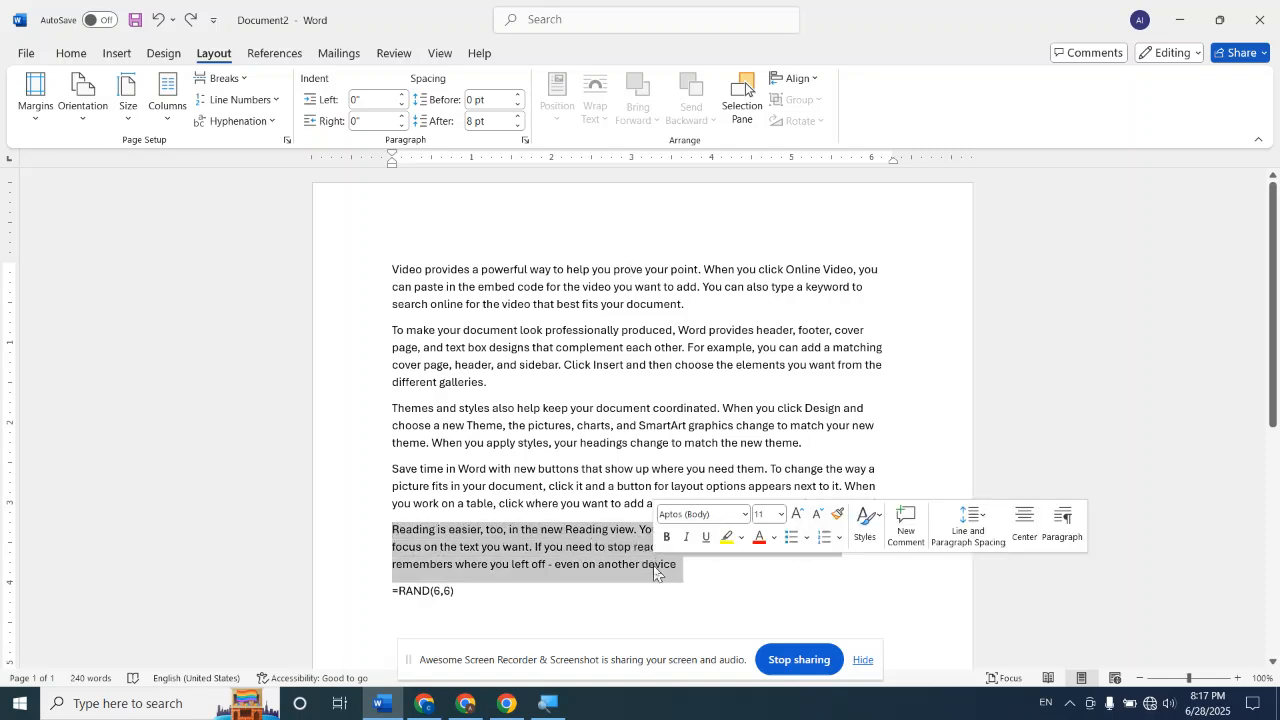
click(273, 101)
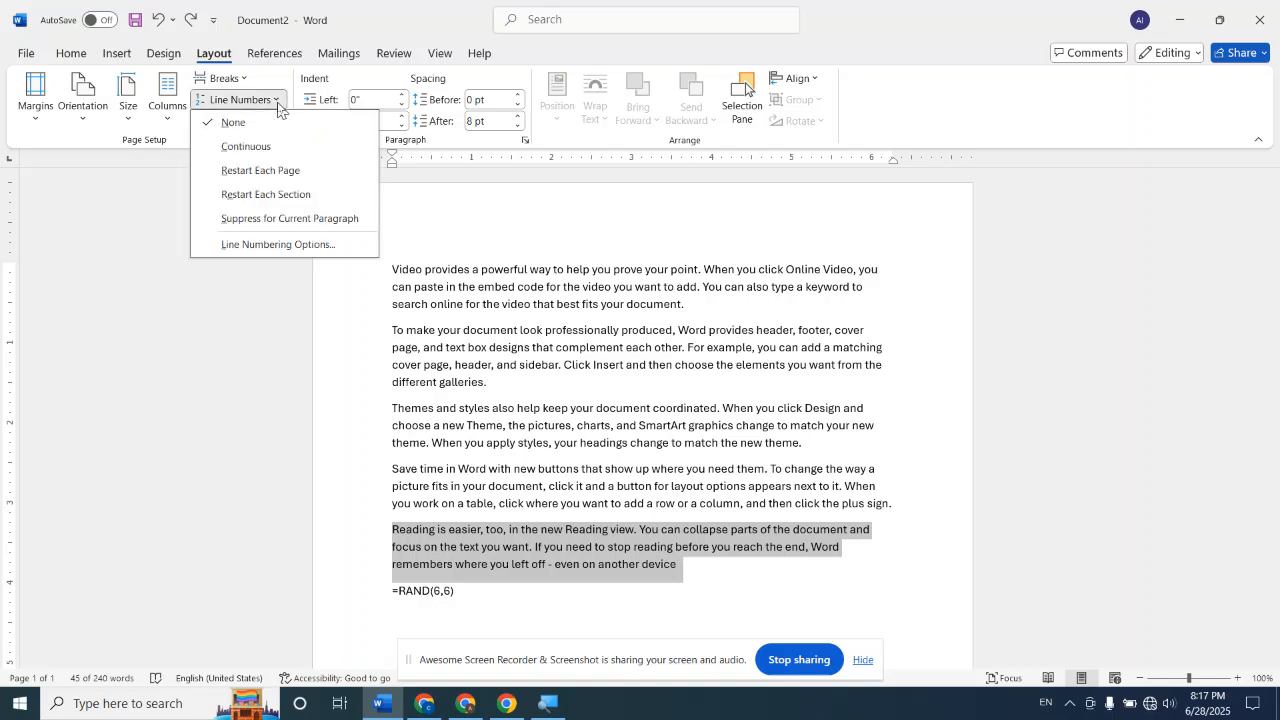
click(278, 219)
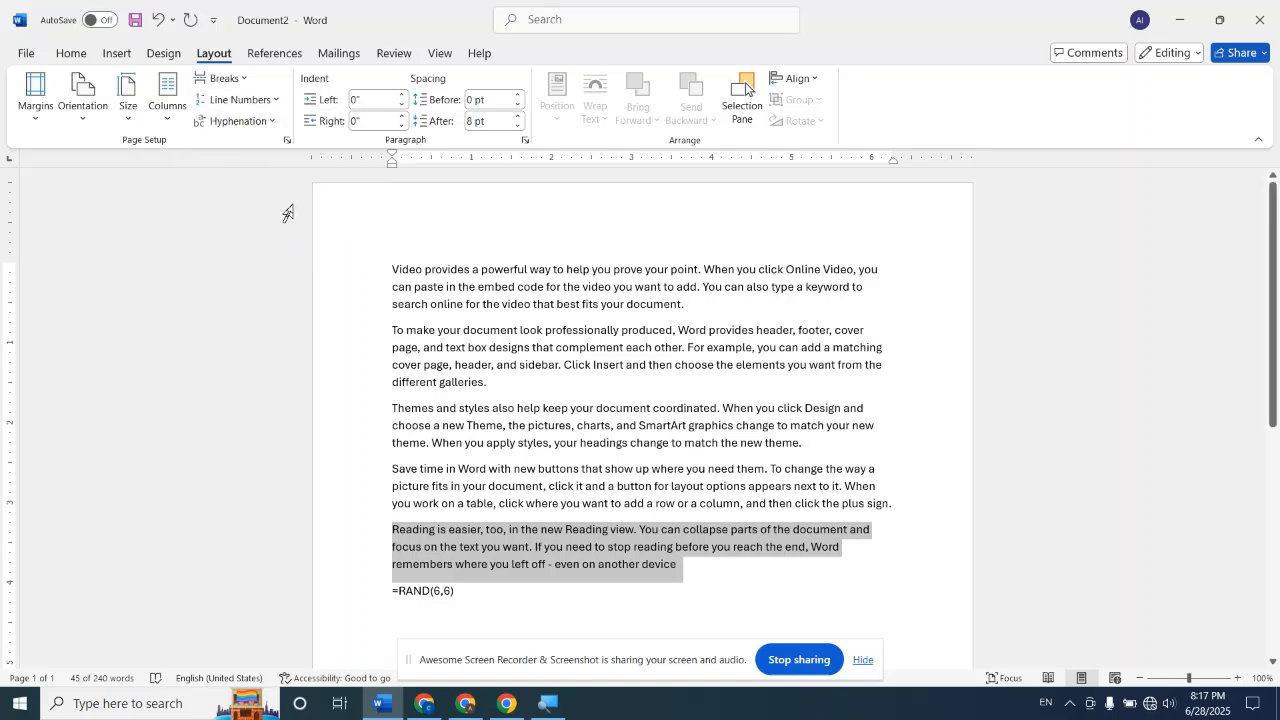
Apply Continuous line numbering to all the text again, with the second and fifth paragraphs suppressed
click(357, 231)
key(ctrl+a)
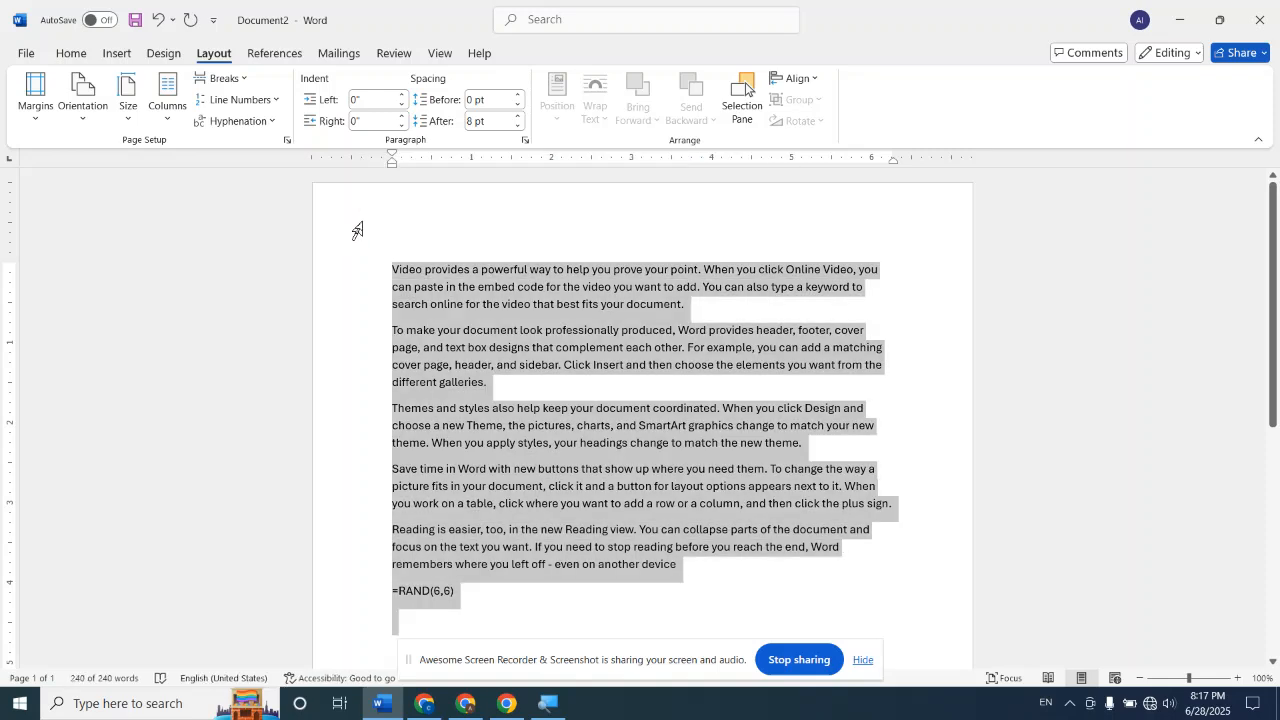
click(274, 99)
click(247, 147)
click(926, 232)
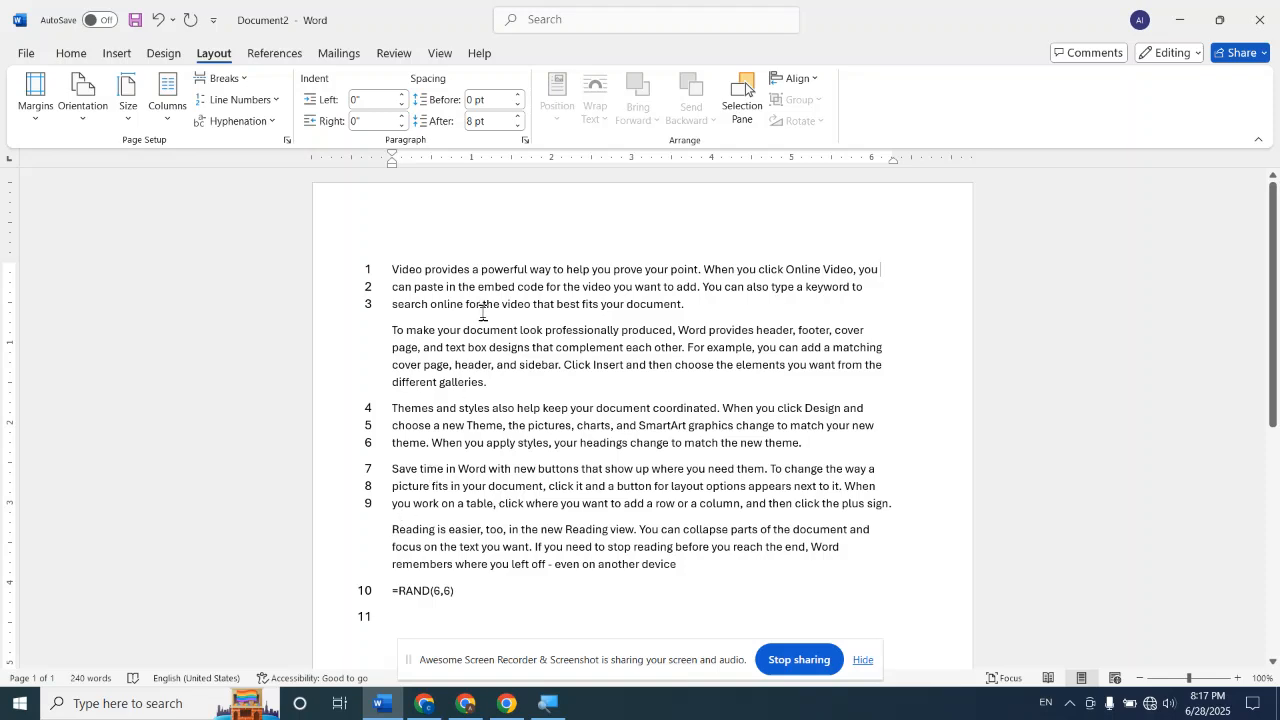
Undo the latest Continuous line numbering and the line number suppression on the second and fifth paragraphs
key(ctrl+z)
key(ctrl+z)
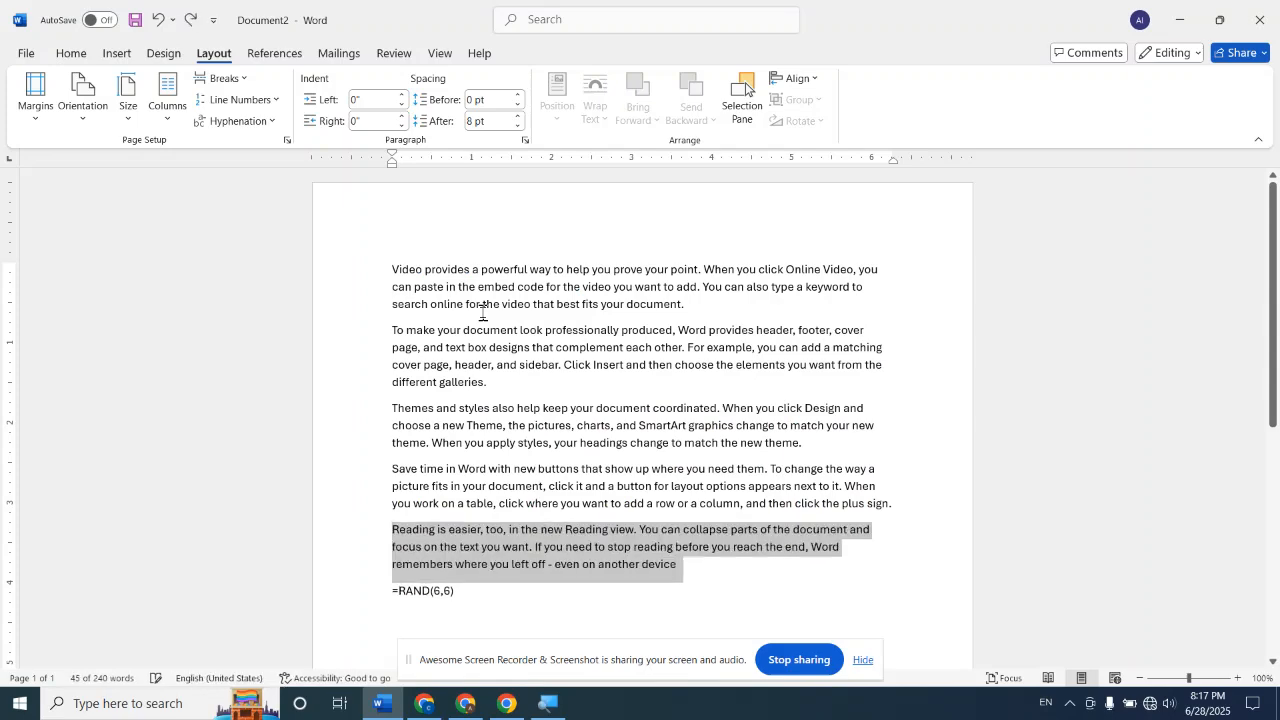
key(ctrl+z)
key(ctrl+z)
key(ctrl+z)
key(ctrl+z)
key(ctrl+z)
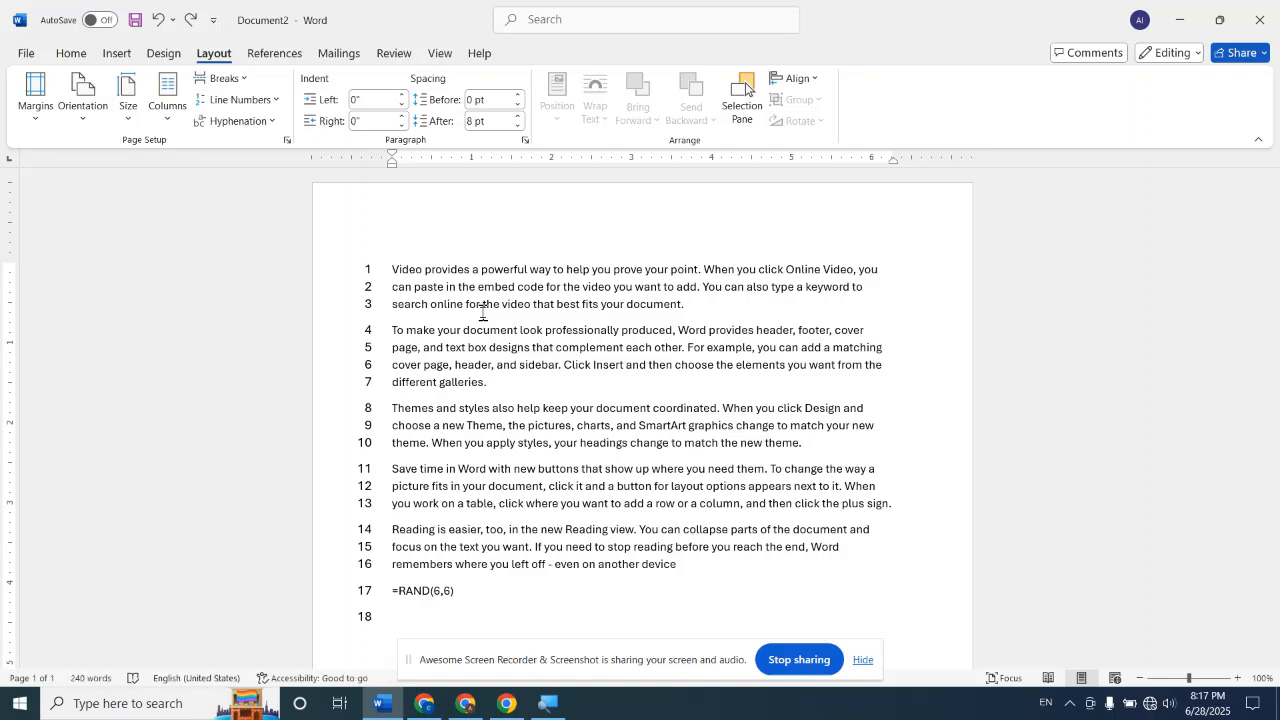
Turn off line numbering by setting it to None
click(268, 100)
click(271, 123)
click(275, 100)
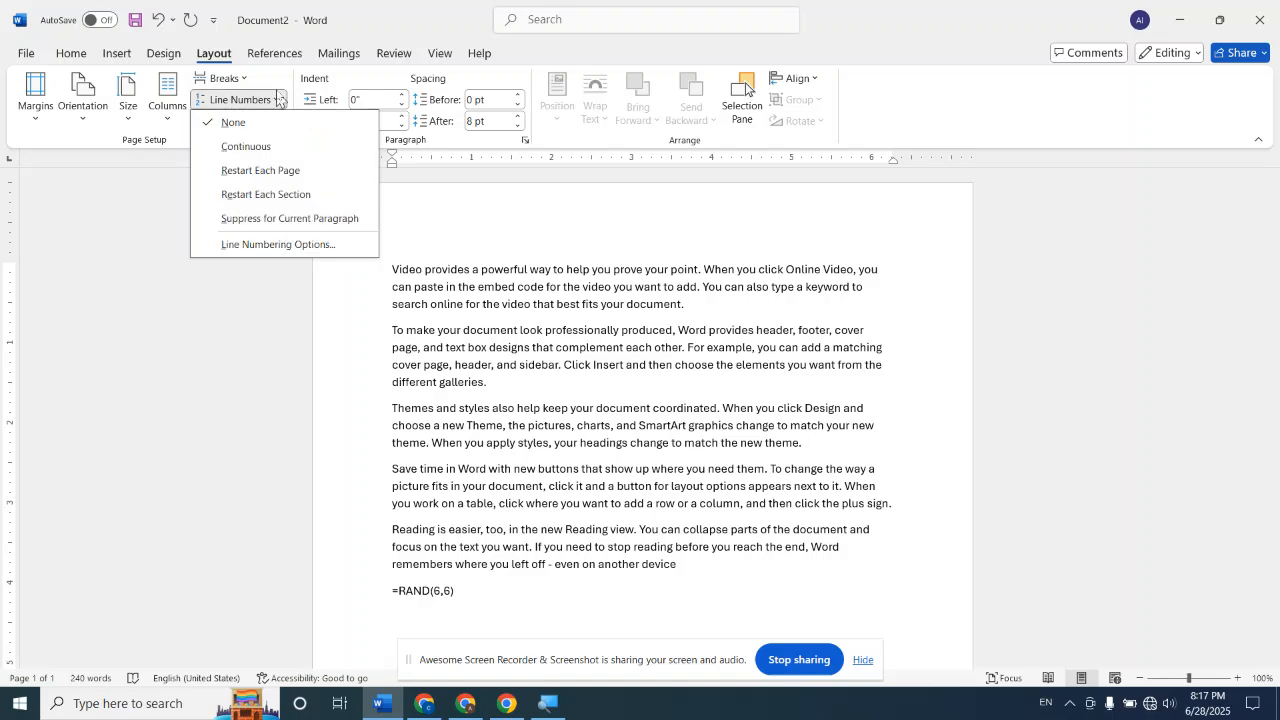
click(158, 188)
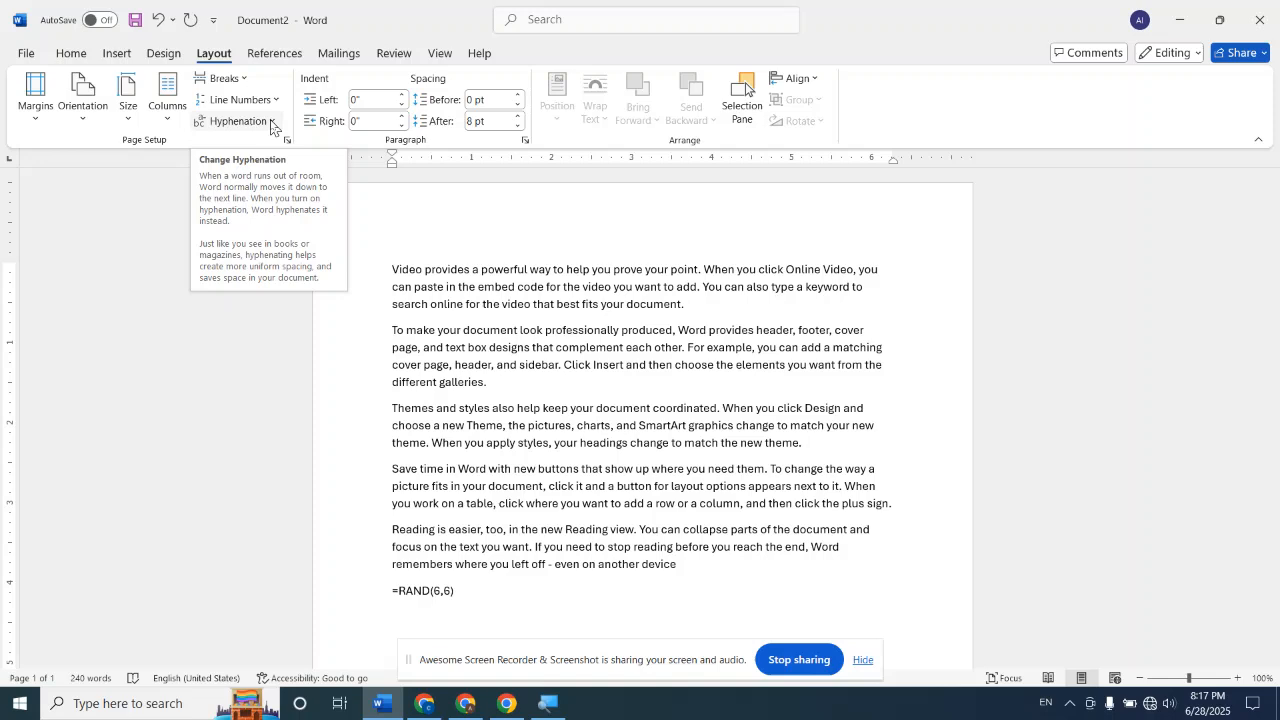
Turn on Automatic hyphenation for the document
click(271, 123)
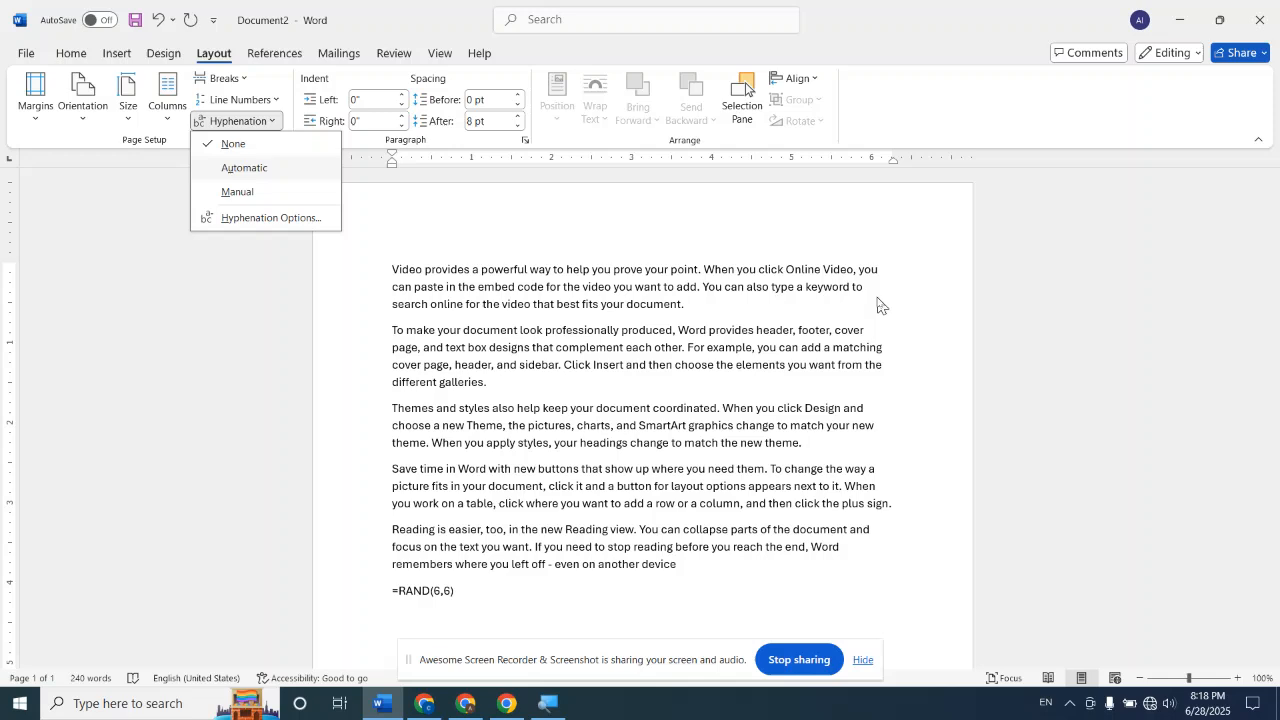
click(271, 169)
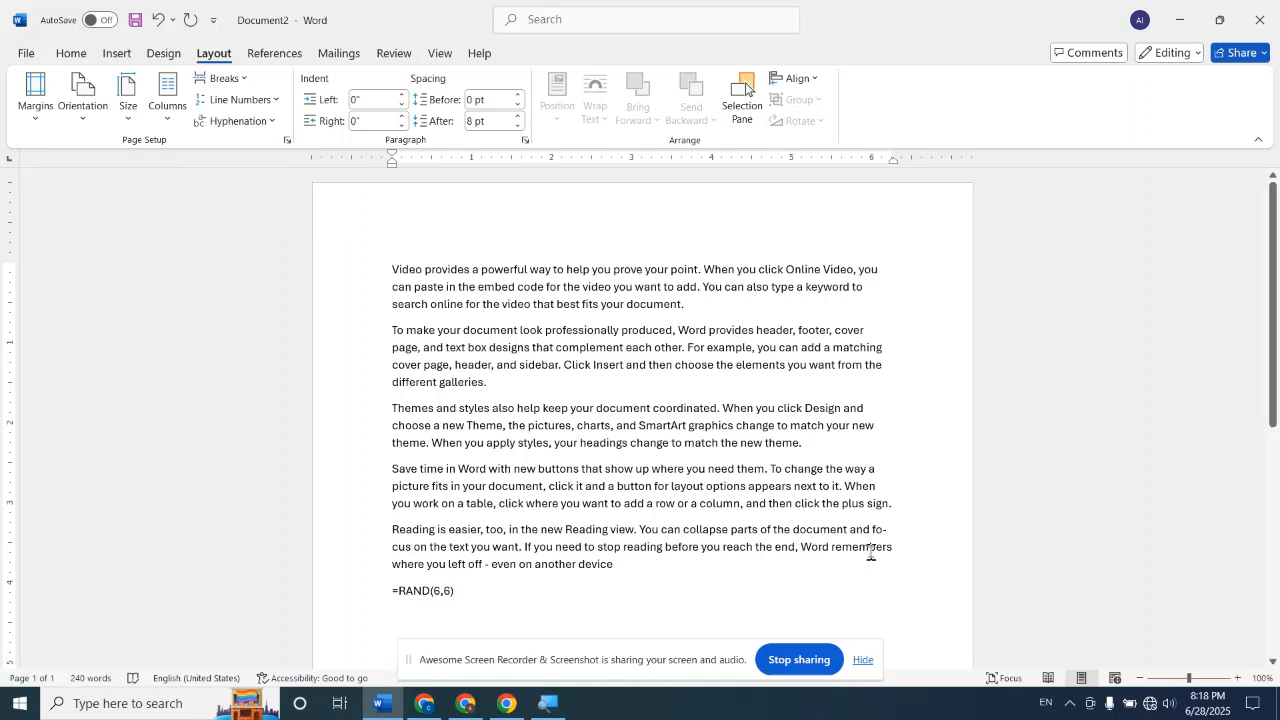
Examine up close how the word "focus" is hyphenated across two lines in the "Reading is easier" paragraph
click(1207, 679)
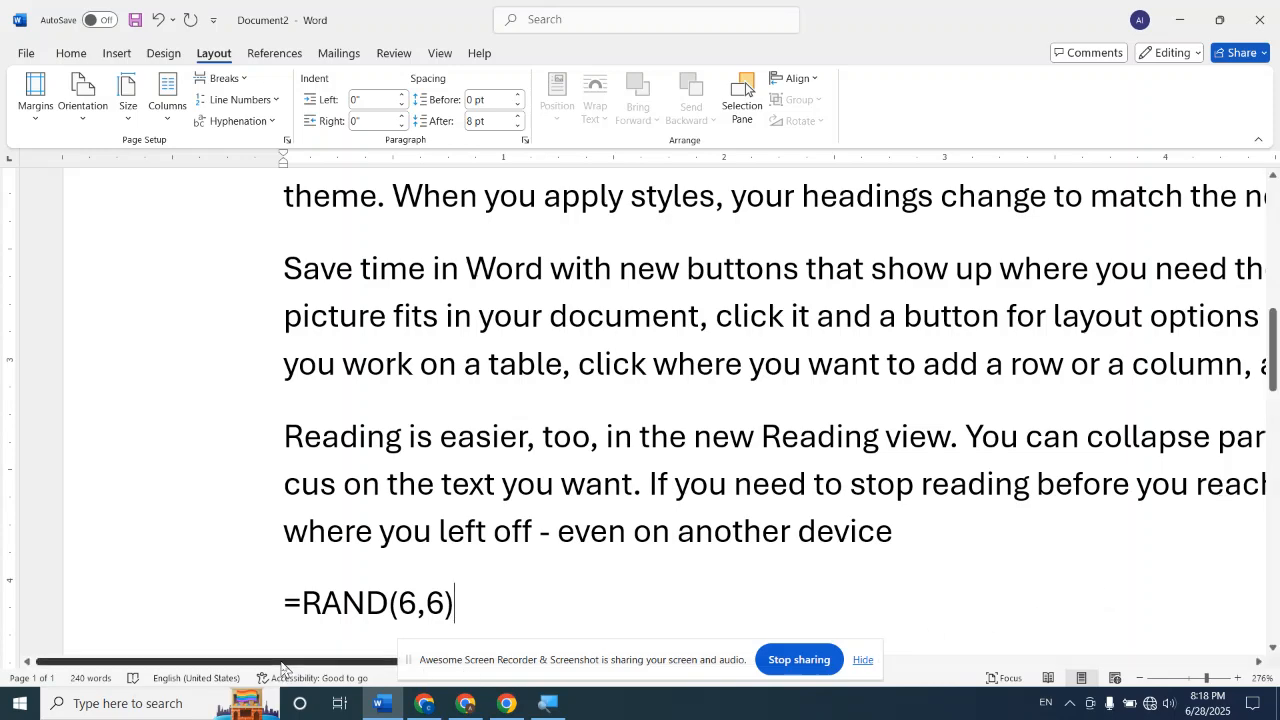
drag(281, 667, 1140, 665)
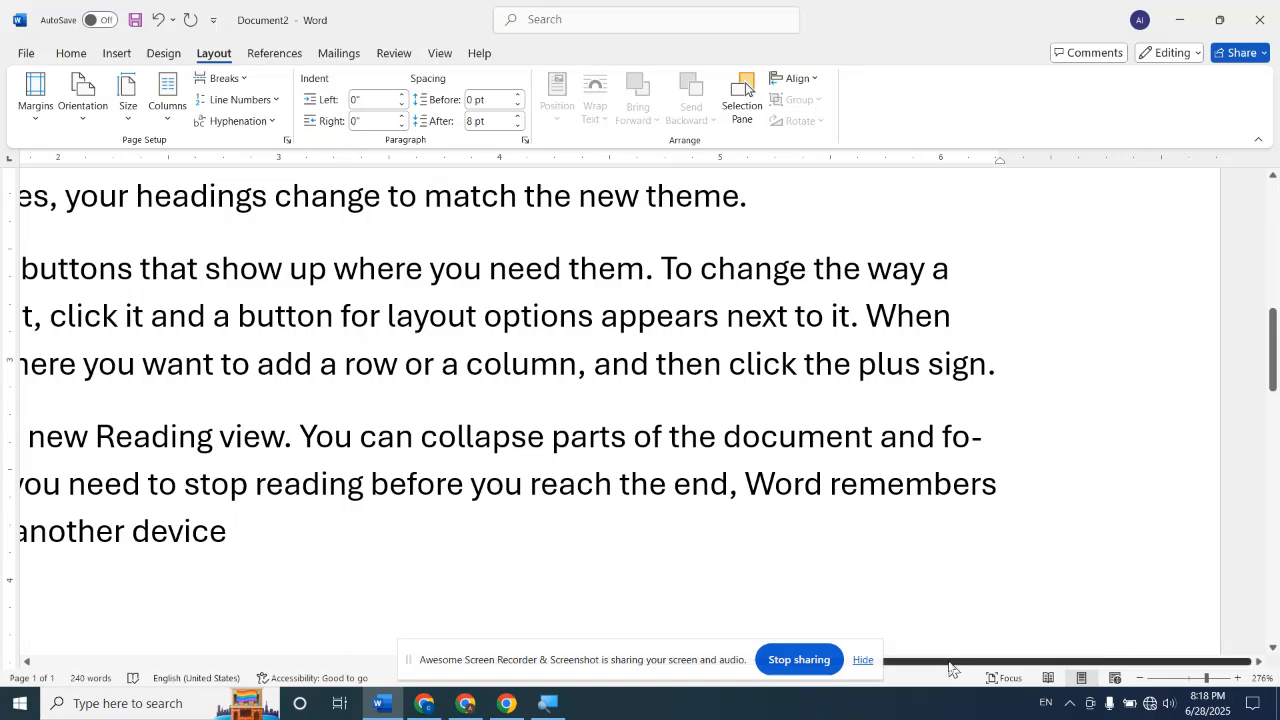
drag(950, 668, 423, 600)
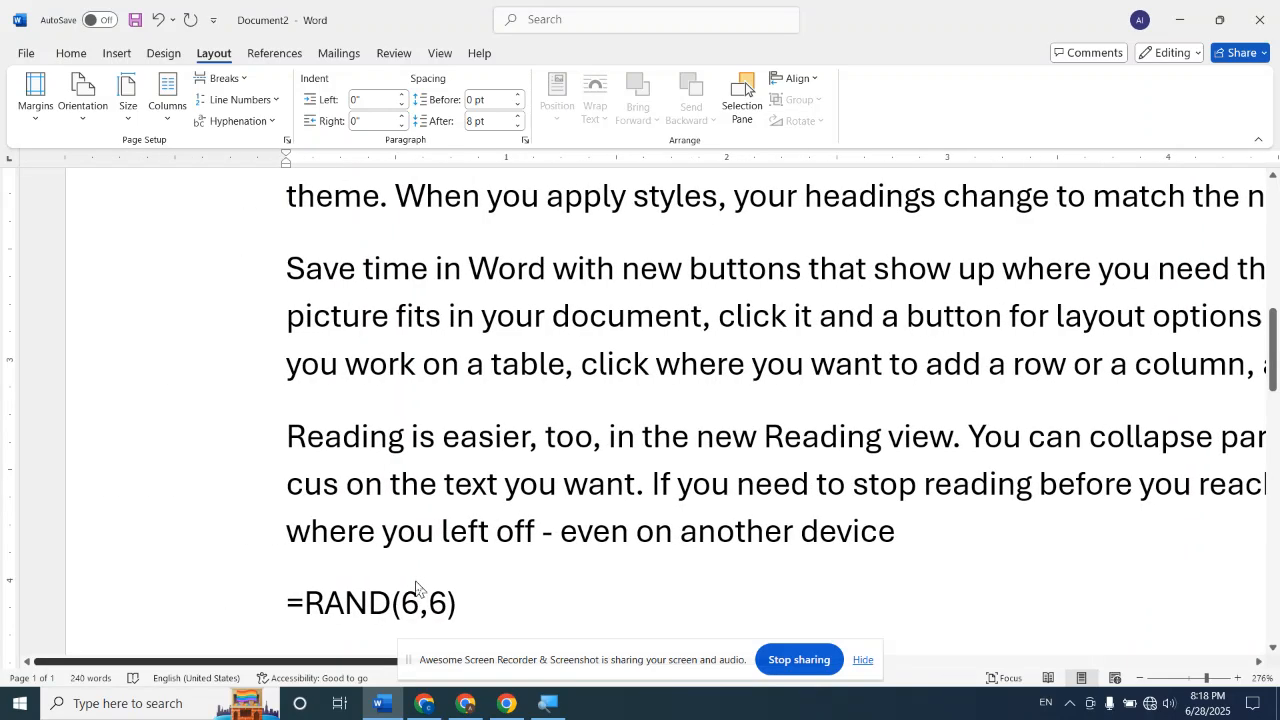
drag(290, 485, 333, 504)
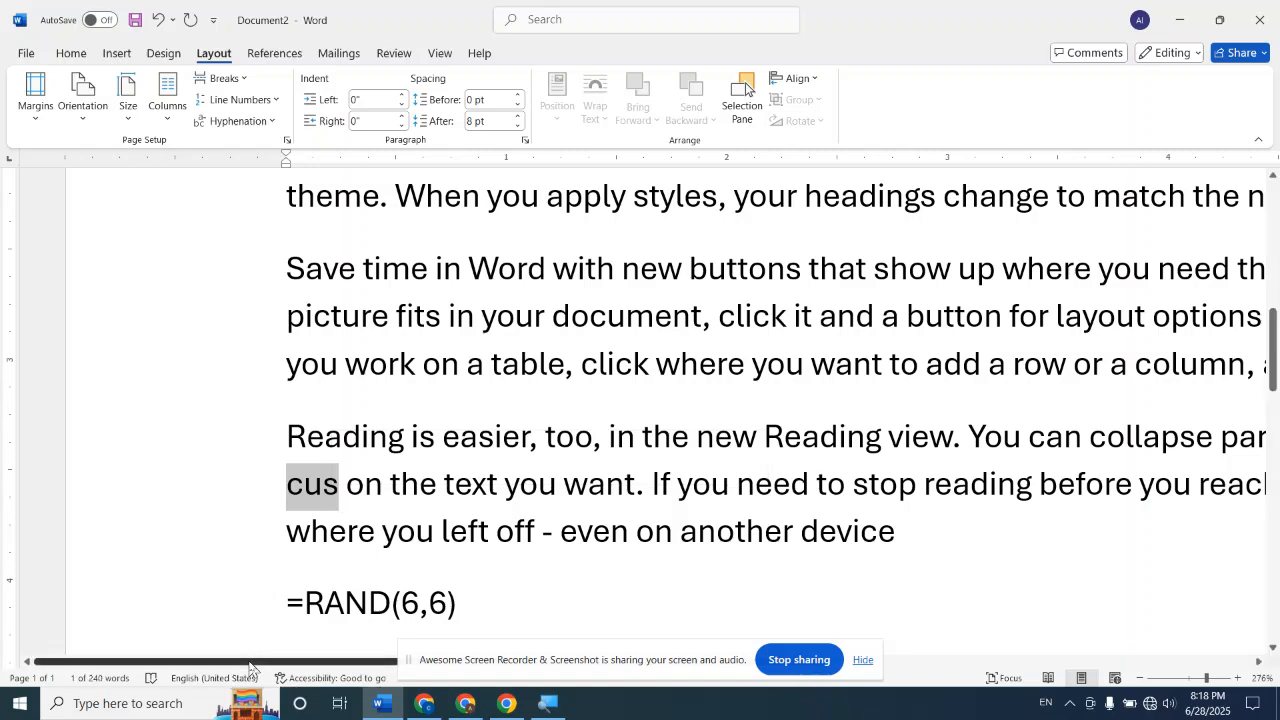
drag(250, 668, 920, 663)
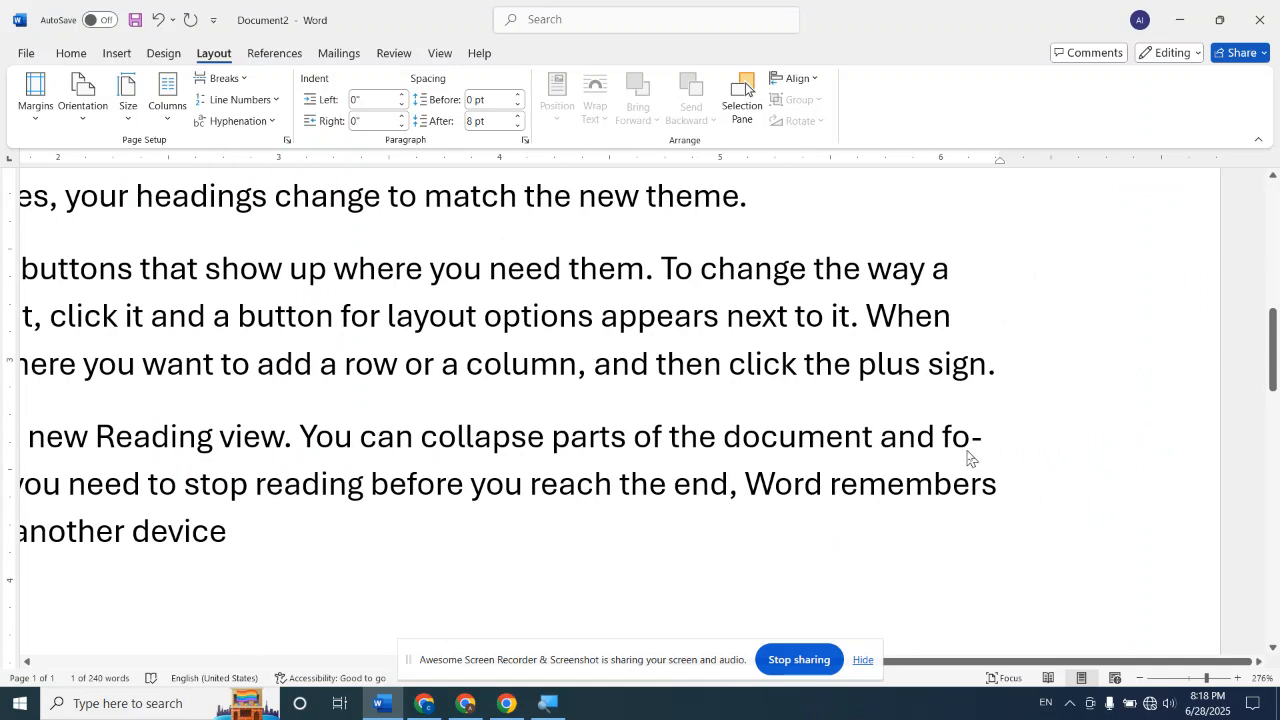
scroll(968, 455, up, 10)
scroll(968, 451, down, 10)
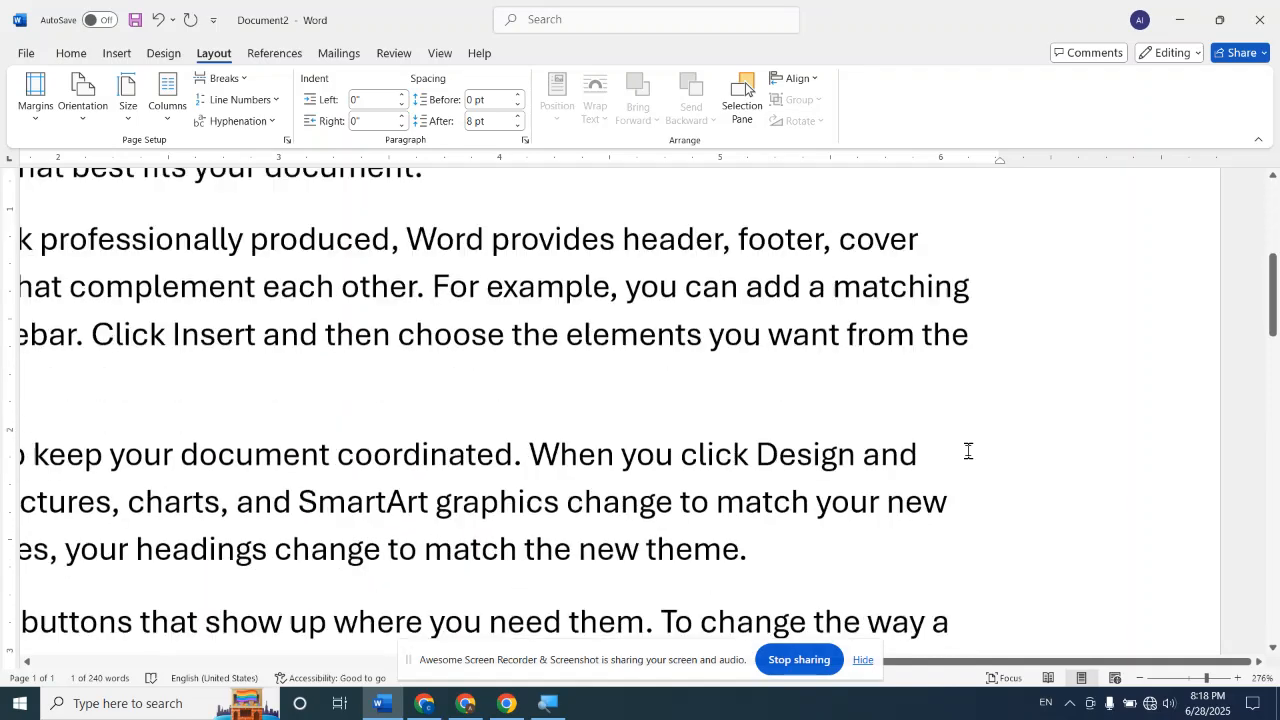
scroll(968, 451, up, 3)
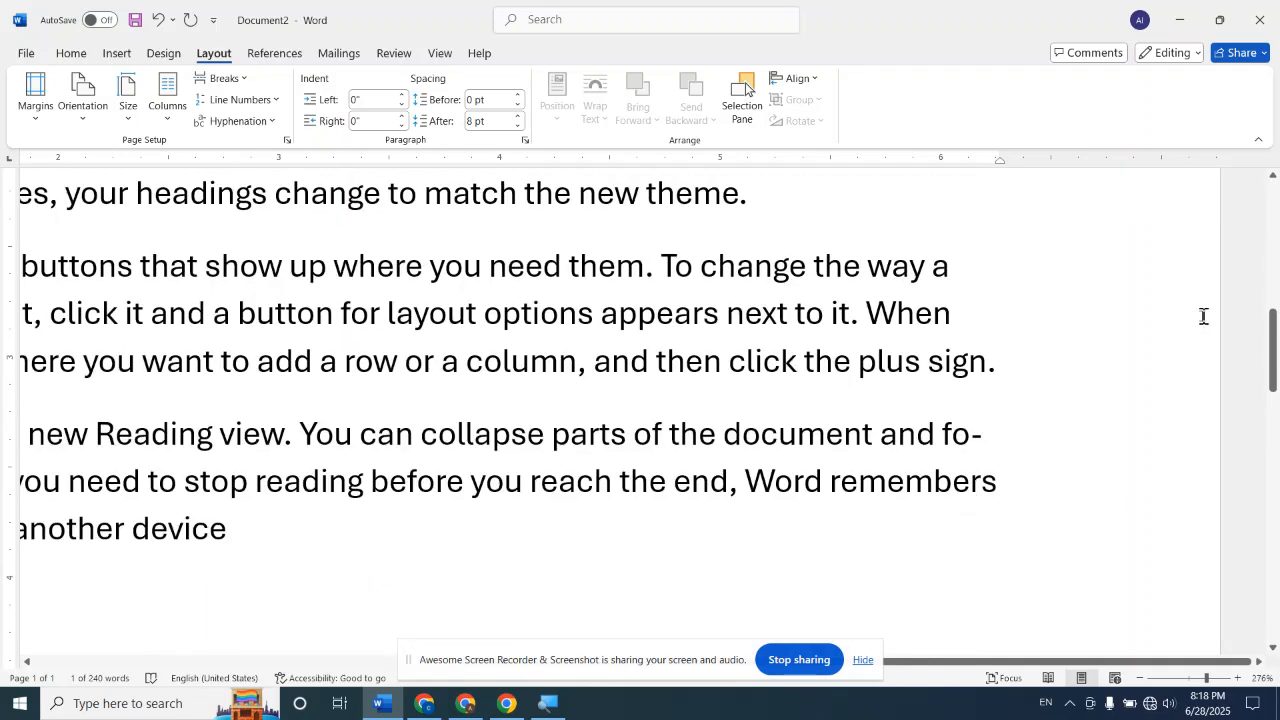
drag(1206, 679, 1182, 681)
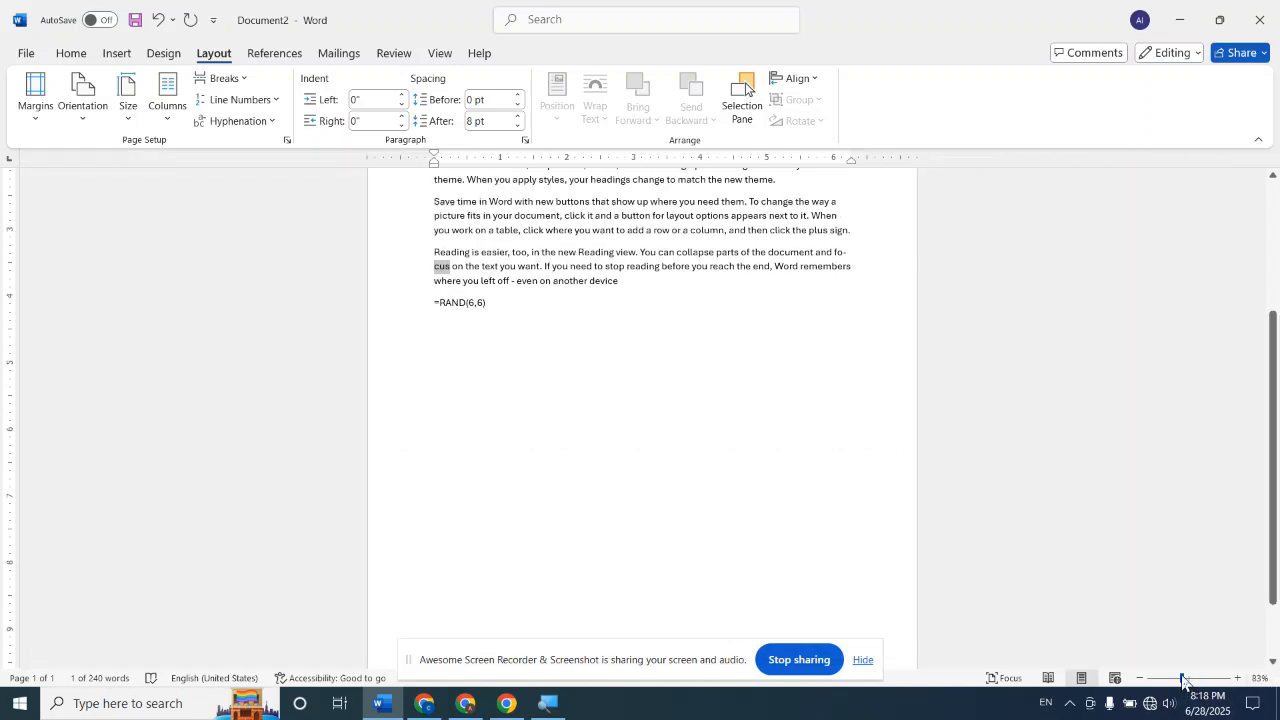
scroll(869, 505, up, 5)
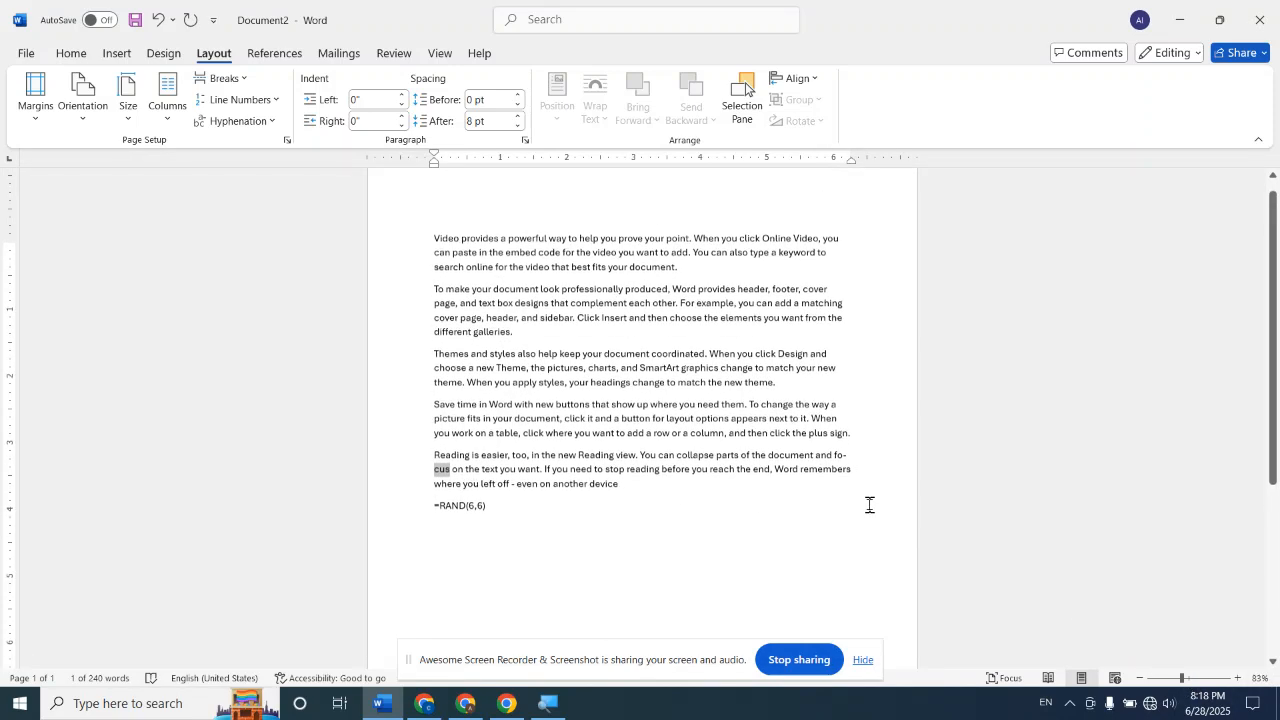
scroll(869, 505, up, 1)
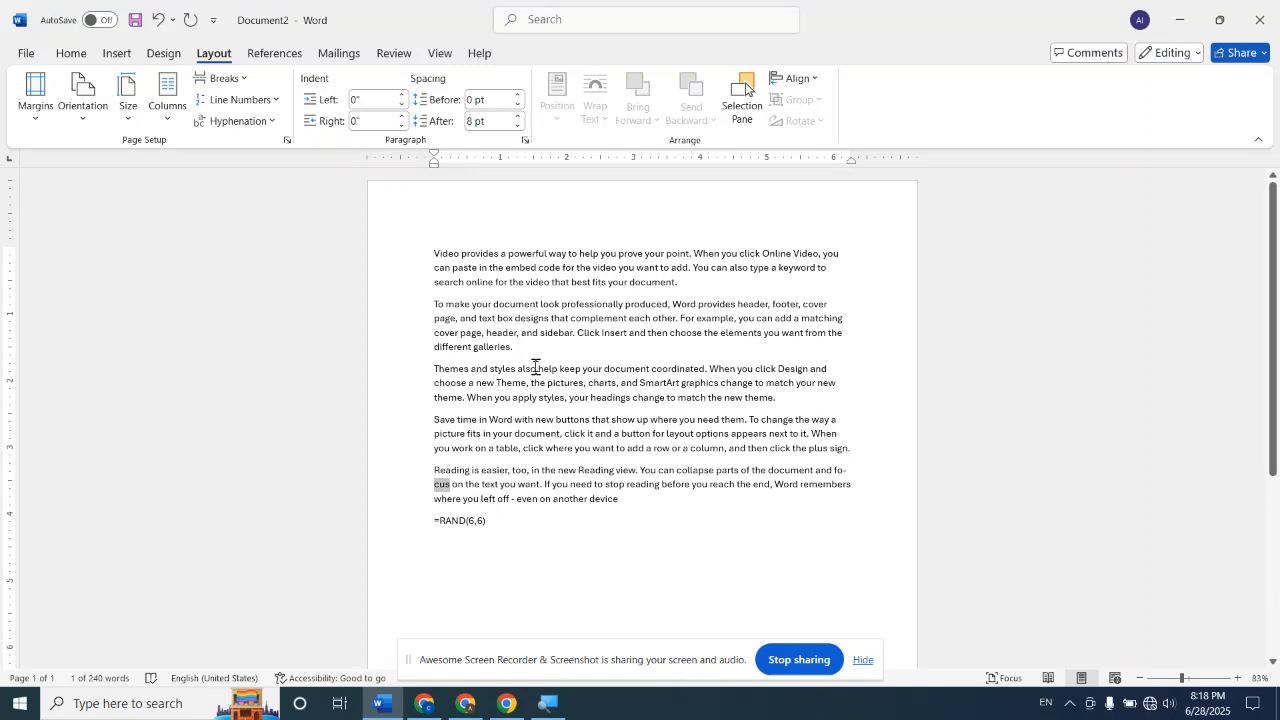
click(274, 121)
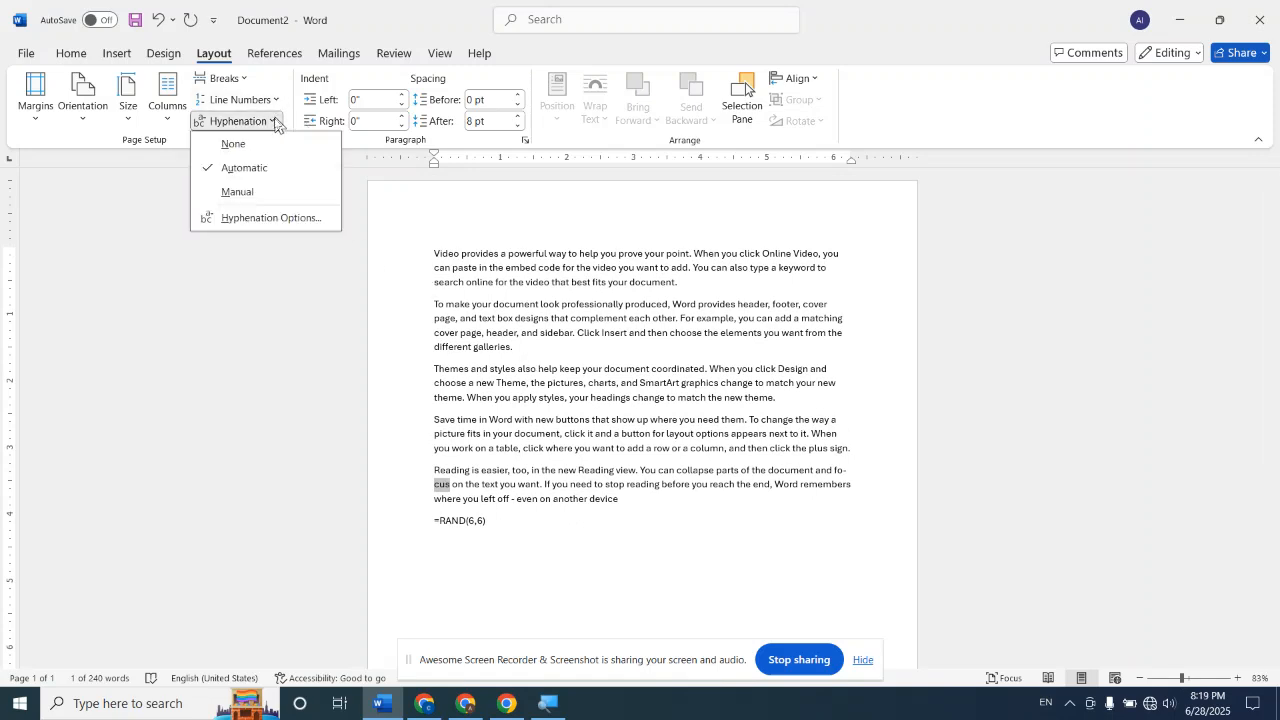
click(260, 176)
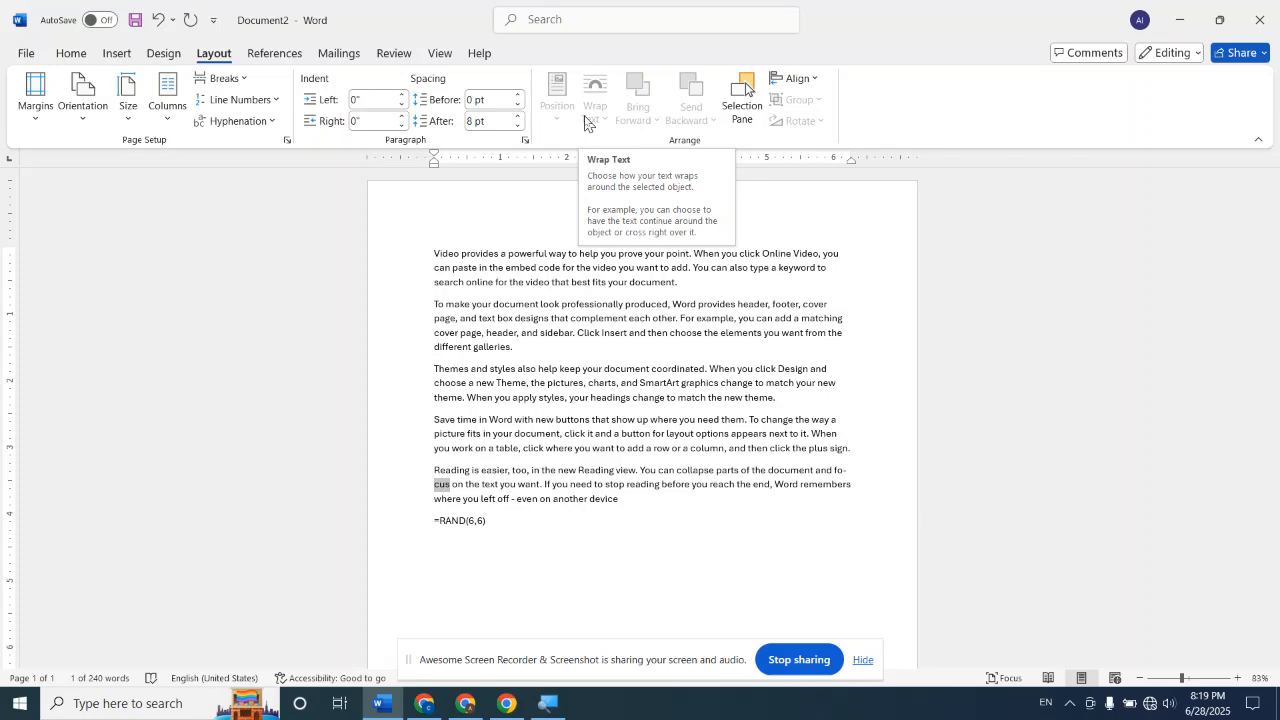
click(118, 54)
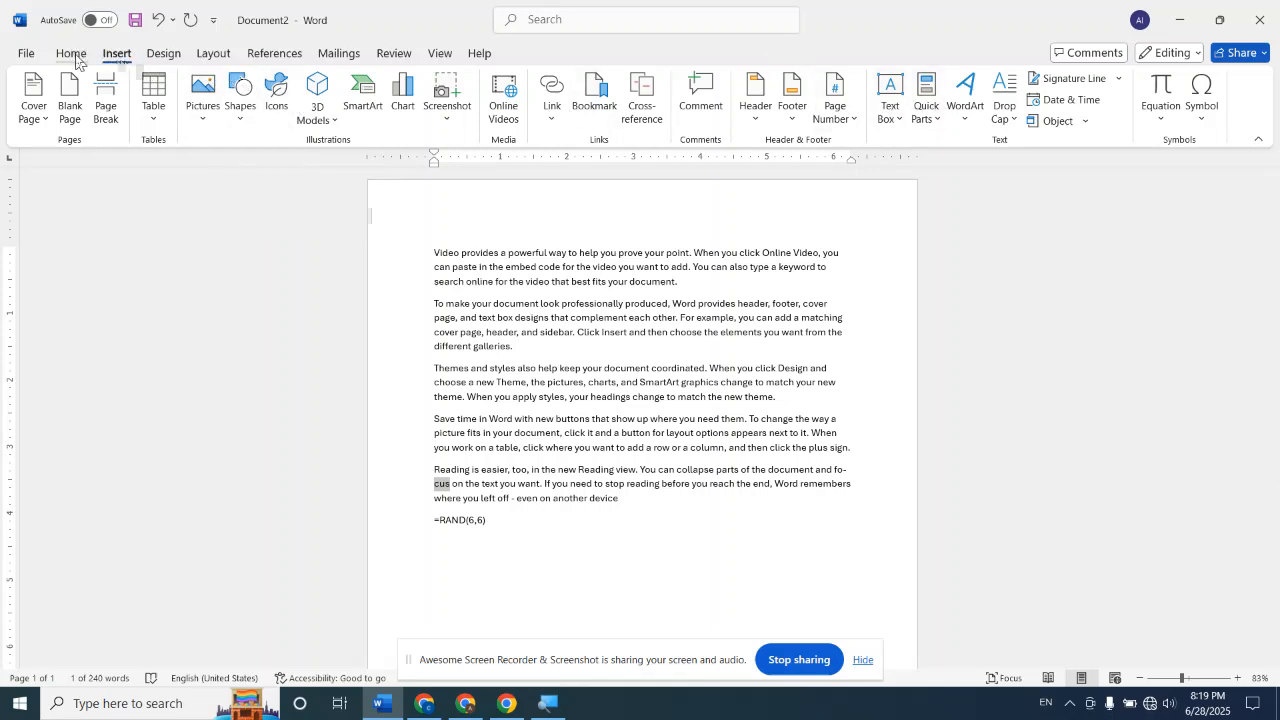
click(212, 56)
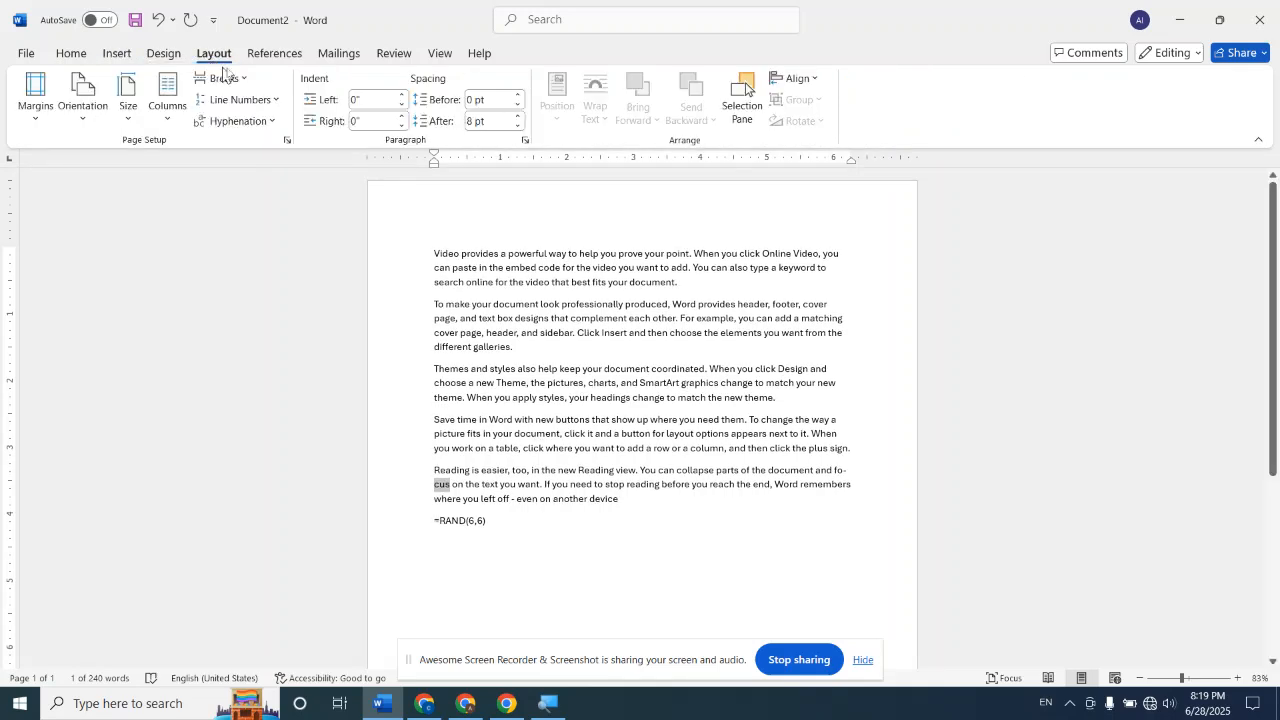